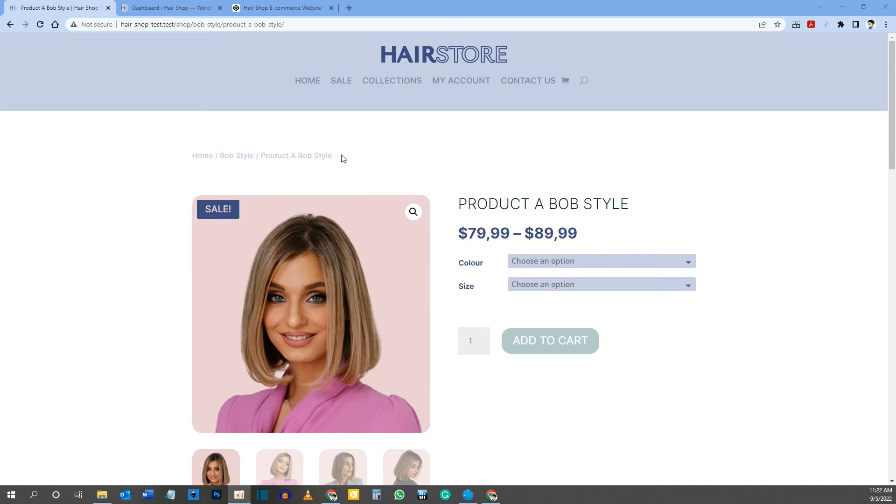
Step: Examine the finished Product A Bob Style page, covering its price, description, product info, shipping info and money back guarantee
scroll(164, 266, down, 2)
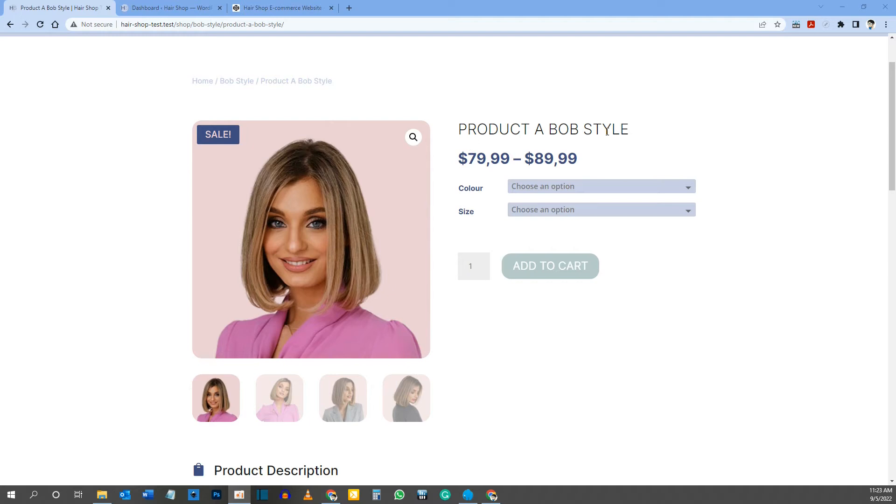
drag(467, 163, 605, 168)
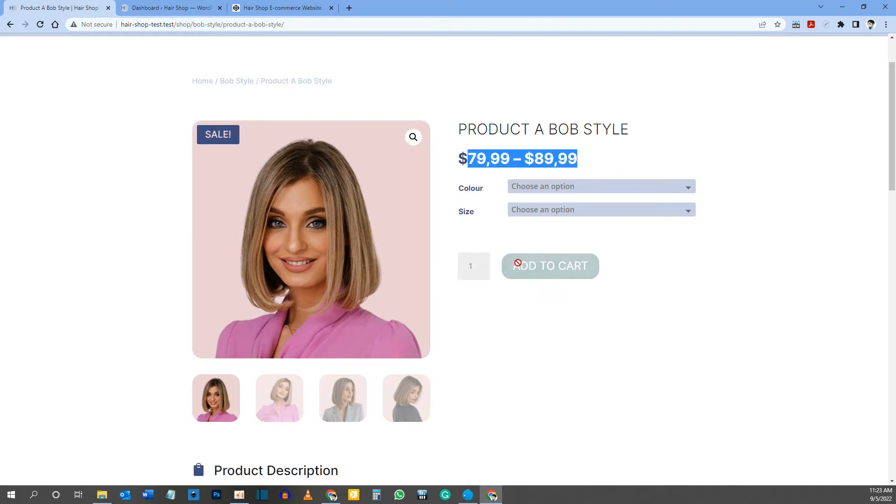
scroll(543, 288, down, 9)
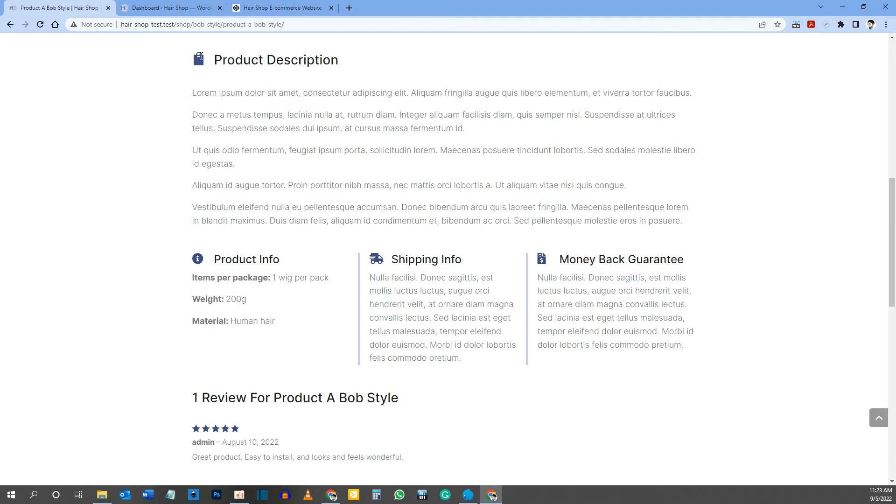
drag(220, 59, 322, 60)
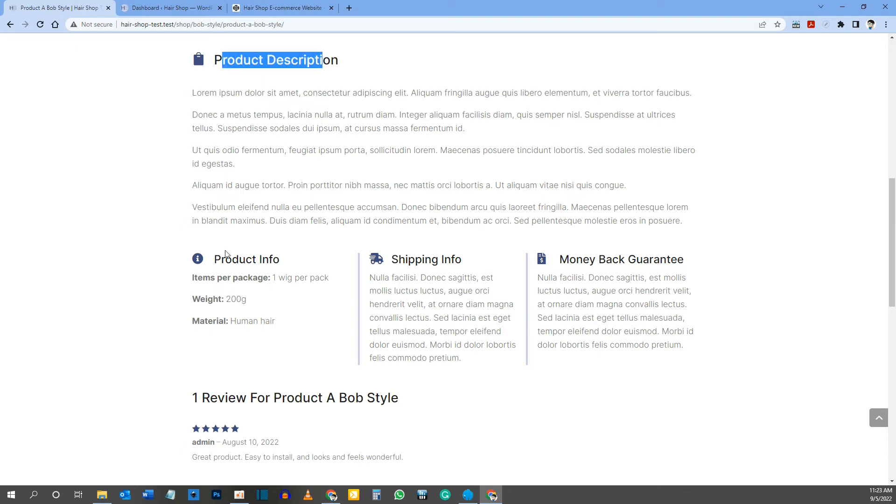
drag(218, 260, 469, 262)
drag(573, 259, 660, 259)
scroll(453, 224, down, 3)
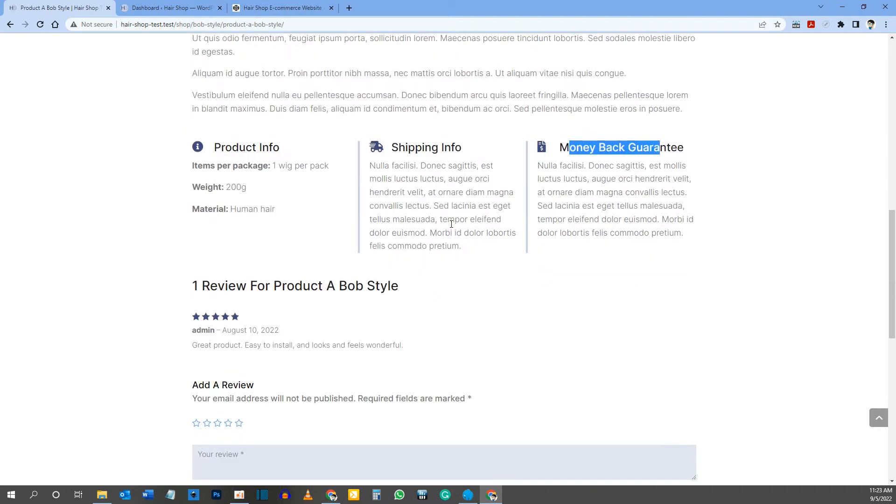
scroll(396, 181, up, 2)
scroll(395, 182, up, 3)
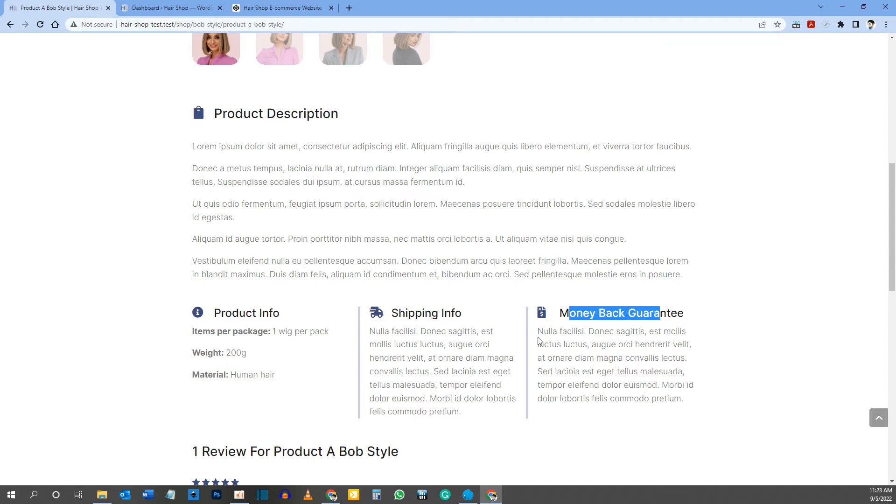
Step: Examine the customer review and the Add A Review form on the finished product page
scroll(487, 268, down, 5)
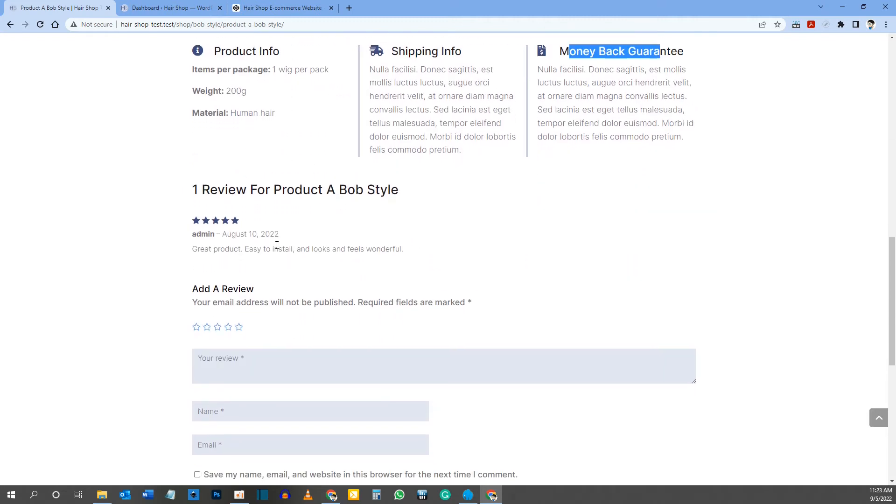
scroll(258, 207, down, 2)
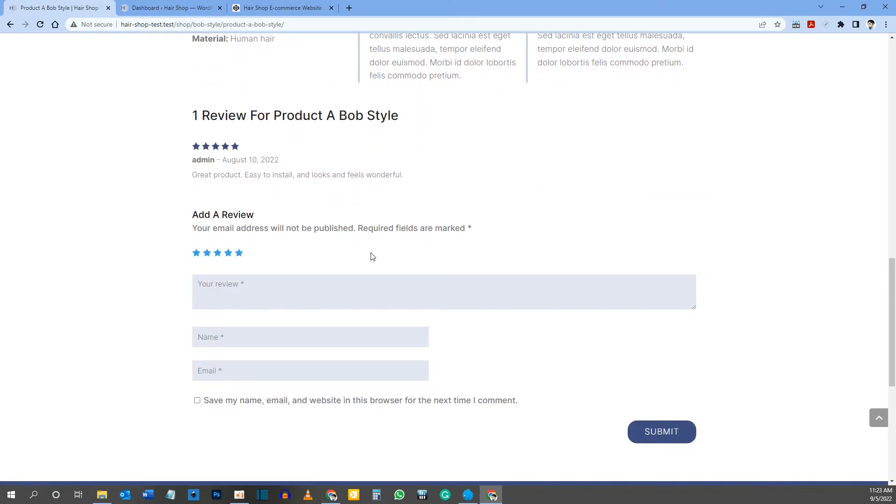
scroll(371, 256, up, 2)
scroll(372, 256, down, 4)
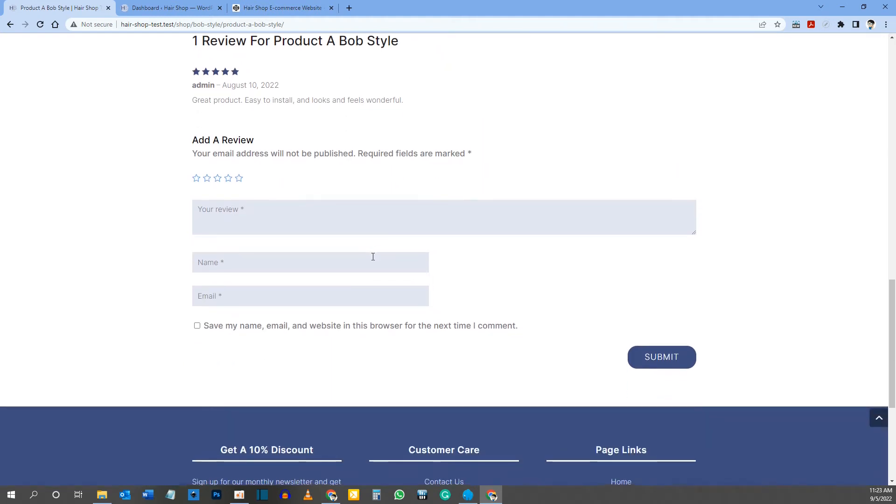
scroll(372, 256, up, 6)
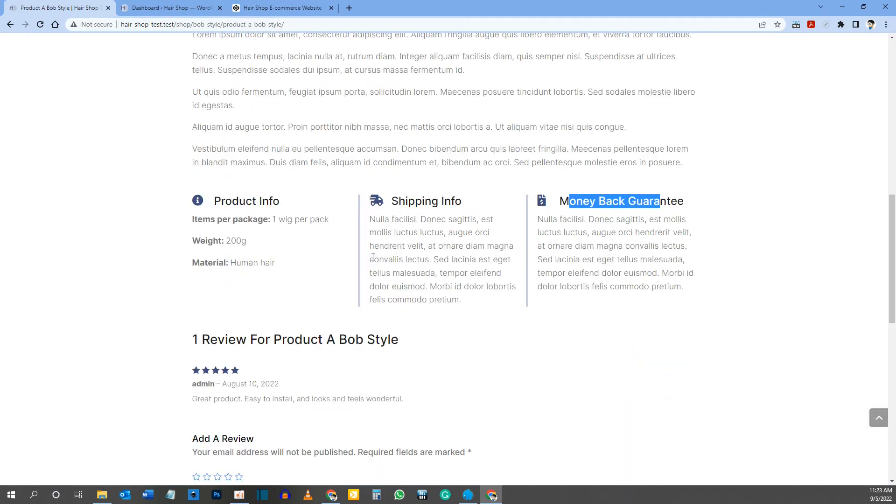
Step: Switch to the Hair Shop WordPress dashboard and open the Divi Theme Builder
click(173, 10)
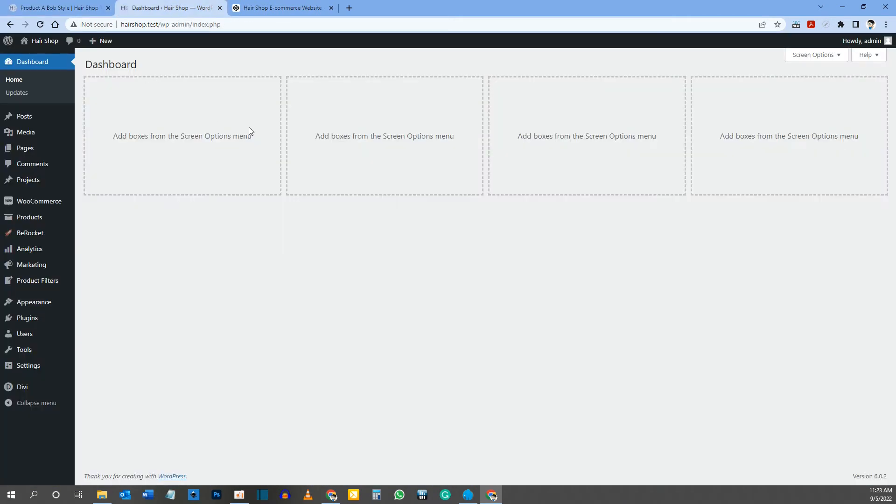
mouse_move(26, 391)
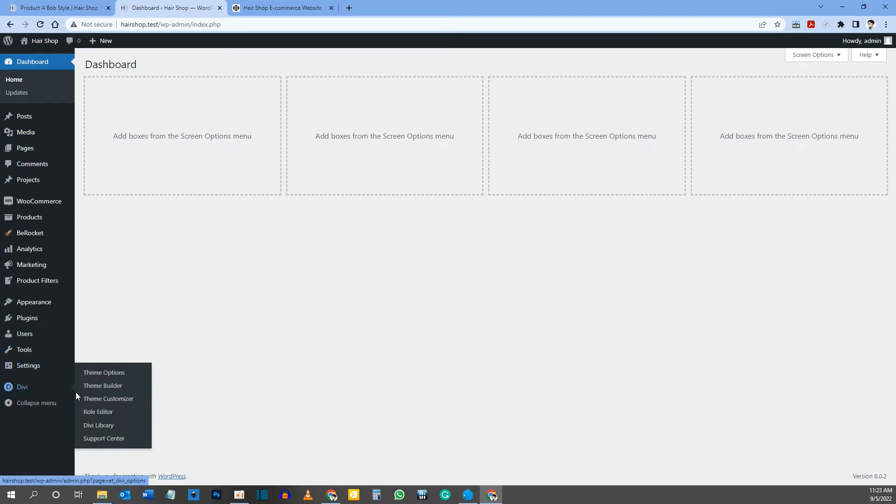
click(107, 387)
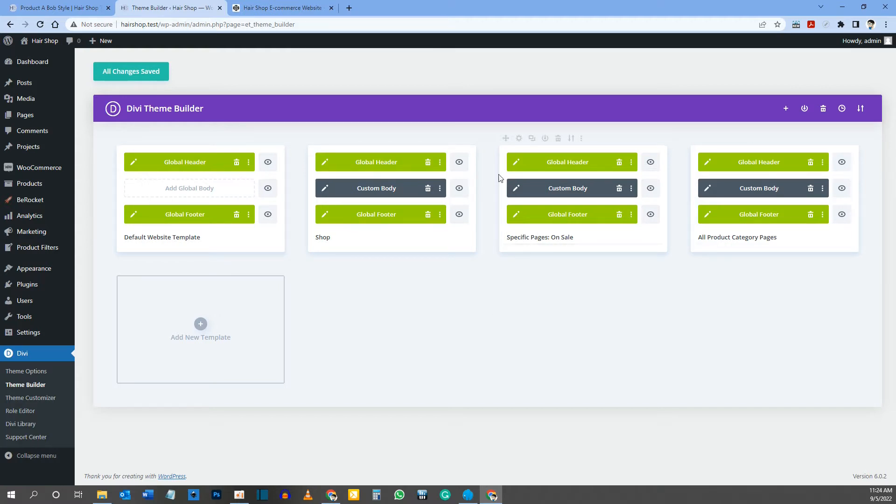
Step: Open the Hair Shop site in a separate browser tab and go to its Sale page
middle_click(42, 41)
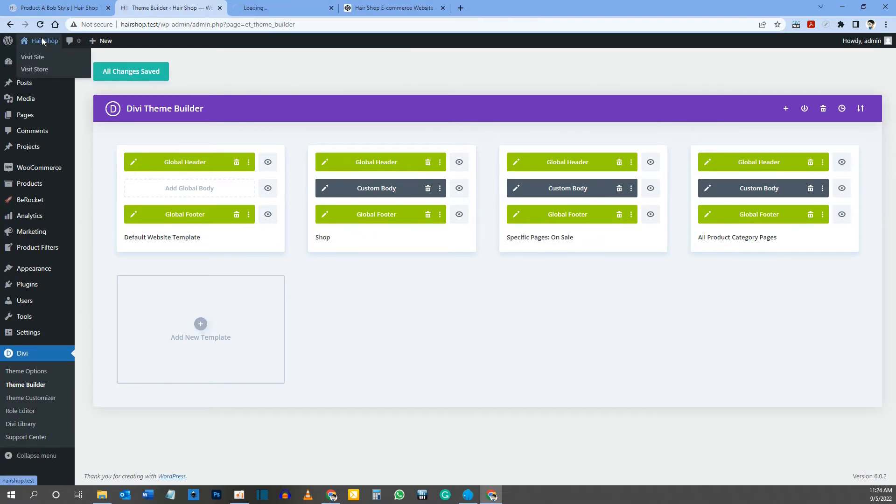
click(288, 5)
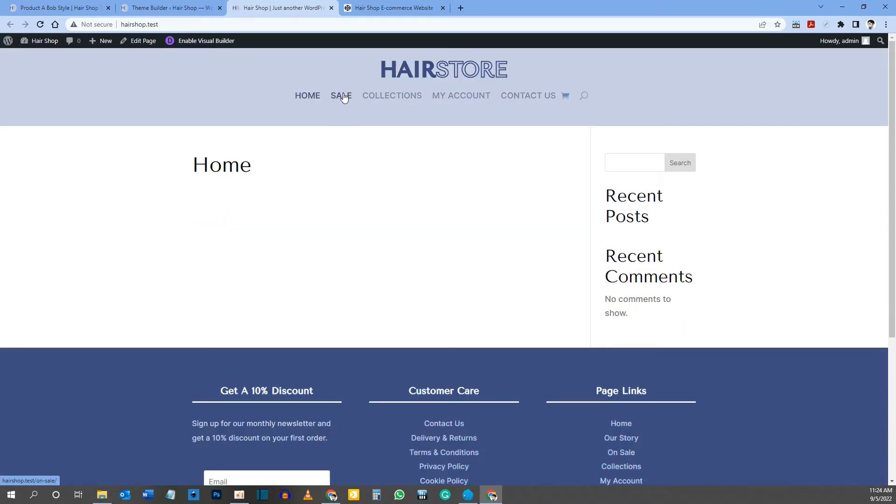
click(344, 97)
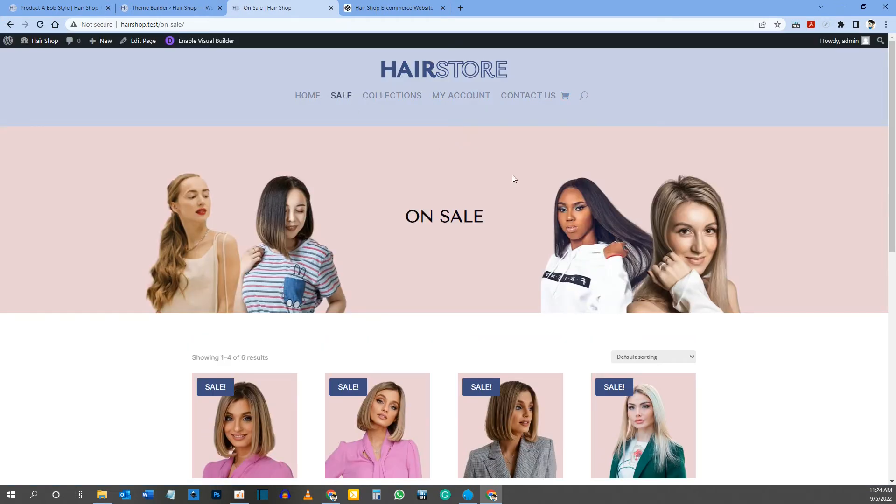
Step: Inspect the On Sale page with the developer tools and examine its product grid at iPhone SE size
right_click(373, 142)
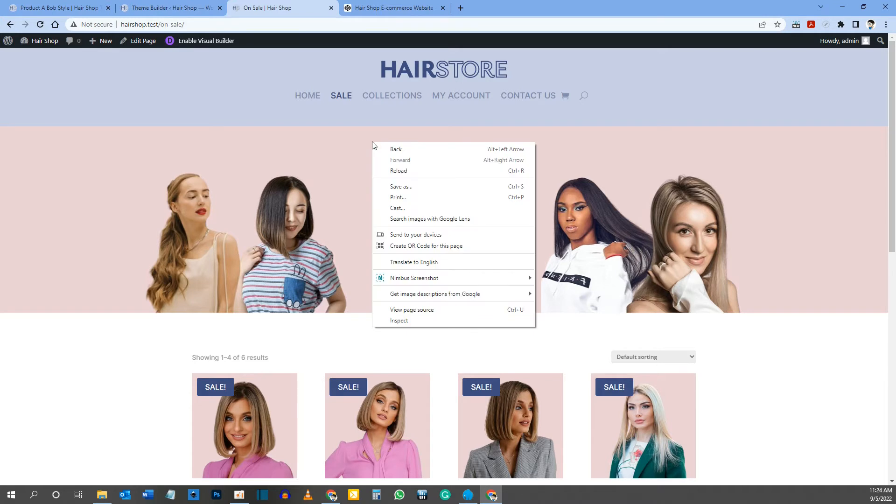
click(402, 322)
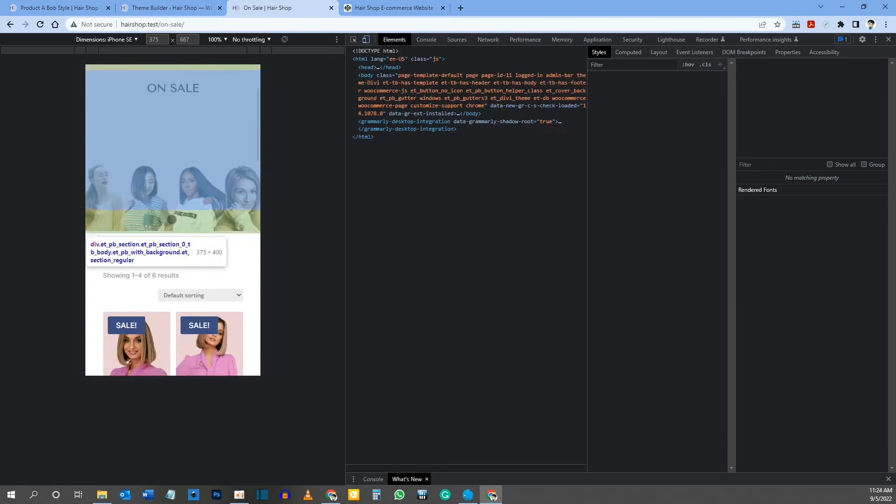
scroll(171, 220, down, 4)
scroll(175, 300, down, 1)
scroll(209, 240, down, 2)
scroll(201, 231, up, 6)
scroll(199, 229, down, 2)
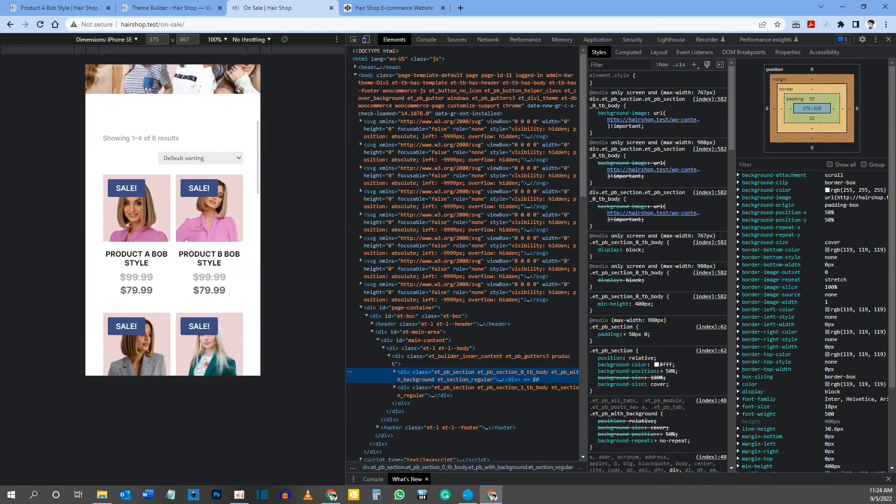
scroll(172, 281, down, 3)
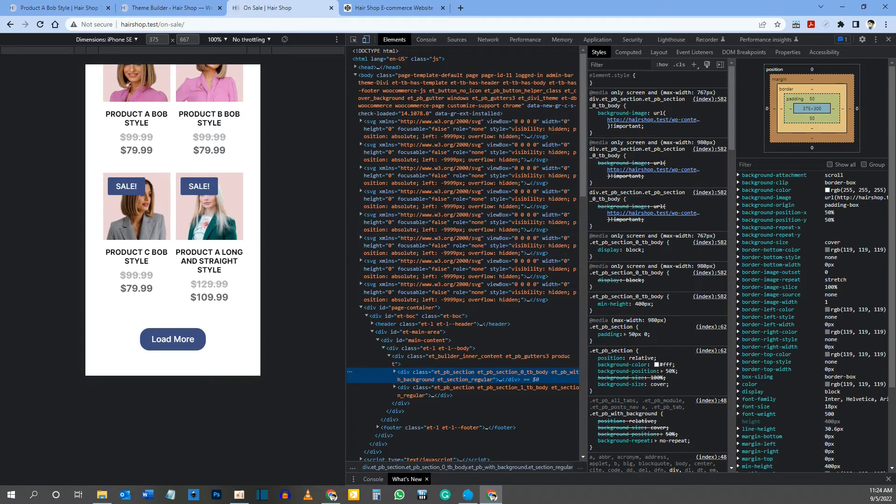
scroll(151, 117, up, 3)
Step: Inspect the first product's list item and its column CSS, and close the developer tools
right_click(132, 156)
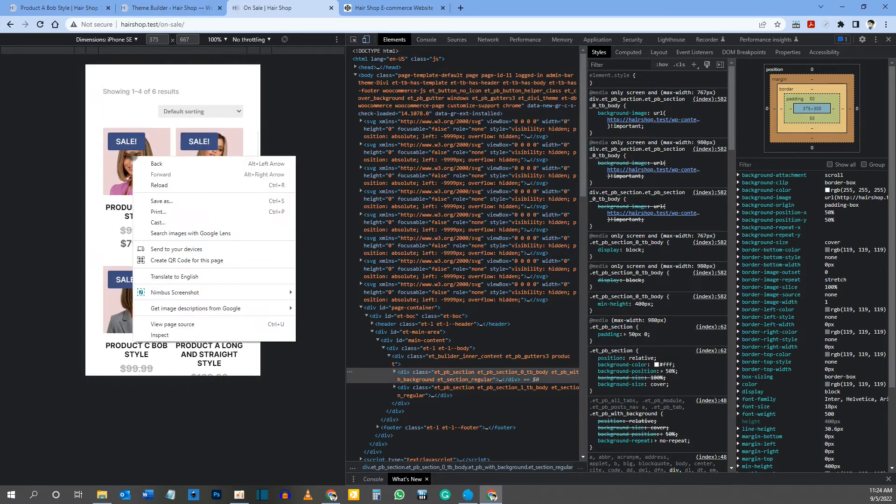
click(180, 337)
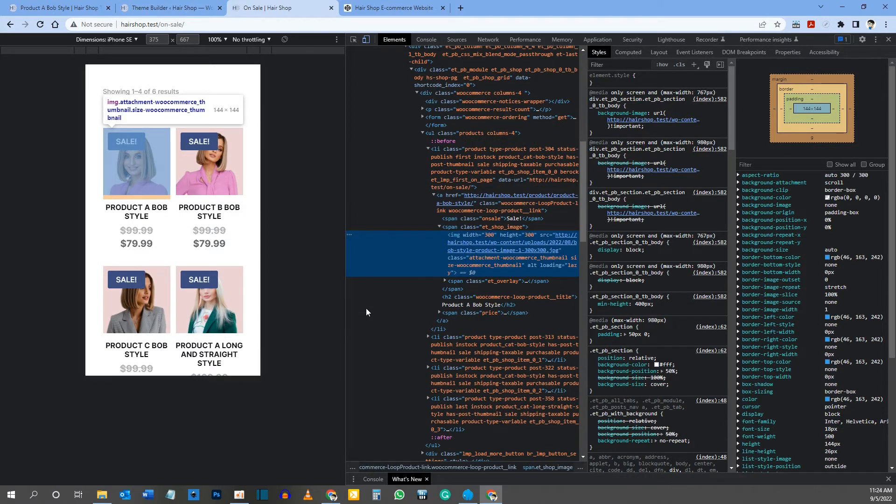
click(470, 161)
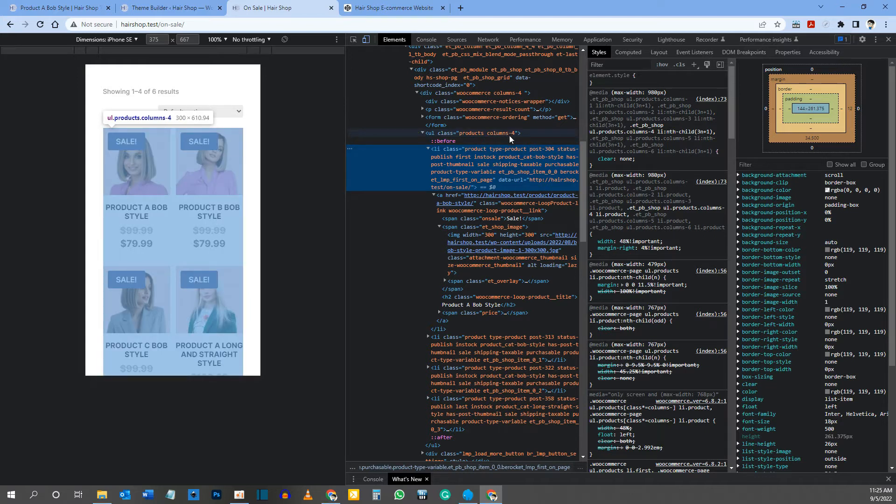
click(366, 41)
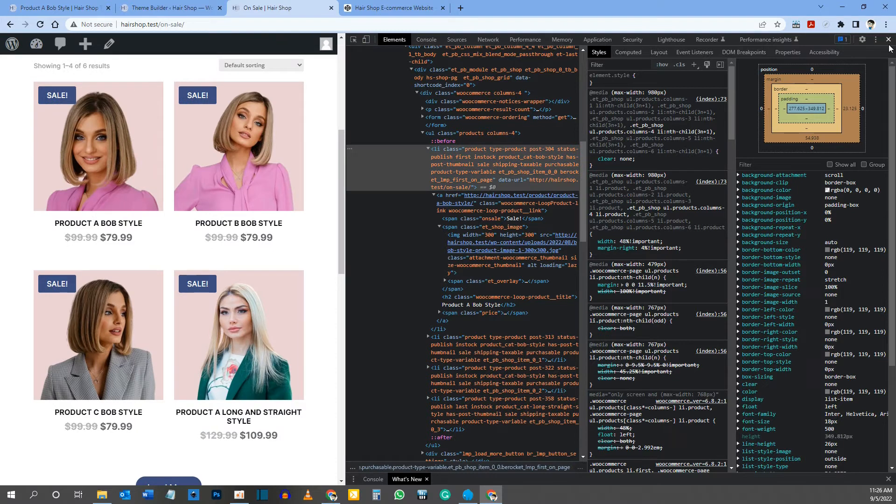
key(F12)
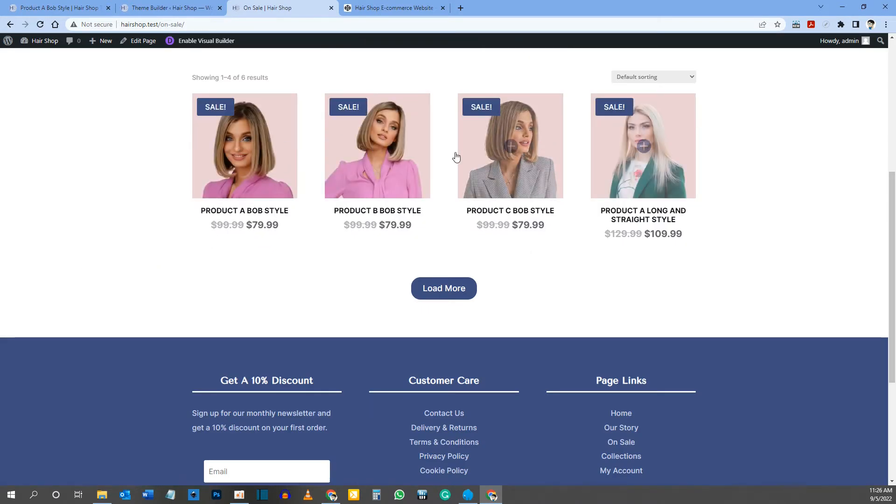
Step: Open the custom body of the Specific Pages: On Sale template and show the Custom CSS in its docked body template settings
click(165, 10)
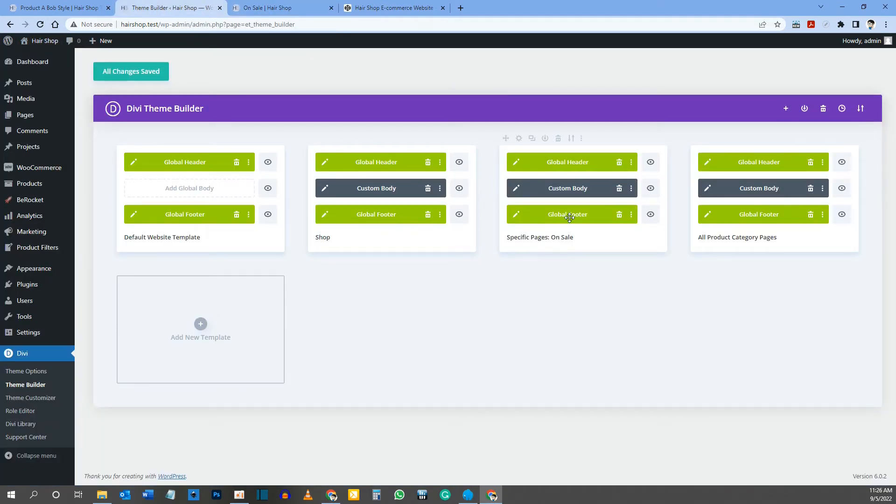
click(519, 192)
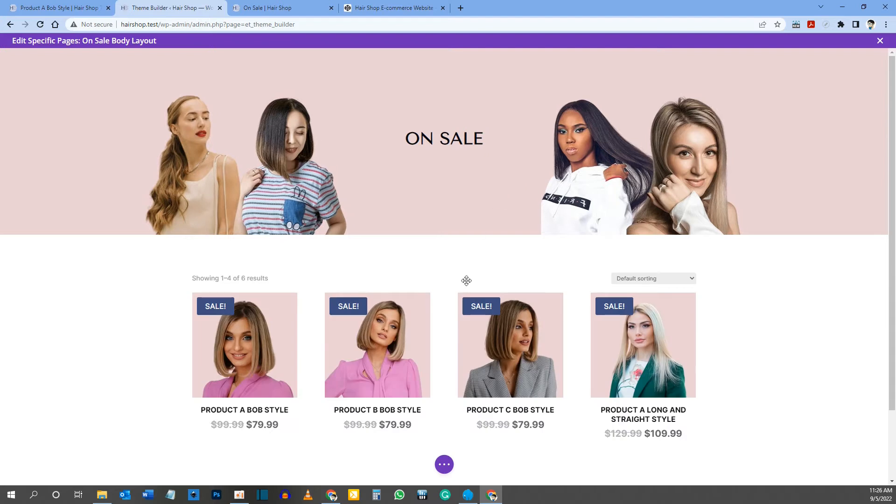
click(444, 466)
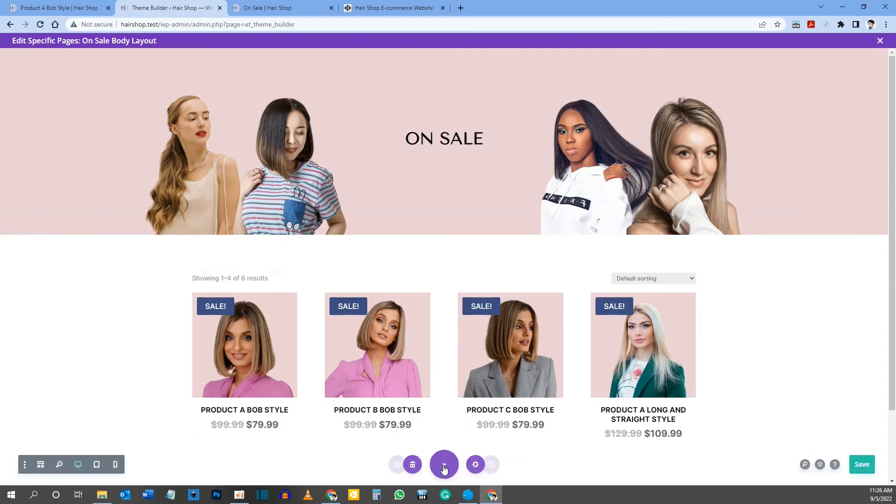
click(478, 464)
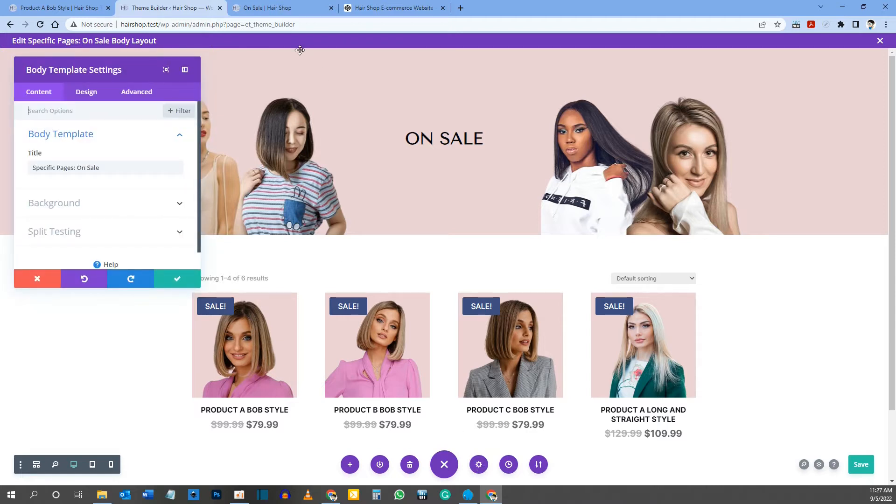
click(185, 69)
click(115, 86)
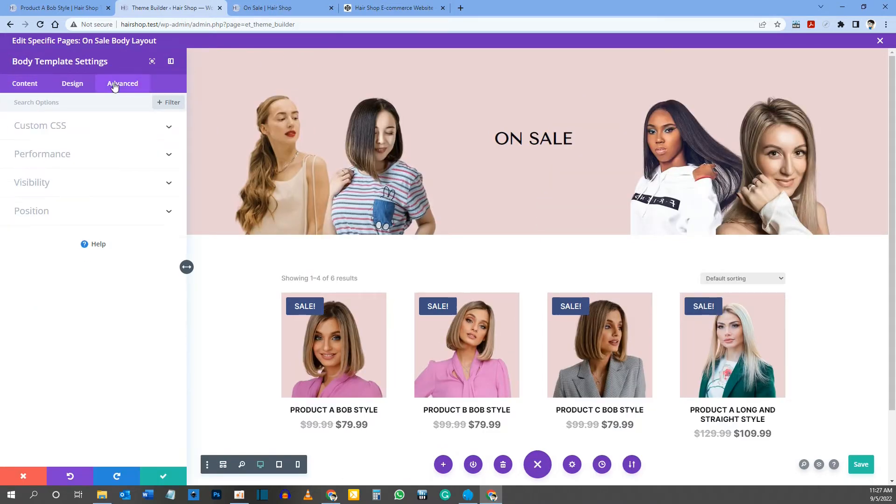
click(36, 127)
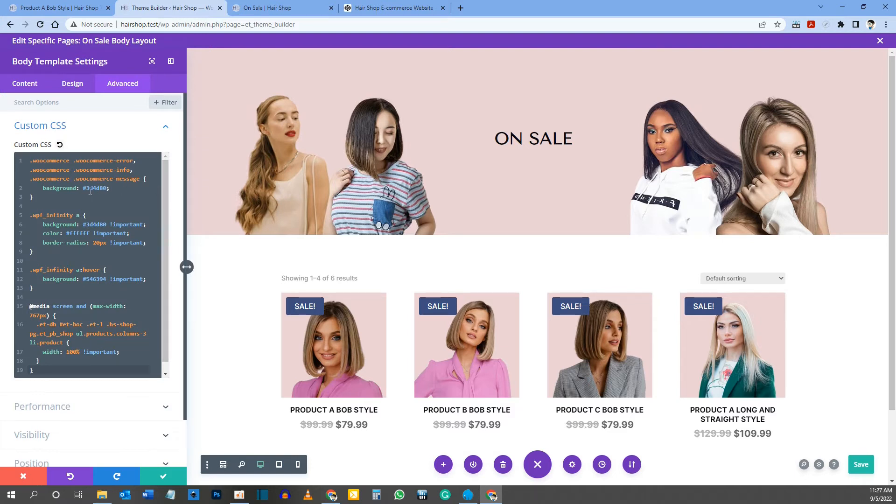
Step: Delete the WooCommerce error, info and message background rule and its leftover blank lines from the Custom CSS
drag(119, 188, 15, 153)
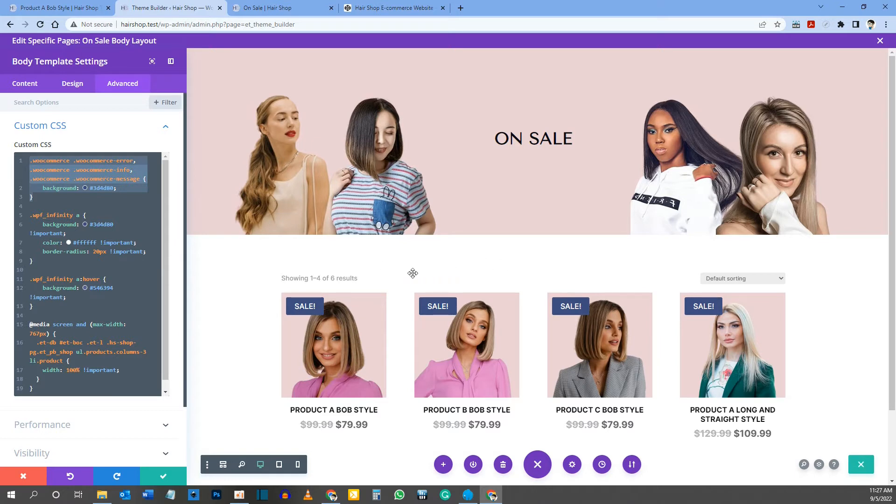
key(BackSpace)
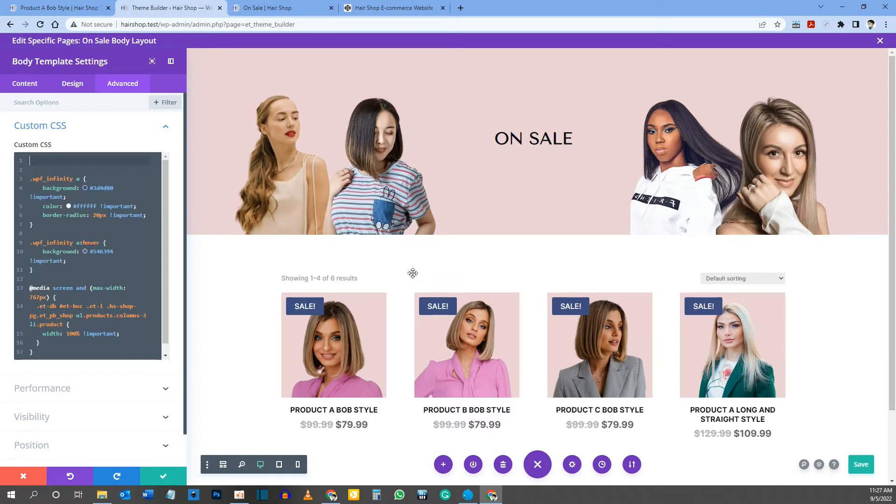
key(Delete)
key(Delete)
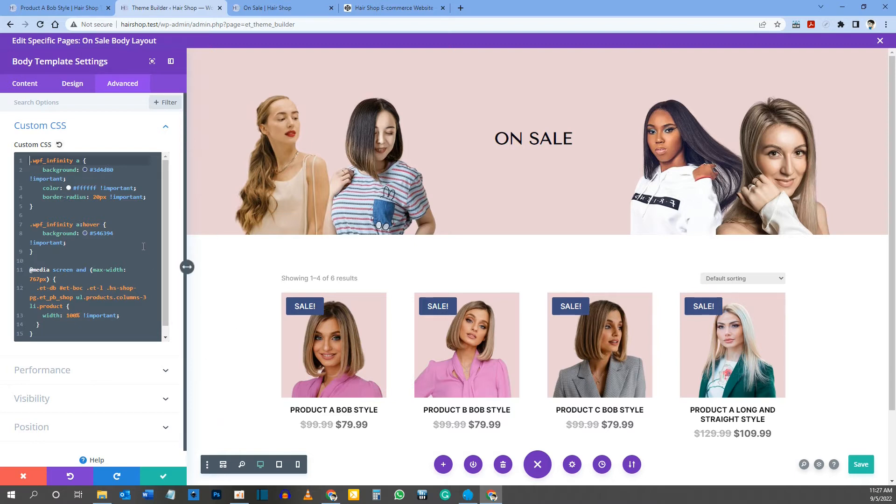
Step: Delete the .wpf_infinity a and .wpf_infinity a:hover rules with the leftover blank line from the Custom CSS, keeping the media query
key(shift+Down)
key(shift+Down)
key(shift+Down)
key(shift+Down)
key(shift+Down)
key(shift+Down)
key(shift+Down)
key(shift+Down)
key(shift+Down)
key(shift+Down)
key(shift+Down)
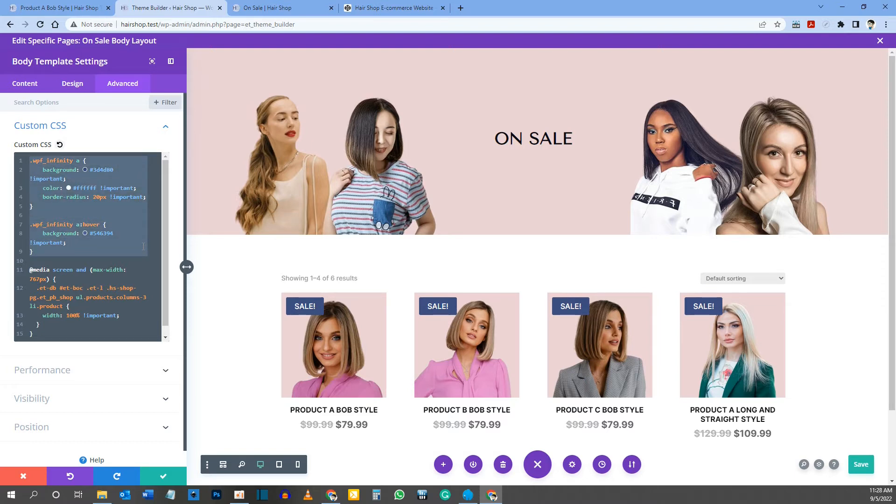
key(BackSpace)
key(Delete)
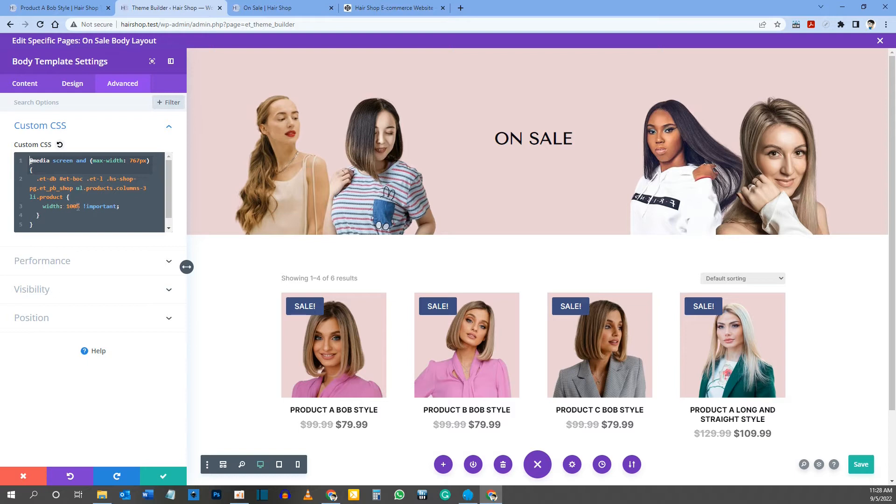
key(ctrl+a)
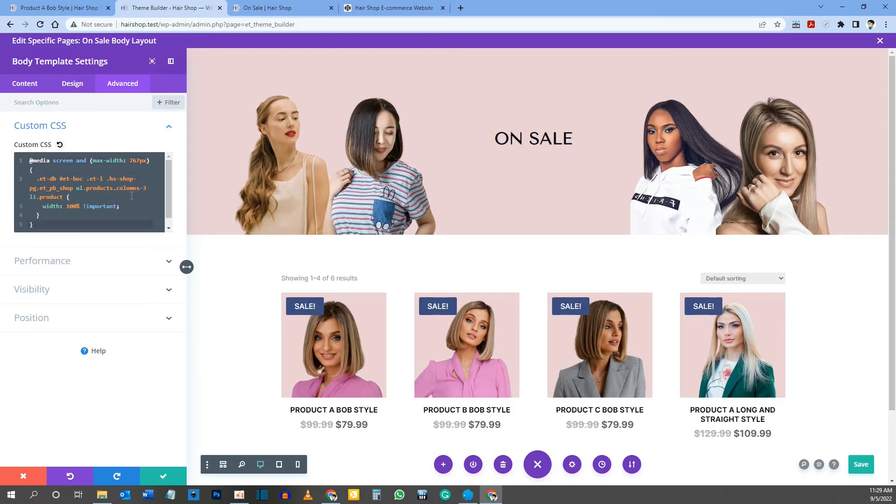
Step: Inspect the first product on the On Sale page at iPhone SE size and check the product list's column class
click(146, 188)
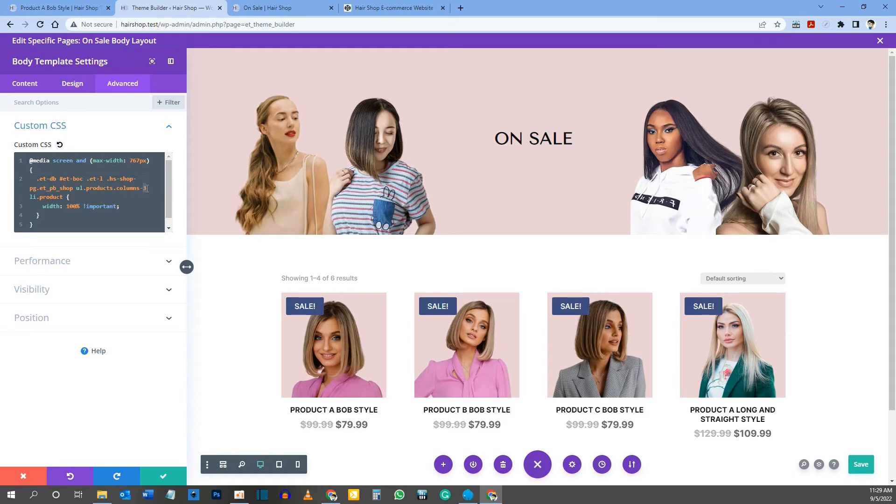
click(280, 10)
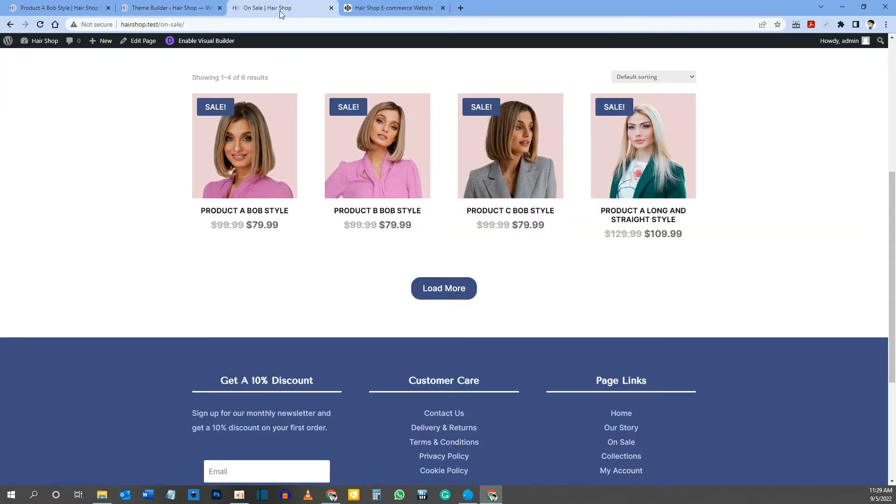
right_click(322, 156)
click(344, 335)
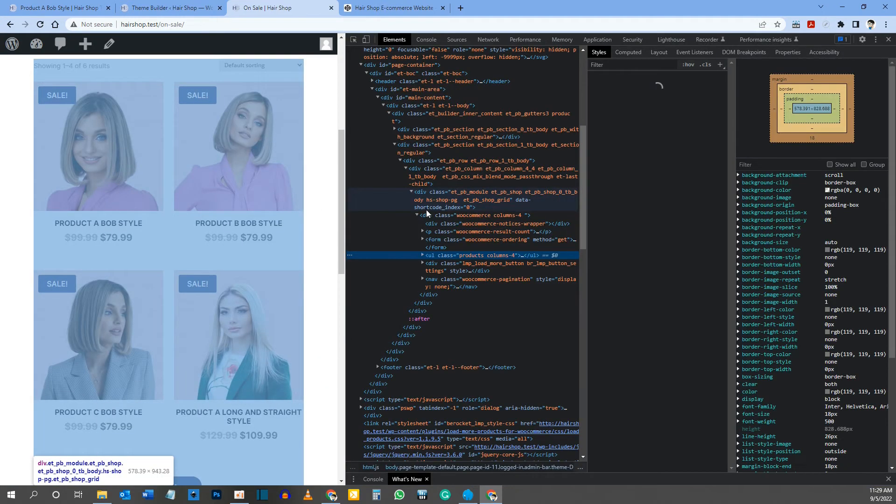
click(366, 40)
scroll(176, 213, down, 5)
scroll(140, 220, up, 4)
right_click(133, 222)
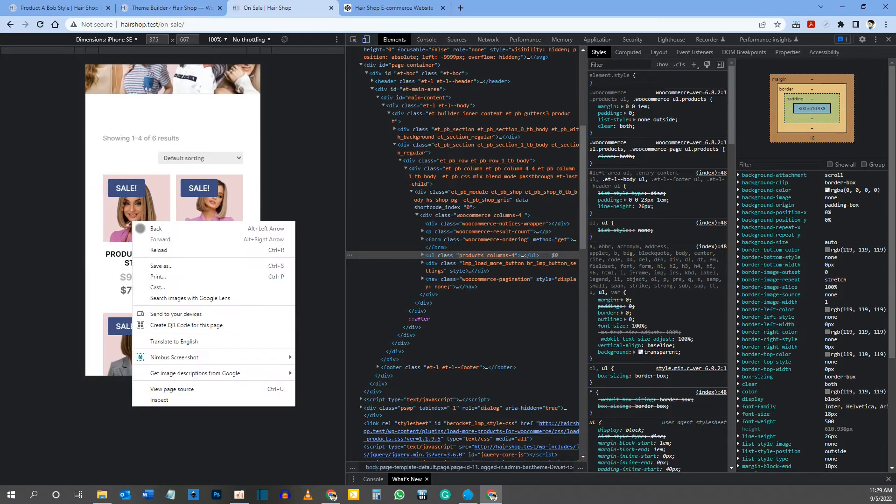
click(163, 399)
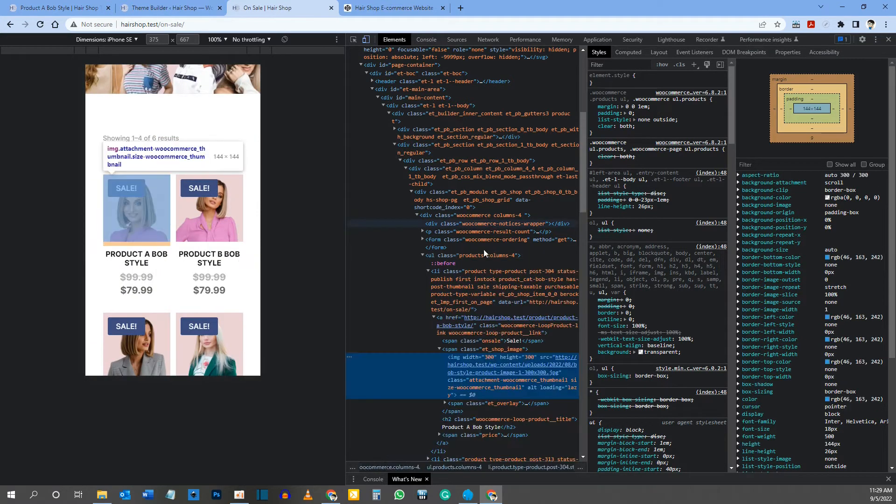
click(466, 283)
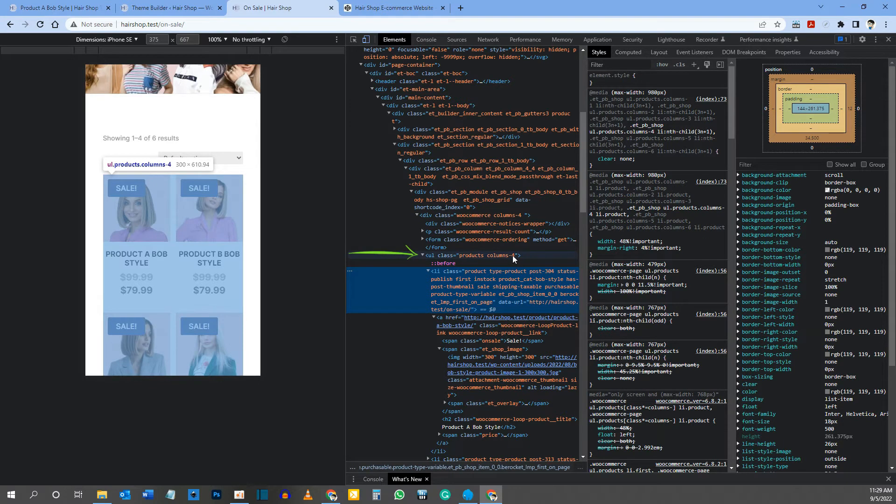
Step: Change the media query's selector in the On Sale template's Custom CSS to ul.products.columns-4 and save the layout
click(181, 6)
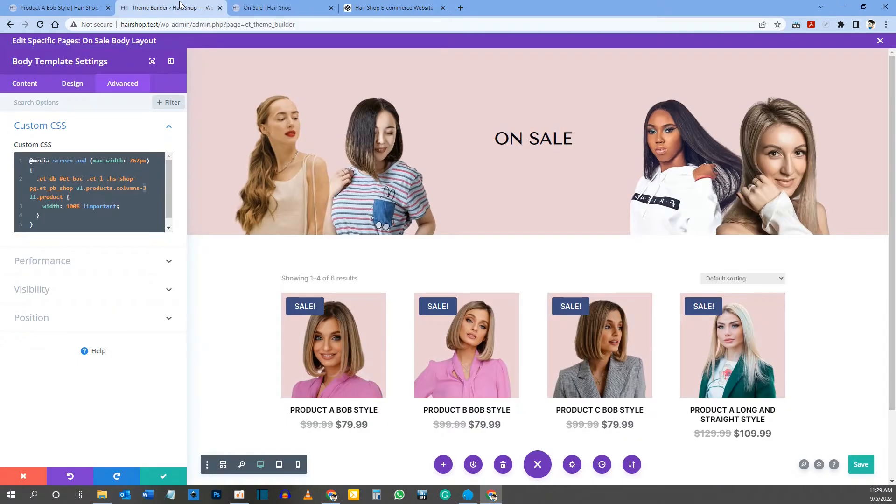
click(144, 188)
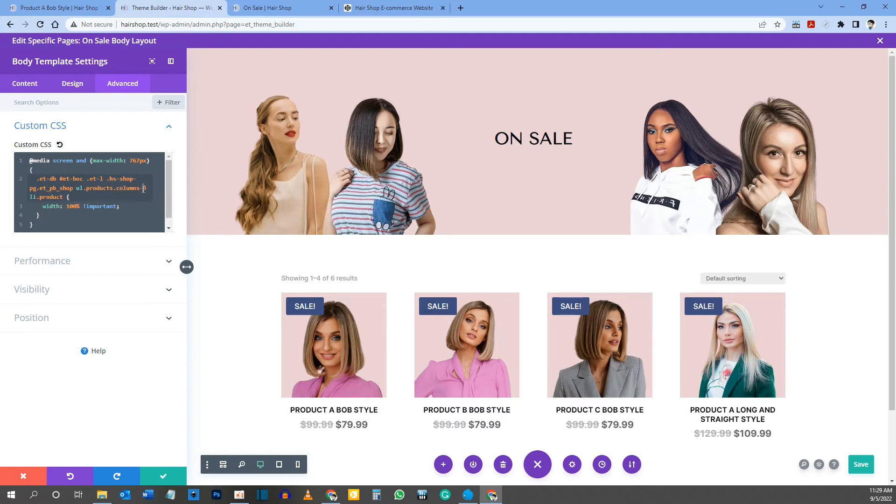
double_click(145, 188)
text(4)
click(267, 8)
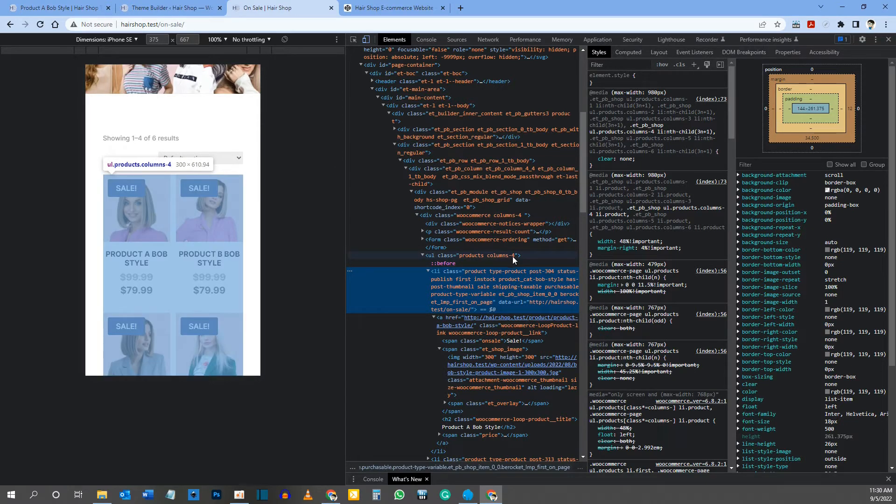
click(168, 8)
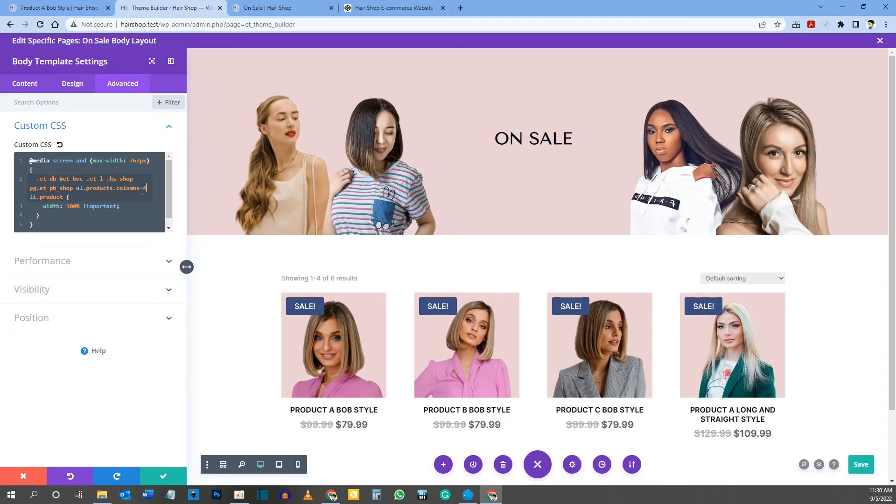
click(865, 464)
Step: Reload the On Sale page, check its product grid at iPhone SE size, and close the developer tools
click(267, 8)
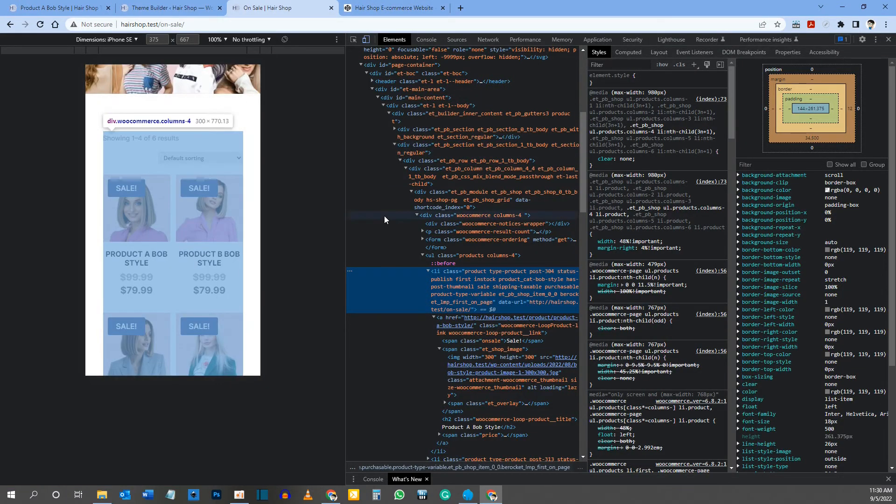
key(ctrl+r)
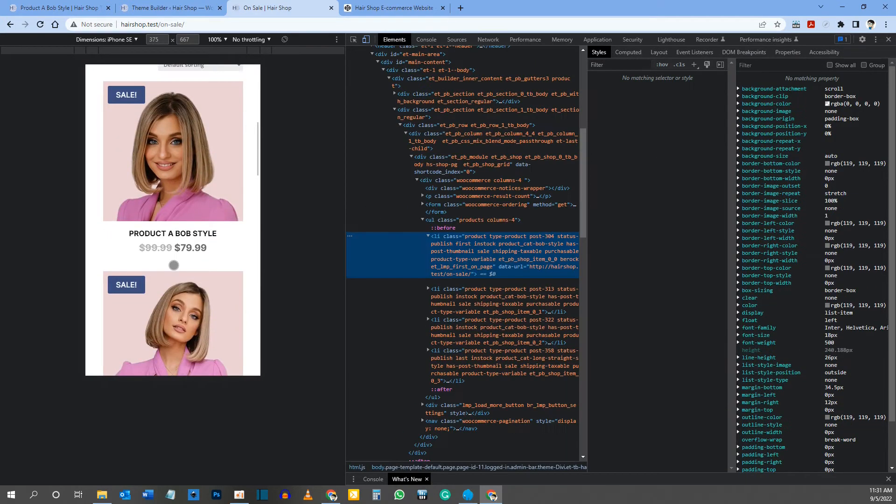
scroll(216, 173, down, 3)
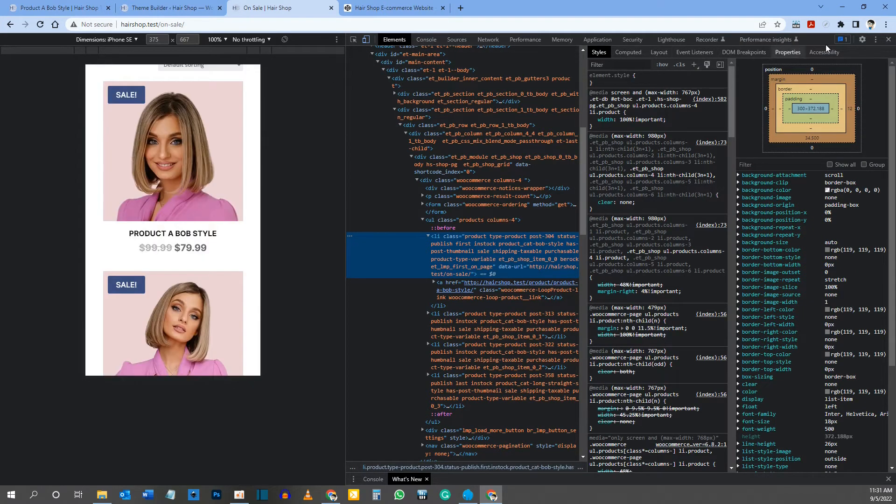
click(888, 39)
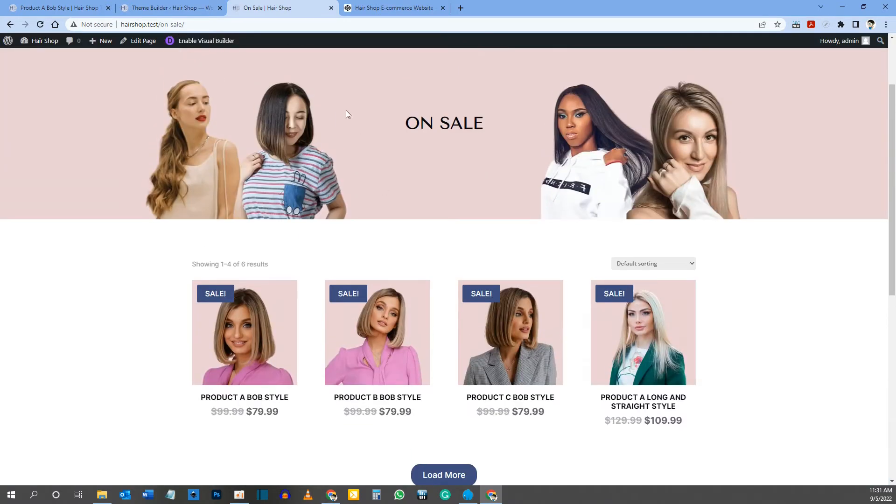
Step: Close the On Sale body layout and open the custom body of the All Product Category Pages template
click(168, 8)
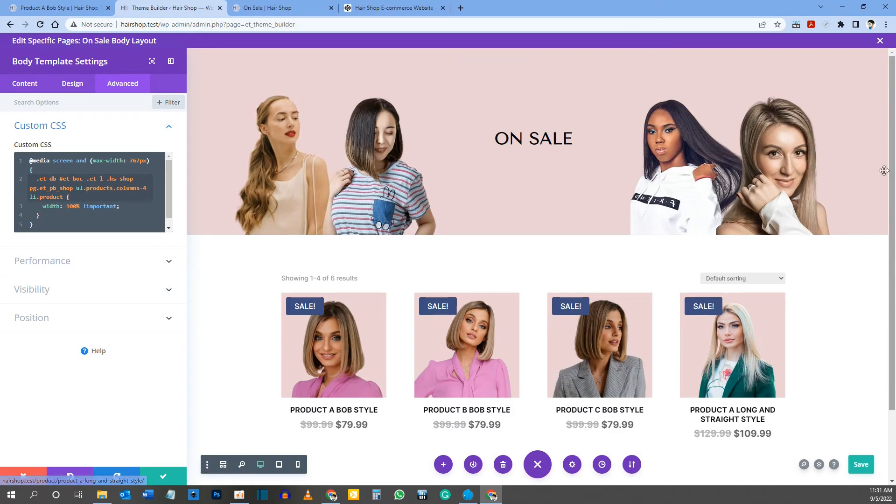
click(879, 42)
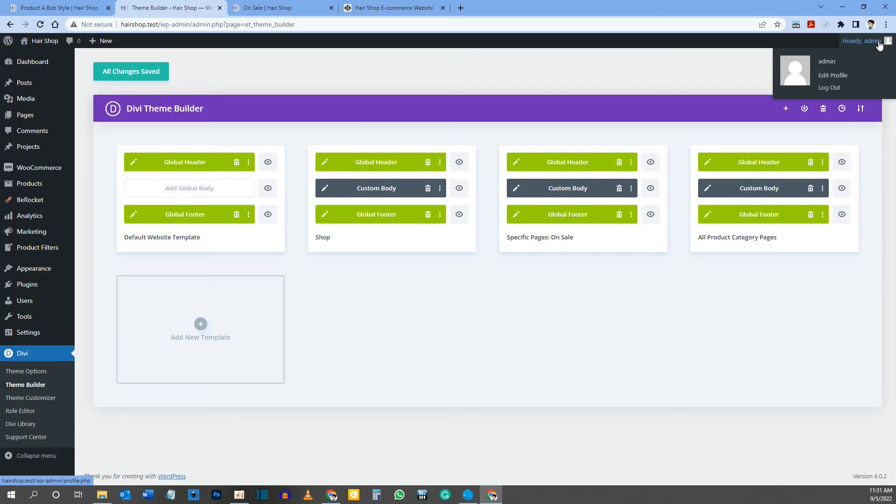
click(707, 189)
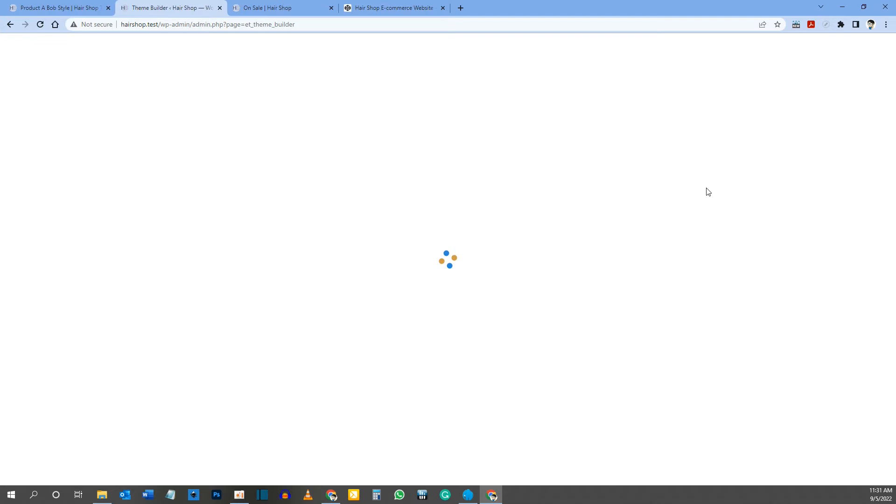
Step: View the Bob Style category's shop page from the dashboard's product categories list
click(256, 7)
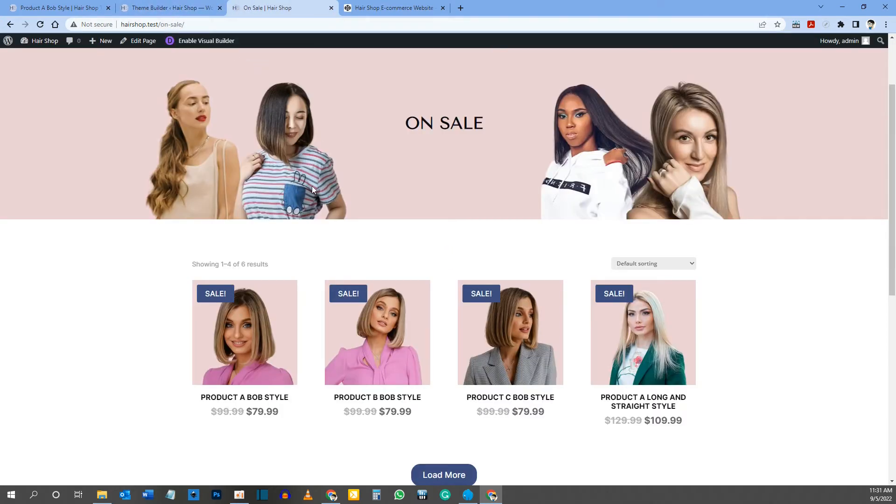
mouse_move(42, 41)
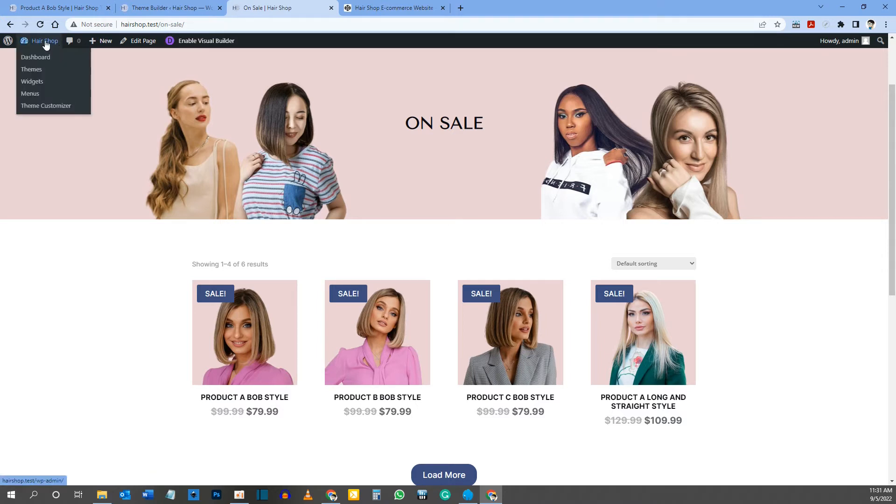
click(35, 57)
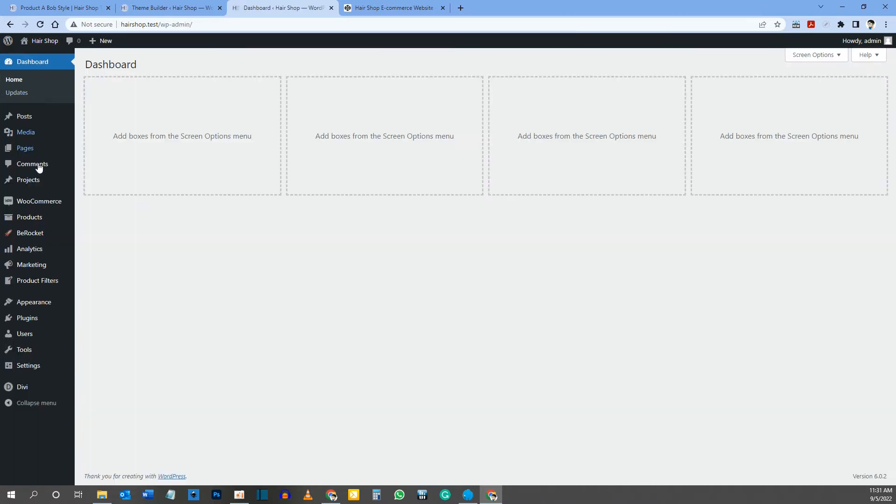
mouse_move(34, 220)
click(98, 245)
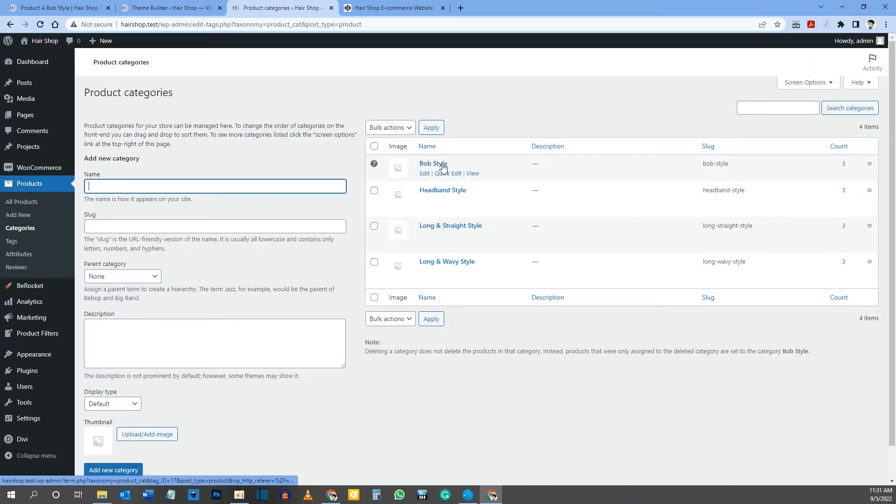
click(472, 174)
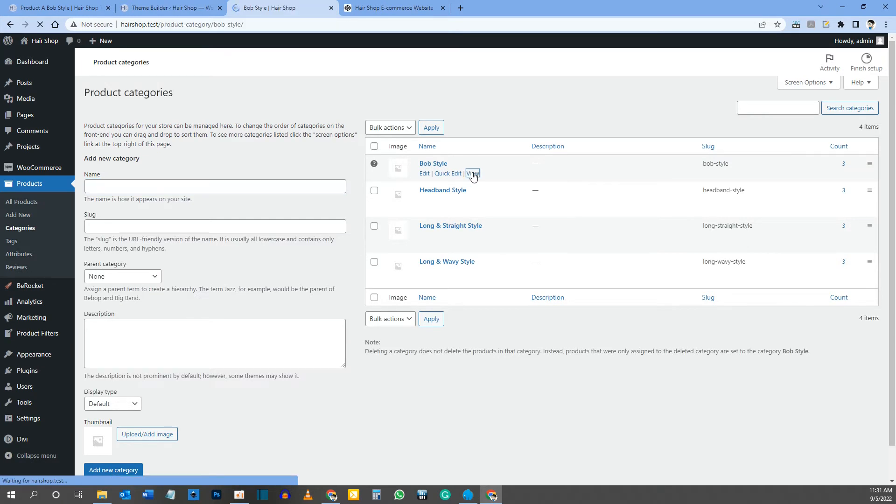
scroll(454, 168, down, 4)
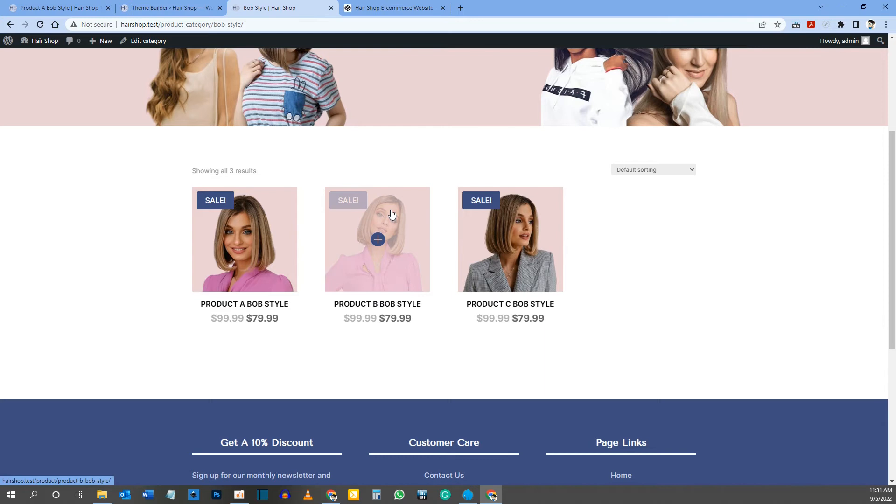
Step: Inspect the Bob Style product grid at iPhone SE size, check the product list's column class, and close the developer tools
right_click(392, 213)
click(446, 402)
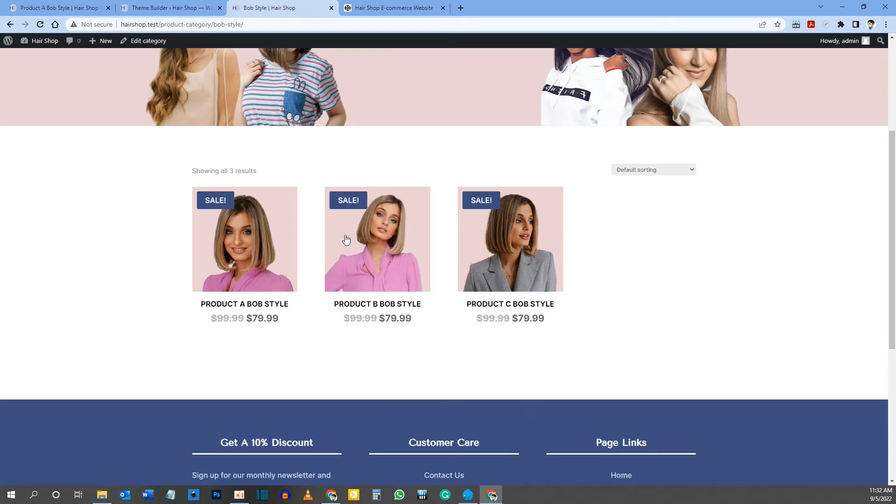
scroll(202, 224, down, 6)
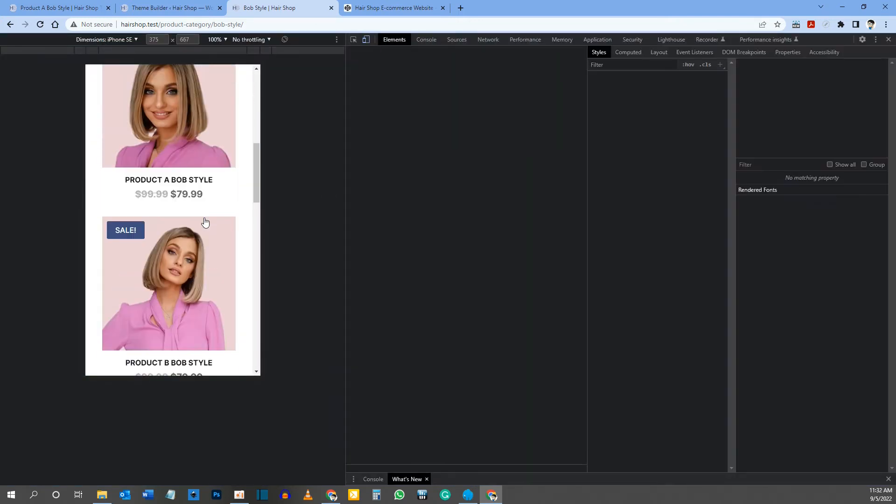
scroll(180, 201, up, 3)
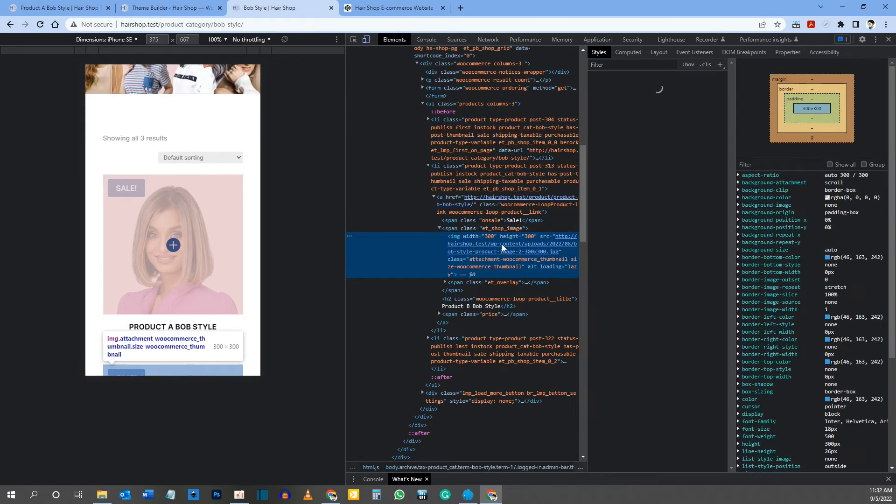
right_click(121, 212)
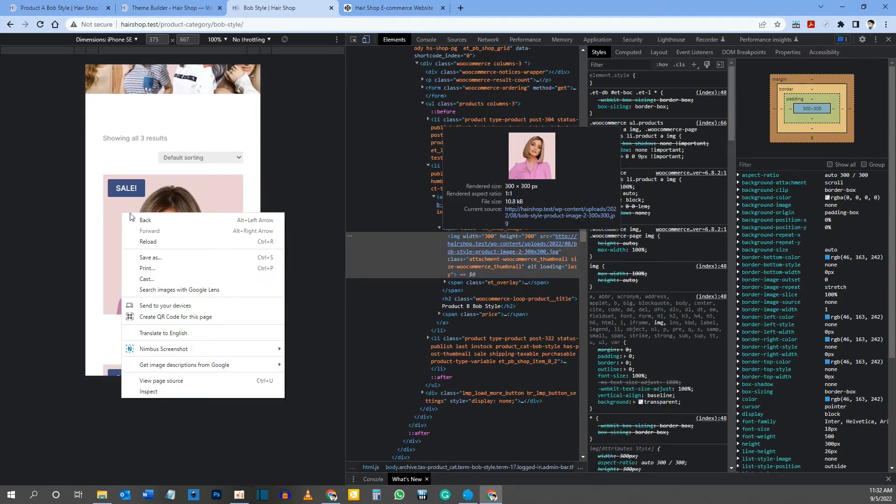
click(156, 394)
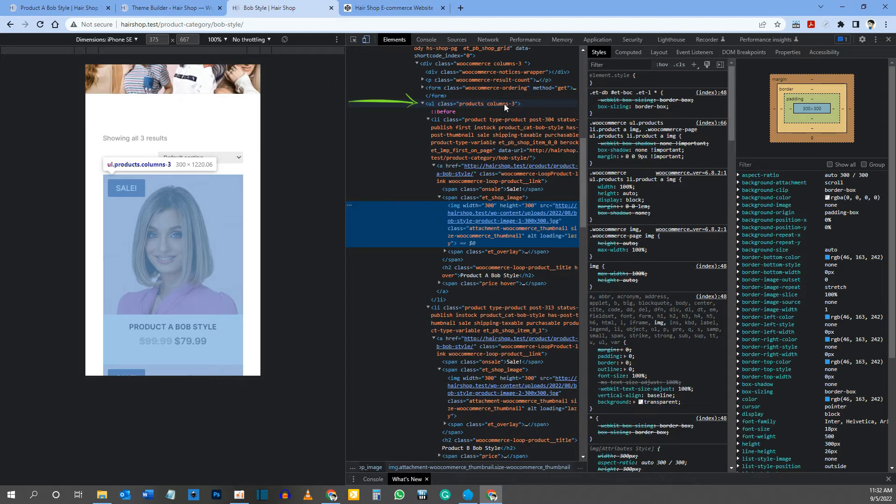
key(F12)
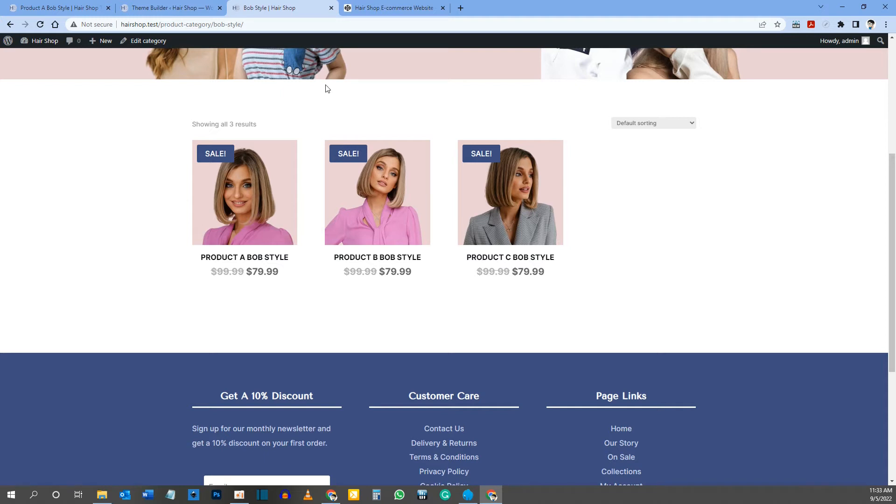
Step: Close the Bob Style shop page and open the custom CSS in the category layout's Body Template Settings, docked beside the preview
click(331, 10)
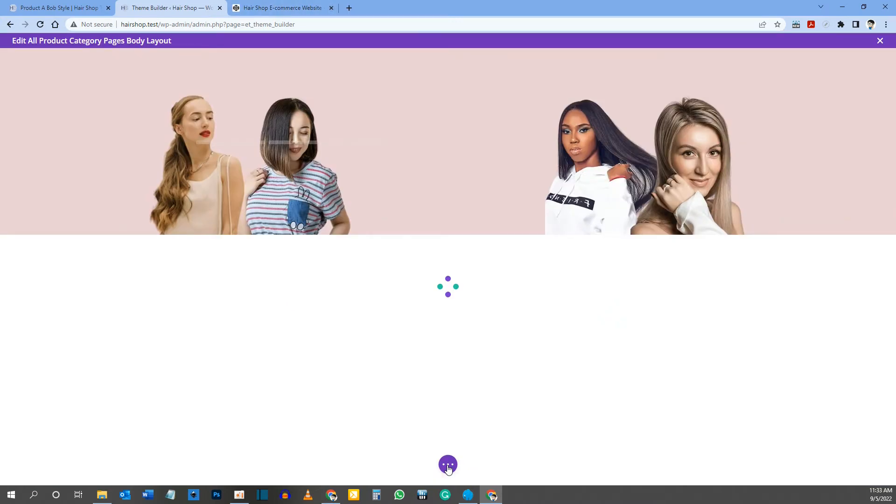
click(448, 466)
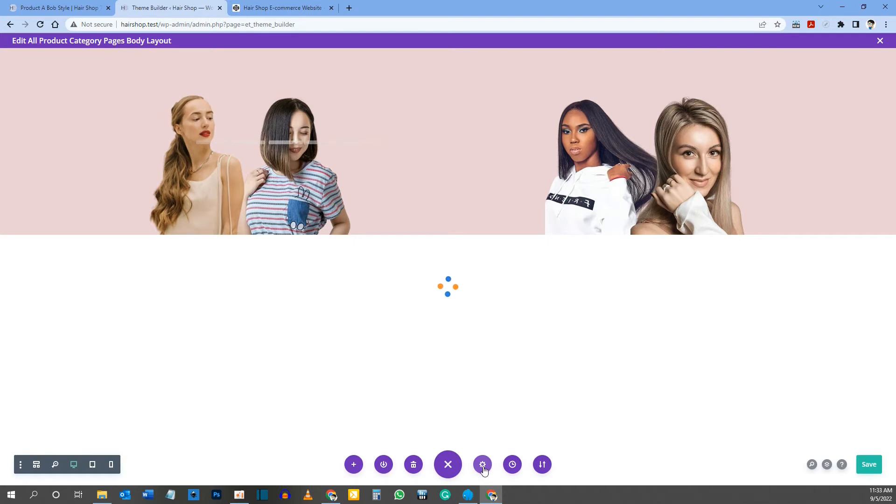
click(483, 465)
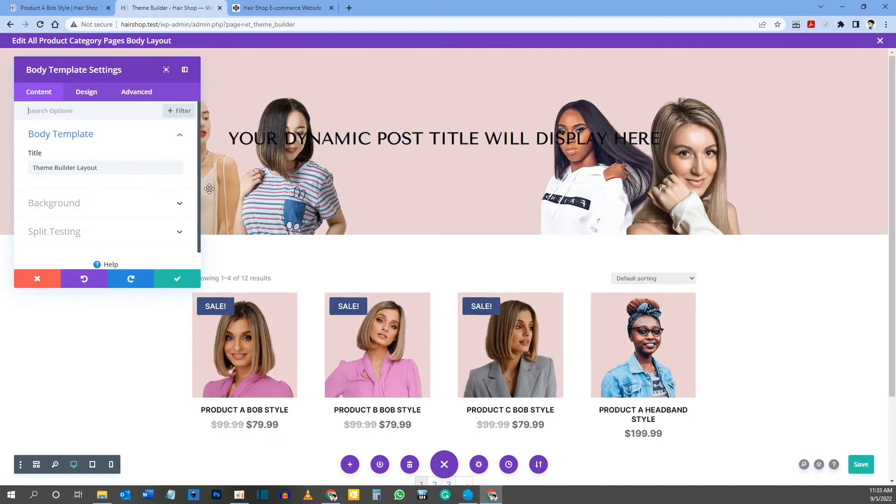
click(185, 70)
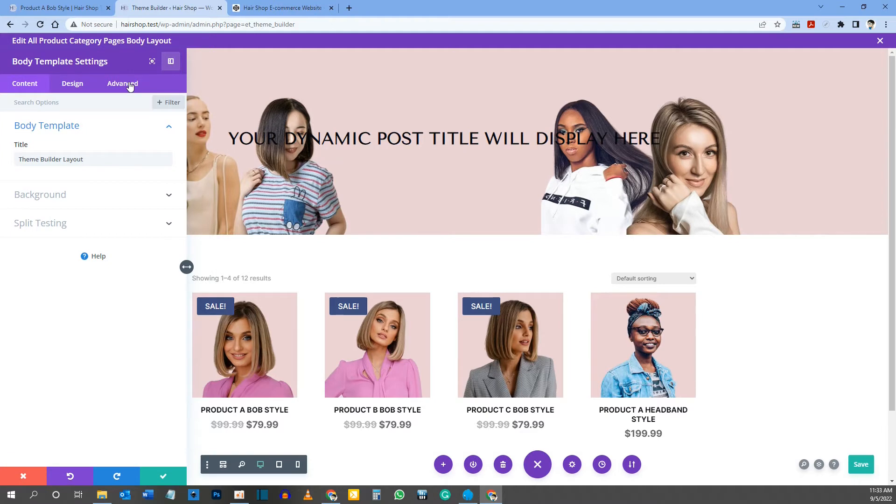
click(129, 87)
click(51, 126)
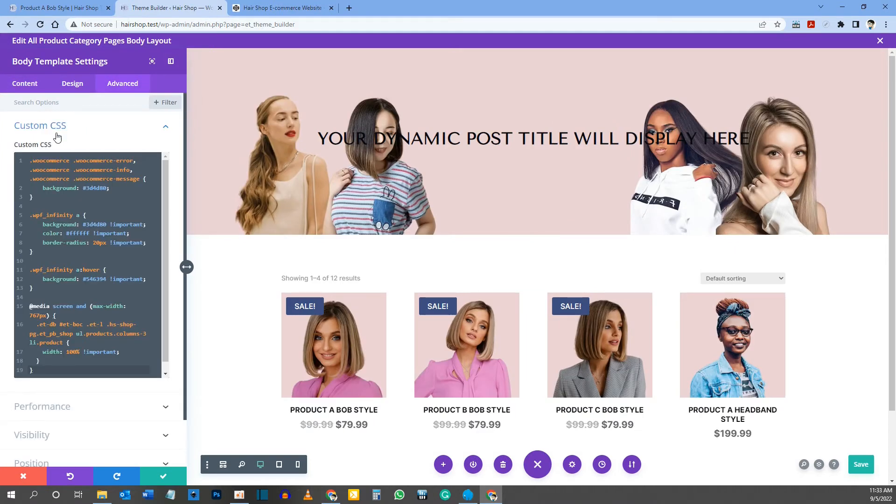
Step: Delete the WooCommerce error, info and message background rule from the custom CSS, including the empty lines it leaves
drag(38, 197, 23, 163)
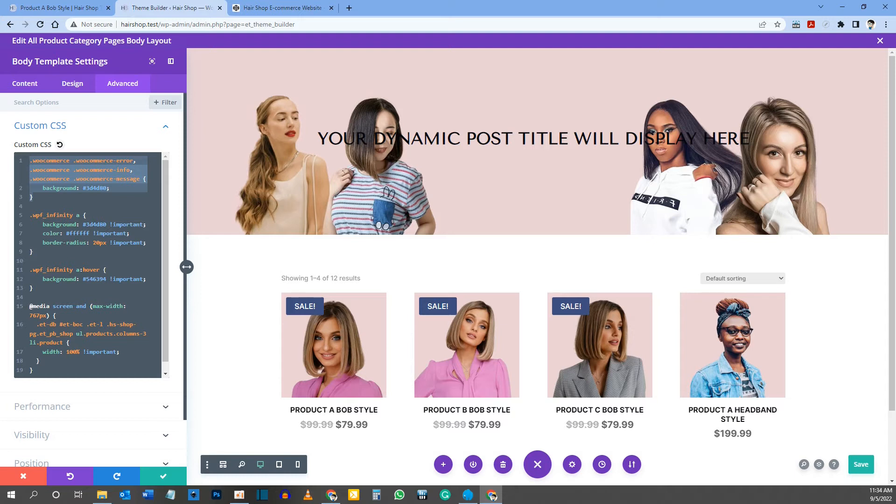
key(BackSpace)
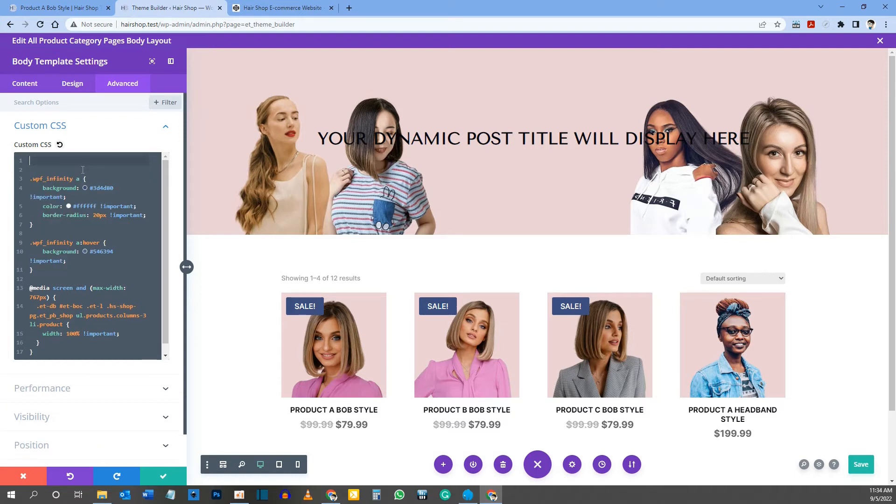
key(Delete)
key(Delete)
Step: Delete the .wpf_infinity link and hover rules, keeping the 767px media query, and apply the body template settings
key(shift+Down)
key(shift+Down)
key(shift+Down)
key(shift+Down)
key(shift+Down)
key(shift+Down)
key(shift+Down)
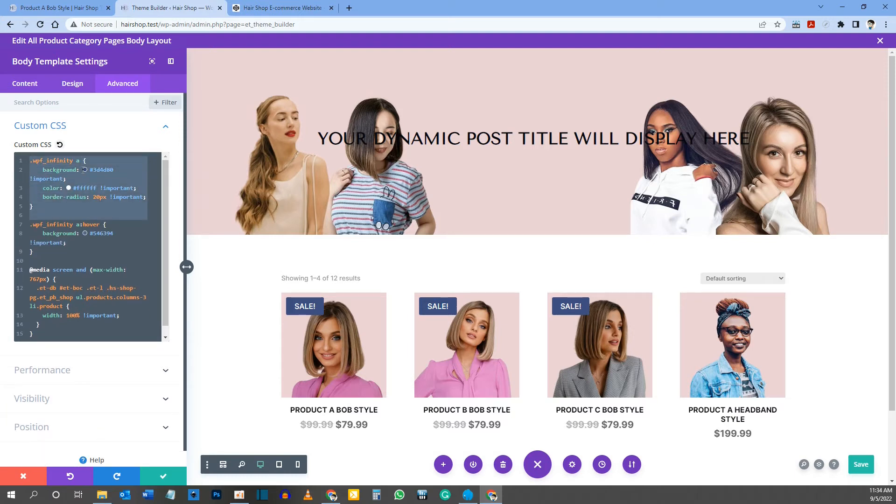
key(shift+Down)
key(shift+Down)
key(shift+Down)
key(shift+Down)
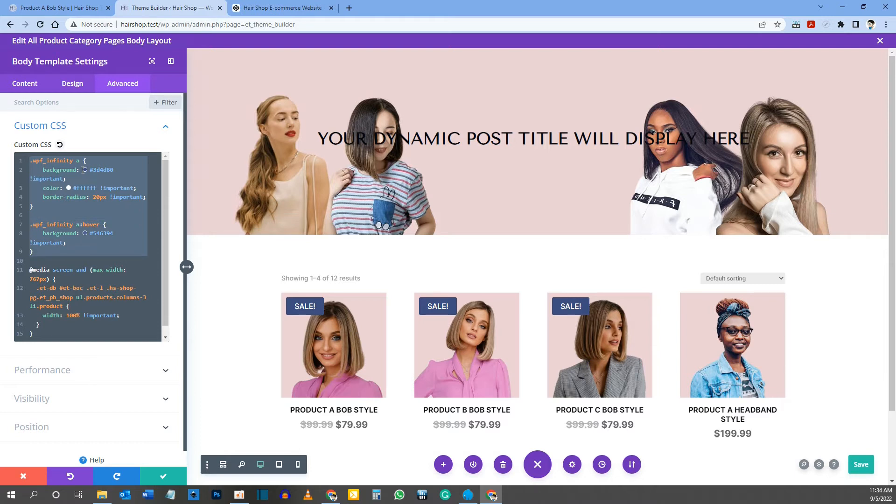
key(BackSpace)
key(Delete)
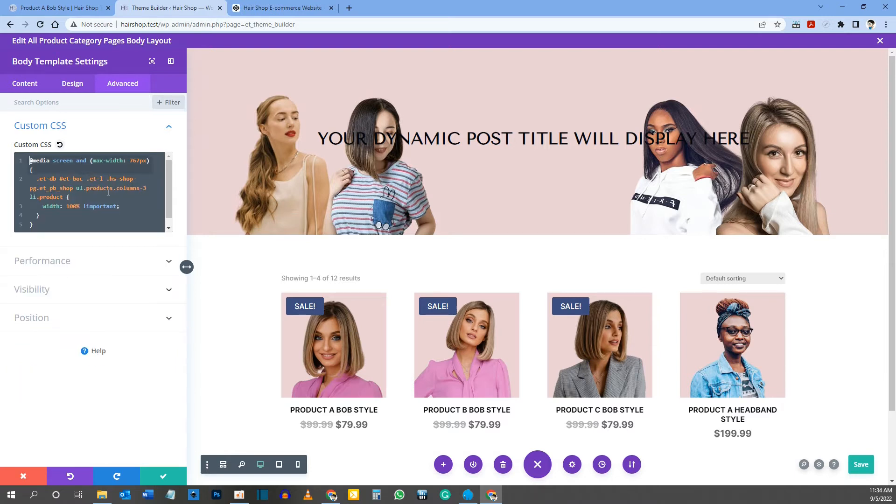
double_click(145, 188)
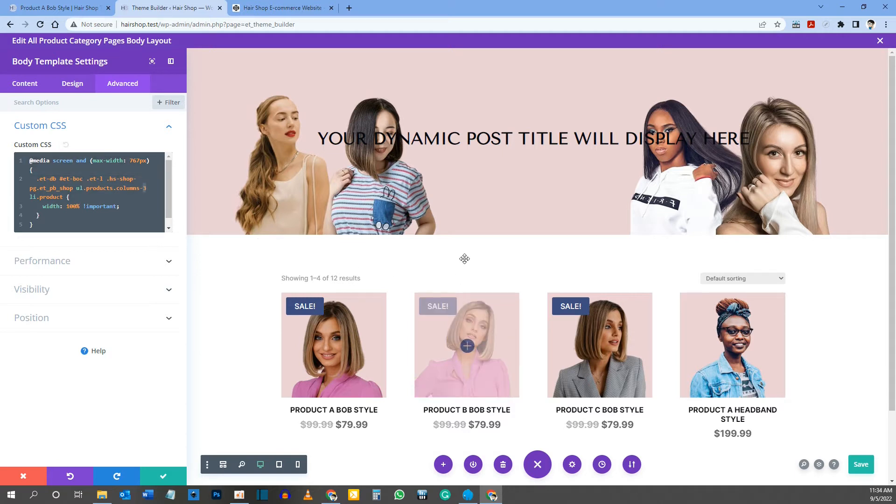
click(167, 472)
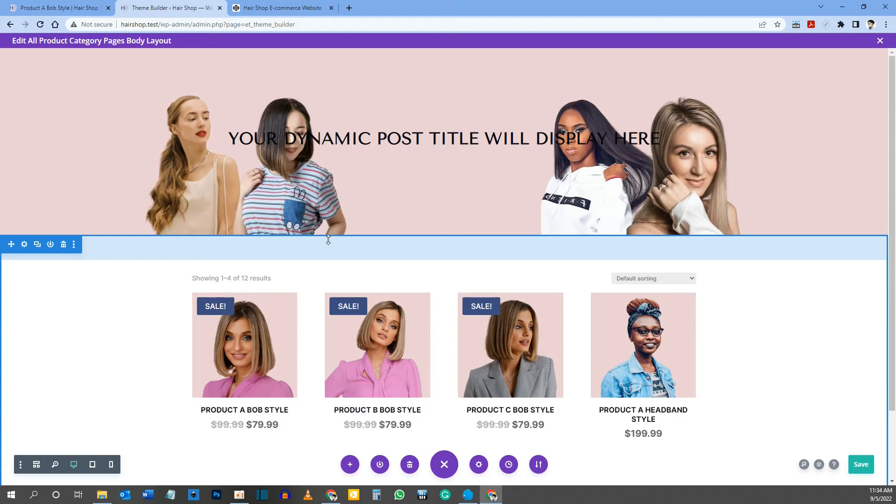
Step: View the top of the reference Product A Bob Style page and return to the category body layout
click(70, 5)
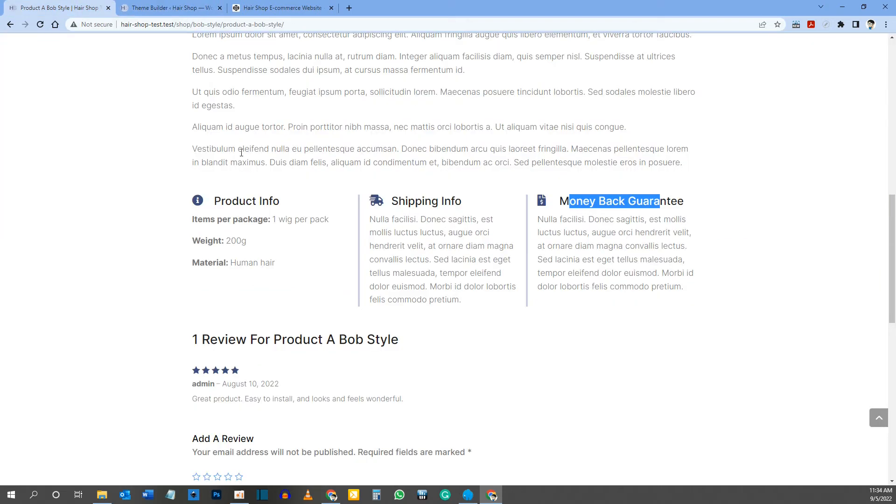
scroll(241, 153, up, 10)
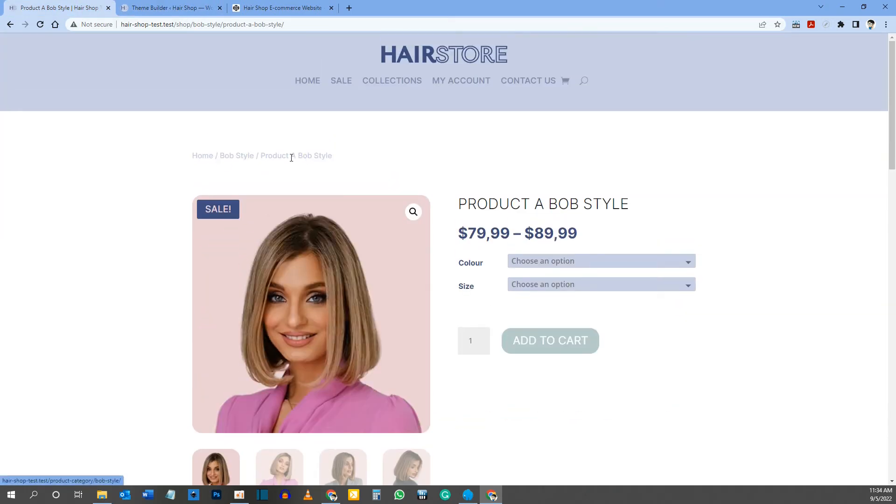
click(191, 7)
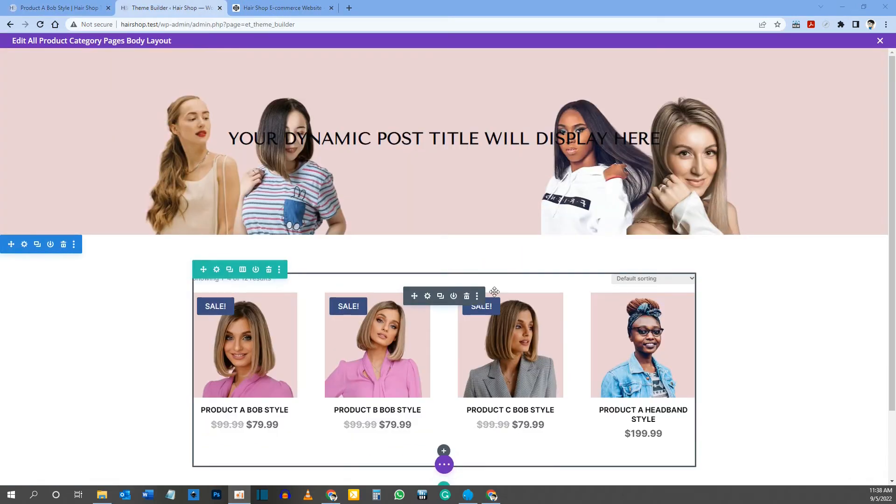
Step: Insert a Woo Breadcrumbs module below the product grid
scroll(422, 265, down, 2)
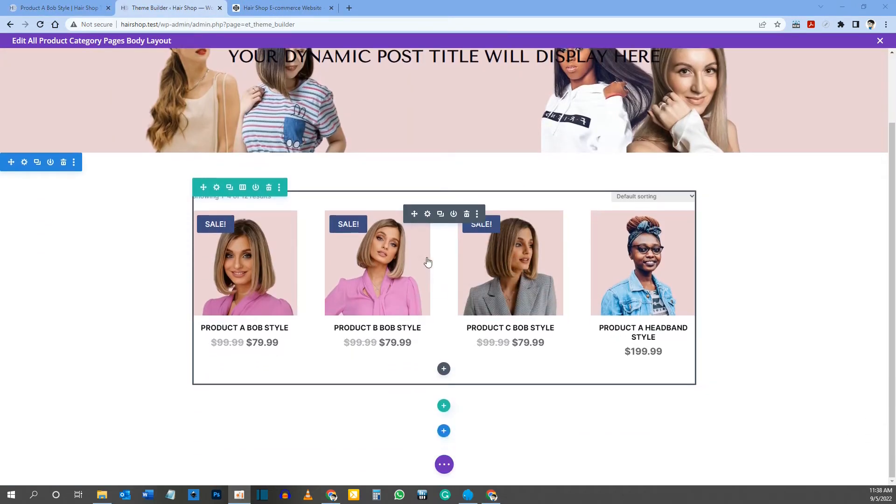
click(443, 369)
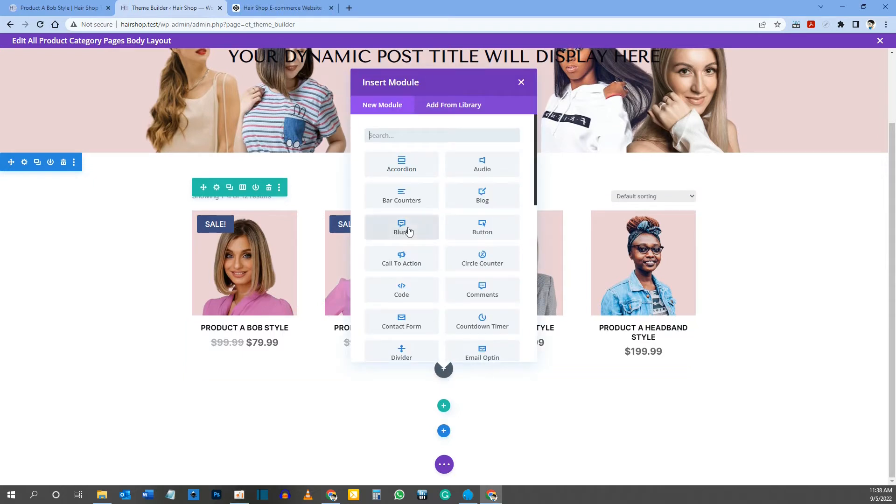
text(bread)
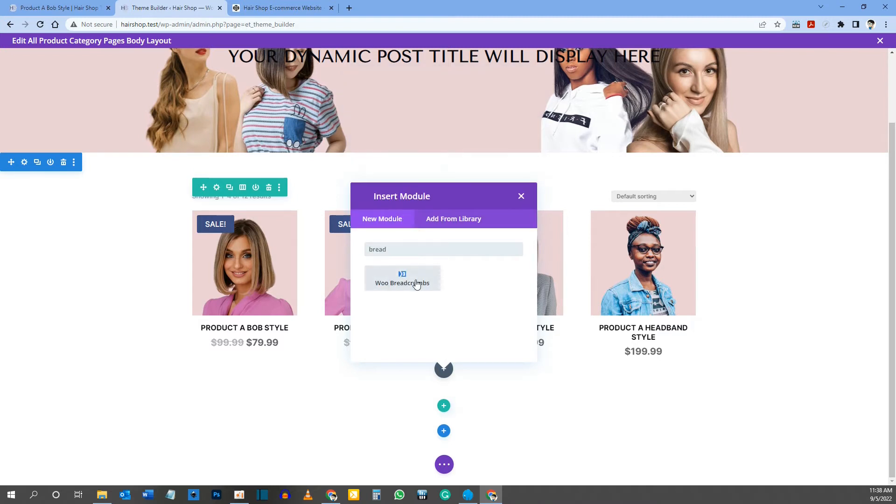
click(417, 284)
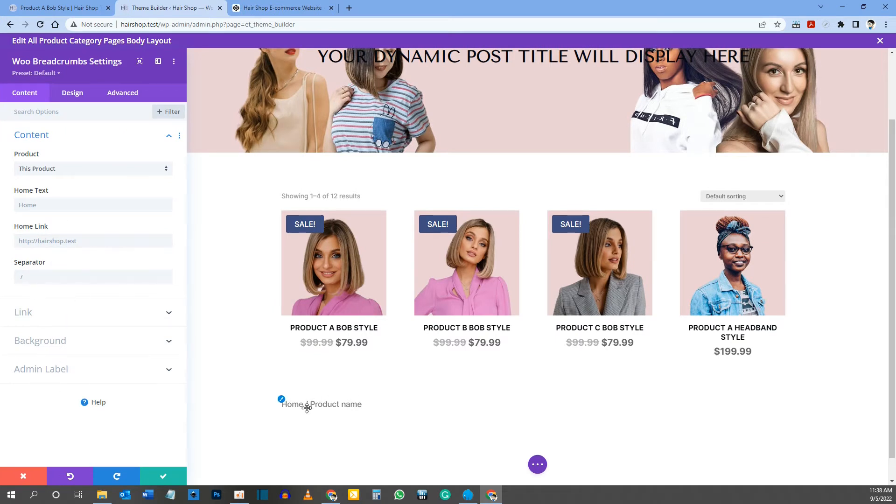
click(33, 278)
text(-)
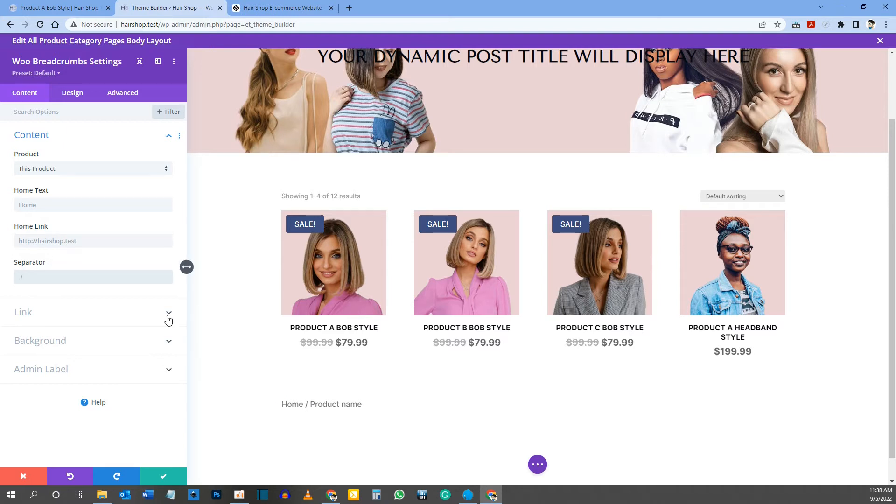
text(=>)
key(ctrl+a)
text(-)
Step: Set the breadcrumbs text size to 16px and its colour to the saved dark blue, and apply the module settings
click(72, 93)
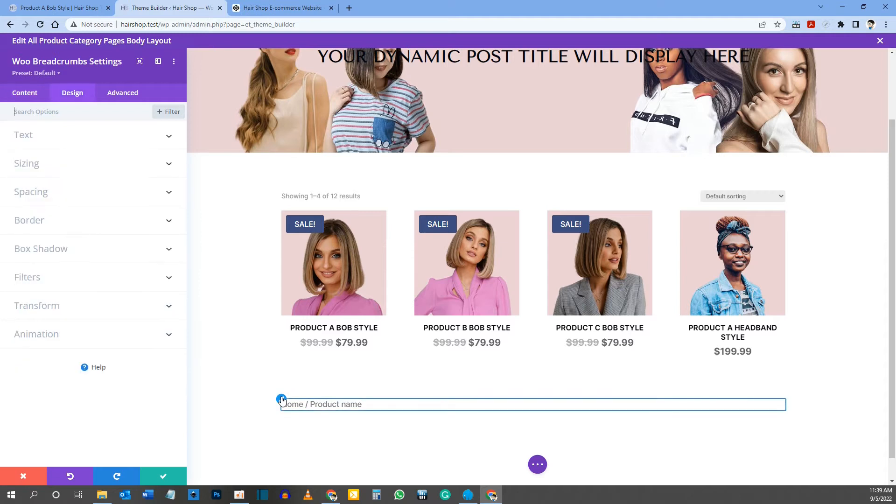
click(70, 134)
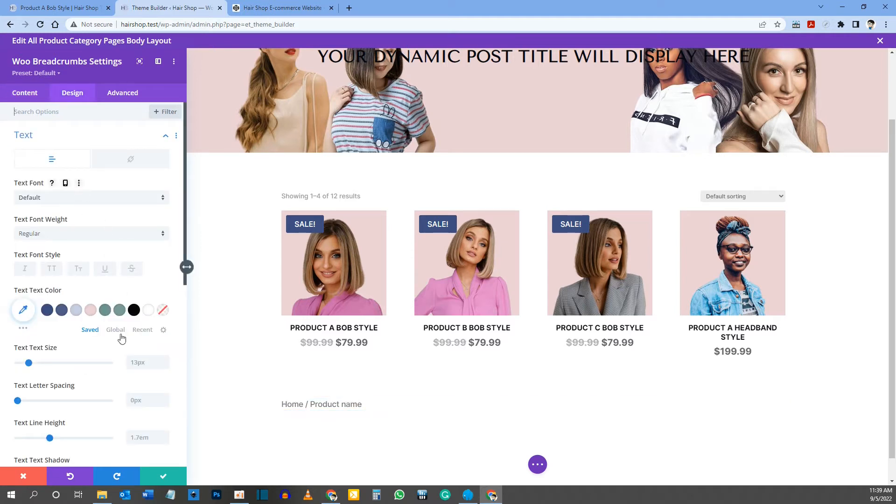
click(141, 364)
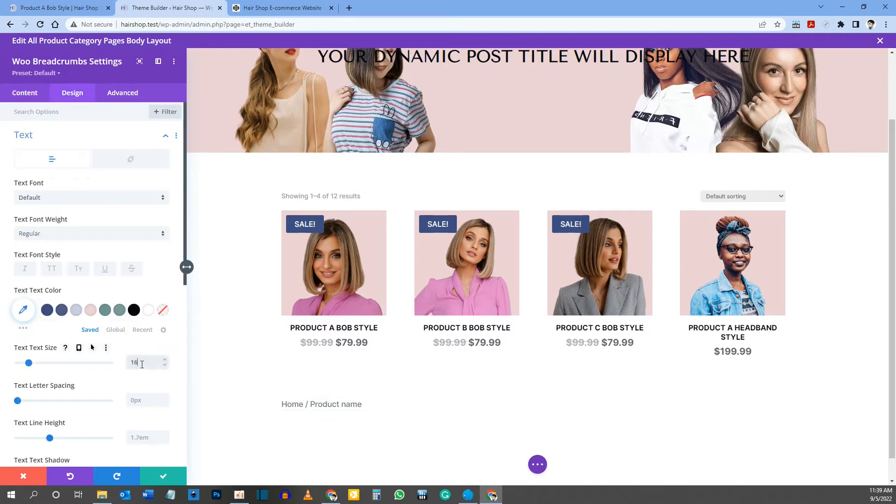
click(51, 314)
scroll(135, 389, down, 1)
scroll(133, 389, down, 4)
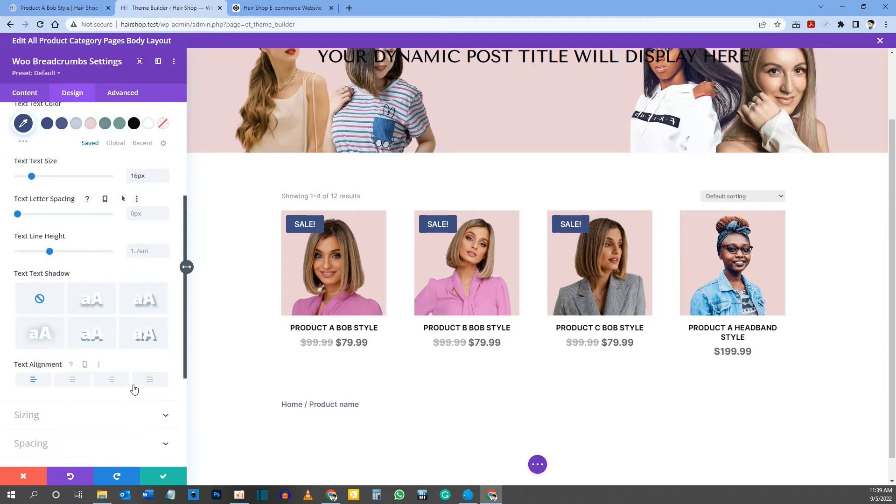
click(156, 477)
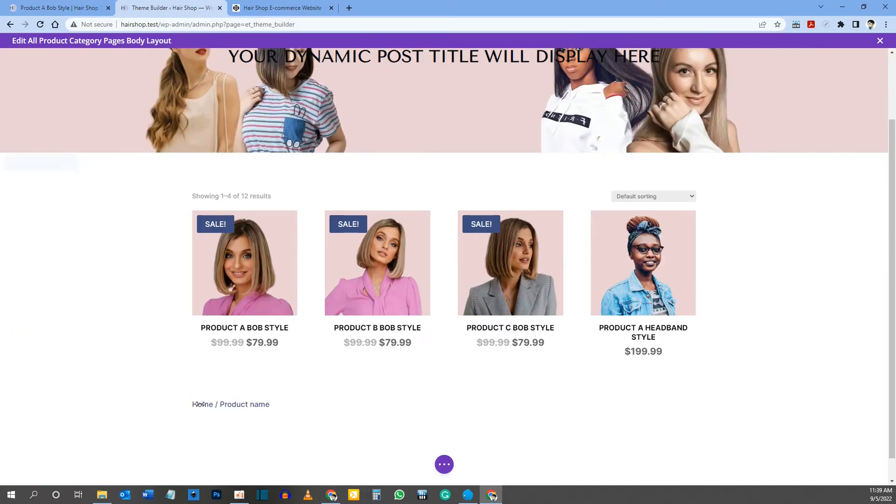
Step: Move the breadcrumbs module above the product grid, then save and close the category body layout
mouse_move(306, 405)
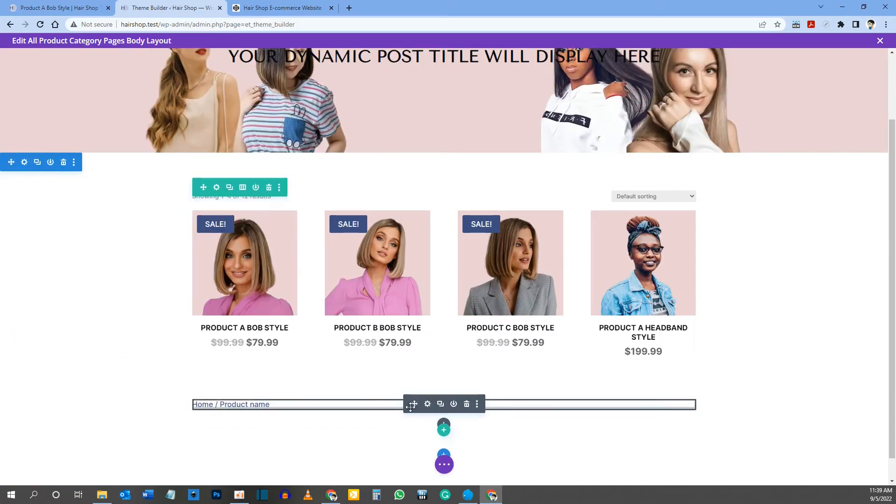
drag(413, 405, 340, 195)
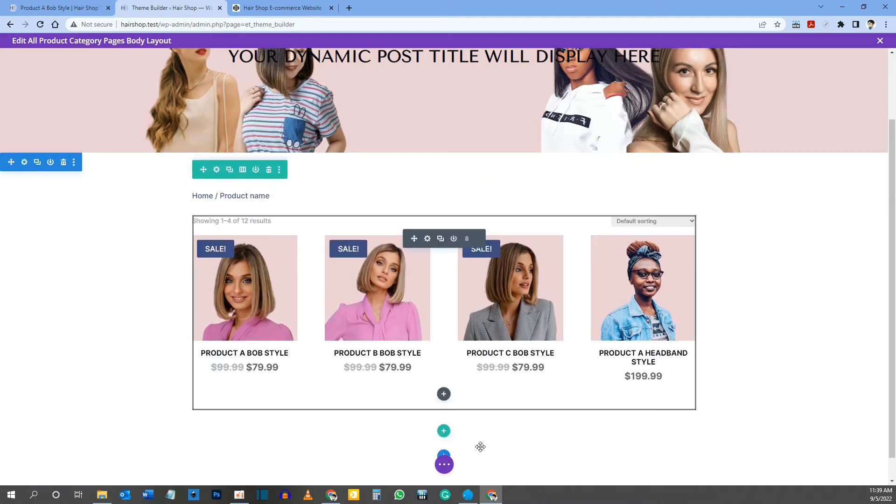
click(444, 464)
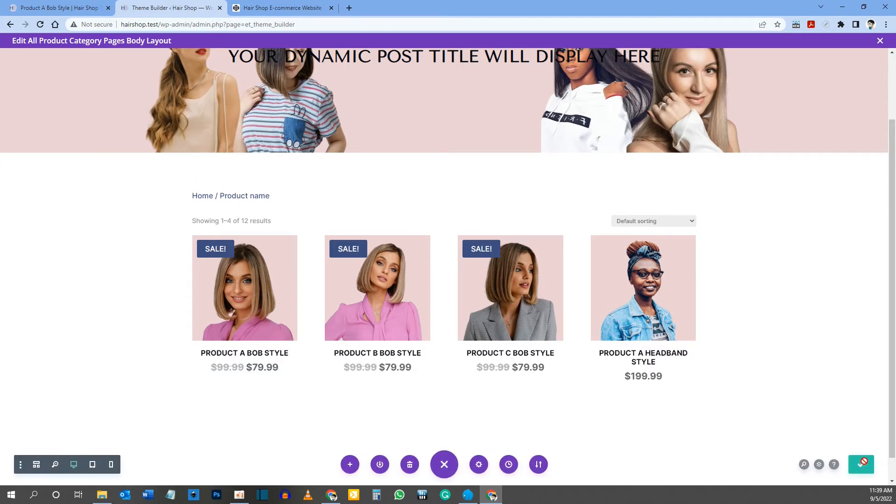
click(880, 42)
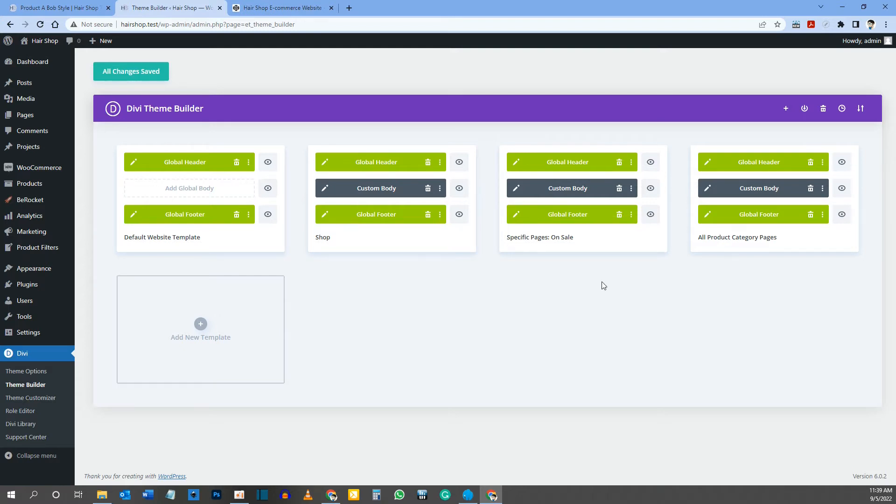
Step: Build a new theme builder template assigned to All Products
click(202, 328)
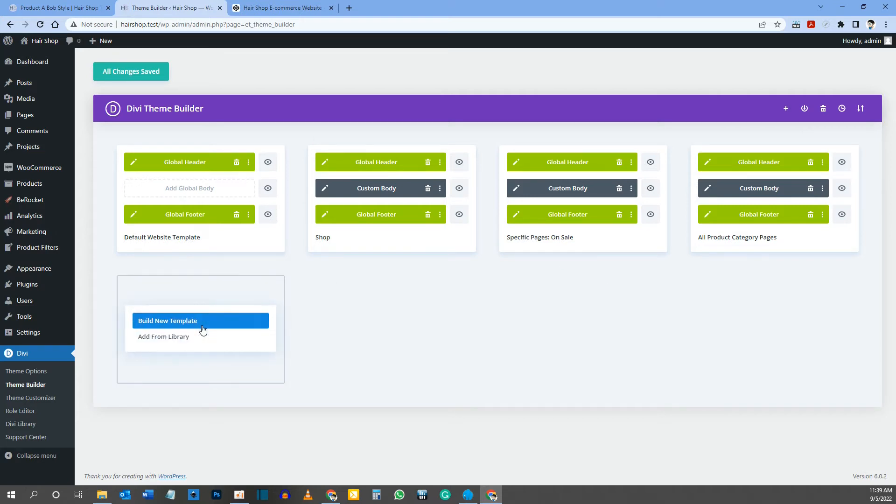
click(163, 322)
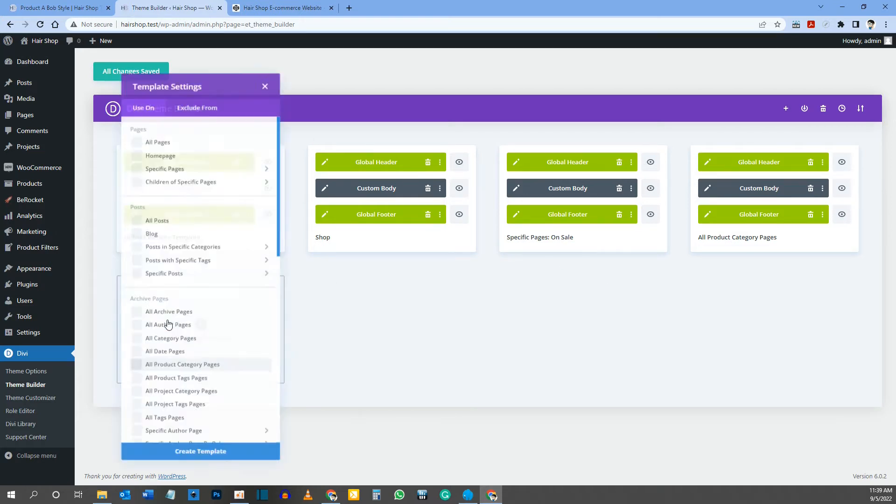
scroll(203, 293, down, 8)
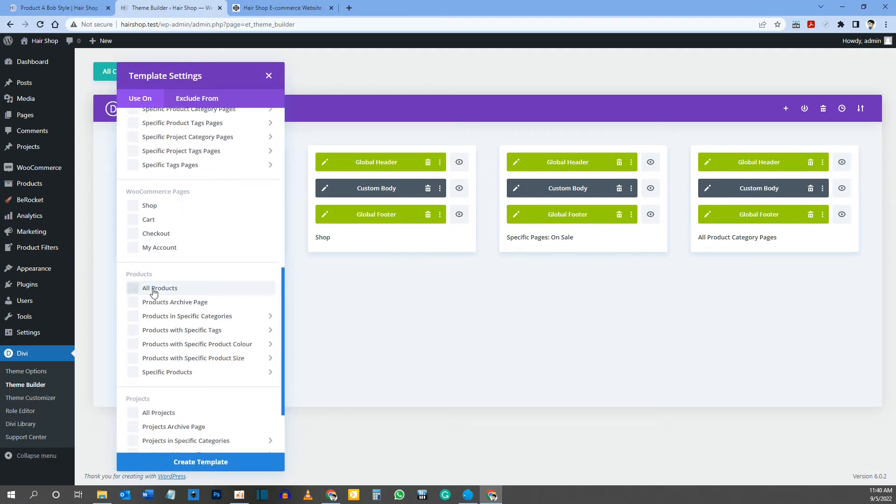
click(133, 289)
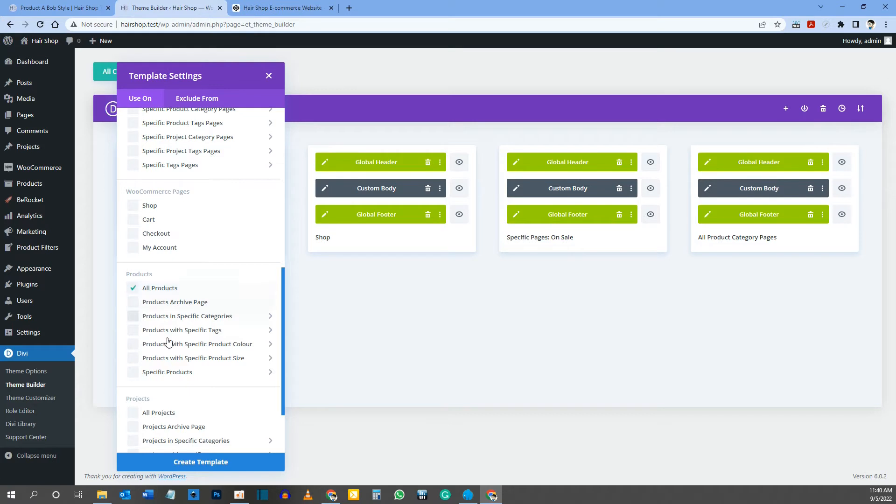
click(202, 462)
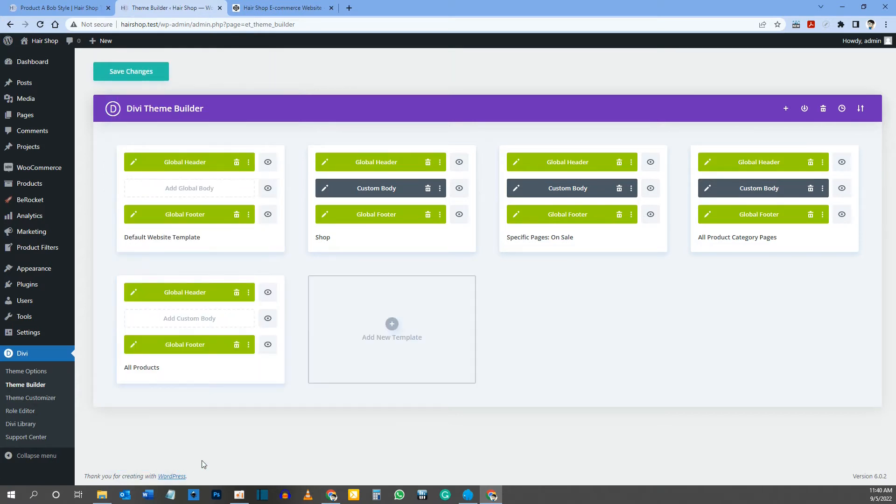
Step: Start building a custom body for the All Products template and check the reference product page's layout
click(189, 319)
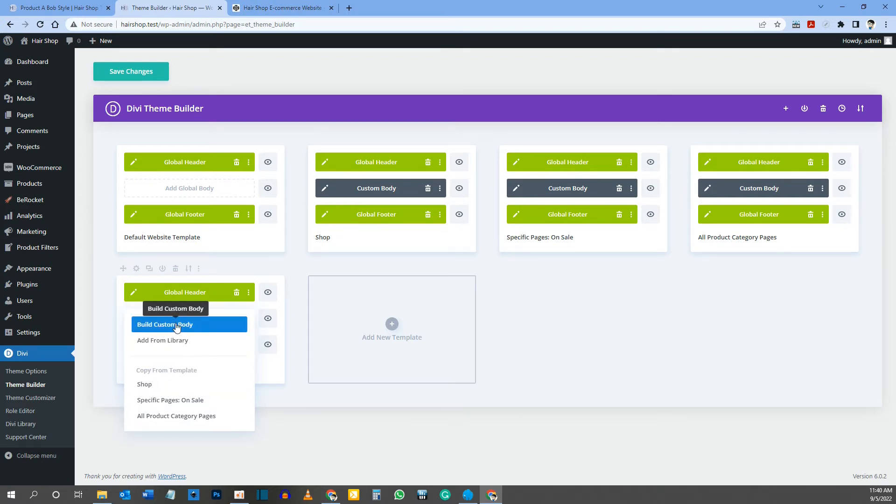
click(176, 325)
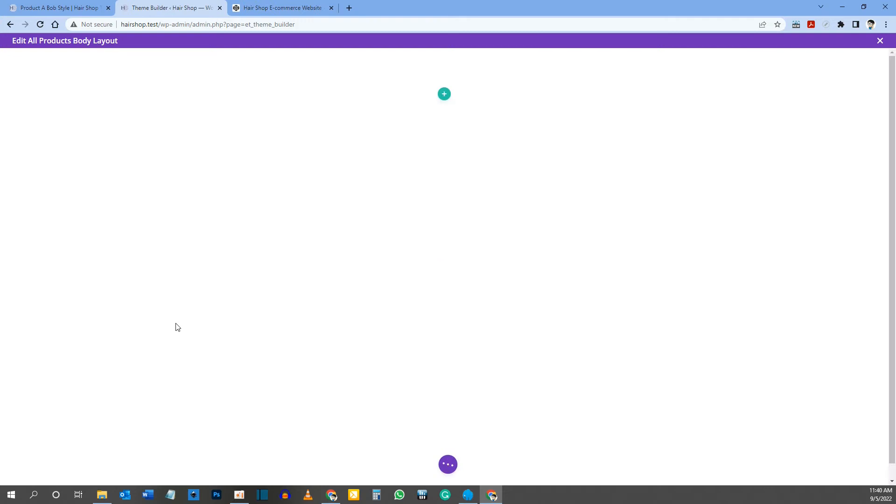
click(71, 8)
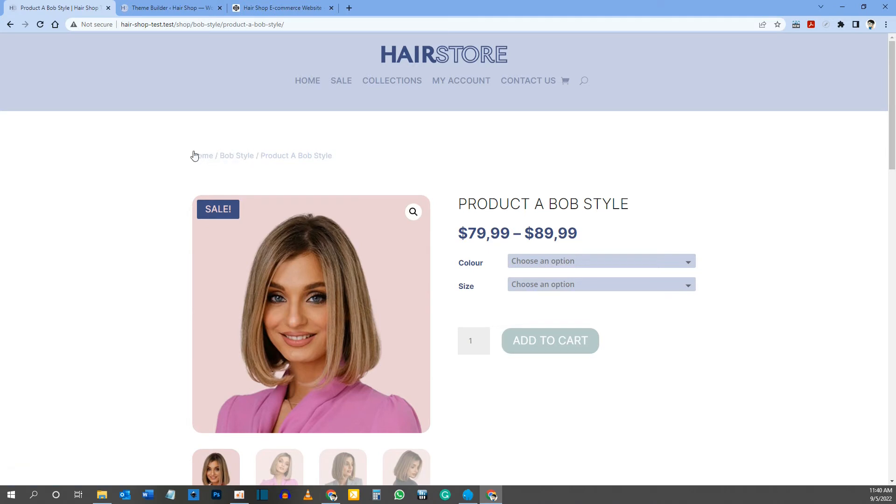
click(181, 6)
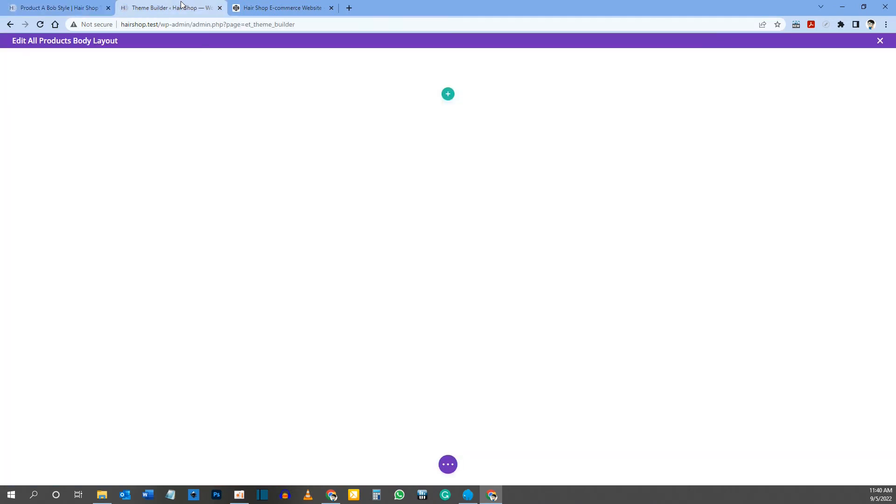
Step: Add a single-column row to the empty section and insert a Woo Breadcrumbs module in it
click(449, 95)
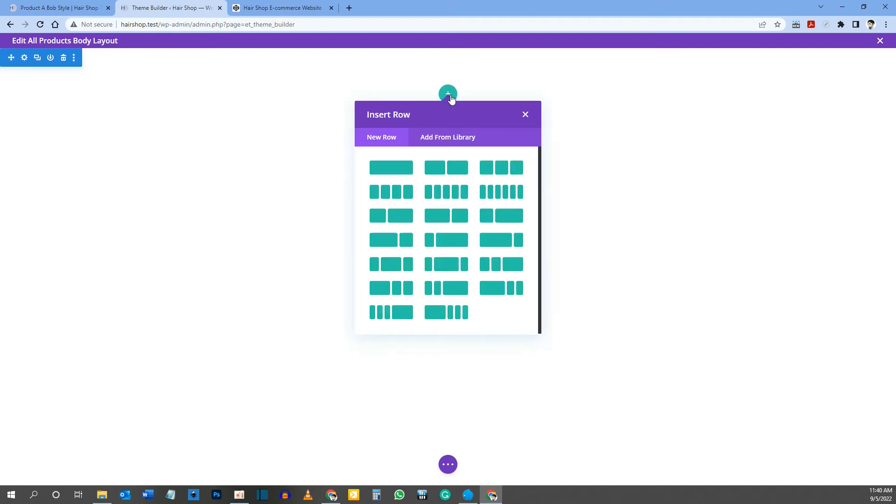
click(395, 171)
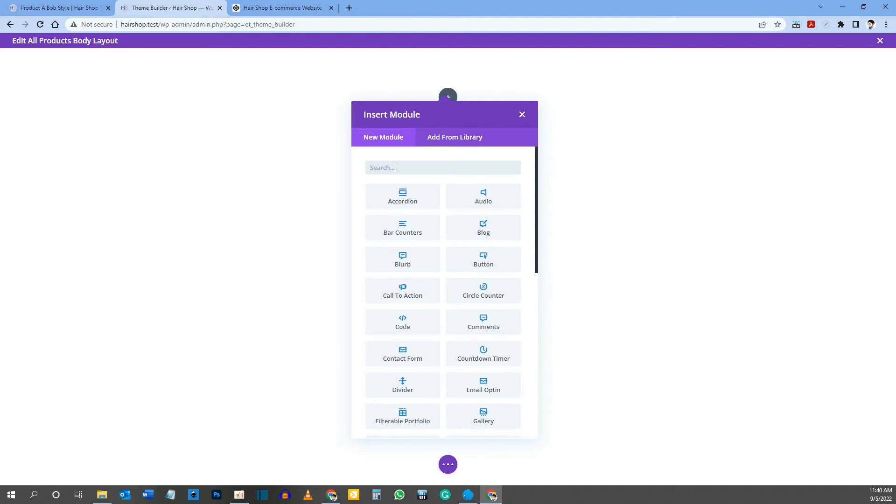
text(bread)
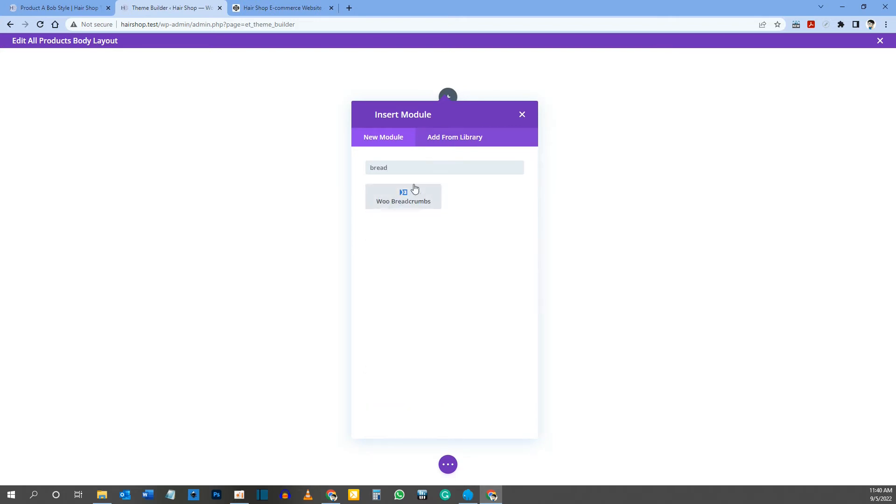
click(403, 199)
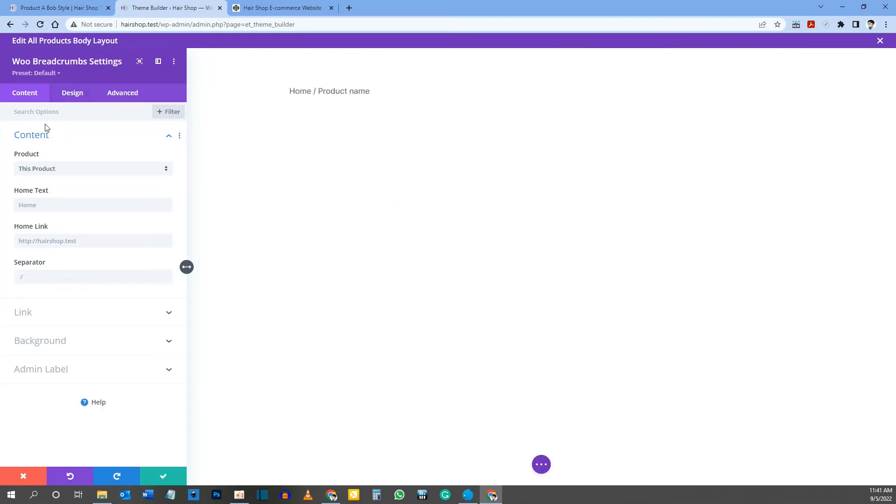
Step: Set the breadcrumbs text colour to the saved #c8cfe4 and its size to 16px, and apply the module settings
click(73, 93)
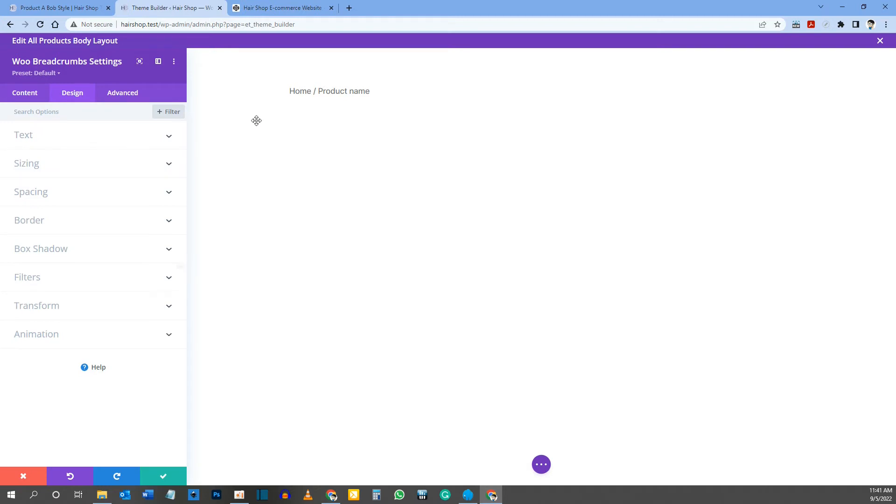
click(290, 87)
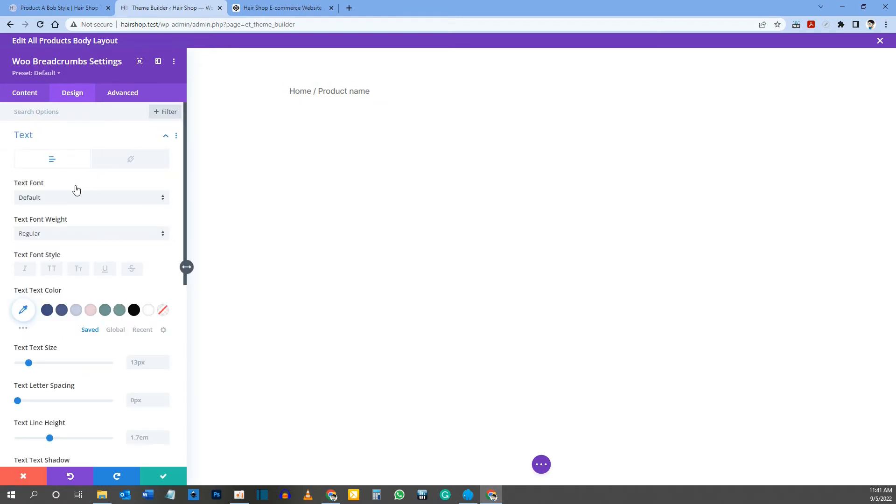
click(78, 310)
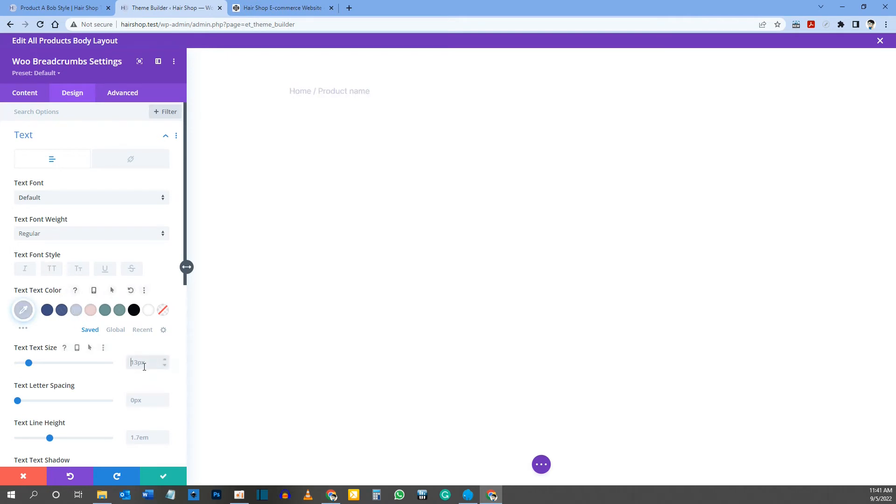
click(163, 362)
text(16px)
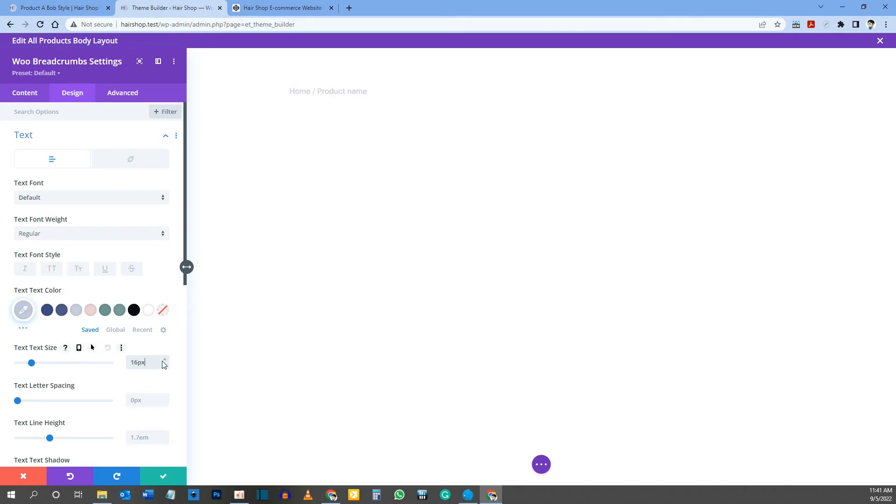
click(163, 475)
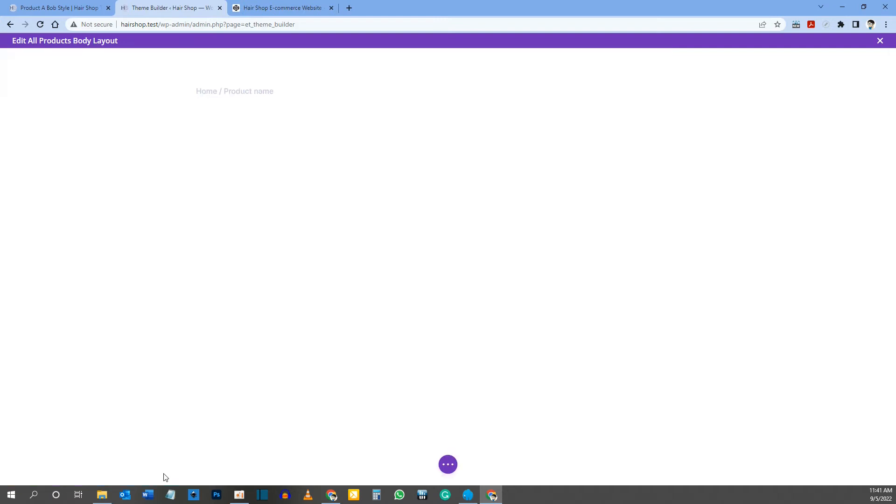
Step: Review the title and price on the reference product page, and add a row with two equal columns below the breadcrumbs
click(79, 4)
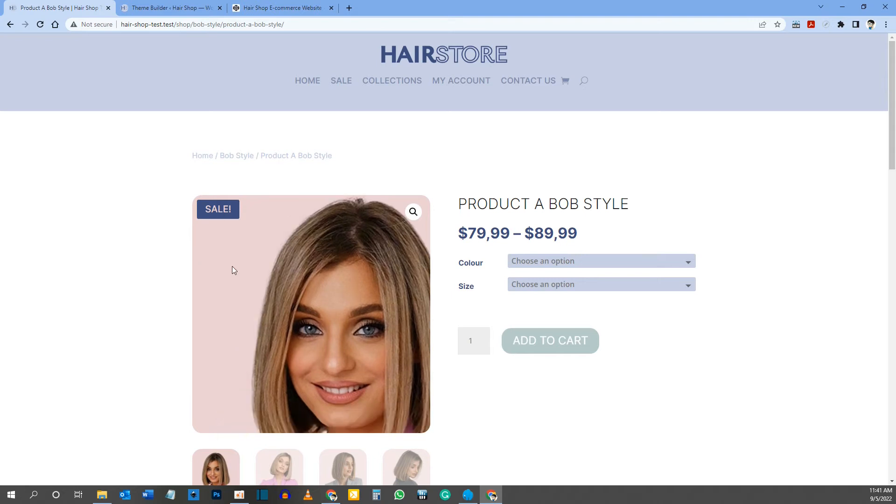
drag(461, 205, 595, 214)
drag(467, 233, 614, 236)
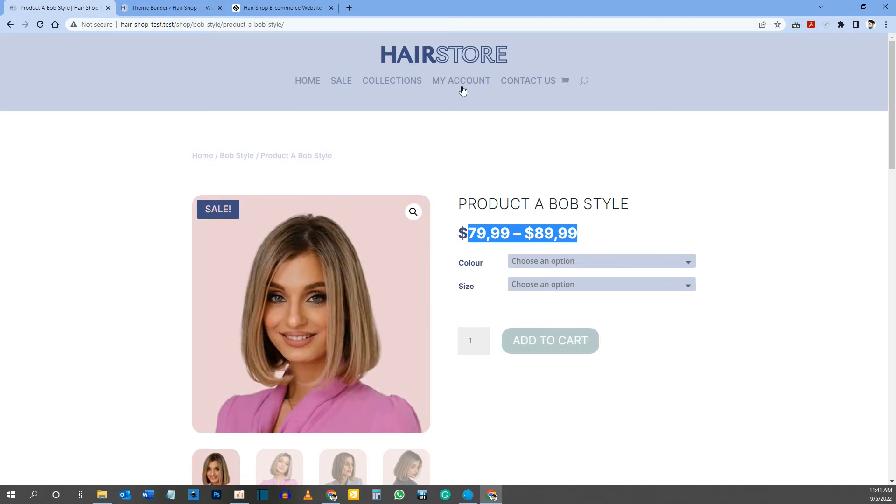
click(183, 10)
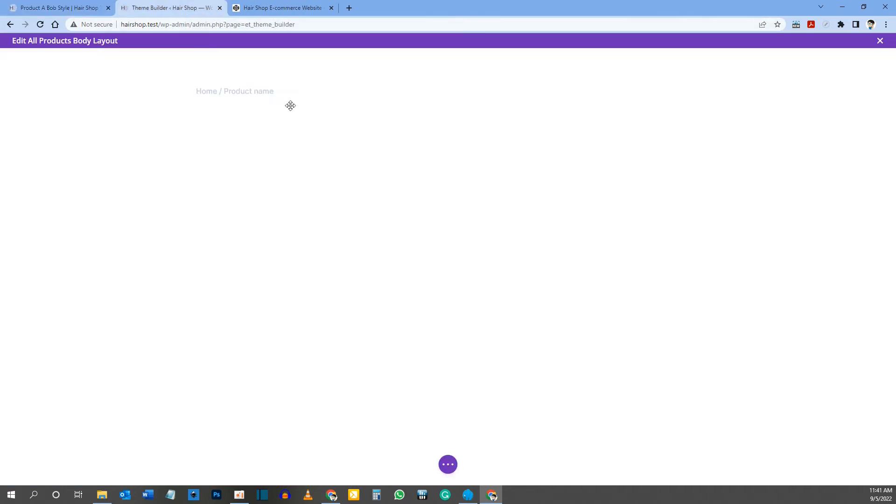
click(448, 117)
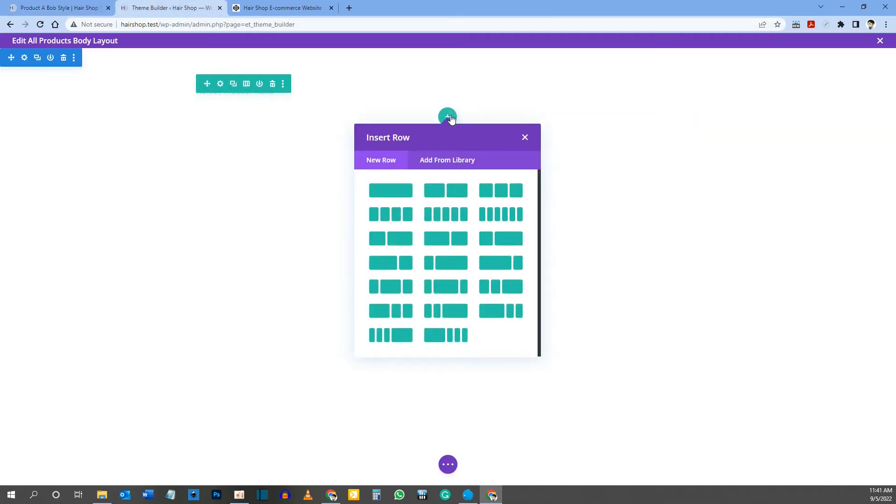
click(453, 195)
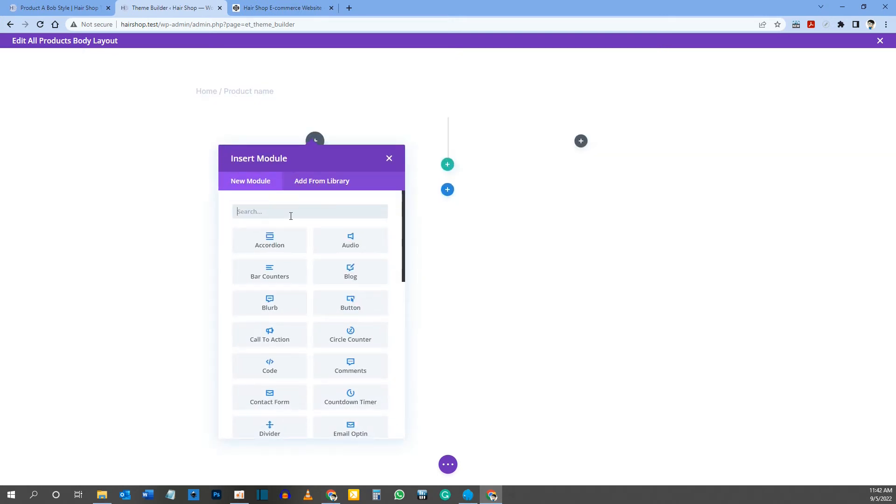
Step: Insert a Woo Product Images module in the first column of the two-column row
text(woo)
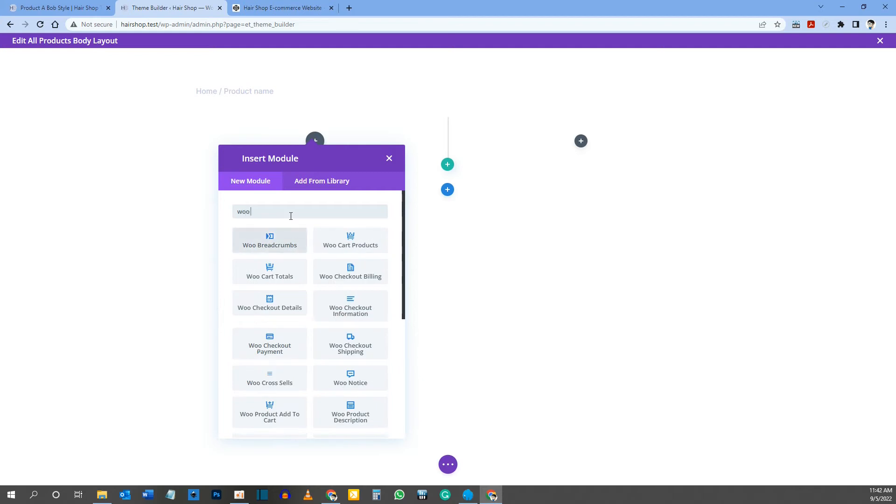
text( product)
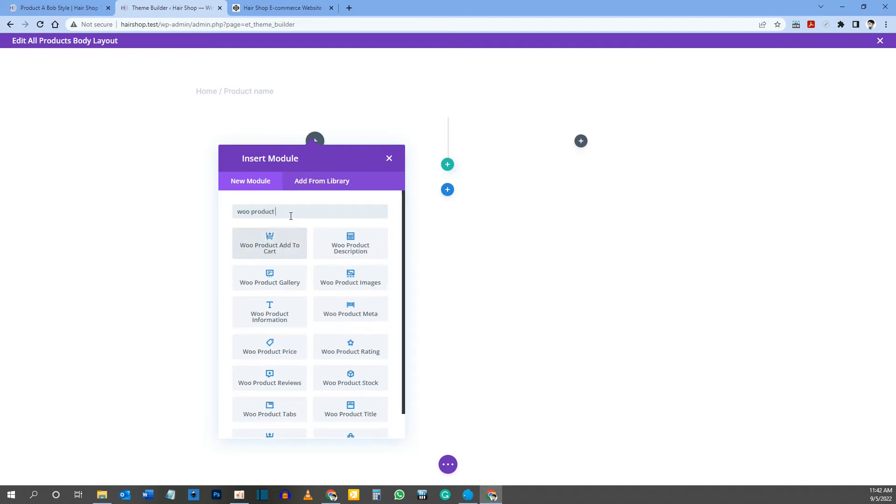
text( imag)
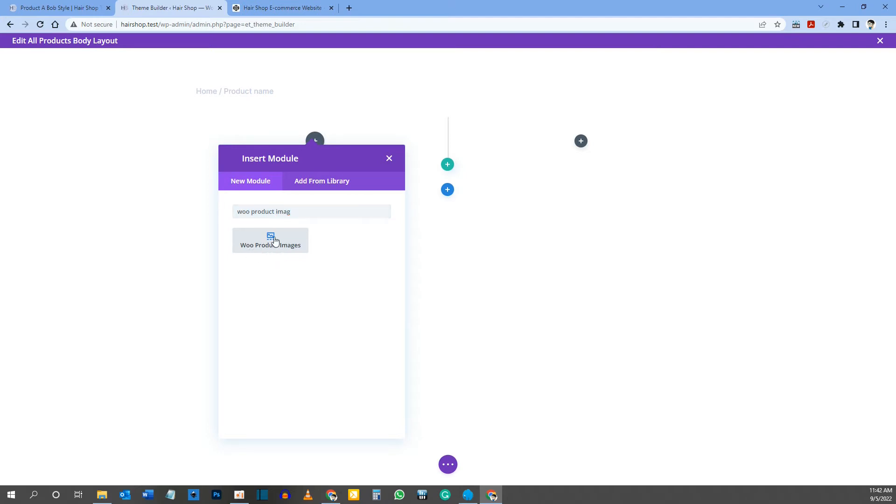
click(270, 240)
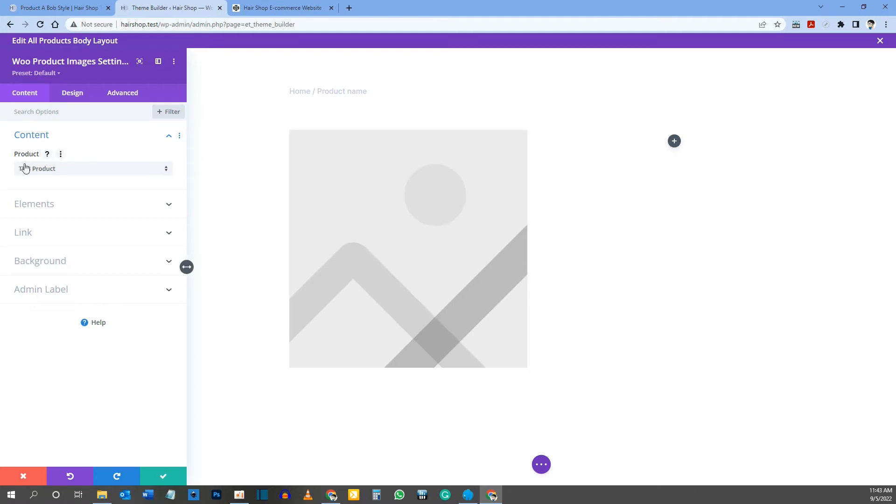
Step: Compare the product images module's display elements with the reference product page, and round all image corners to 20px
click(38, 206)
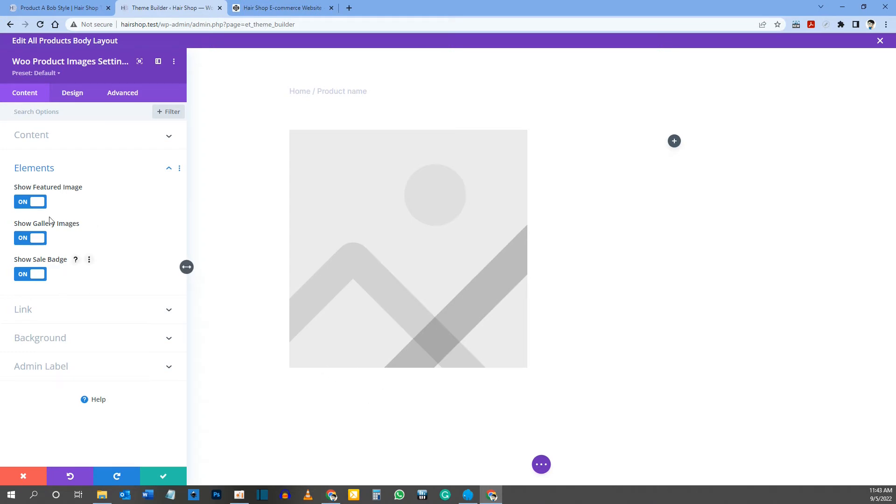
click(44, 10)
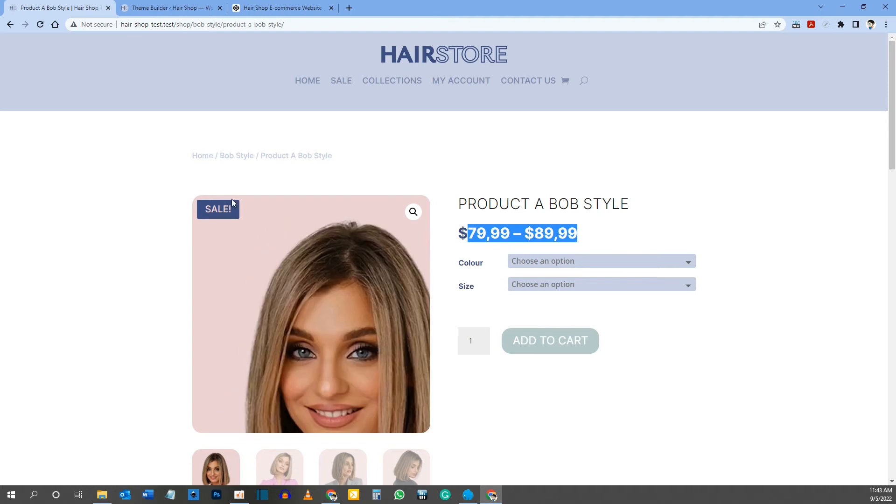
click(168, 8)
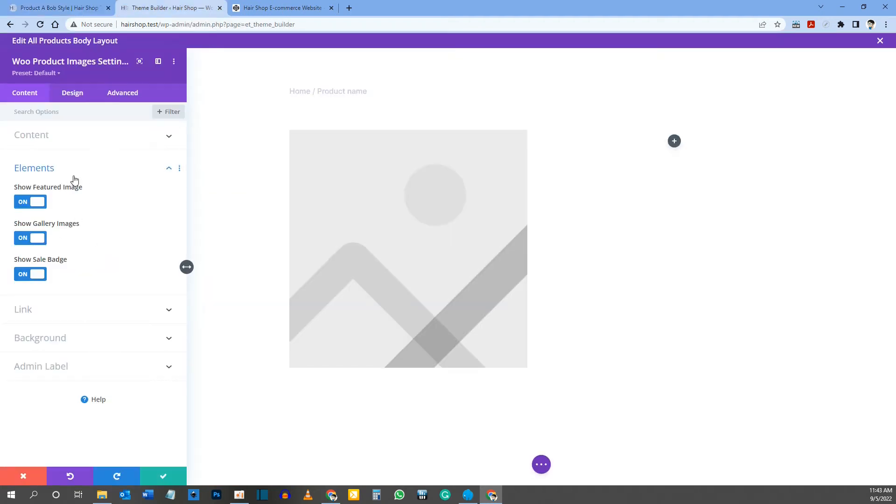
click(73, 98)
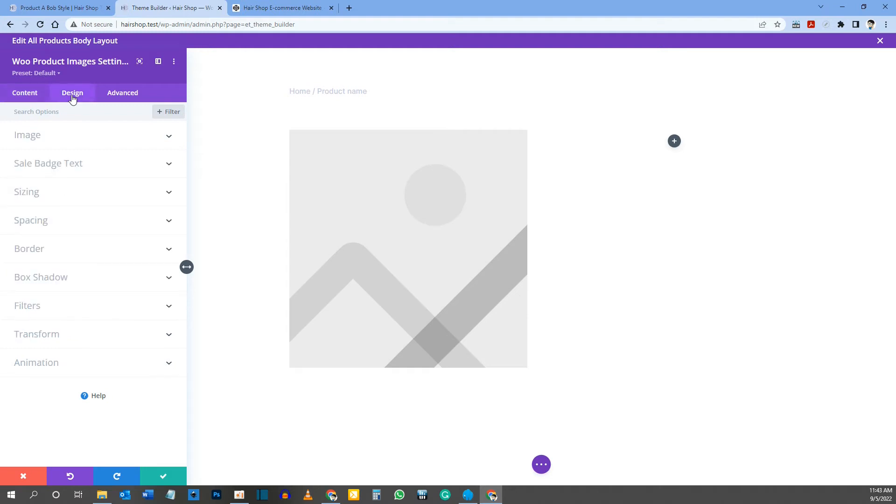
click(35, 140)
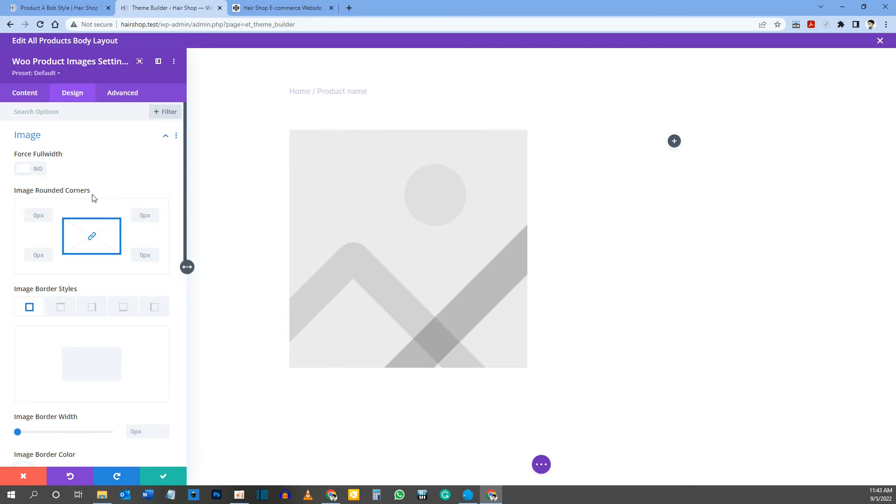
click(33, 216)
text(20px)
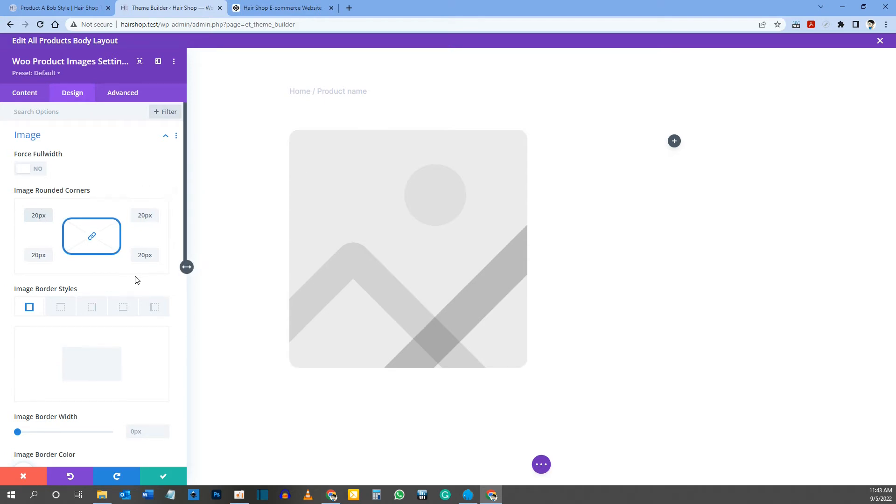
Step: Style the sale badge with the saved #3d4d80 background, uppercase lettering and the saved light pink text colour, and compare it with the reference page
scroll(136, 279, down, 5)
scroll(136, 280, down, 4)
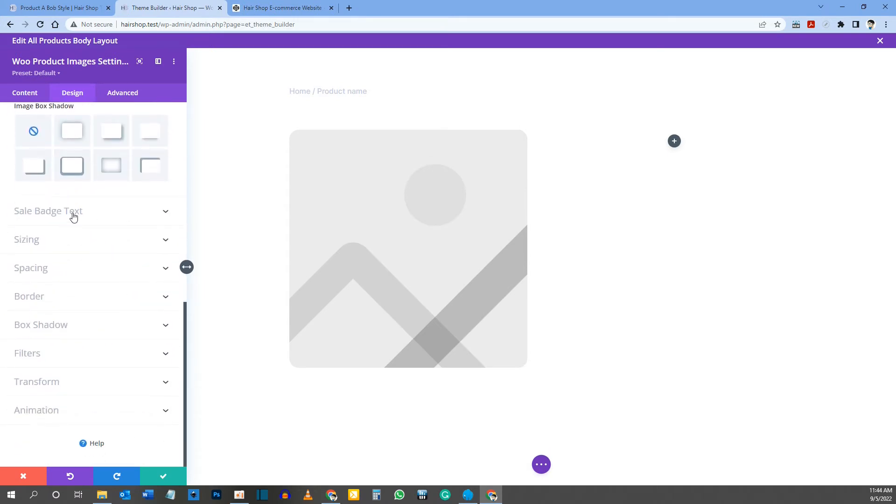
click(59, 211)
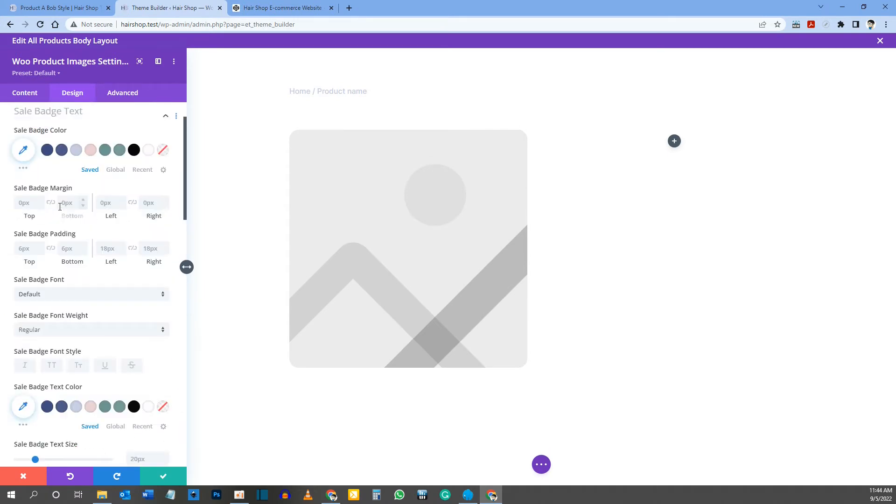
click(47, 156)
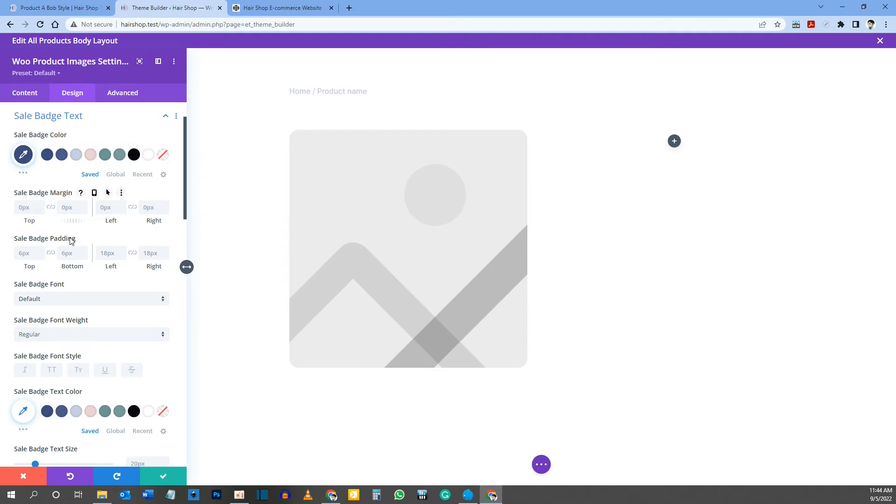
scroll(28, 291, down, 1)
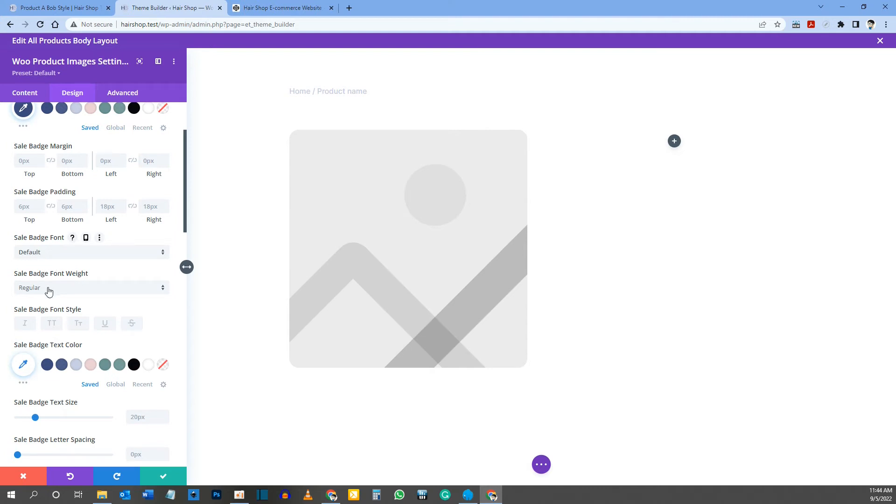
click(52, 324)
scroll(80, 285, down, 2)
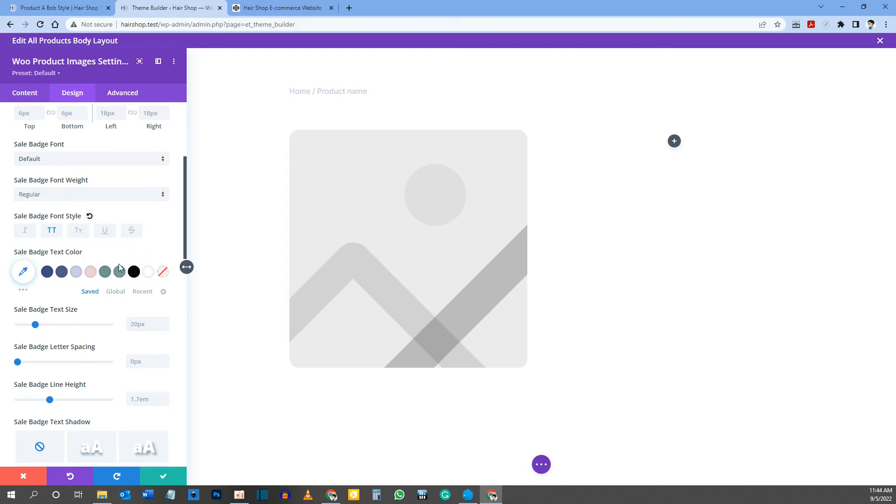
click(91, 273)
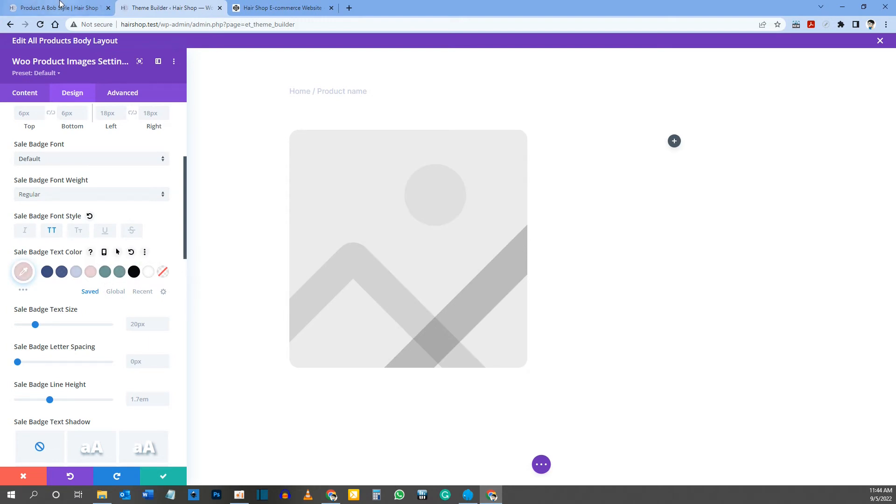
click(65, 8)
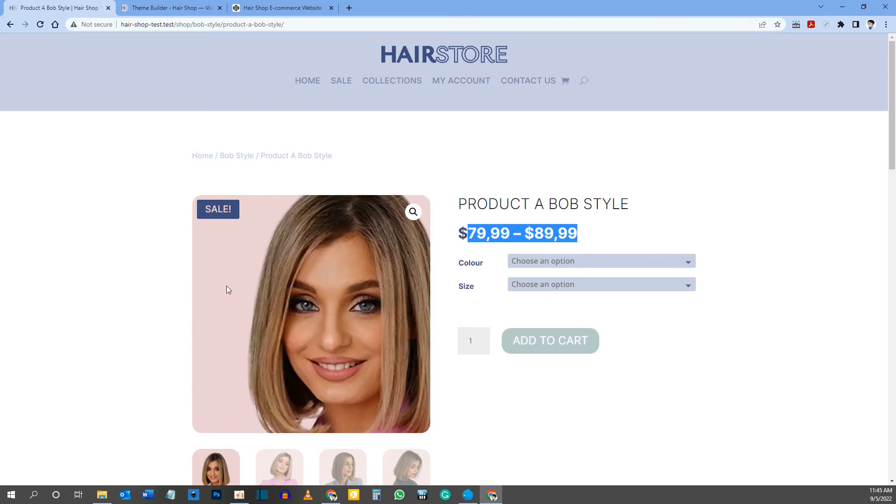
Step: Check the remaining sale badge options in the Woo Product Images settings and save the module
click(182, 6)
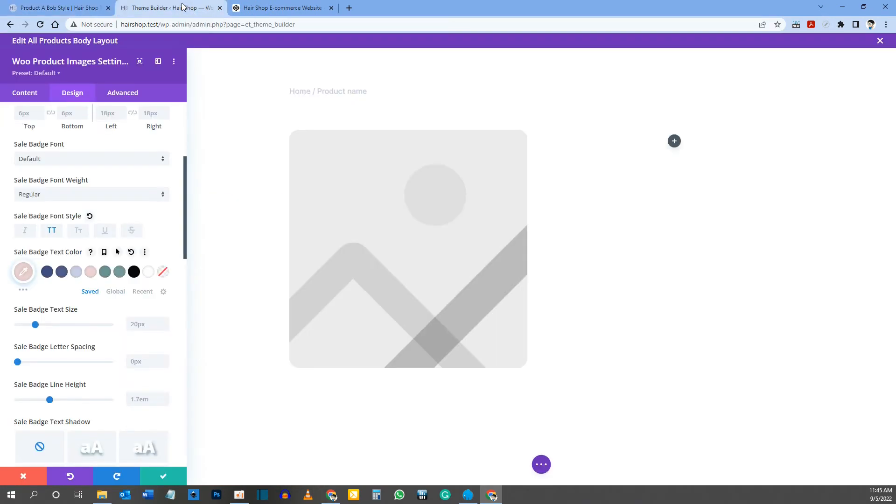
scroll(99, 189, down, 2)
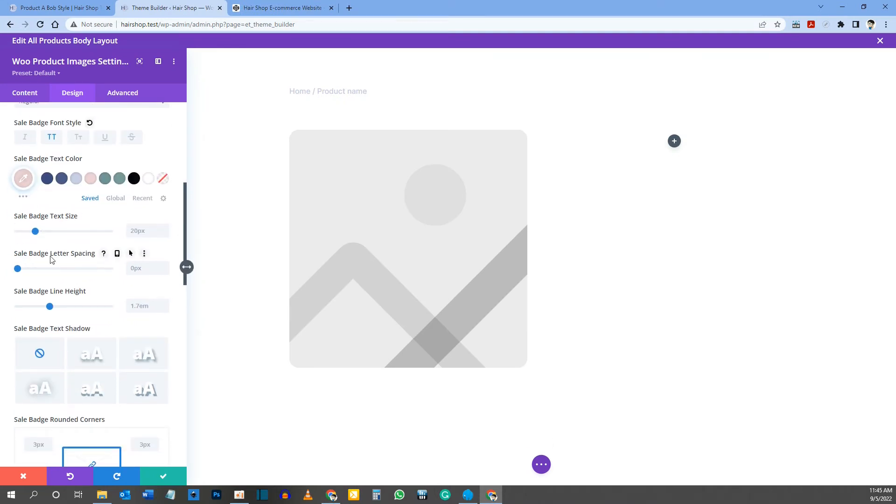
scroll(38, 249, down, 2)
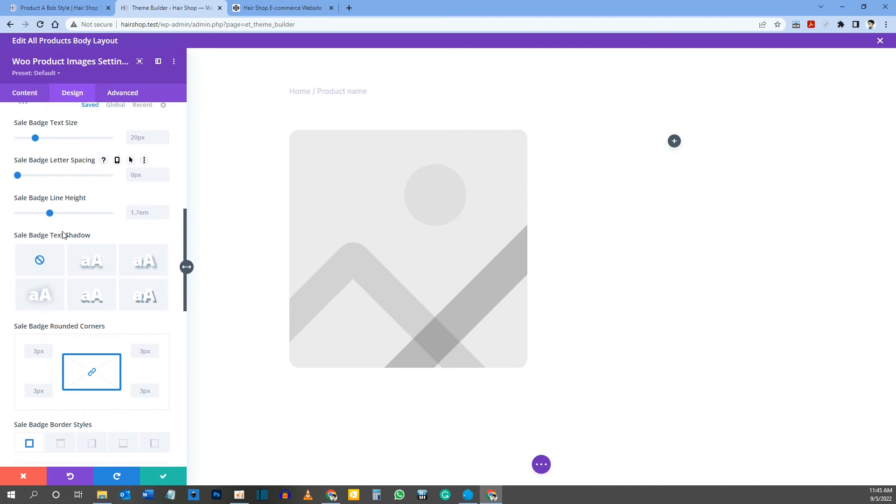
scroll(64, 236, down, 7)
scroll(71, 296, down, 4)
scroll(72, 296, up, 1)
scroll(72, 297, up, 14)
scroll(72, 297, down, 6)
click(163, 476)
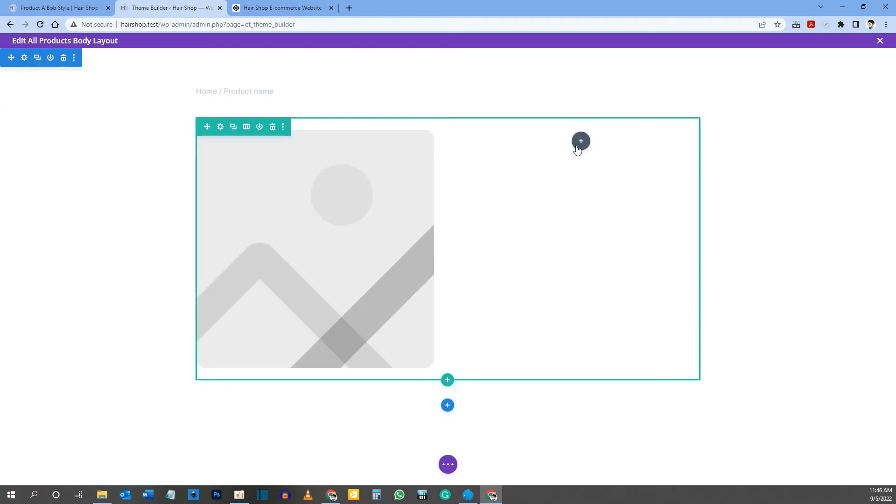
Step: Check the product title on the reference page and insert a Woo Product Title module in the second column
click(50, 4)
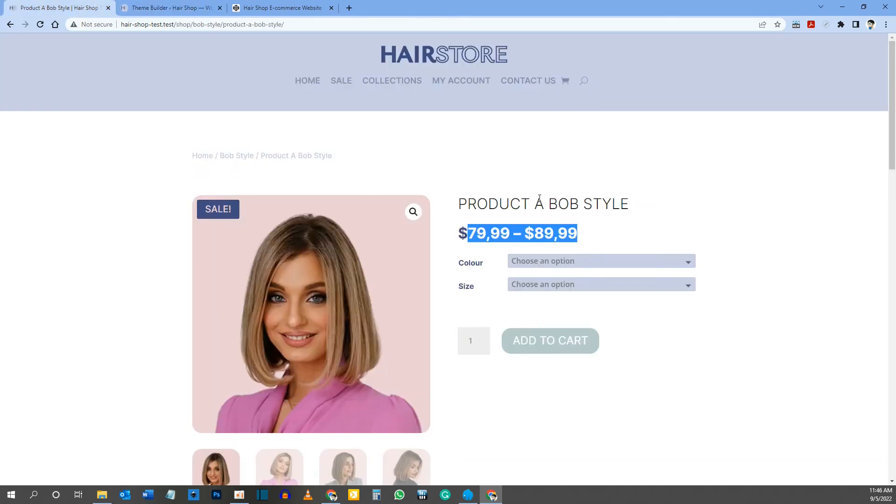
drag(459, 203, 660, 210)
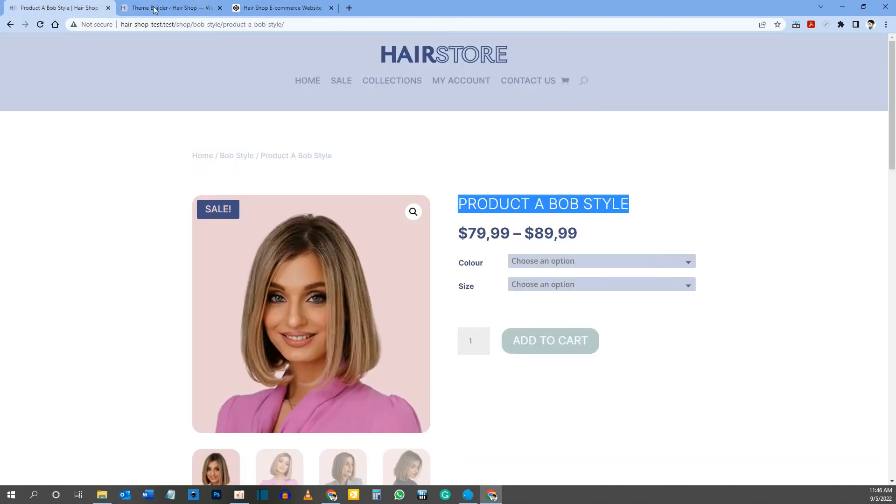
click(159, 8)
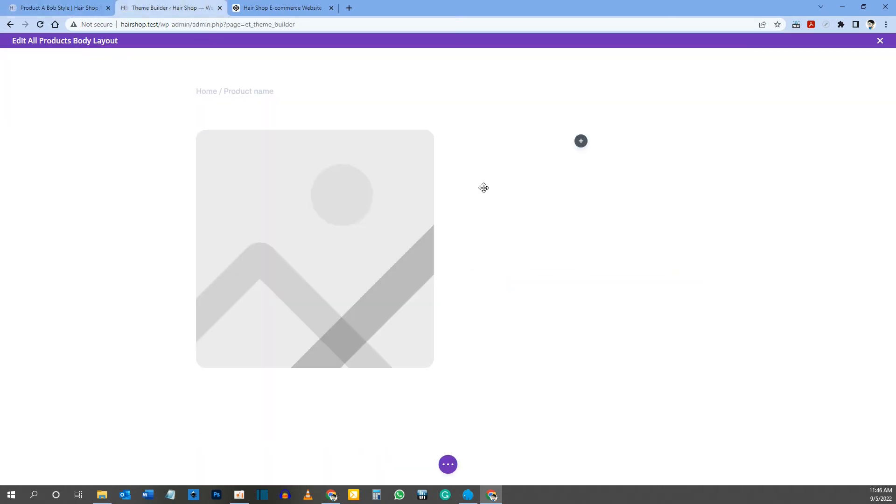
click(581, 141)
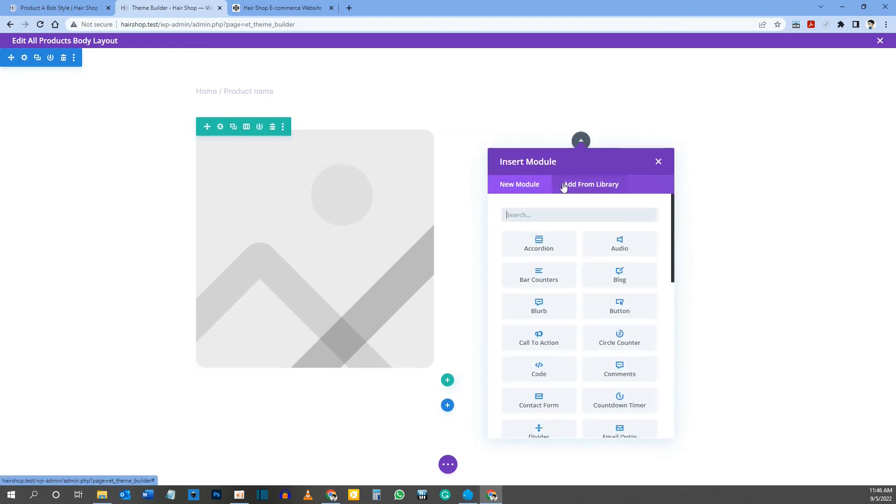
text(woo)
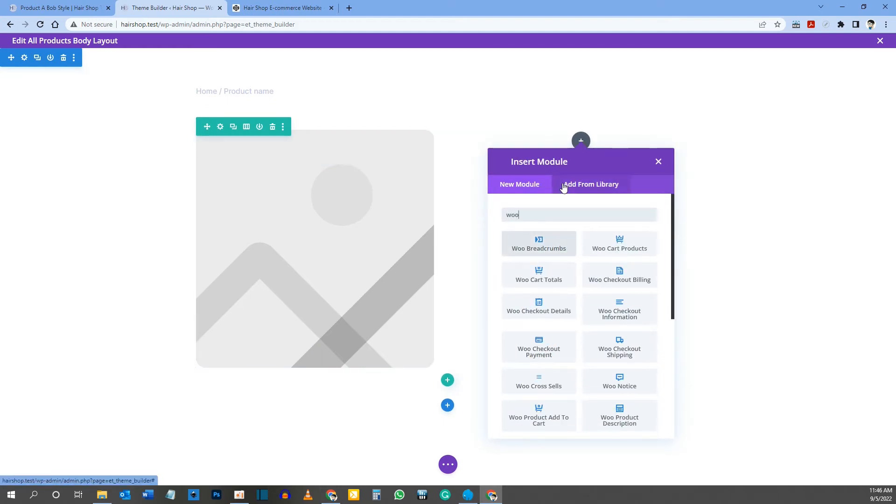
text( product)
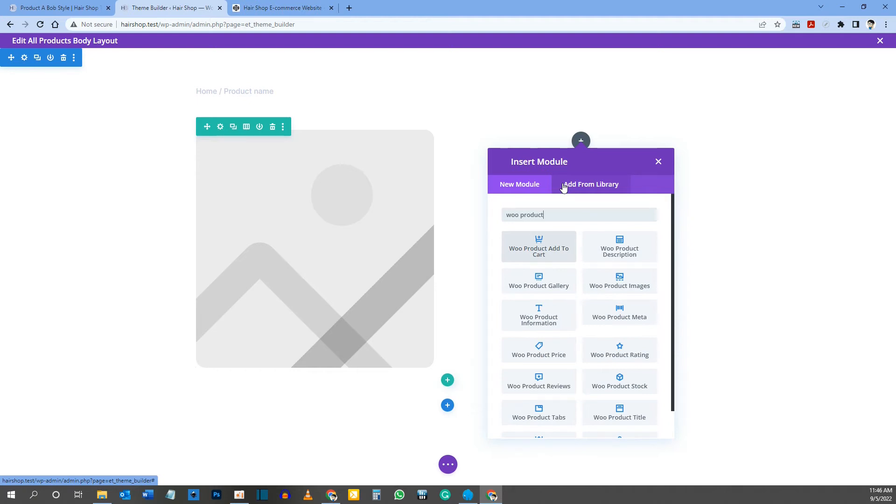
text( t)
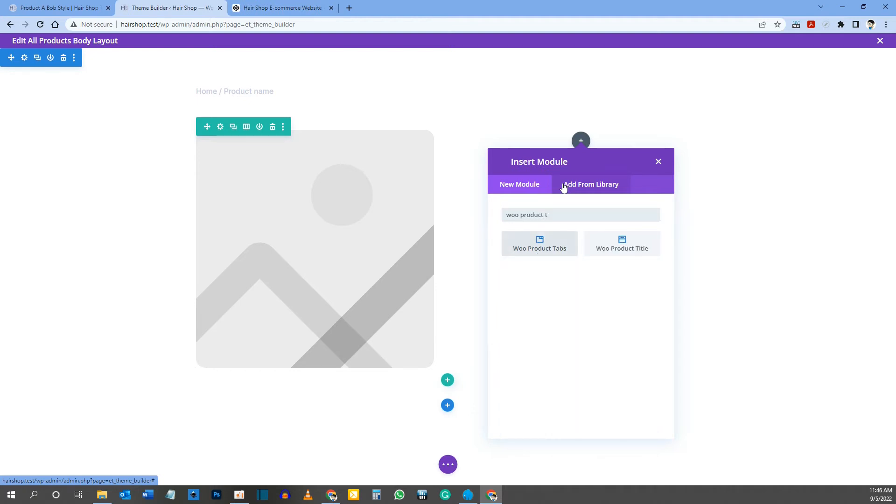
click(633, 251)
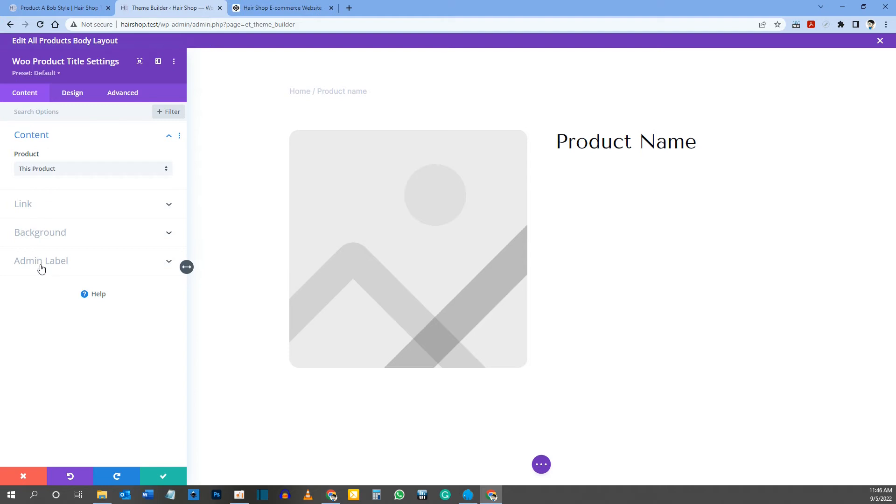
Step: Style the product title text with the Inter font, Light weight and uppercase lettering
click(76, 96)
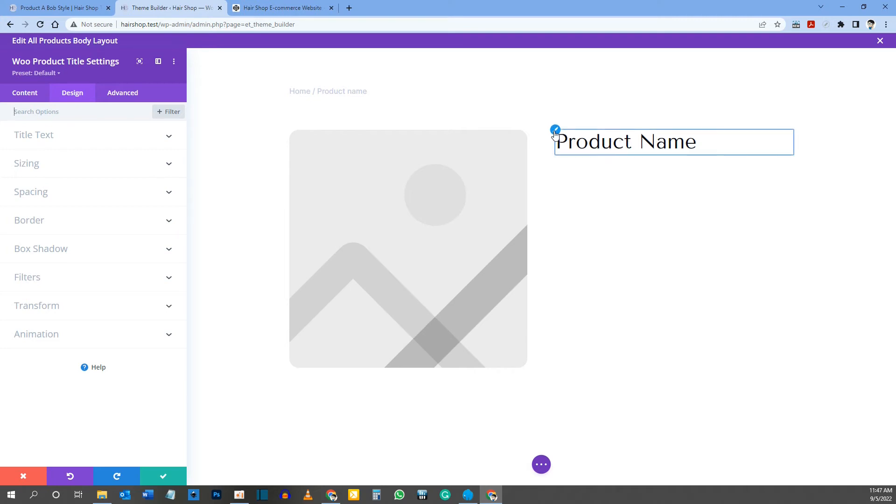
click(34, 135)
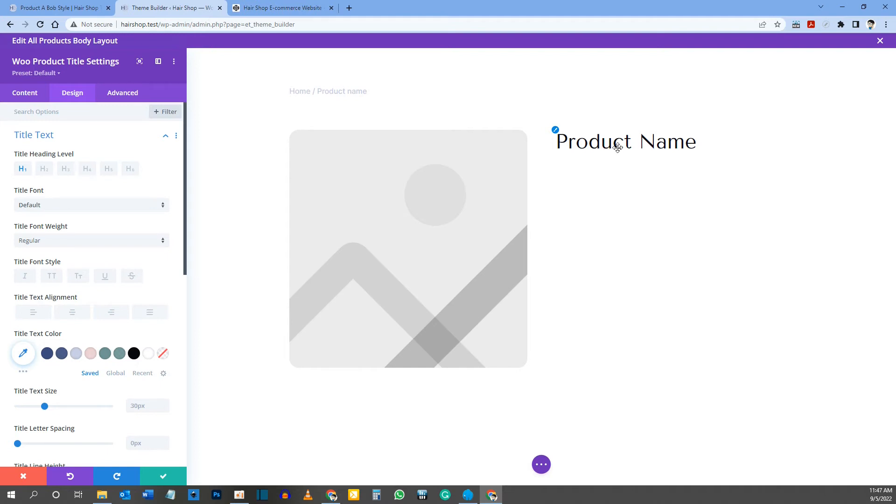
click(43, 205)
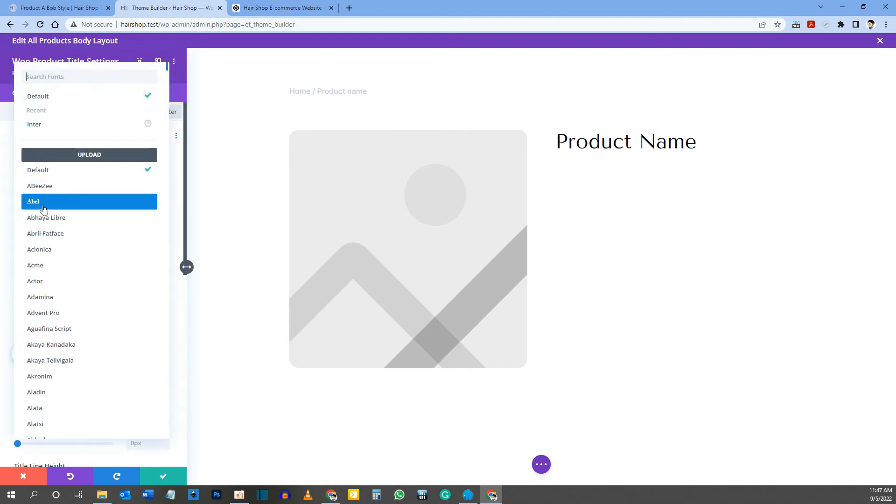
click(74, 125)
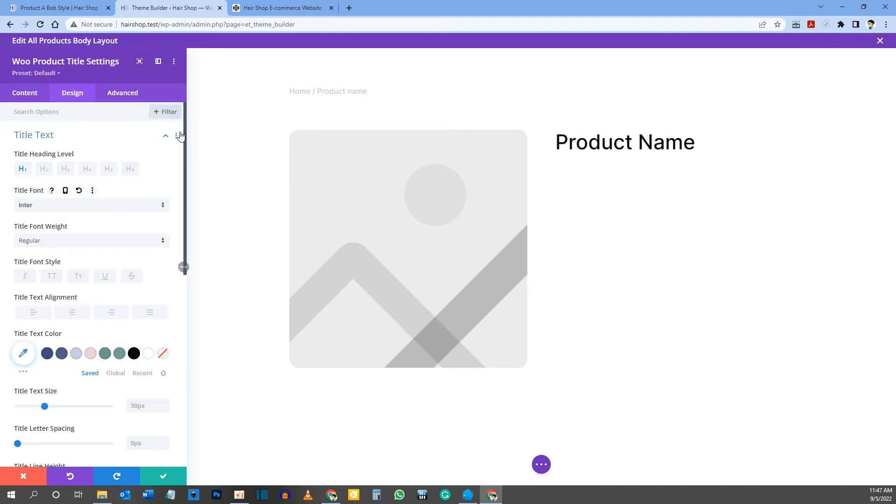
click(48, 242)
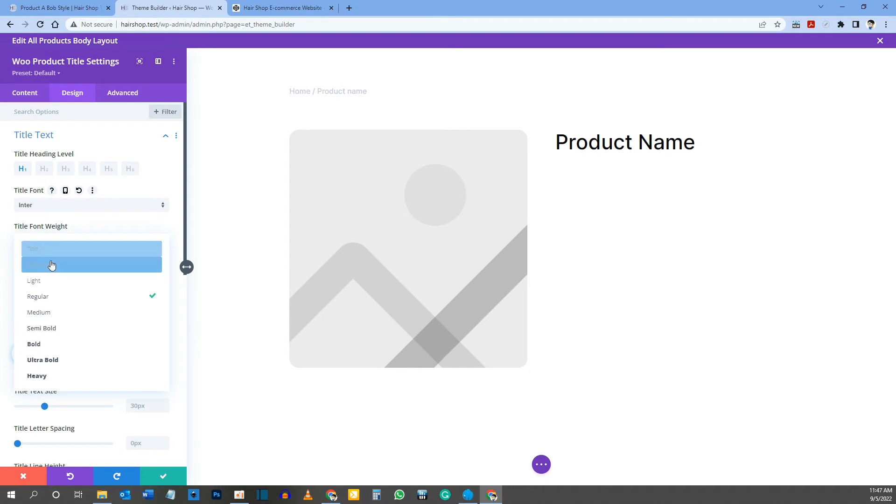
click(48, 283)
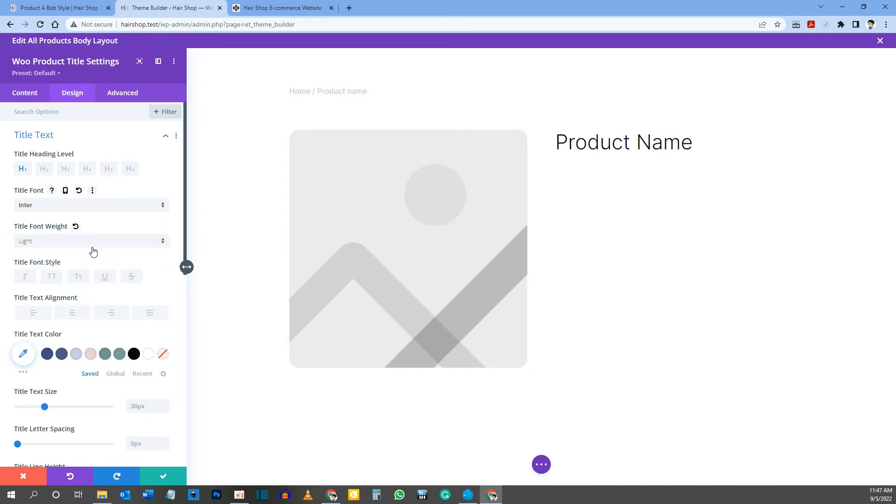
click(52, 279)
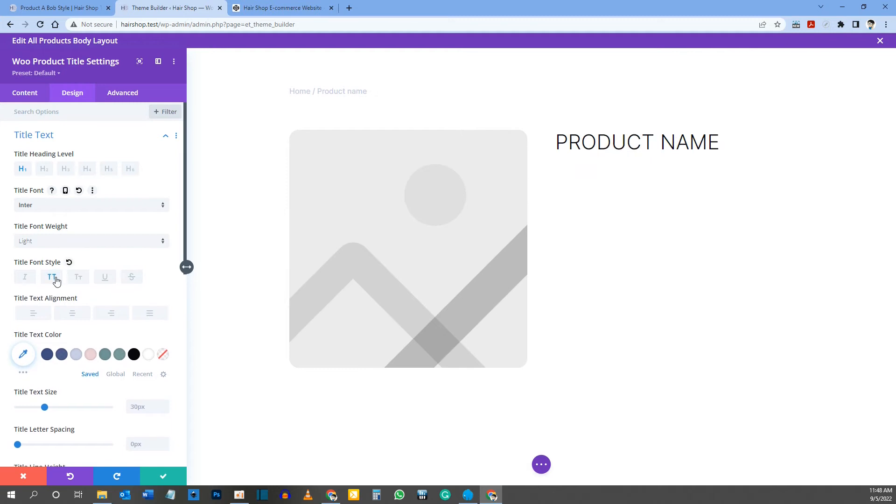
Step: Enable responsive sizing for the product title text and set its desktop size to 32px
scroll(53, 281, down, 1)
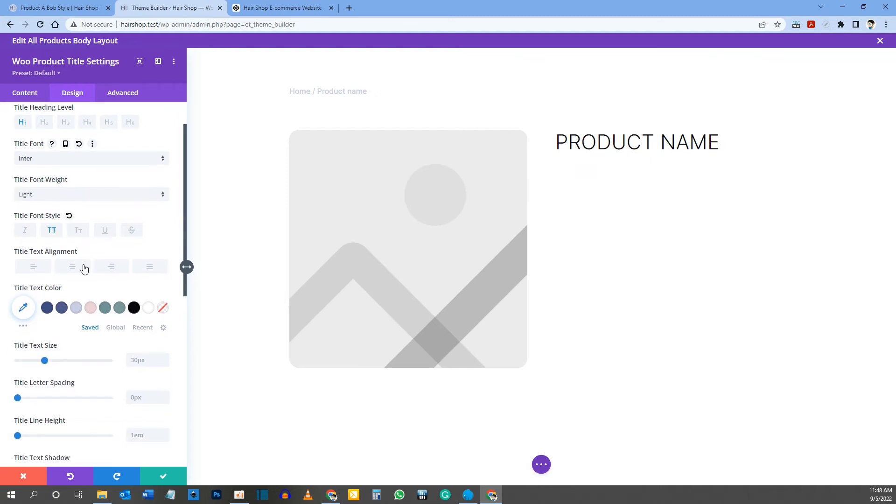
scroll(84, 269, down, 1)
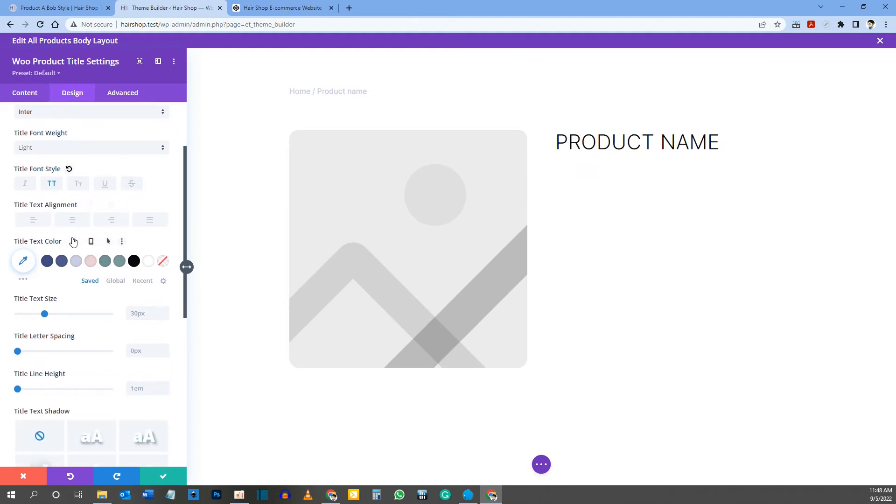
scroll(75, 273, down, 1)
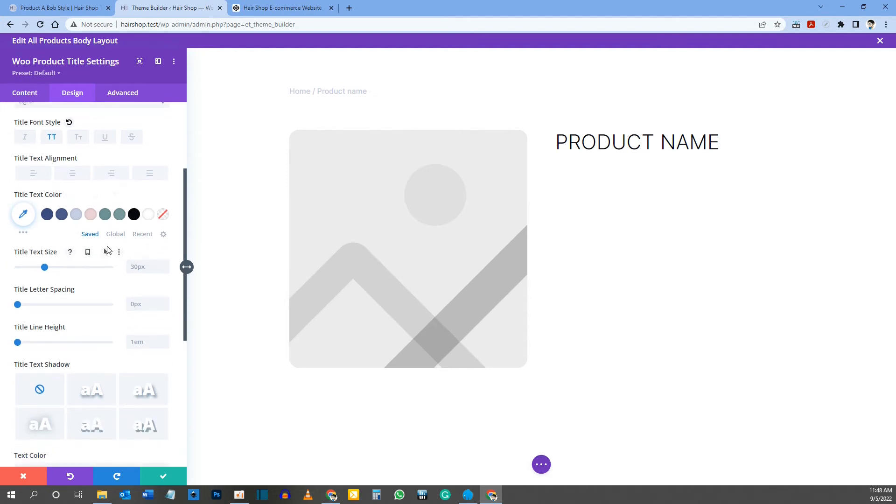
click(79, 252)
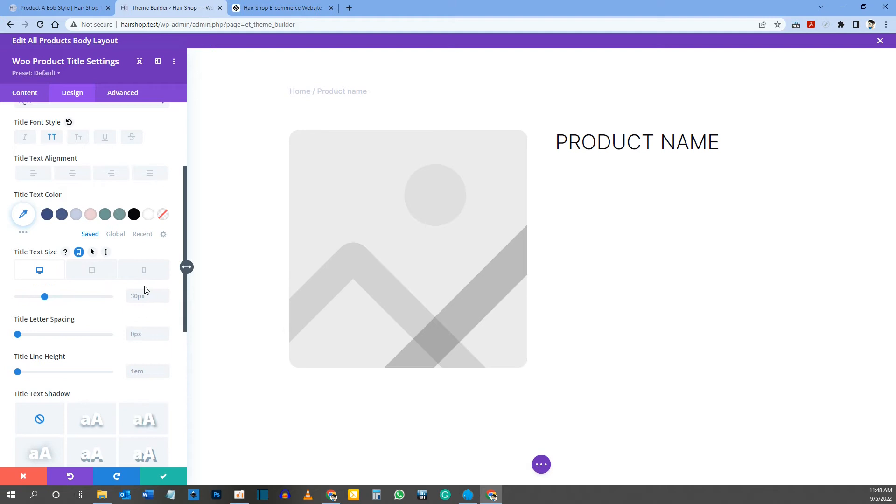
click(39, 272)
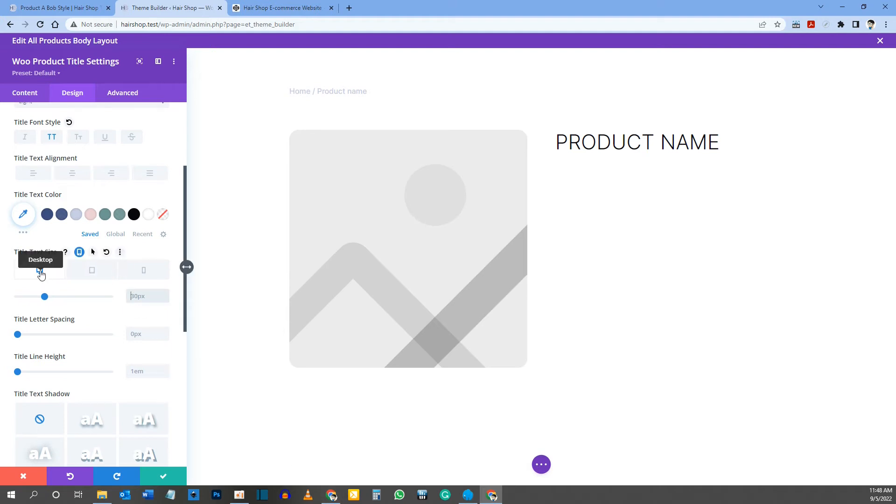
text(32px)
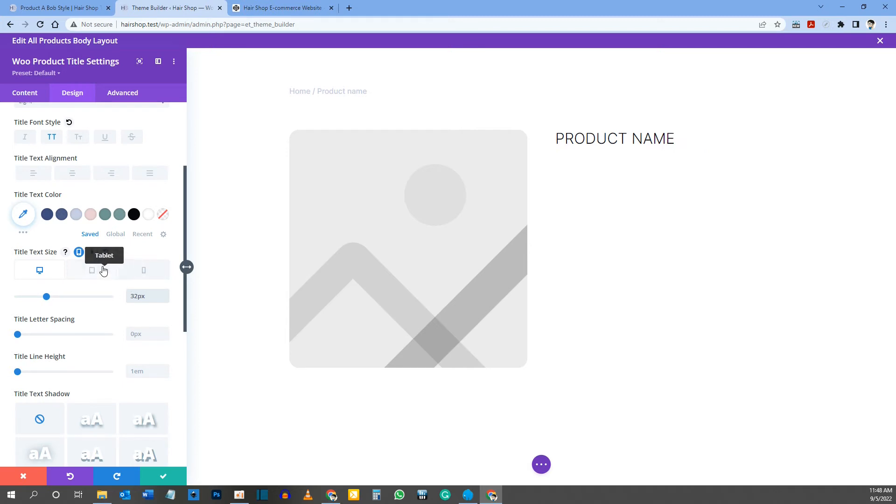
Step: Set the title text size to 28px for tablet and 24px for phone, and save the title module
click(101, 270)
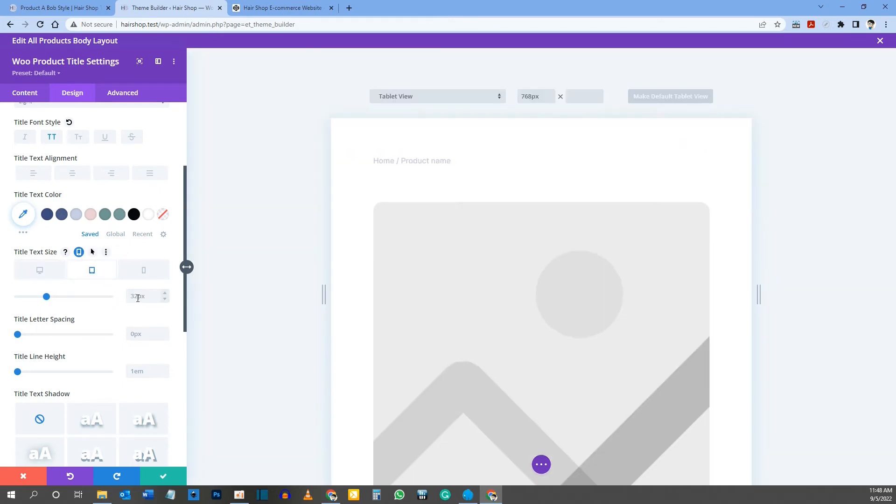
click(137, 296)
text(28)
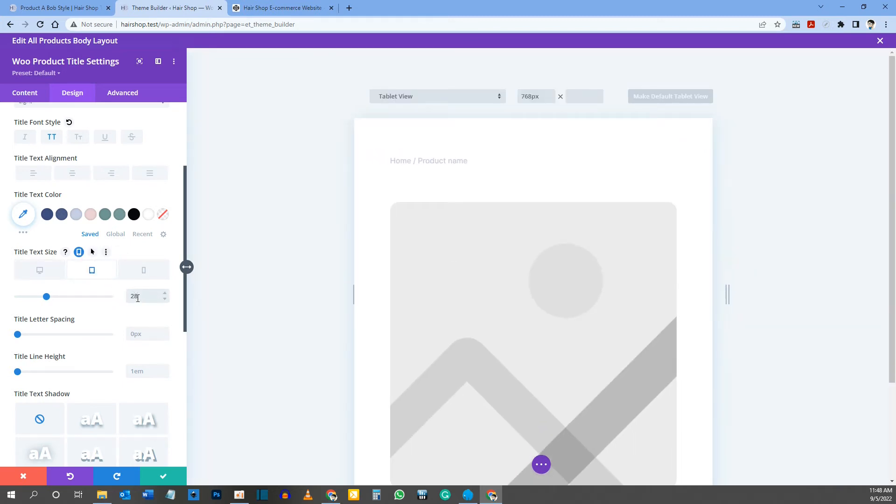
text(px)
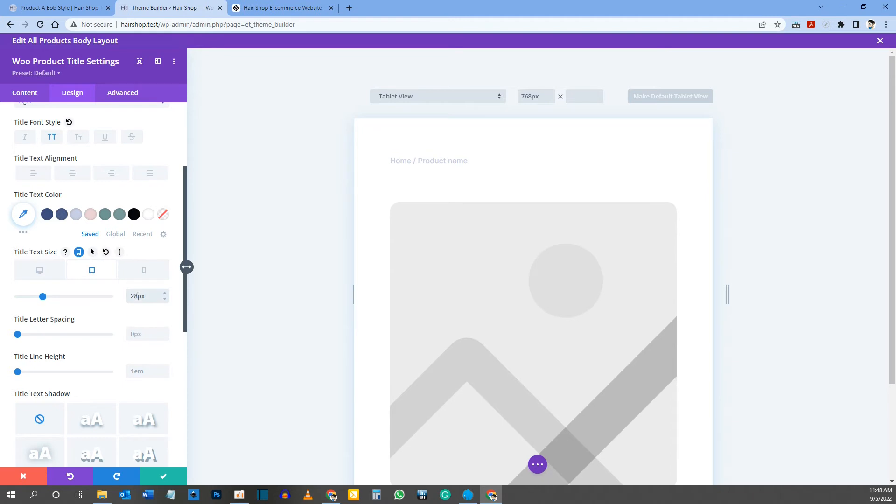
click(144, 270)
click(146, 294)
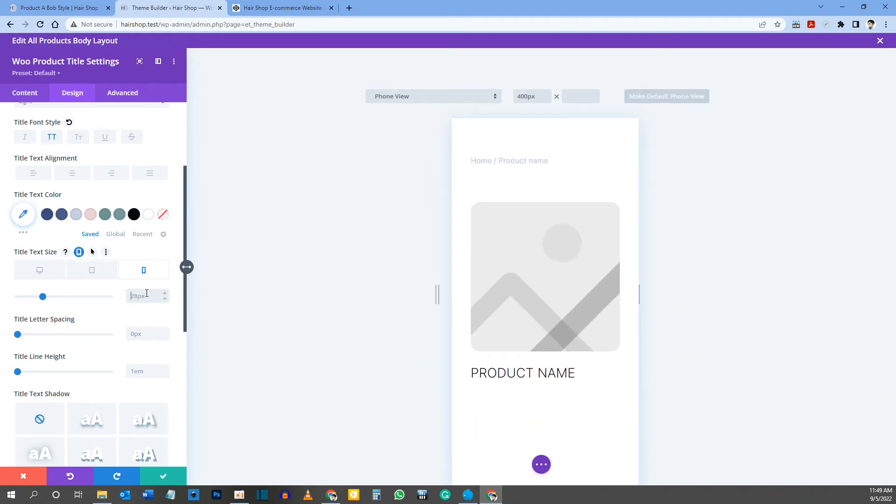
text(24px)
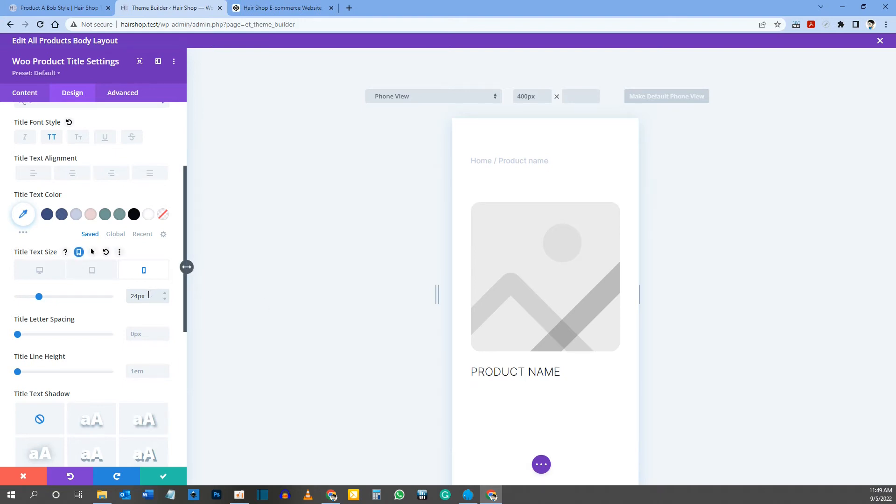
click(38, 273)
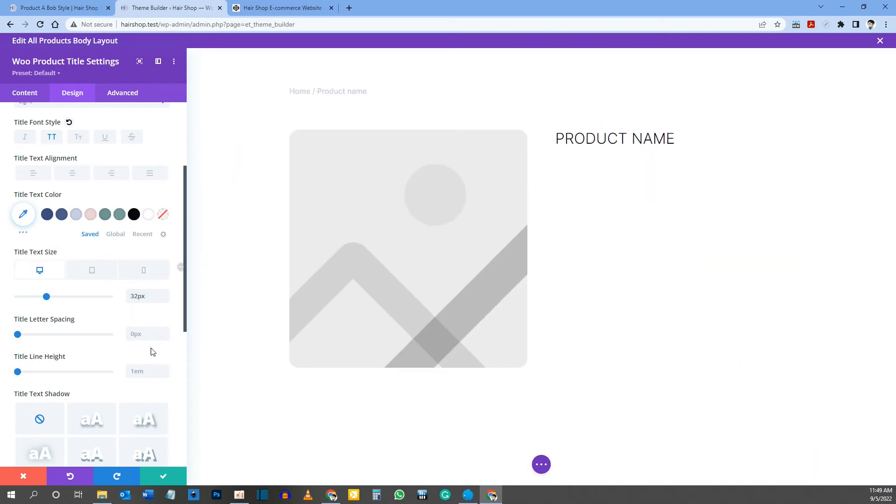
click(161, 475)
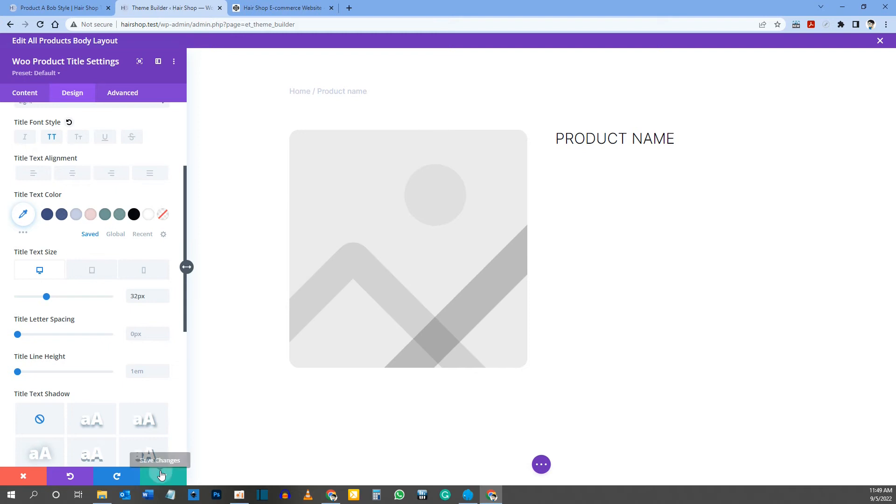
Step: Review the price below the title on the reference product page and return to the template layout
click(59, 4)
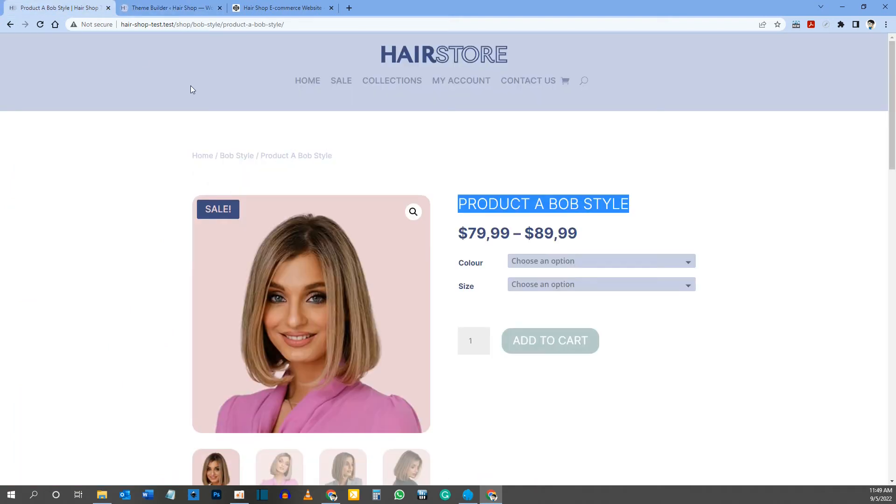
drag(459, 236, 590, 236)
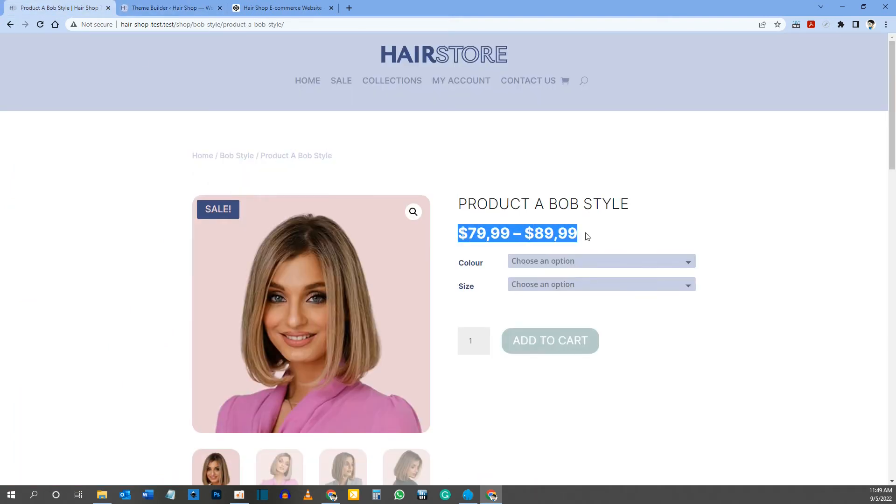
click(163, 8)
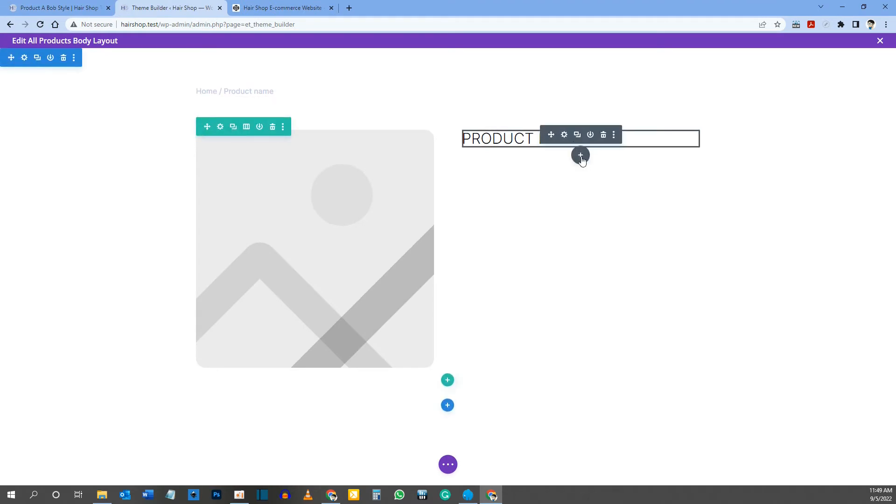
Step: Insert a Woo Product Price module directly below the product title
click(580, 156)
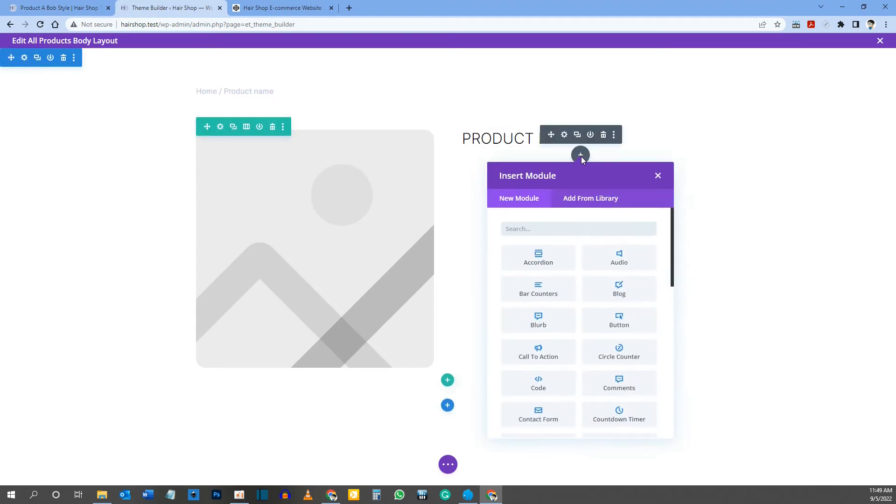
text(woo )
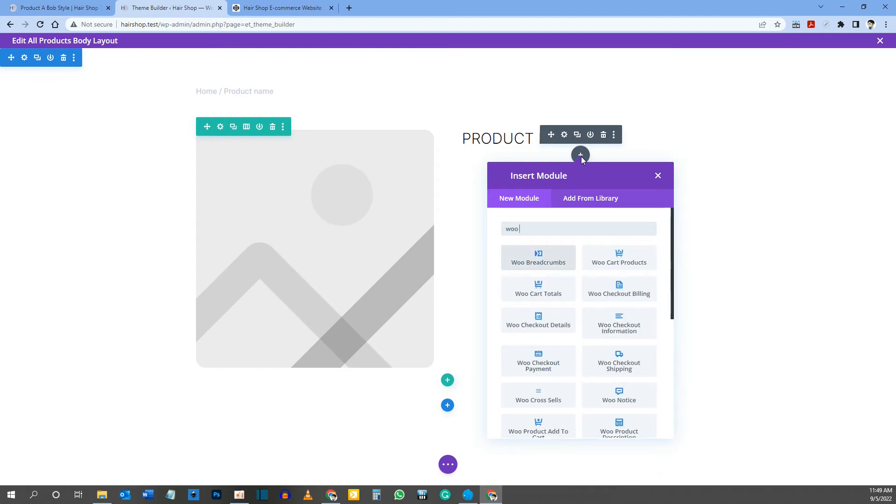
text(product)
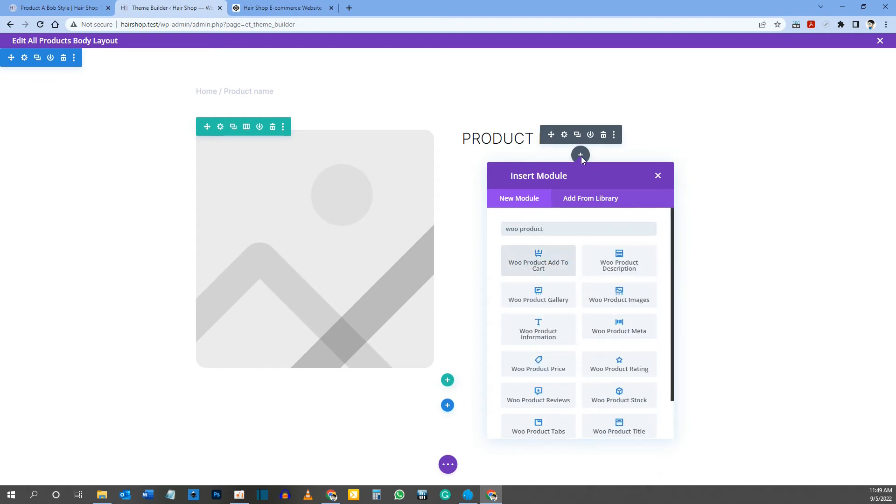
text( pr)
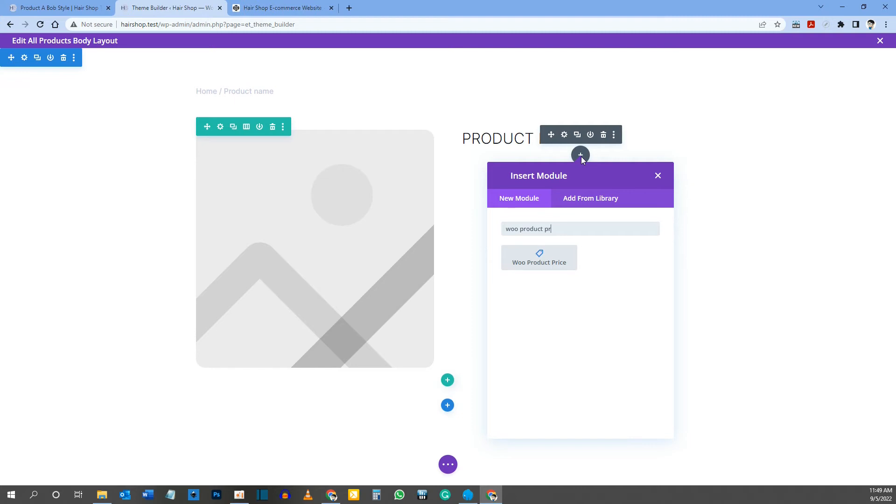
click(538, 265)
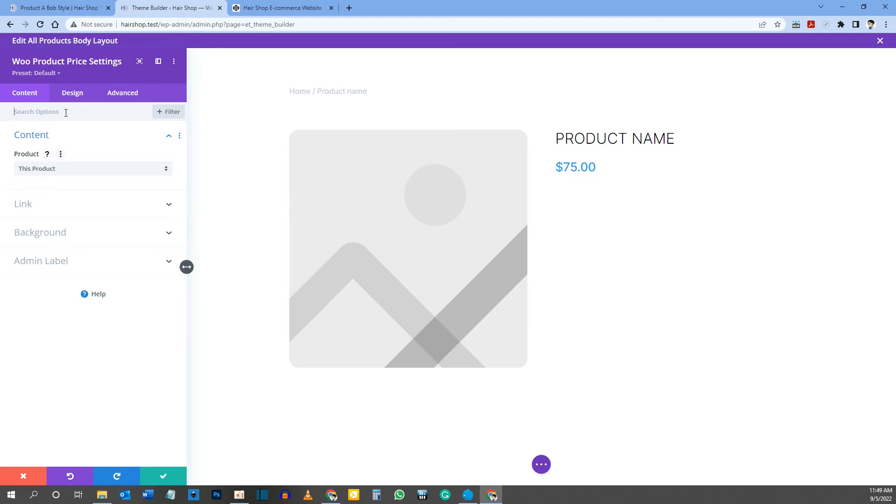
Step: Style the product price text with Bold weight and the first saved dark blue color
click(74, 99)
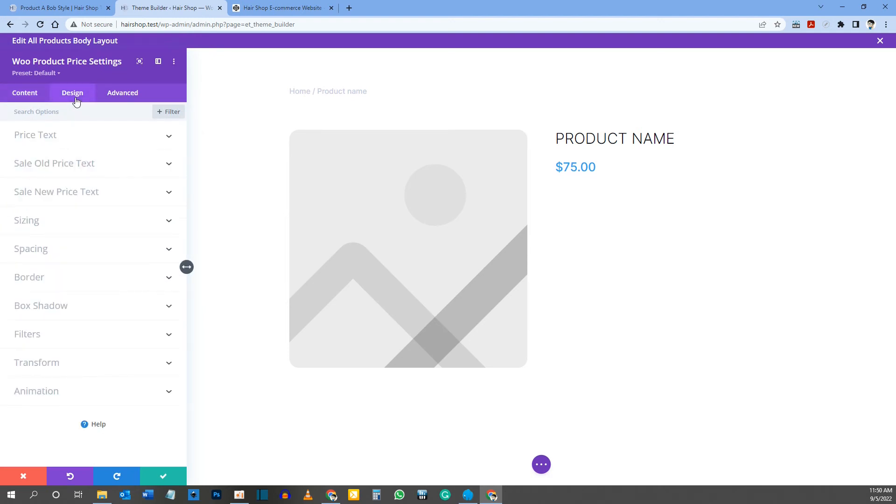
click(556, 165)
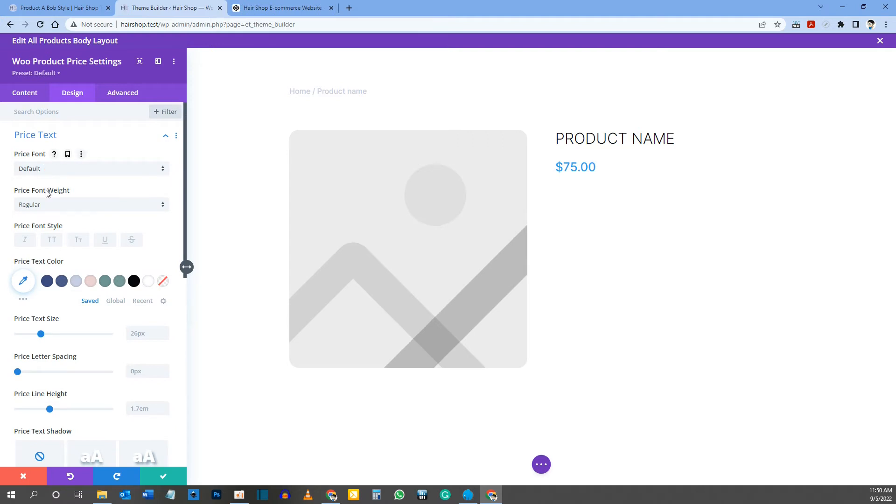
click(44, 206)
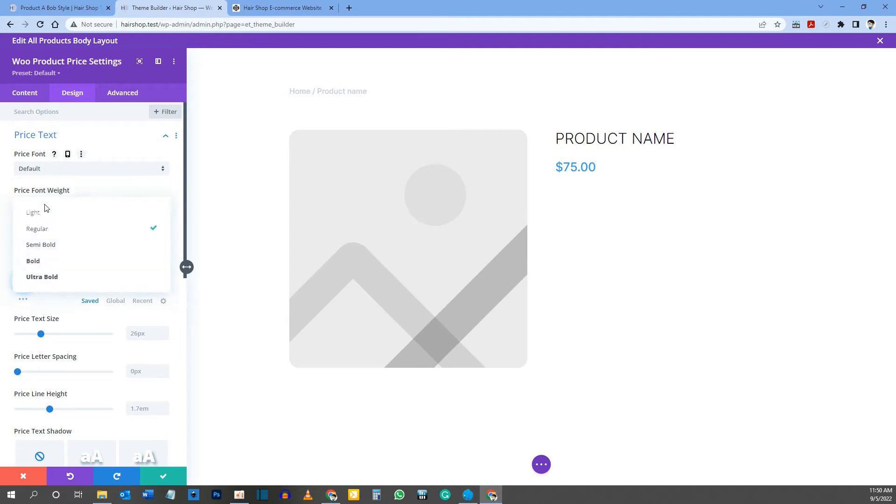
click(42, 269)
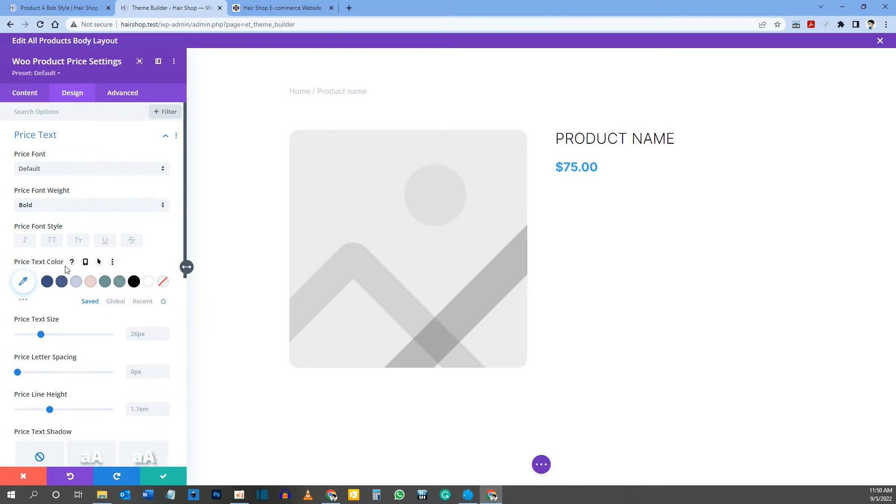
click(48, 282)
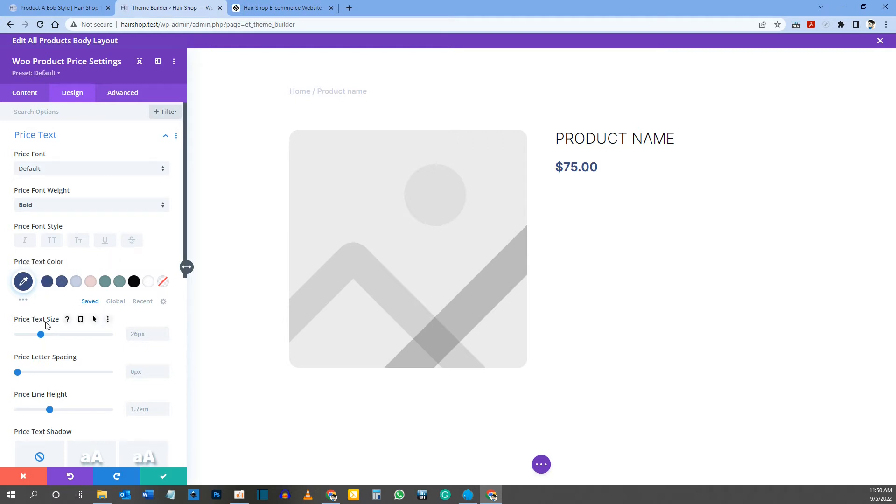
Step: Set responsive price text sizes of 32px for desktop, 28px for tablet and 24px for phone, and save the price module
click(80, 321)
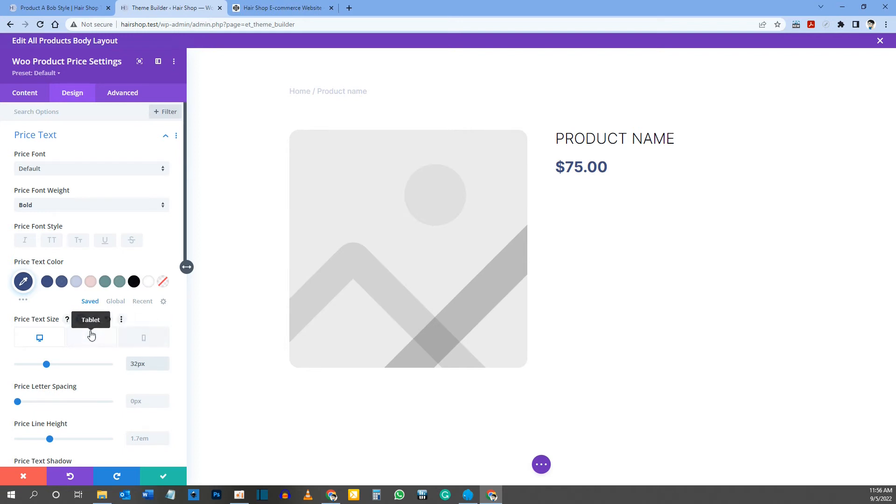
click(91, 336)
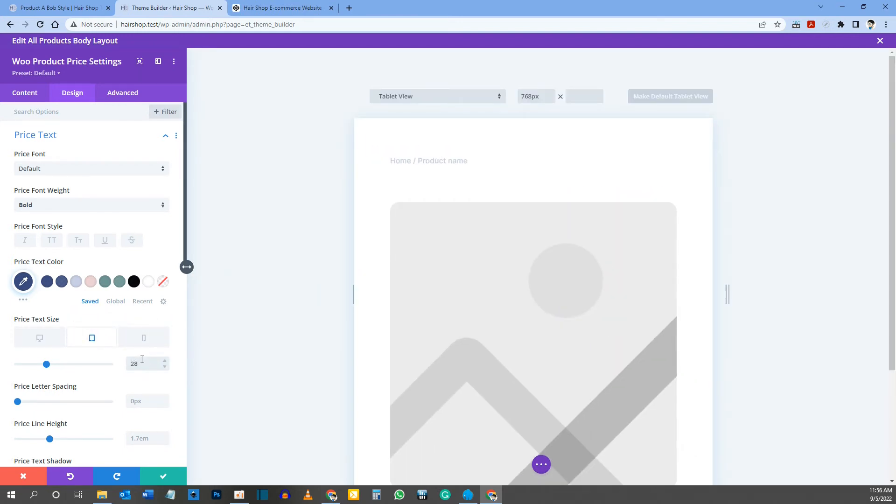
click(140, 339)
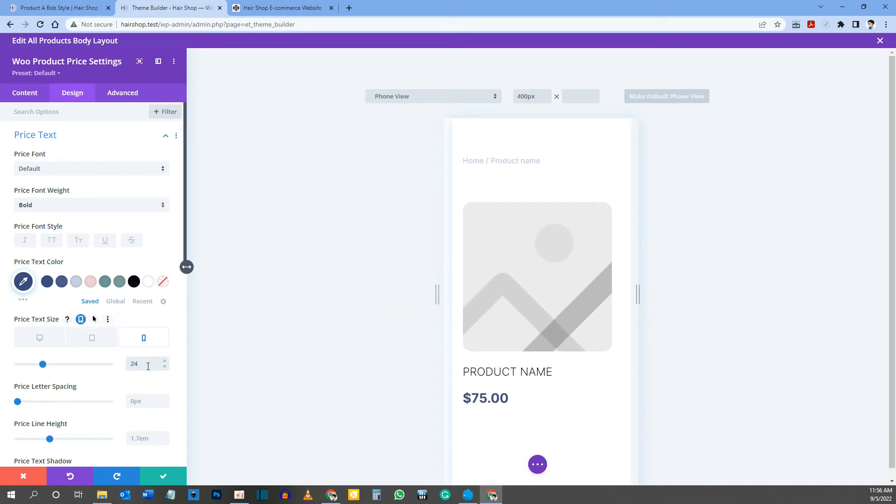
click(37, 335)
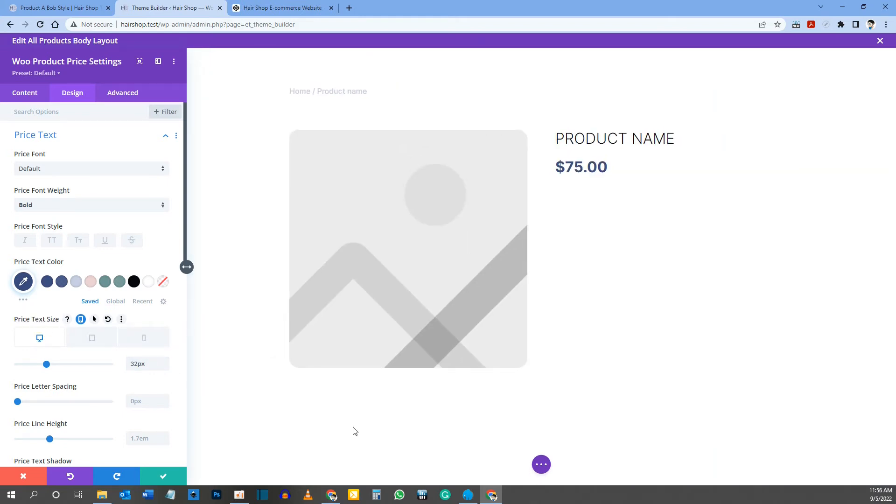
scroll(87, 312, down, 10)
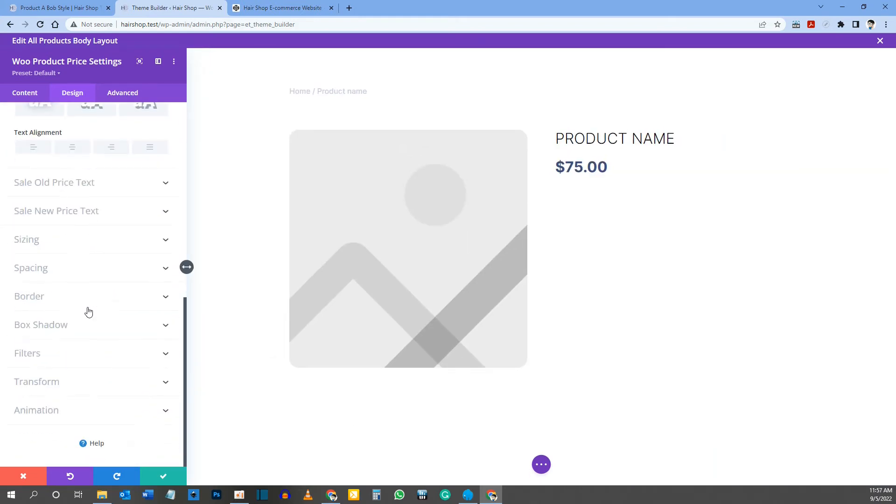
click(164, 477)
Step: Check the options below the price on the reference product page and insert a Woo Product Add To Cart module under the template's price
click(91, 7)
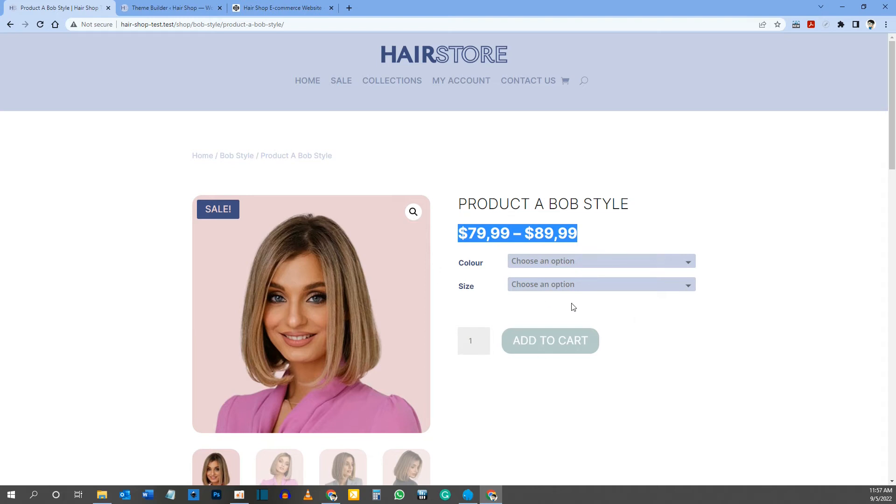
click(177, 7)
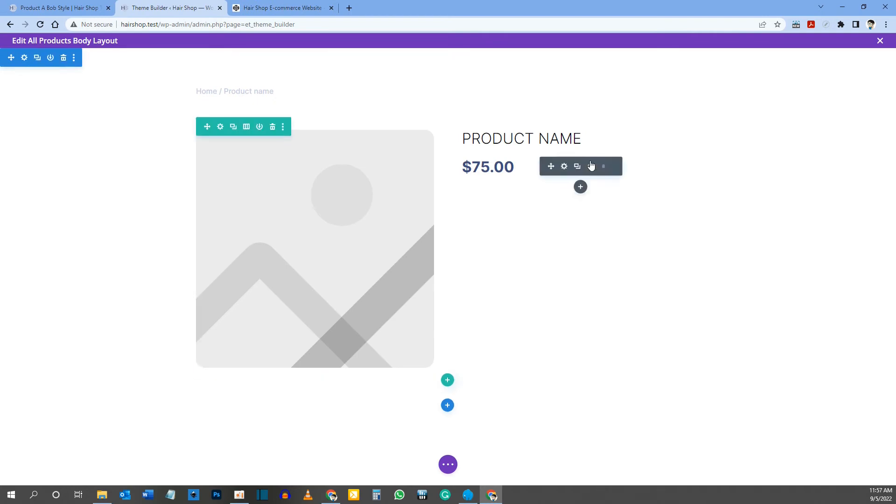
click(580, 186)
text(woo a)
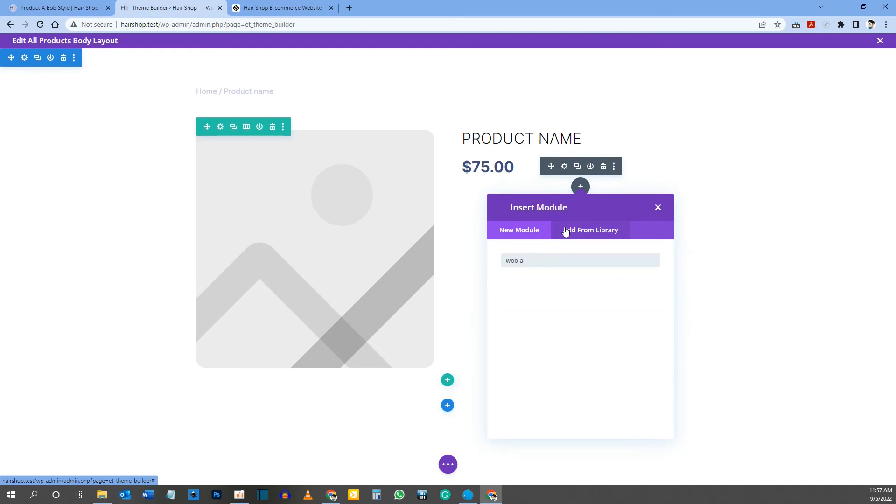
key(BackSpace)
key(BackSpace)
key(BackSpace)
key(BackSpace)
key(BackSpace)
text(add t)
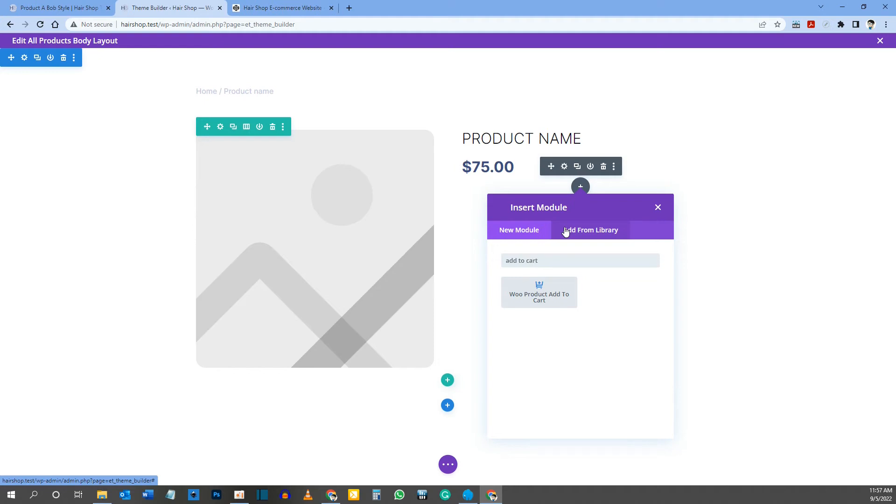
click(546, 300)
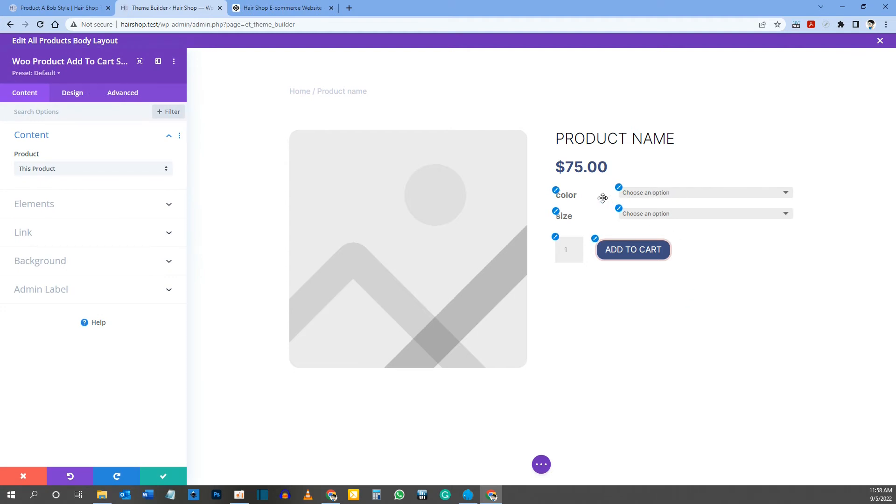
Step: Try hiding the quantity field in the Add To Cart module's elements and switch it back on
click(571, 251)
click(34, 205)
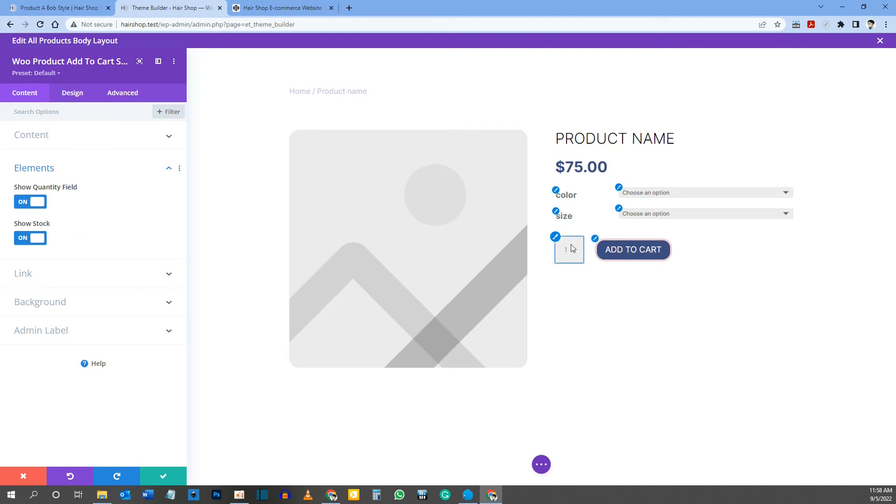
click(40, 202)
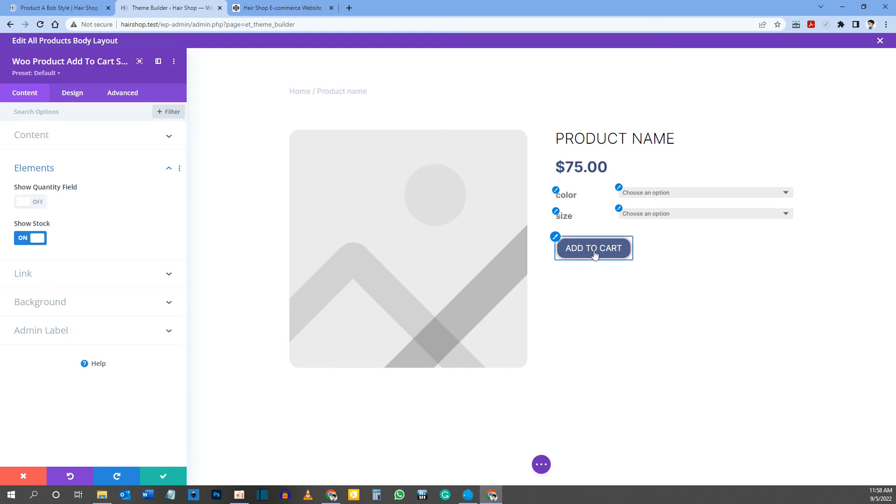
click(22, 202)
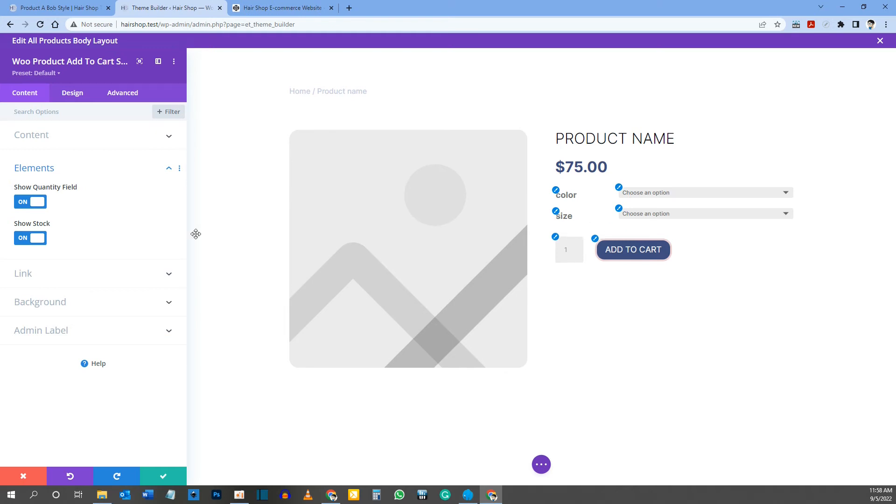
Step: Set the font weight of the Add To Cart module's field labels to Regular
click(73, 94)
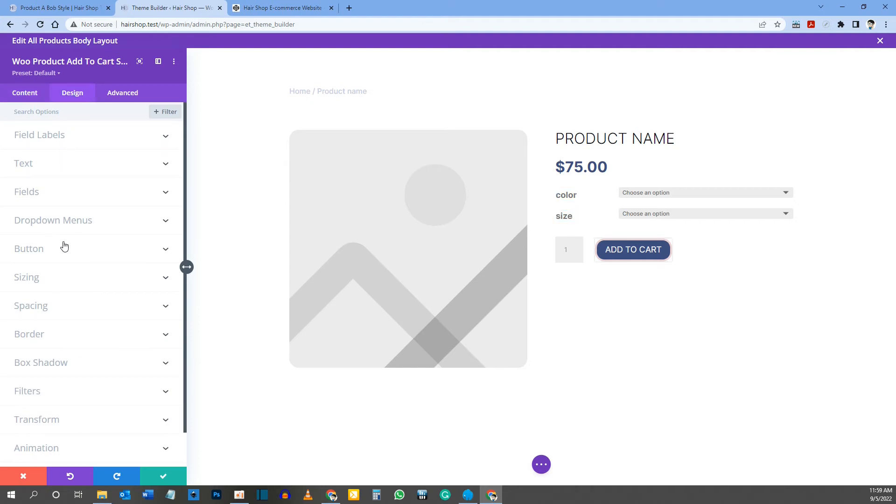
scroll(64, 246, down, 2)
scroll(71, 319, up, 2)
click(65, 139)
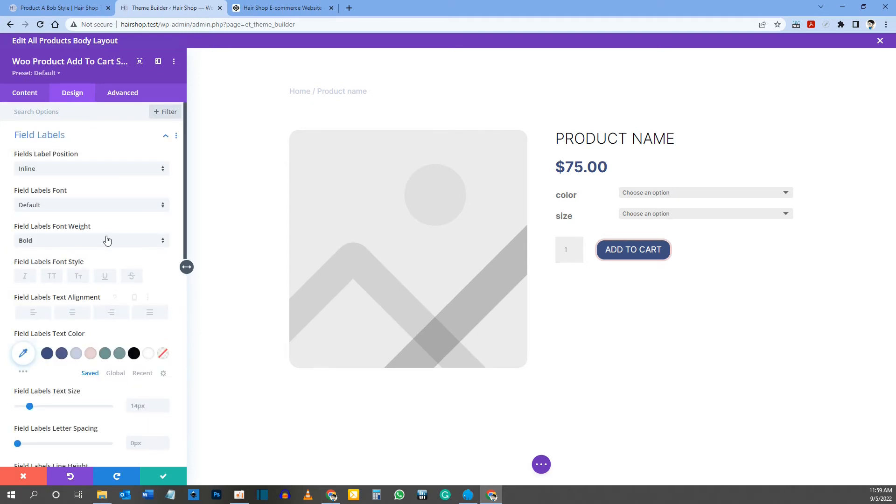
click(65, 140)
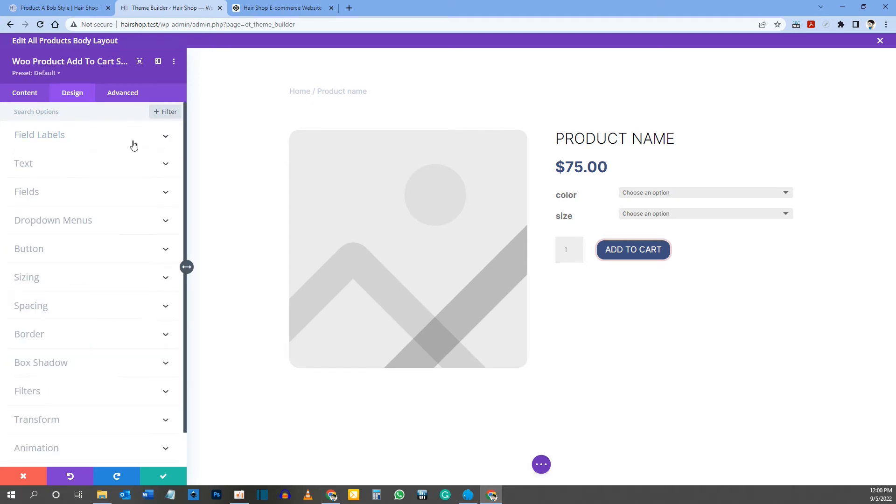
click(74, 136)
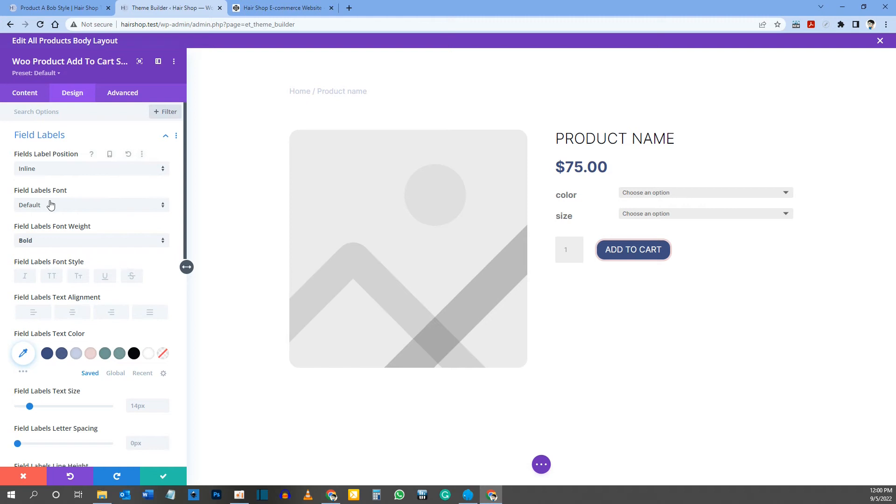
click(44, 240)
click(48, 272)
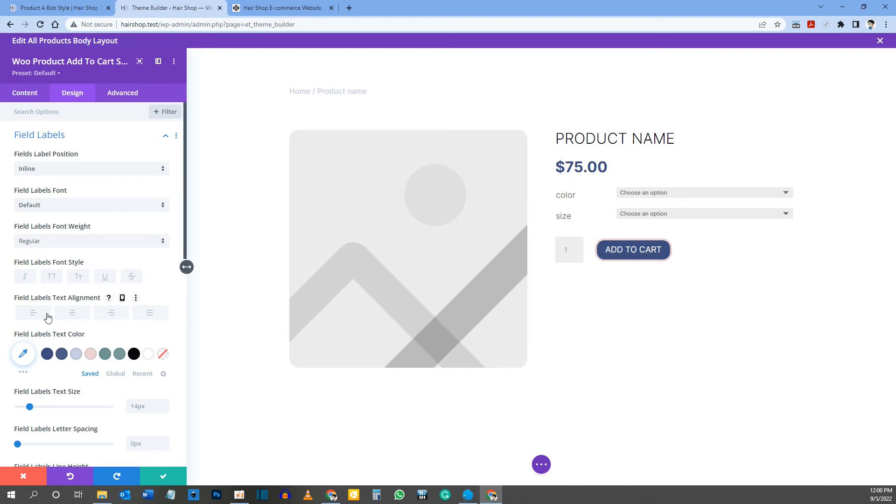
Step: Color the field labels text dark blue #3d4d80 and set its size to 16px
scroll(47, 312, down, 1)
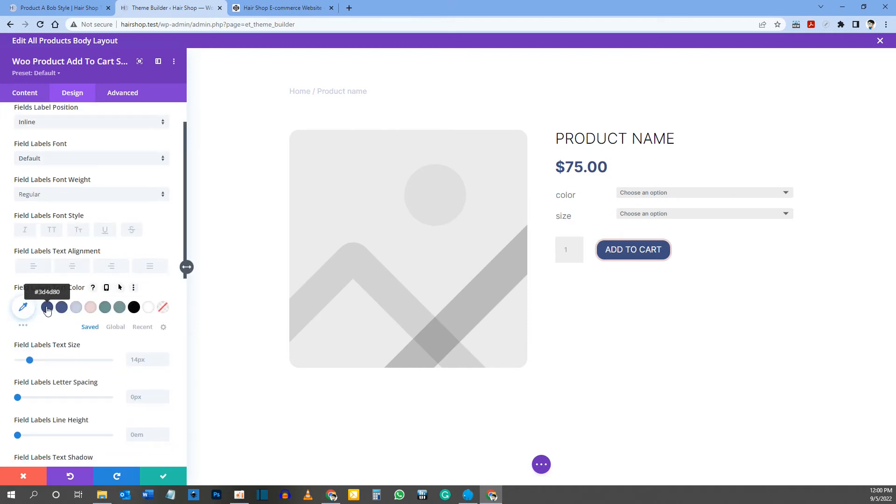
click(47, 309)
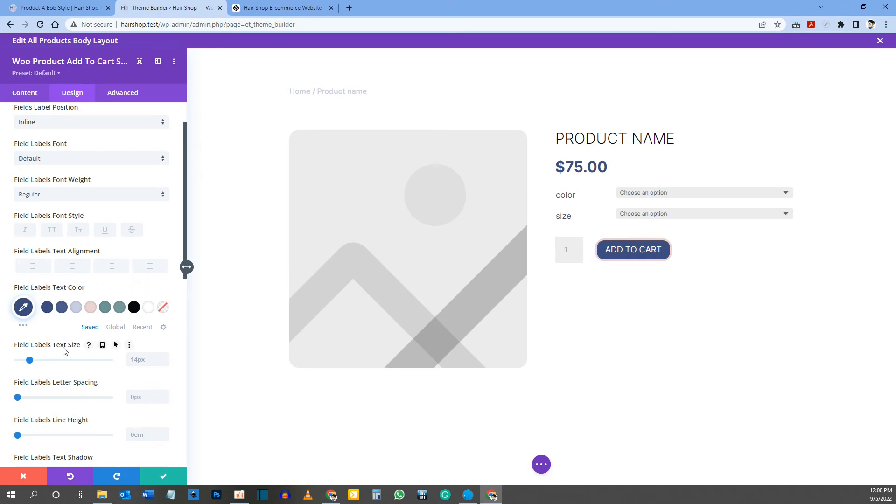
click(145, 360)
text(16px)
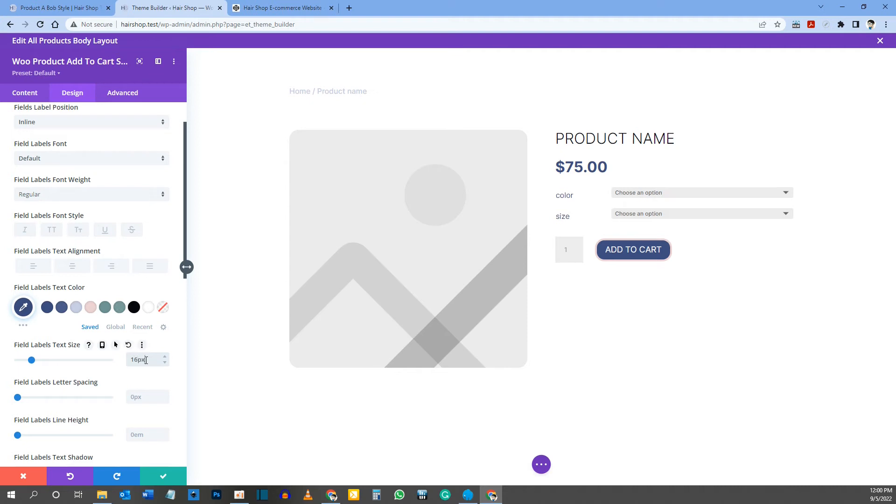
Step: Set the text color of the Add To Cart module's fields to gray #777777
scroll(77, 276, down, 3)
scroll(77, 275, down, 5)
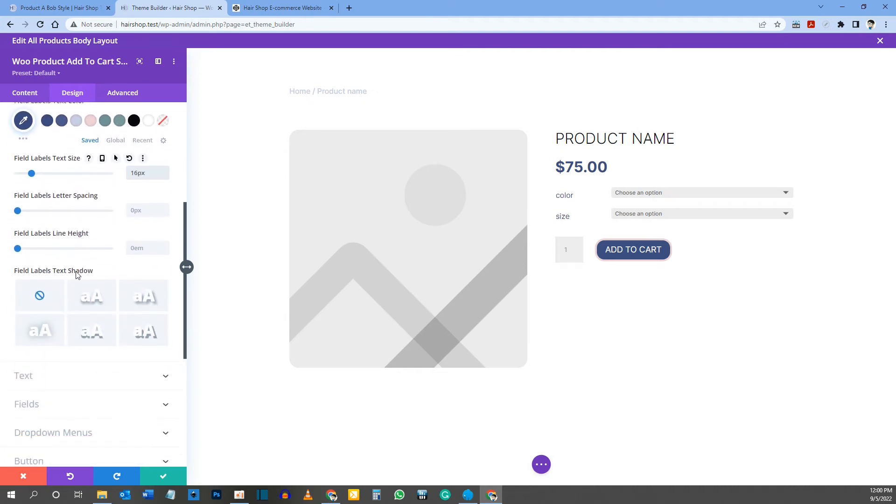
click(39, 240)
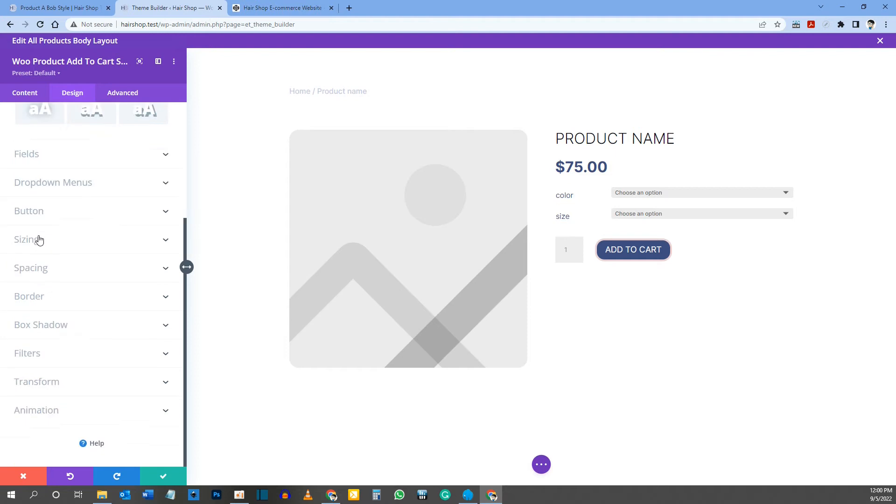
scroll(56, 192, down, 1)
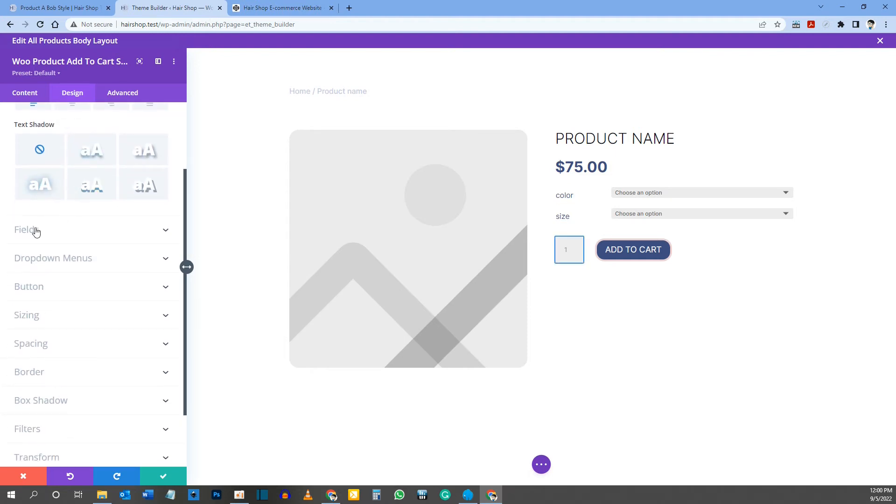
click(36, 231)
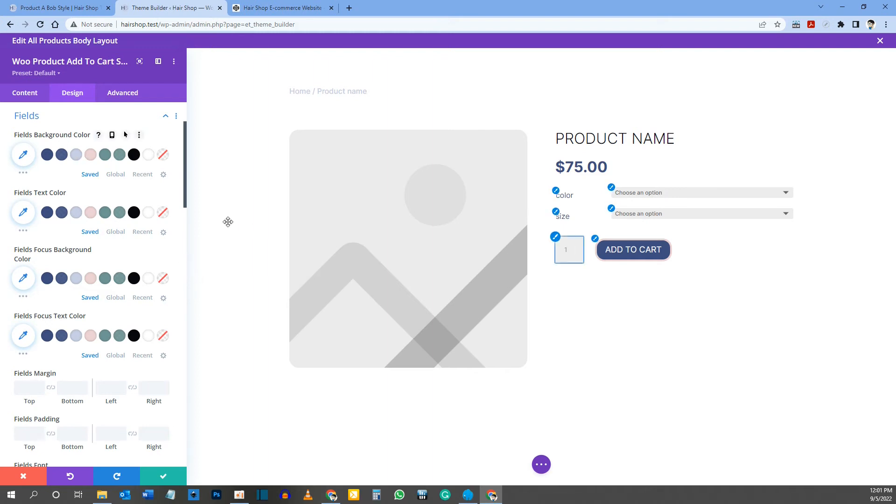
click(46, 229)
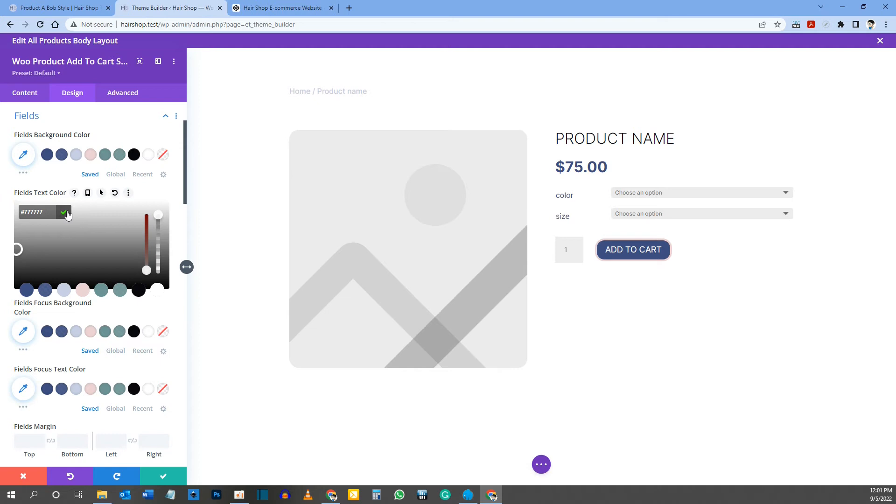
click(64, 213)
Step: Check the option dropdowns on the reference product page and color the template's dropdown menus background light blue #c8cfe4
scroll(67, 214, down, 2)
scroll(67, 214, down, 8)
scroll(68, 214, down, 10)
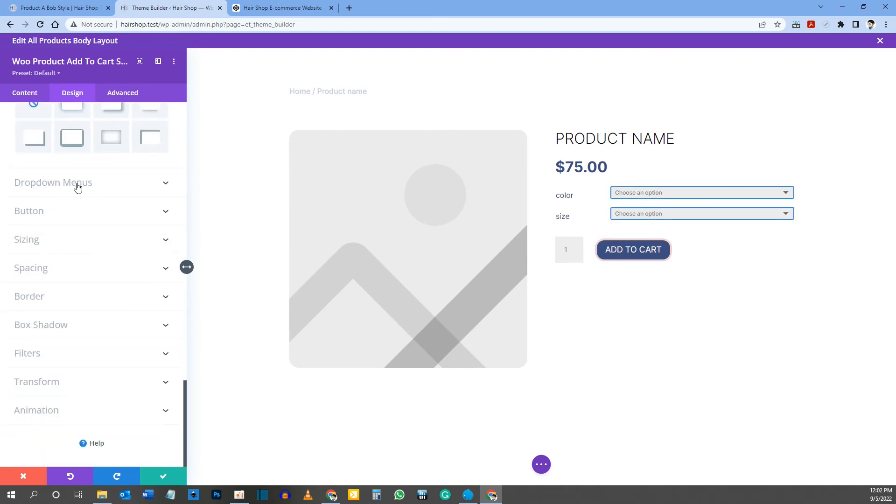
click(78, 183)
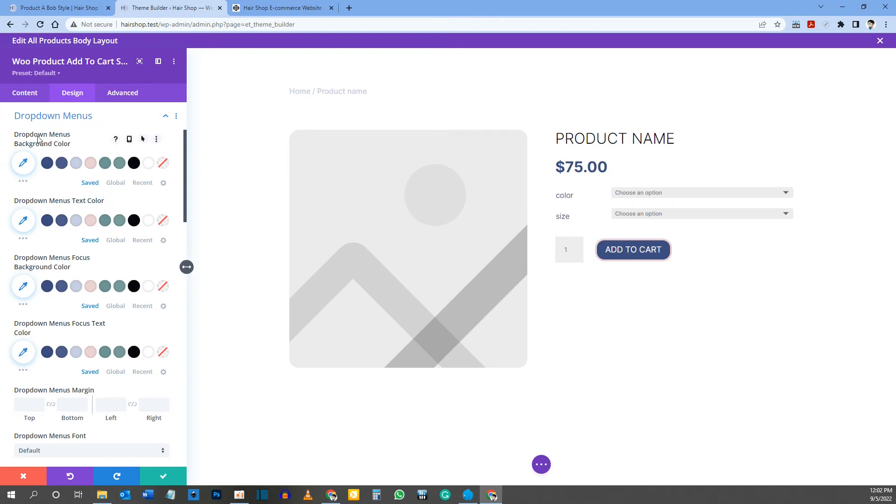
click(56, 7)
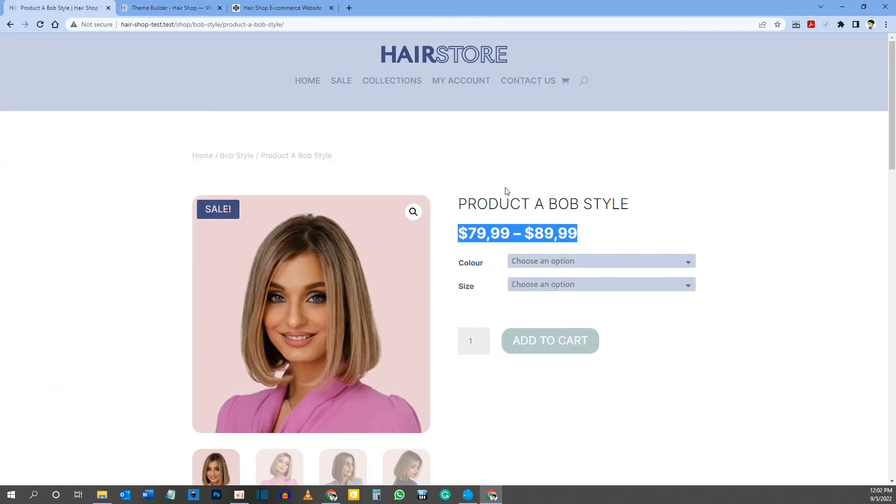
click(624, 238)
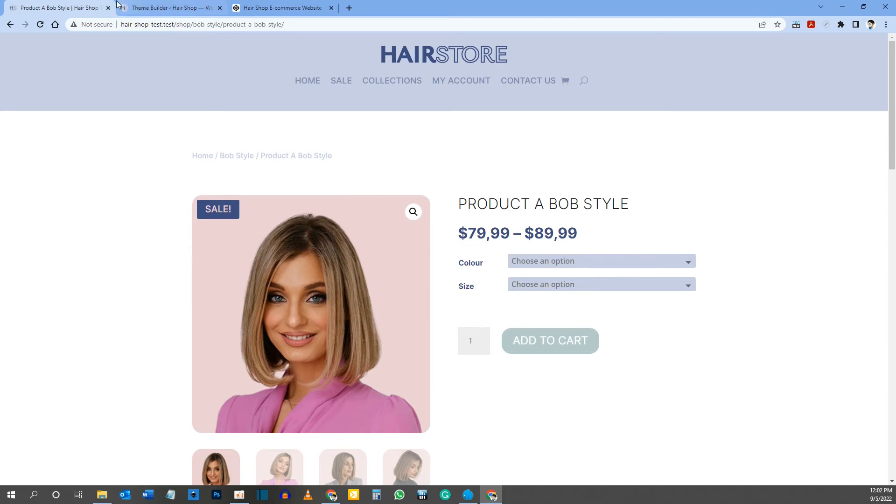
click(140, 7)
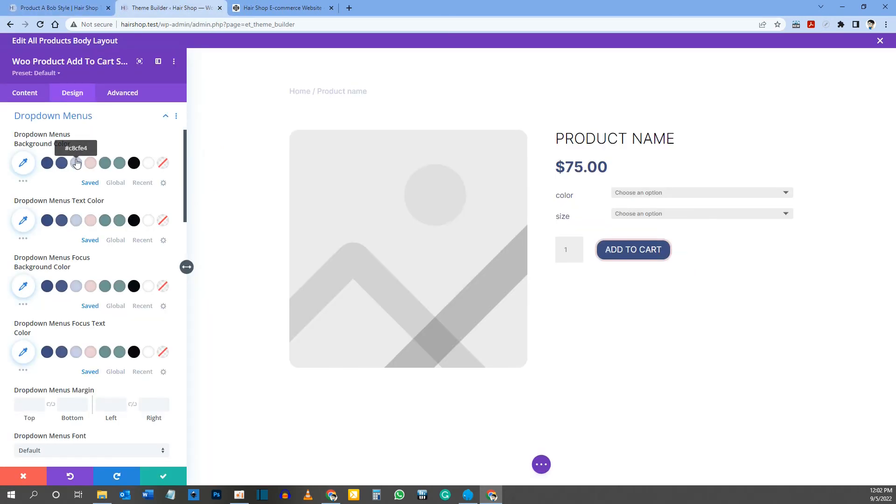
click(76, 163)
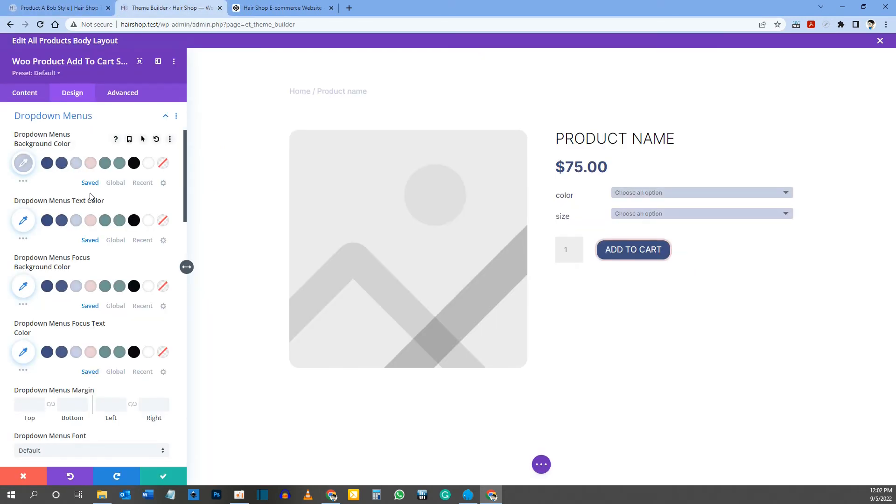
Step: Set the dropdown menus text color to gray #777777 and their text size to 16px
click(22, 220)
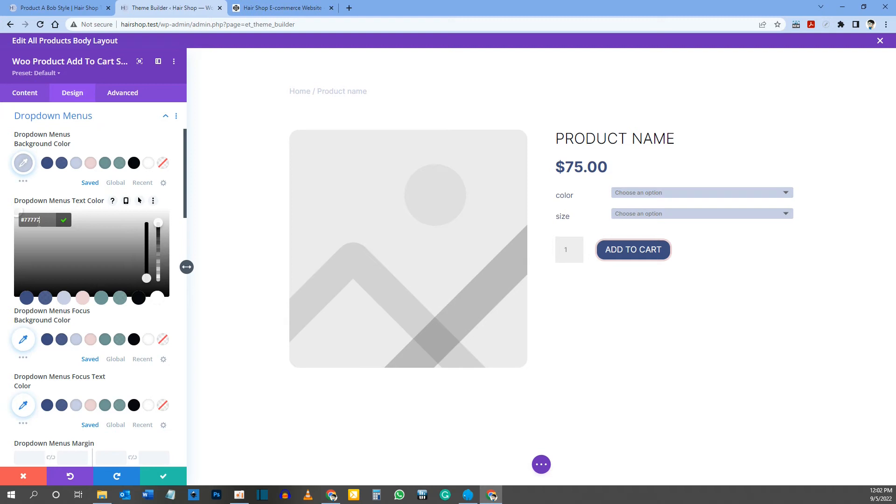
click(63, 220)
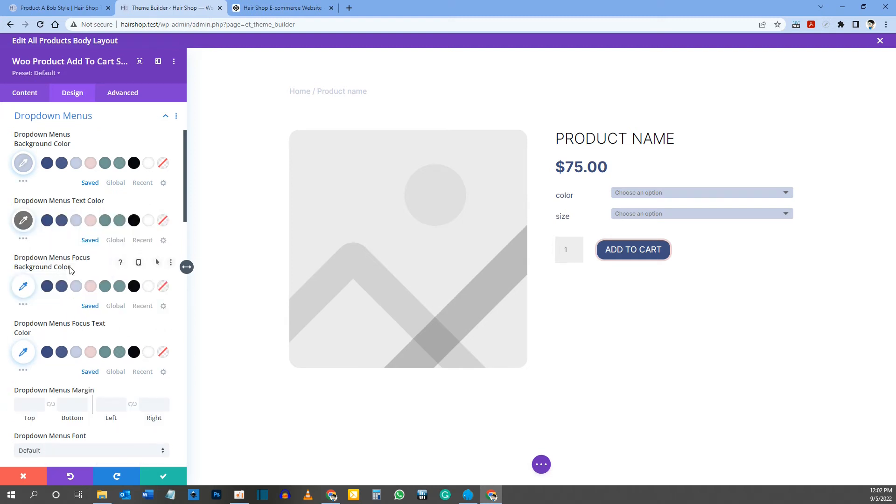
scroll(82, 300, down, 2)
scroll(82, 299, down, 2)
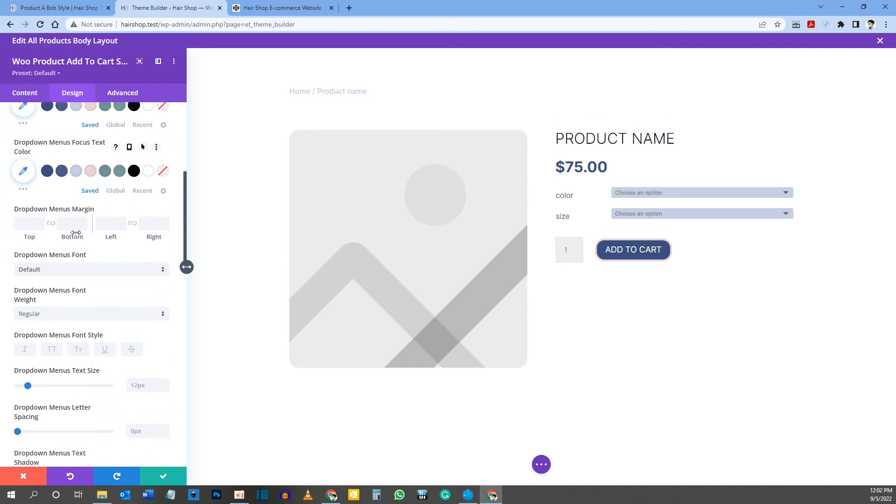
scroll(55, 253, down, 1)
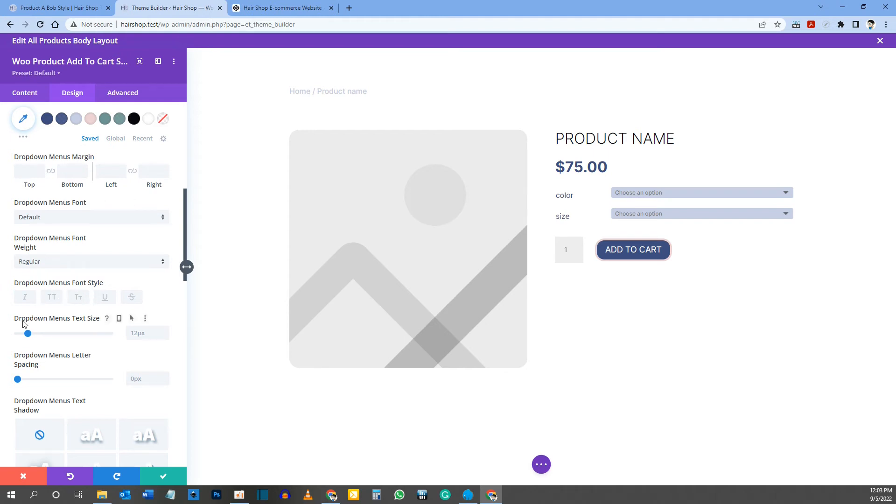
click(127, 330)
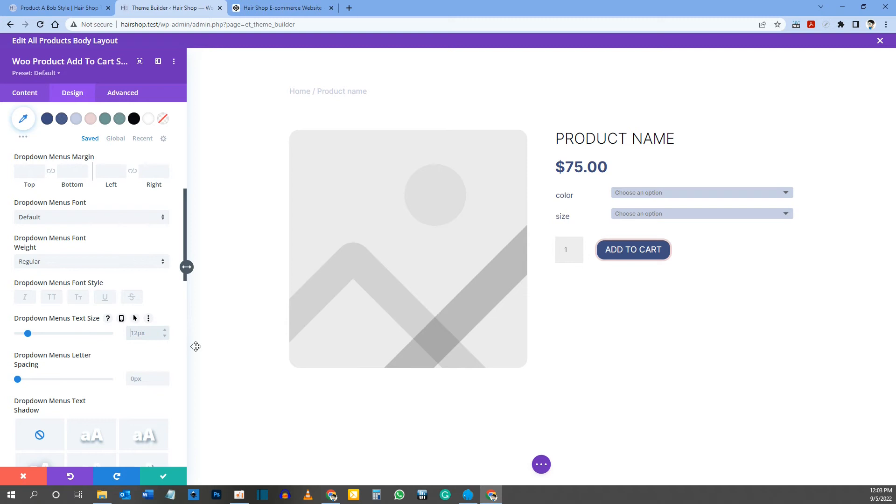
text(16)
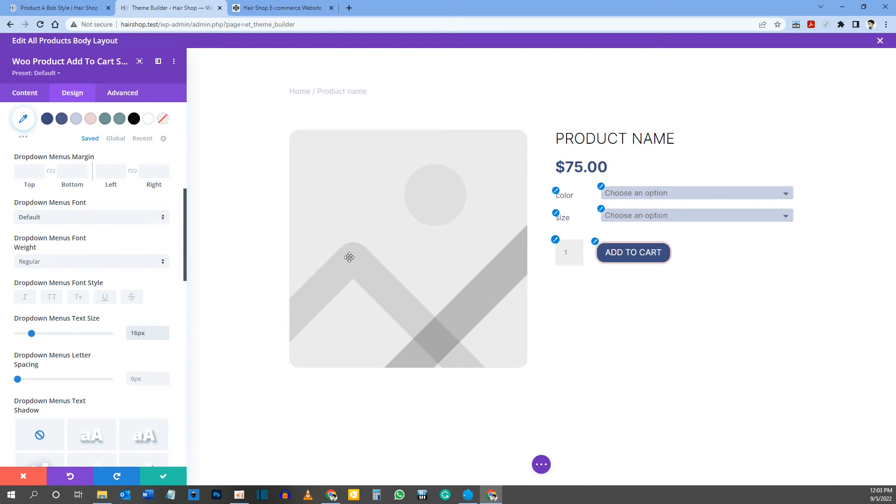
Step: Enable custom styles for the Add To Cart button and set its desktop text size to 24px with responsive sizes on
scroll(140, 306, down, 3)
scroll(140, 306, down, 13)
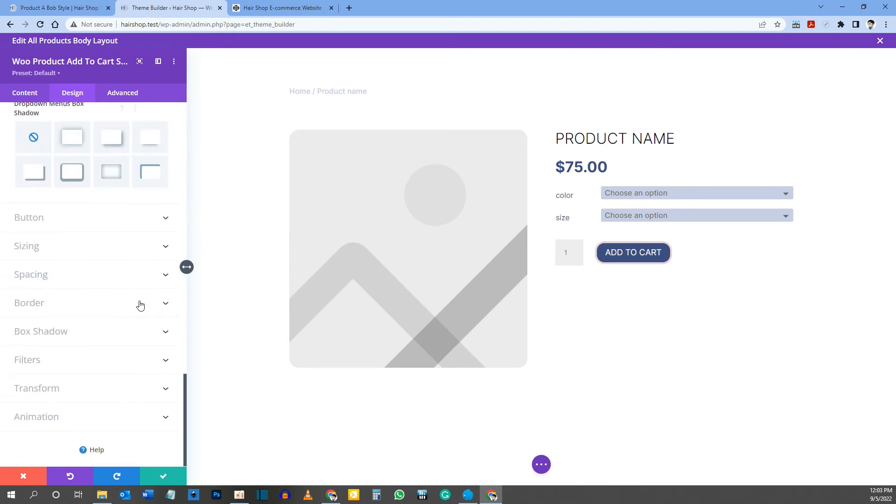
scroll(140, 305, up, 1)
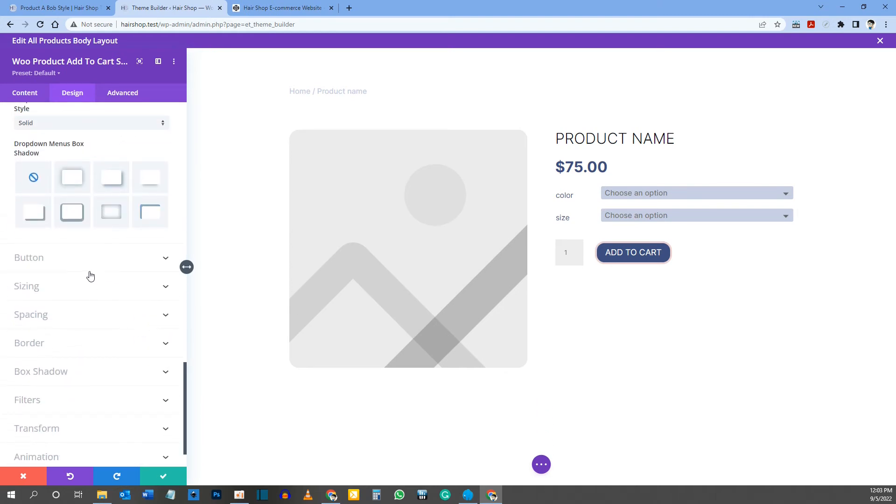
click(29, 258)
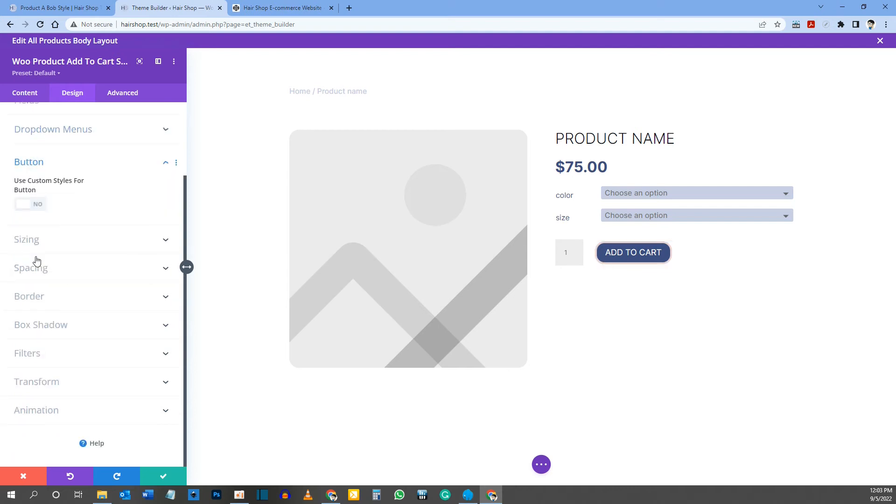
scroll(75, 204, up, 1)
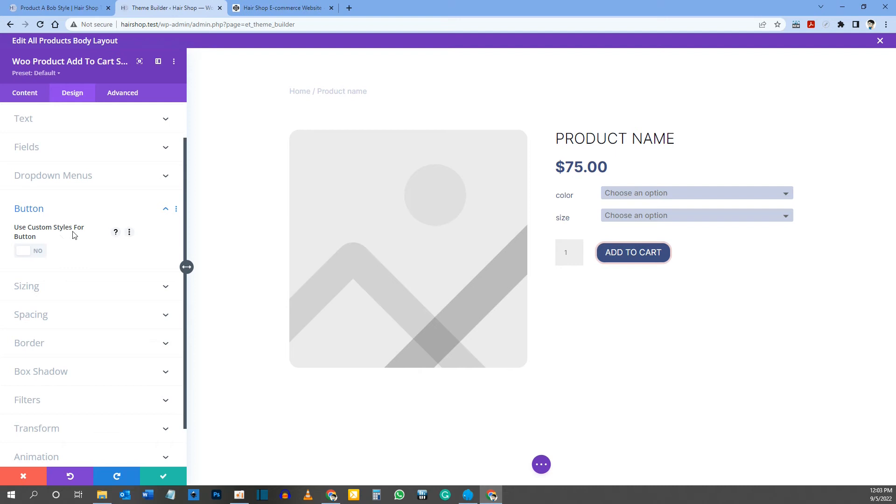
click(28, 254)
scroll(26, 196, down, 2)
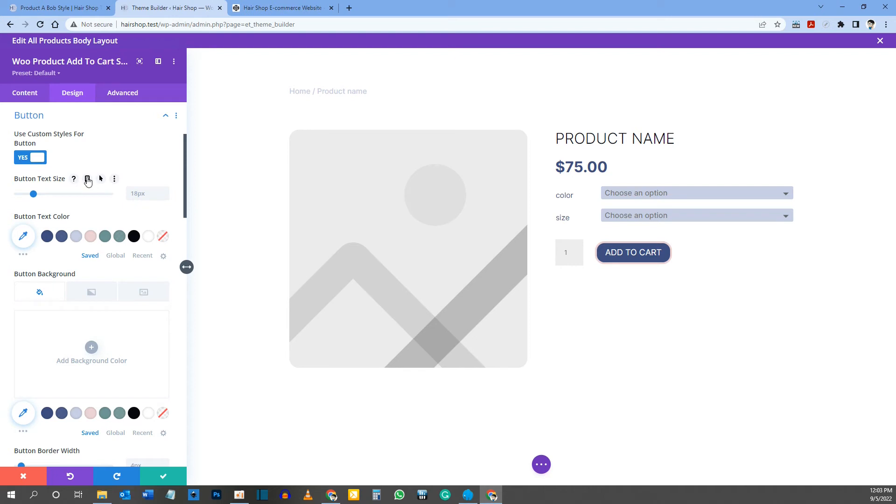
click(87, 179)
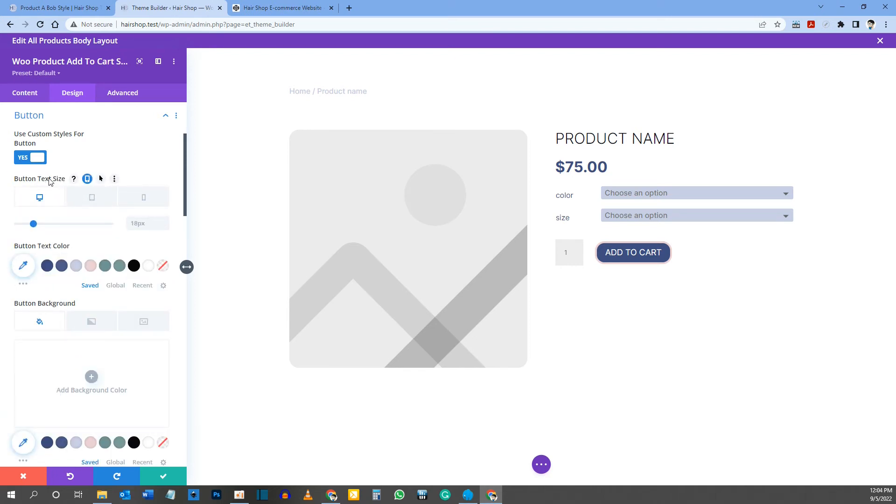
text(24)
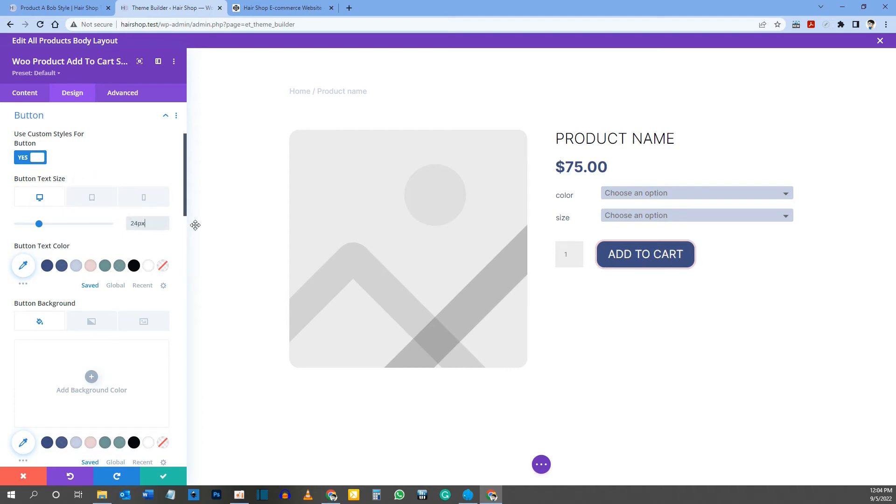
Step: Set the Add To Cart button's phone text size to 20px and return to the desktop view
click(148, 197)
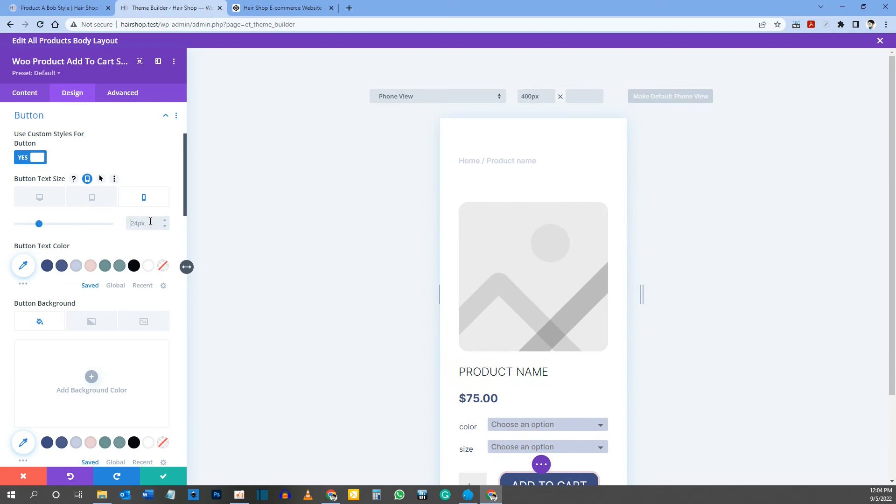
click(150, 221)
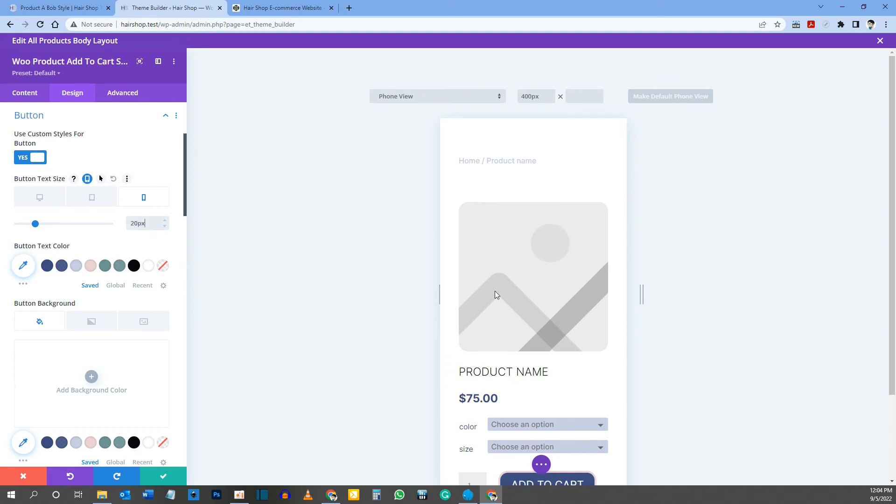
scroll(602, 322, down, 2)
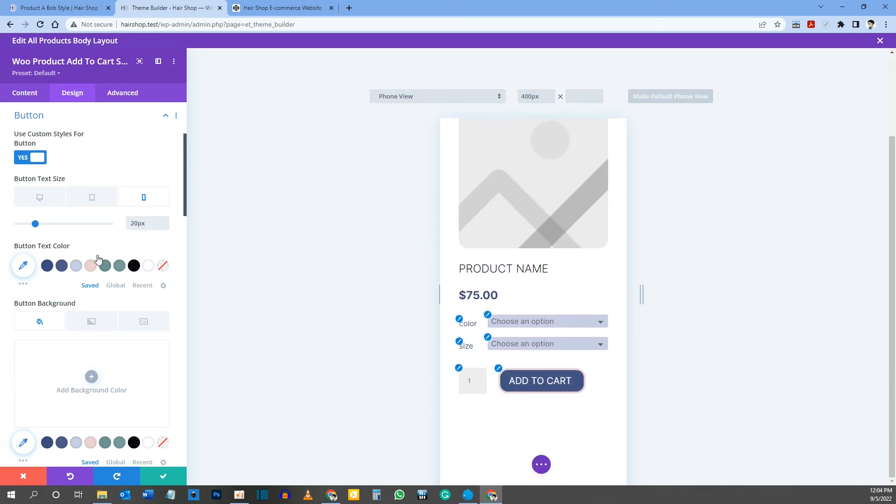
click(38, 200)
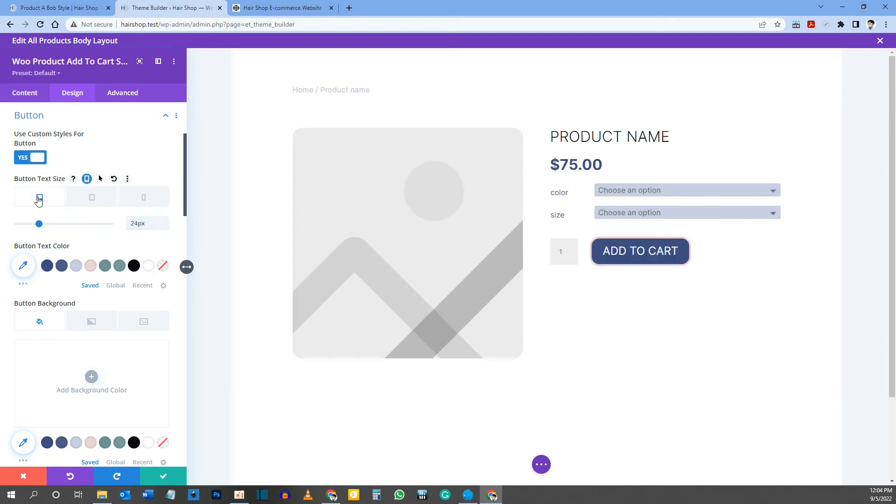
Step: Check the button on the reference product page and set the template button's text color to white #ffffff
scroll(53, 215, down, 1)
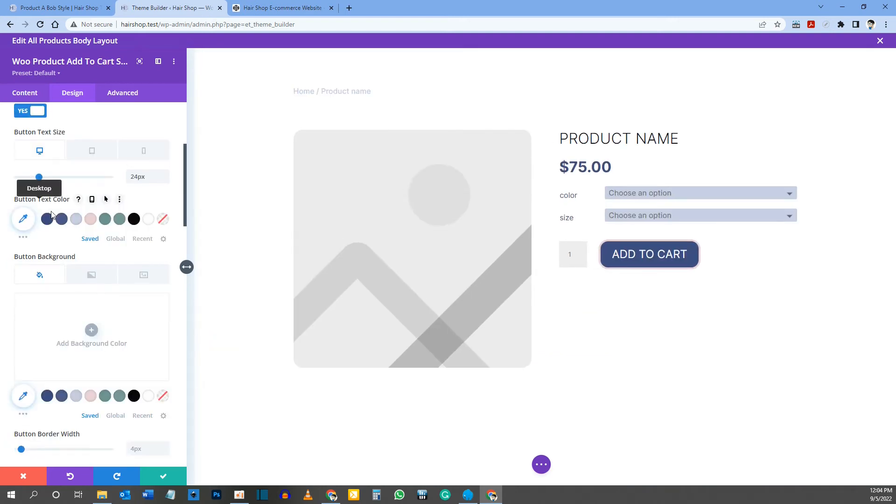
click(59, 8)
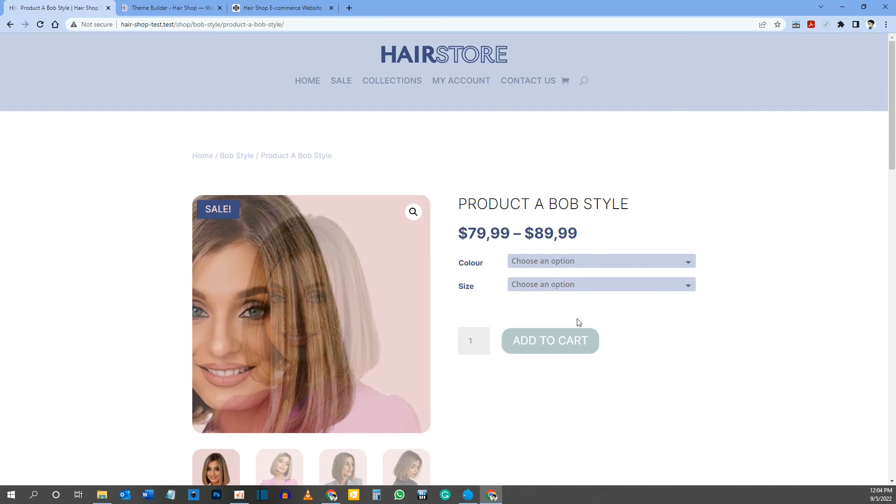
click(168, 8)
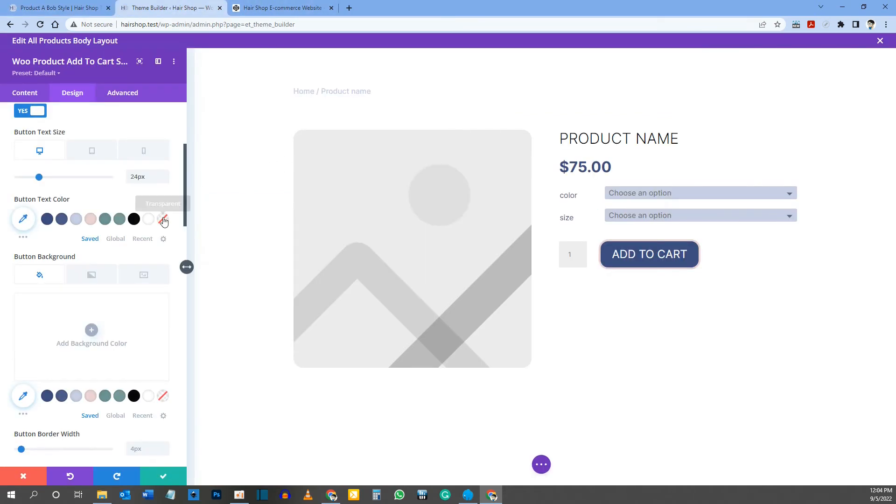
click(149, 221)
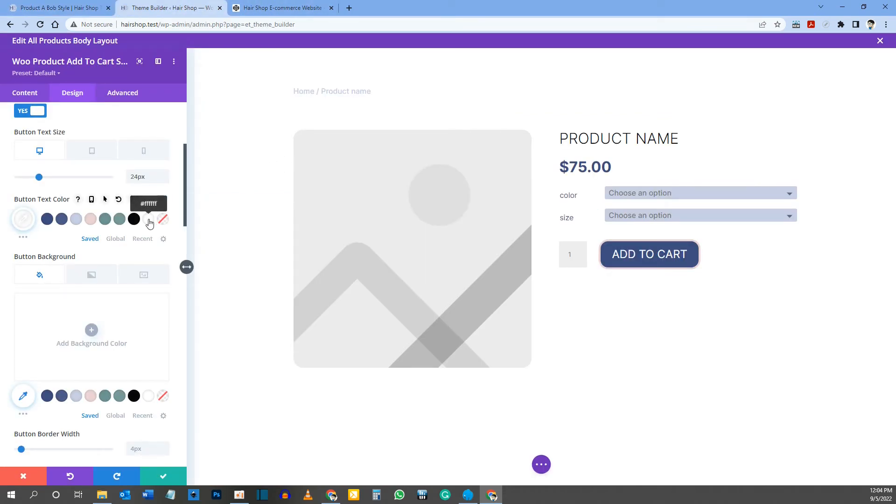
Step: Check the Add To Cart button on the reference product page and set the template button's background color to teal #6f9695
click(58, 8)
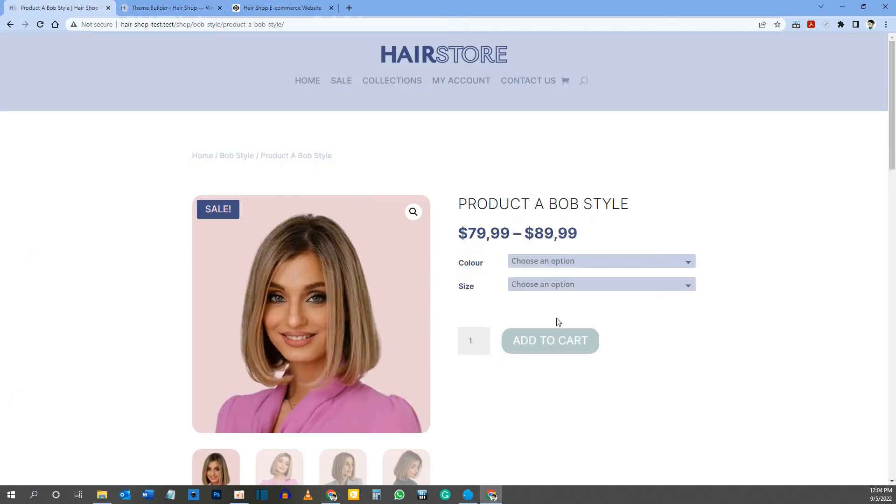
click(168, 8)
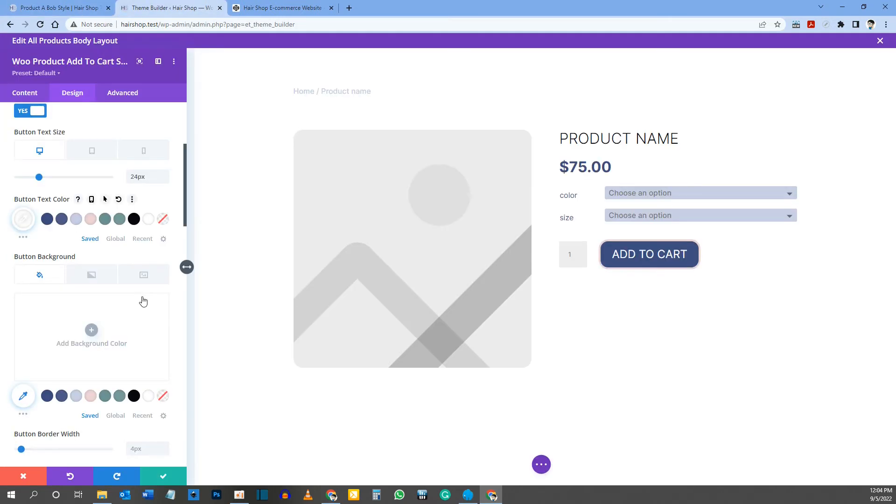
scroll(143, 302, down, 1)
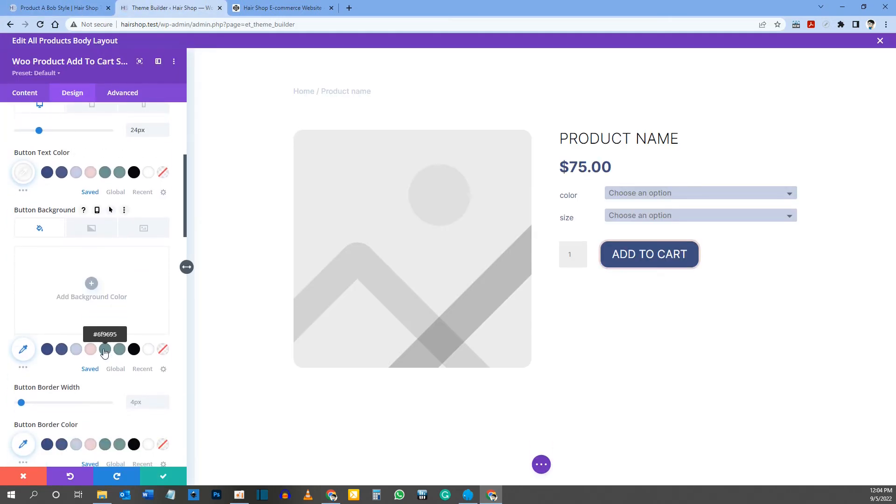
click(104, 350)
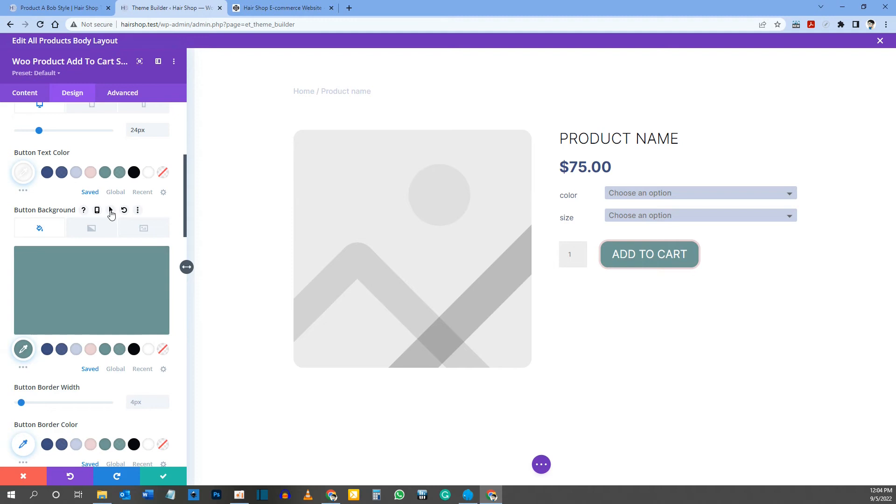
Step: Enable hover styling for the button background, set its hover color to rgba(111,150,149,0.9), and return to the desktop state
click(111, 211)
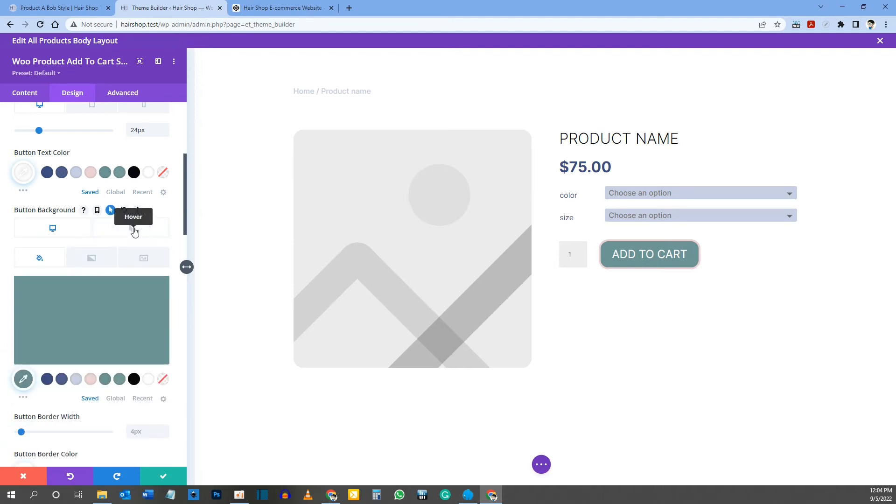
click(135, 232)
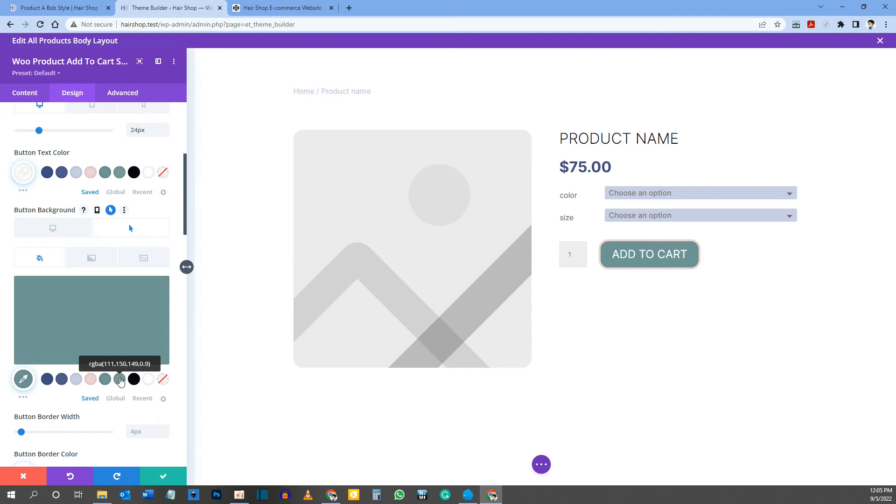
click(120, 380)
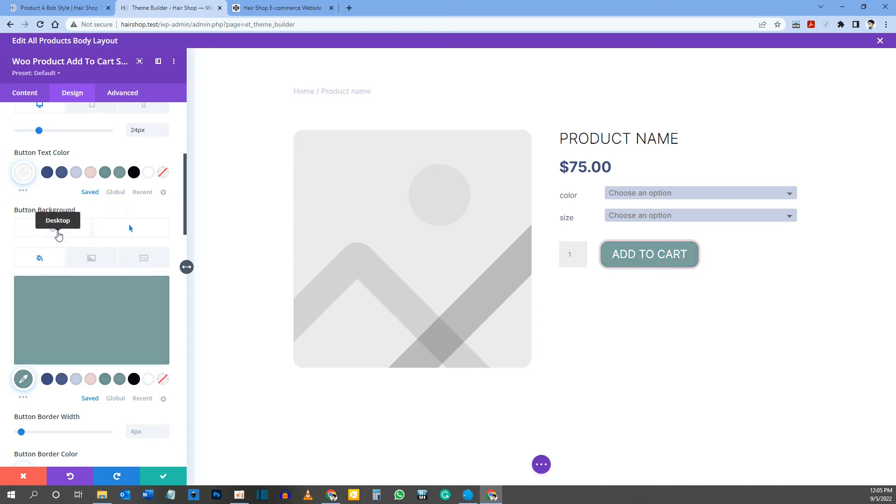
click(58, 234)
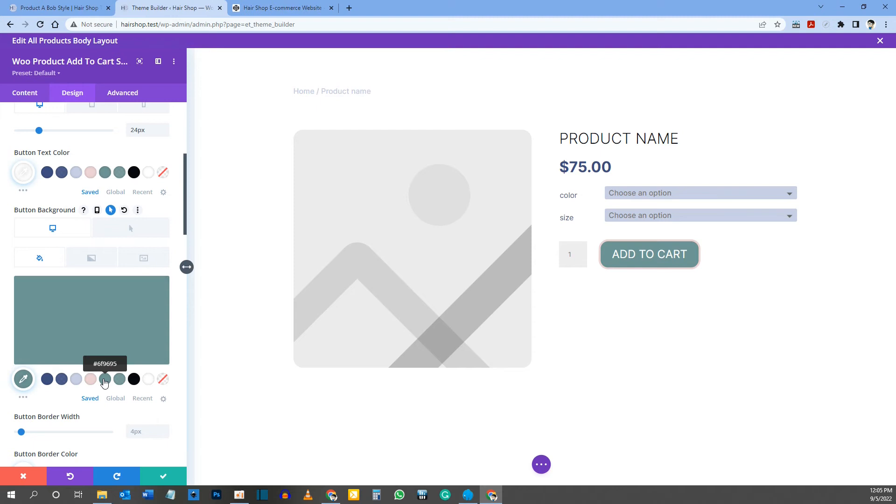
Step: Set the Add To Cart button's border width to 0px
scroll(65, 252, down, 4)
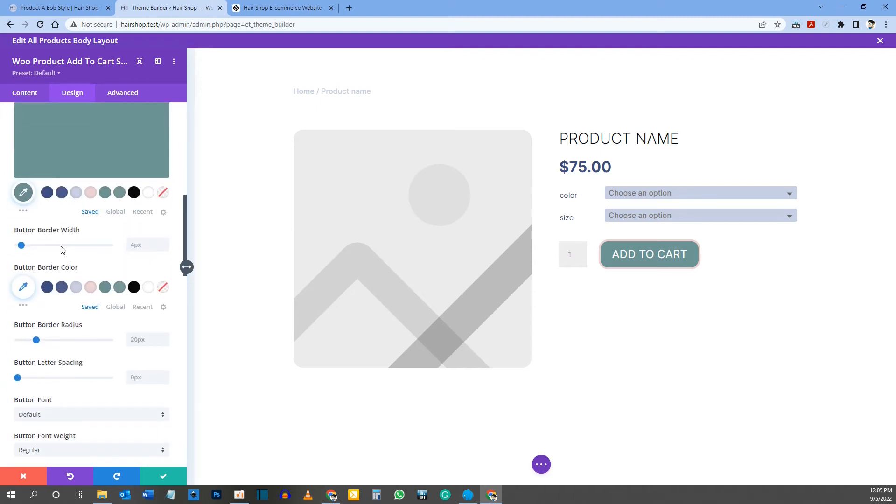
click(139, 245)
text(0px)
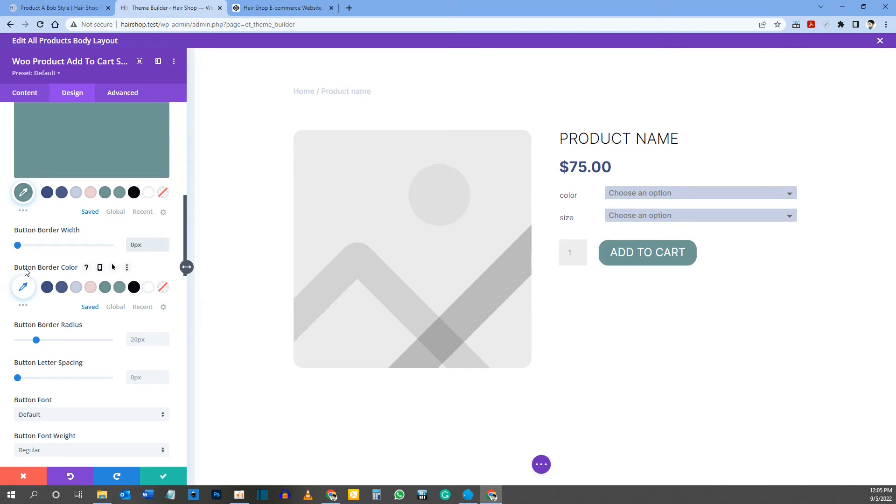
scroll(60, 224, down, 2)
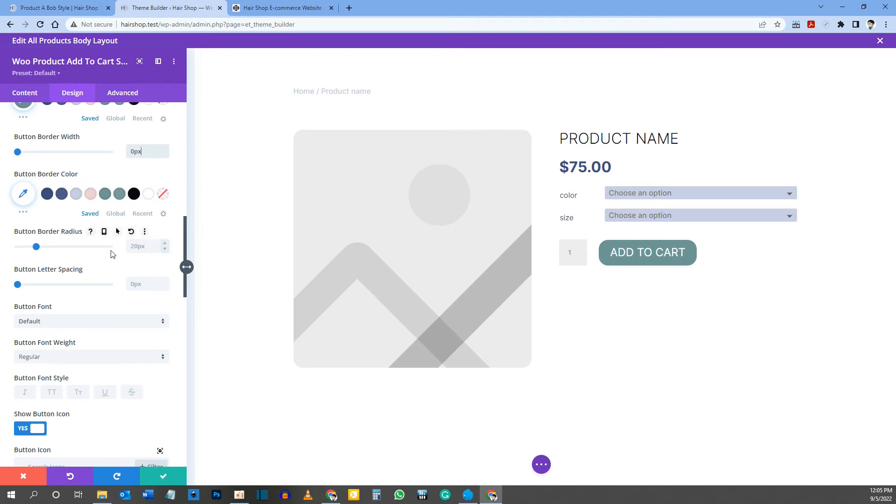
scroll(117, 250, down, 1)
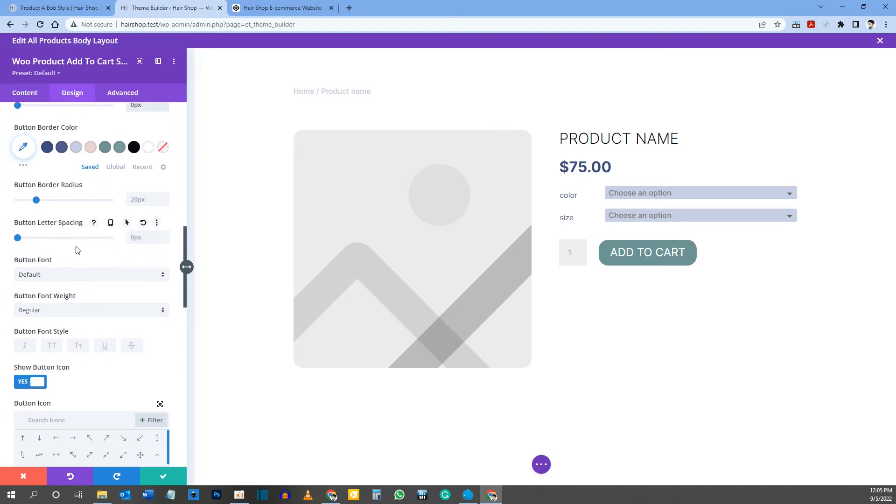
scroll(47, 278, down, 1)
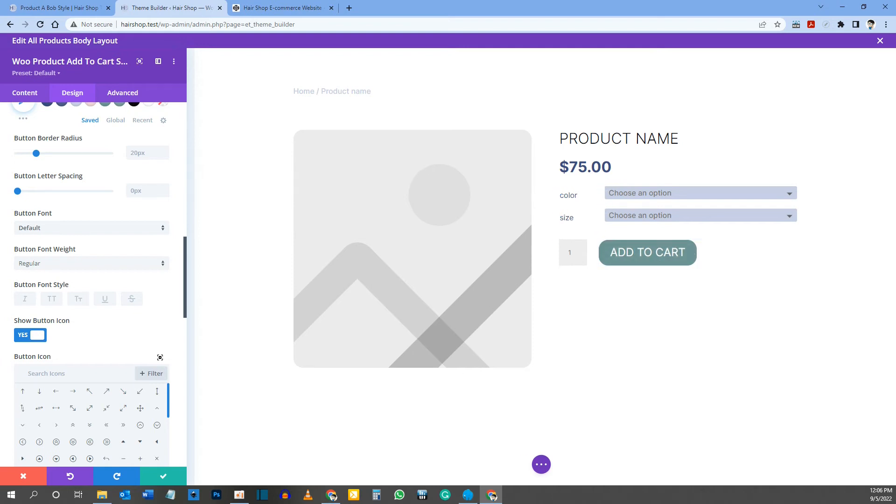
Step: Turn off the Add To Cart button's icon and compare the button with the one on the reference product page
click(42, 343)
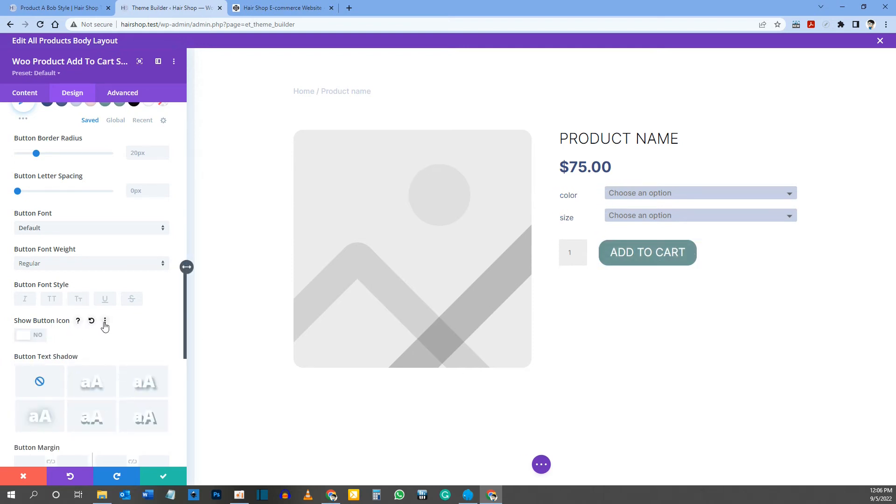
click(56, 8)
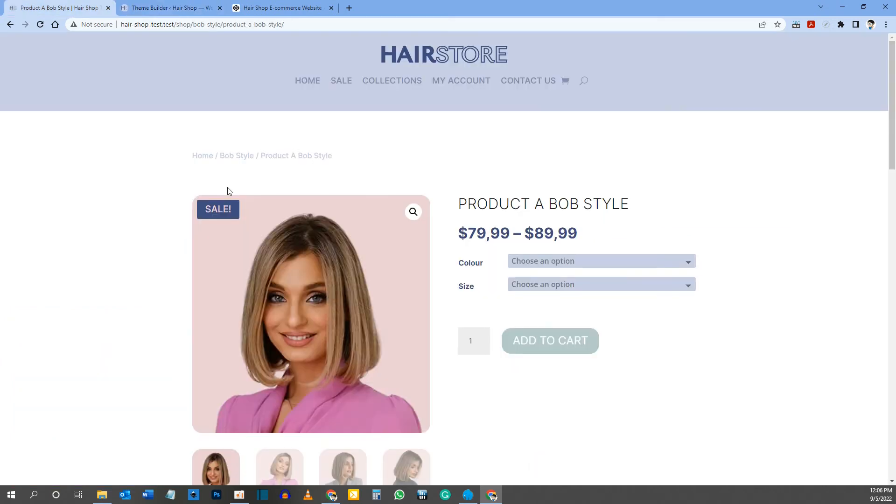
key(ctrl+Tab)
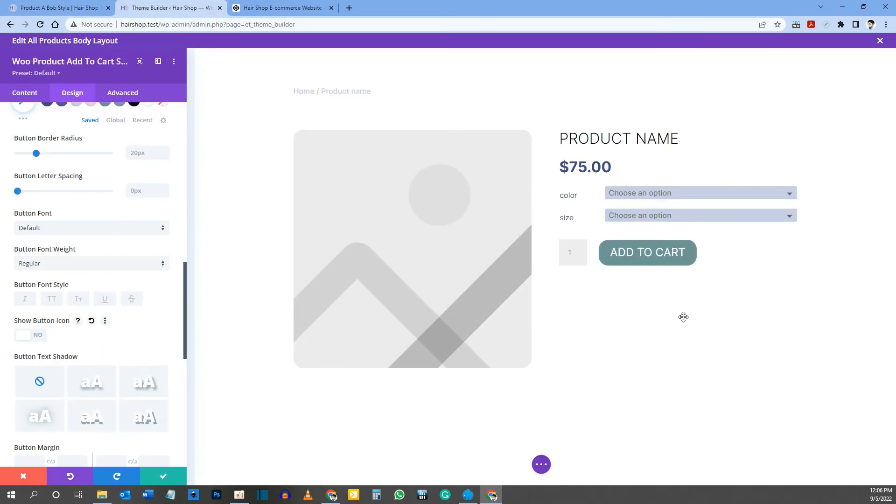
scroll(137, 342, down, 3)
scroll(136, 342, down, 5)
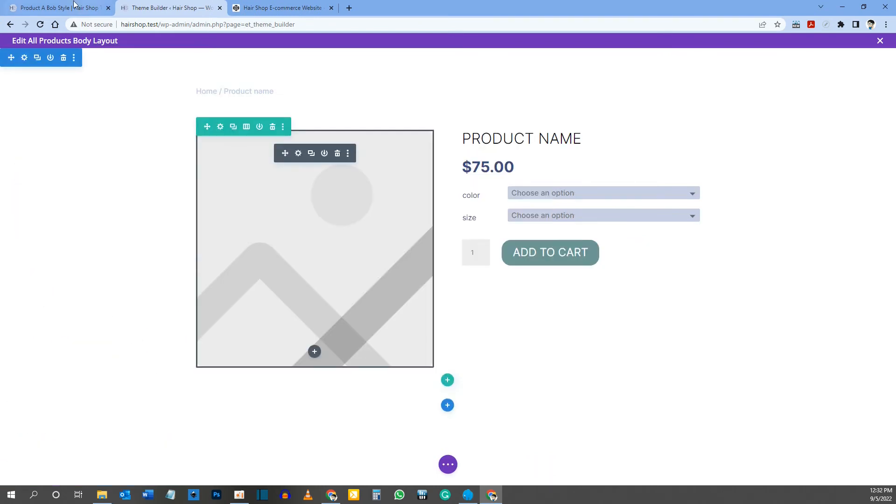
Step: Review the Product Description section on the reference page, and insert a single-column row with a Blurb module below the product row
click(74, 6)
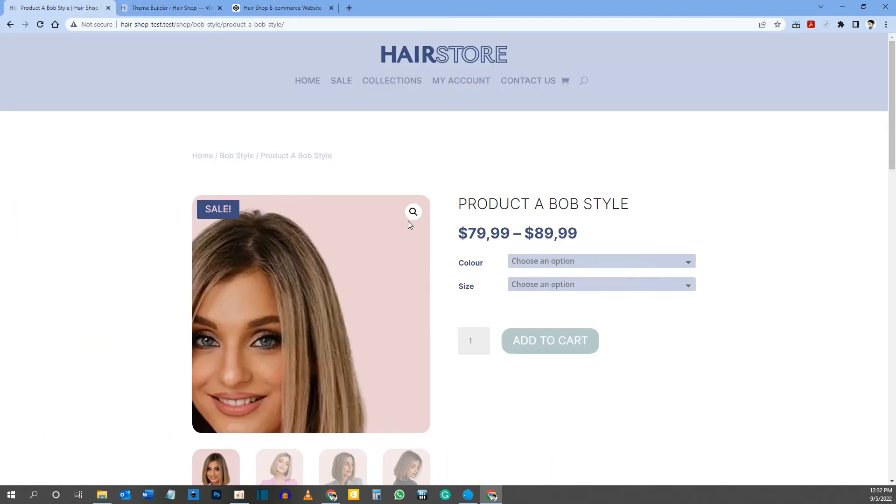
scroll(408, 220, down, 4)
scroll(409, 223, down, 4)
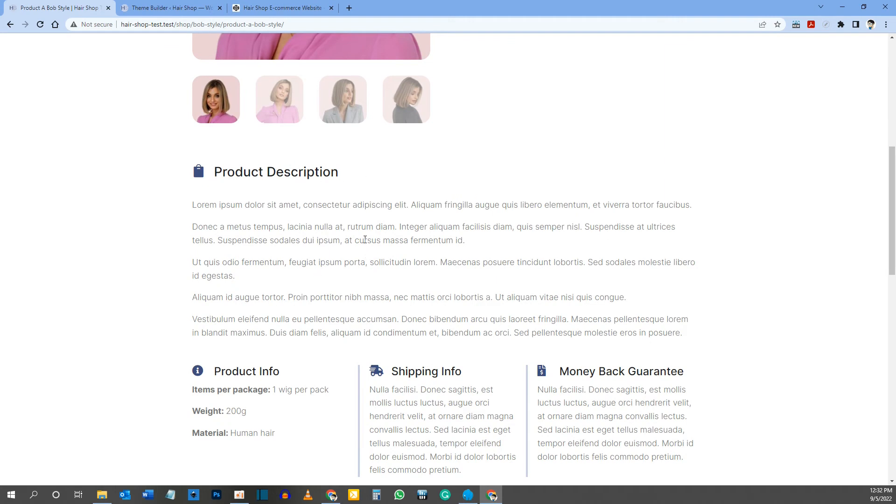
click(185, 9)
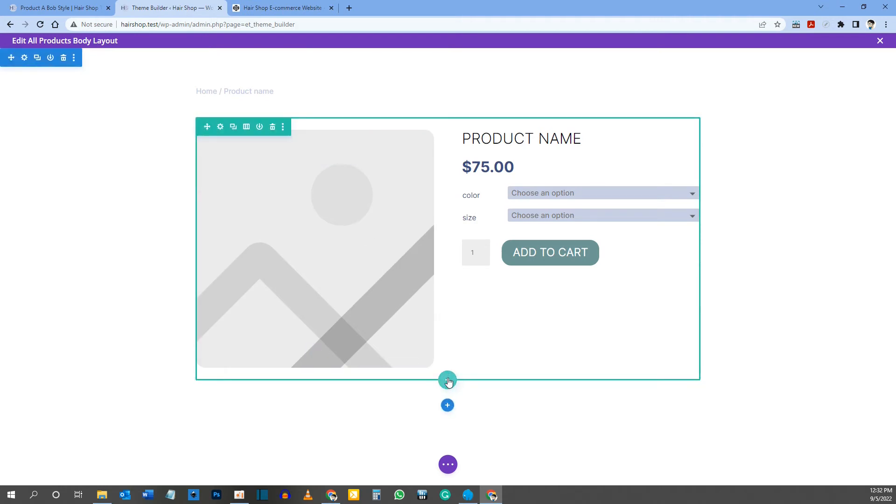
click(447, 380)
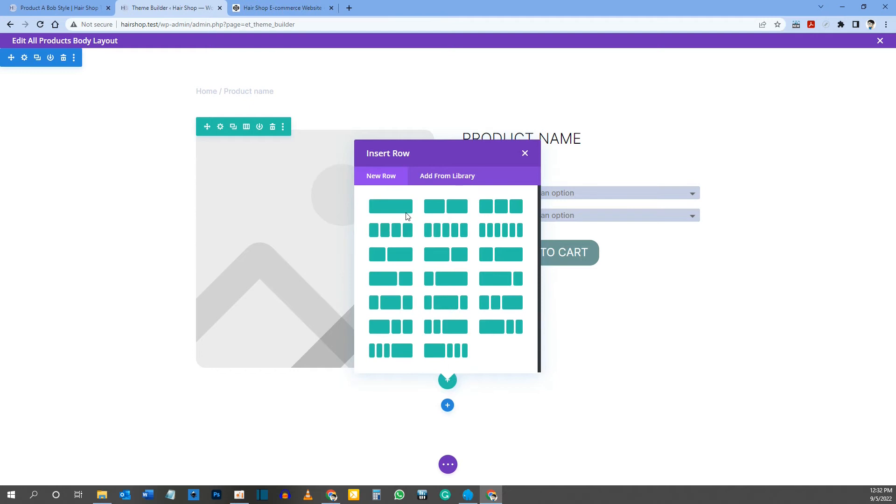
click(399, 214)
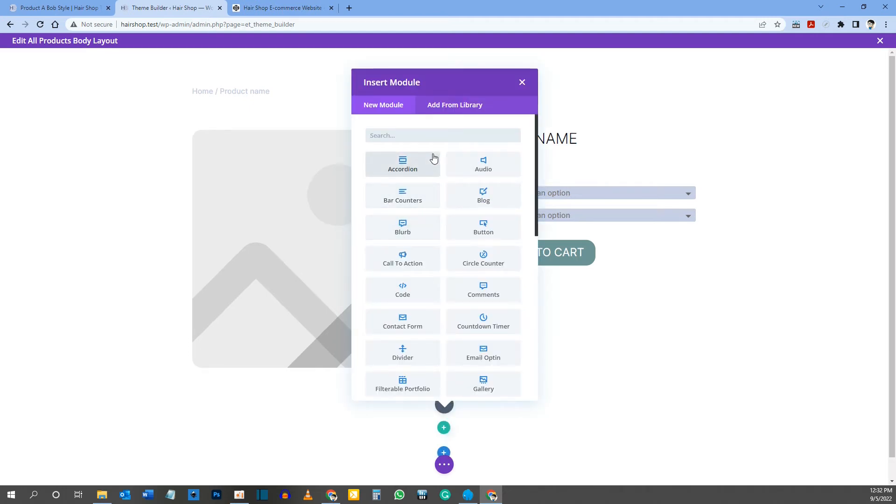
text(blurb)
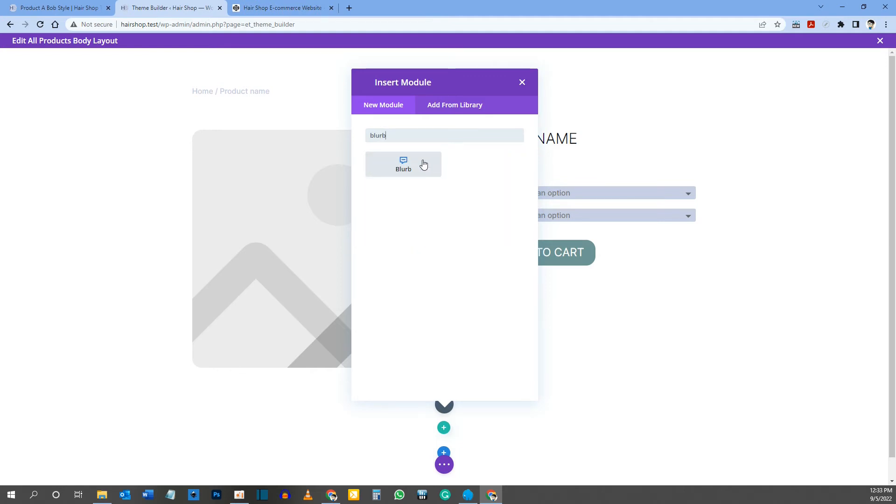
click(424, 164)
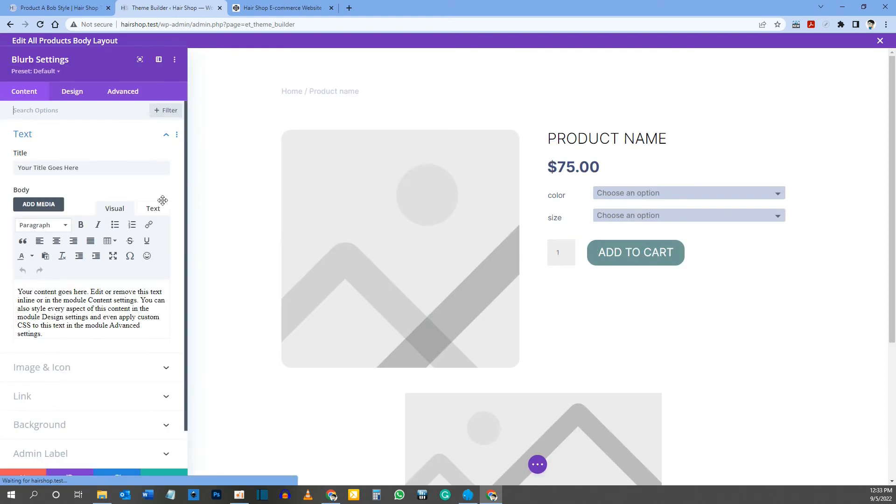
Step: Copy the heading "Product Description" from the reference product page and use it as the Blurb's title
click(71, 9)
drag(214, 174, 366, 185)
right_click(352, 178)
click(353, 182)
click(170, 10)
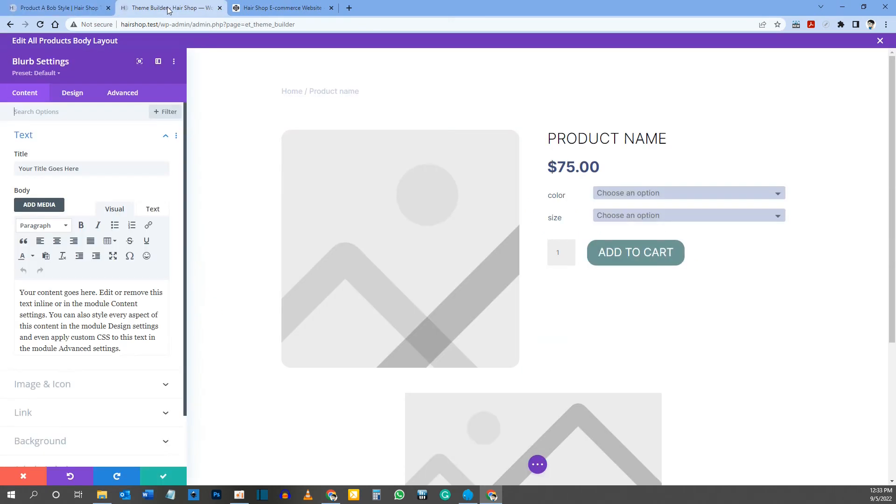
drag(93, 169, 19, 168)
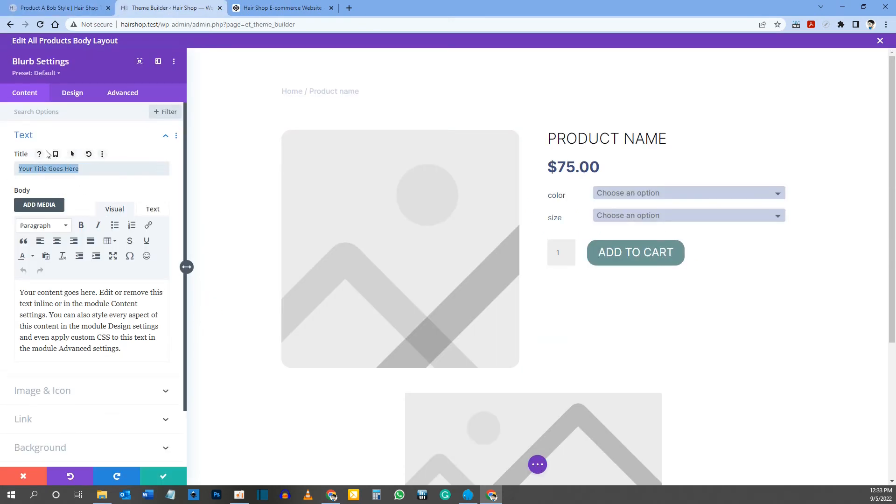
key(ctrl+v)
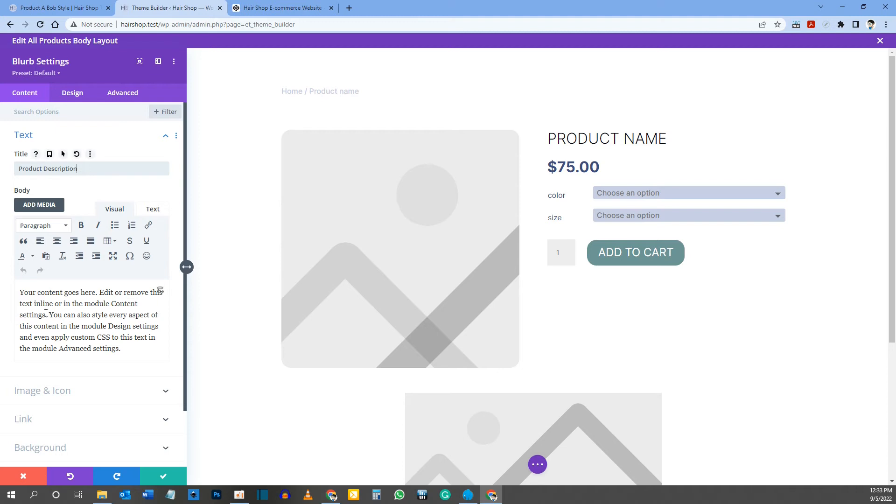
Step: Remove all placeholder body text from the Blurb and check the module in the page preview
click(43, 305)
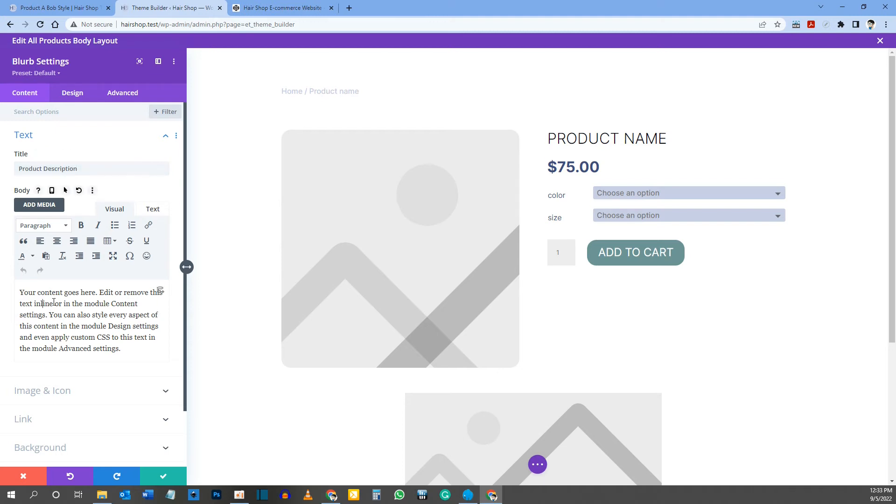
key(ctrl+a)
key(BackSpace)
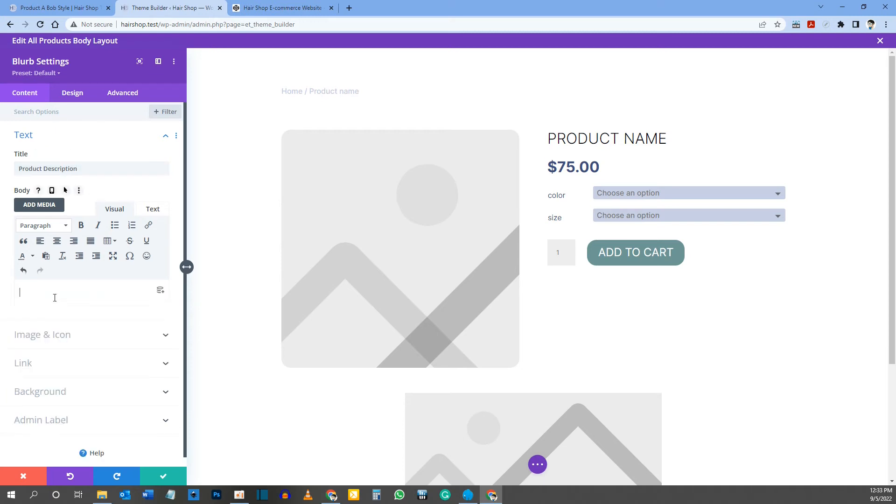
scroll(514, 260, down, 3)
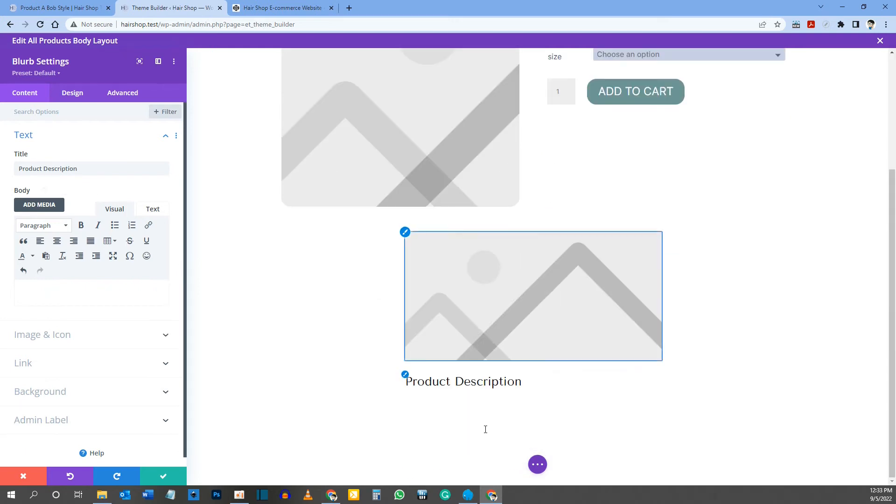
Step: Switch the Blurb from image to icon, search the icons for "shopping", and choose the solid shopping bag like the reference page's
scroll(87, 285, down, 1)
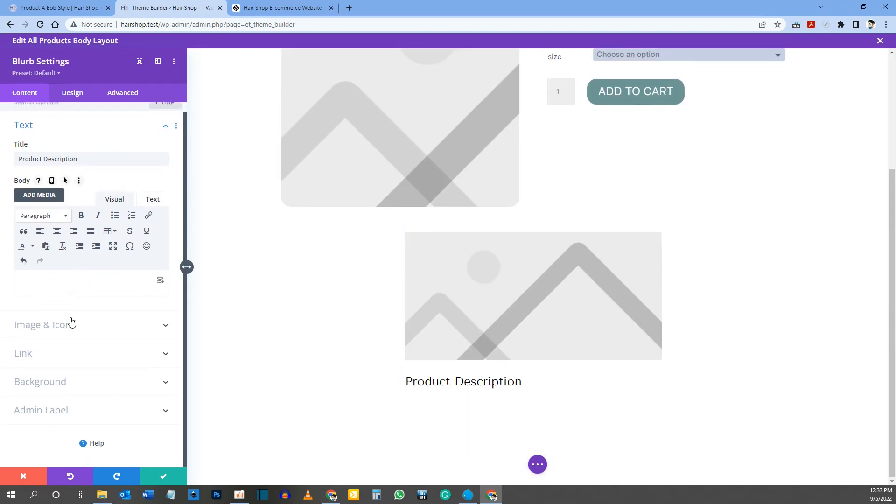
click(52, 329)
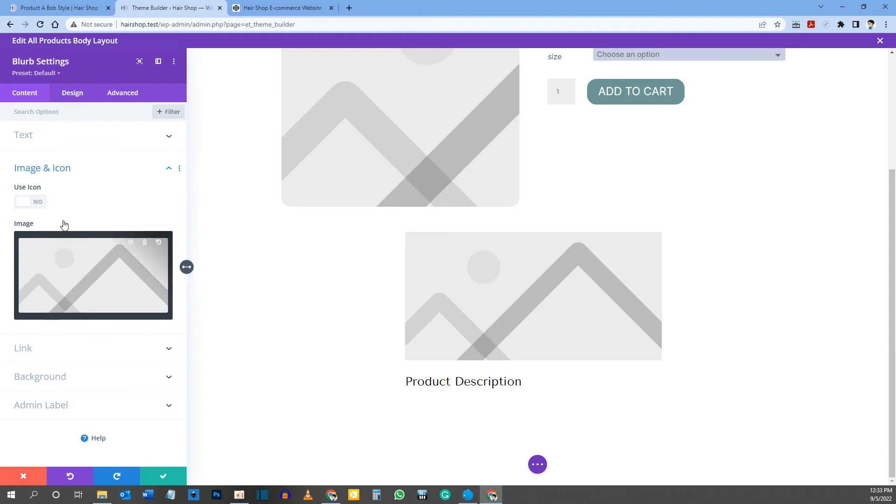
click(26, 209)
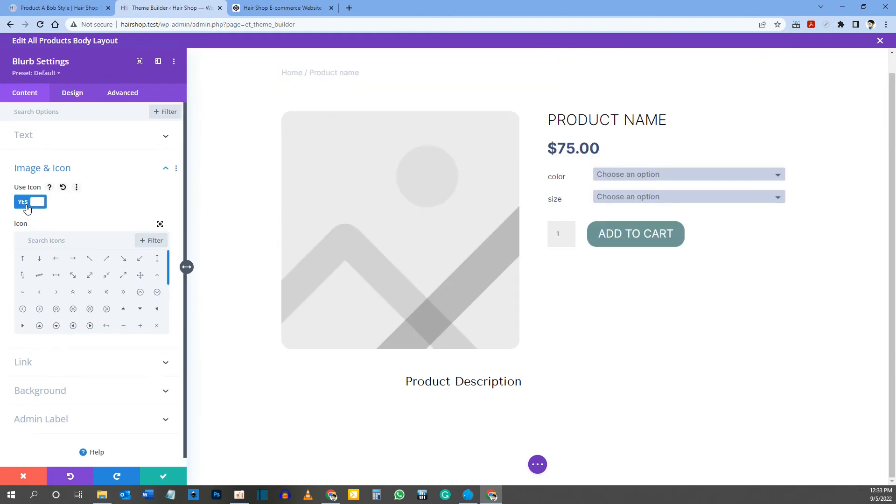
click(87, 6)
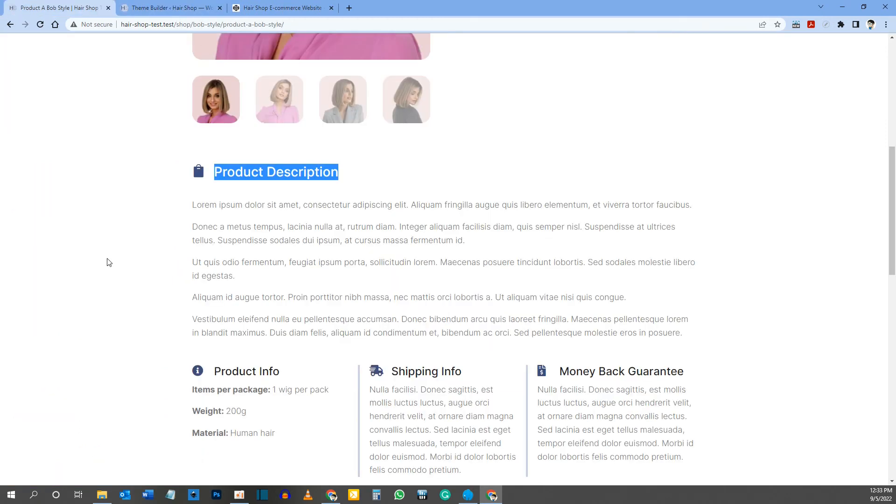
click(159, 8)
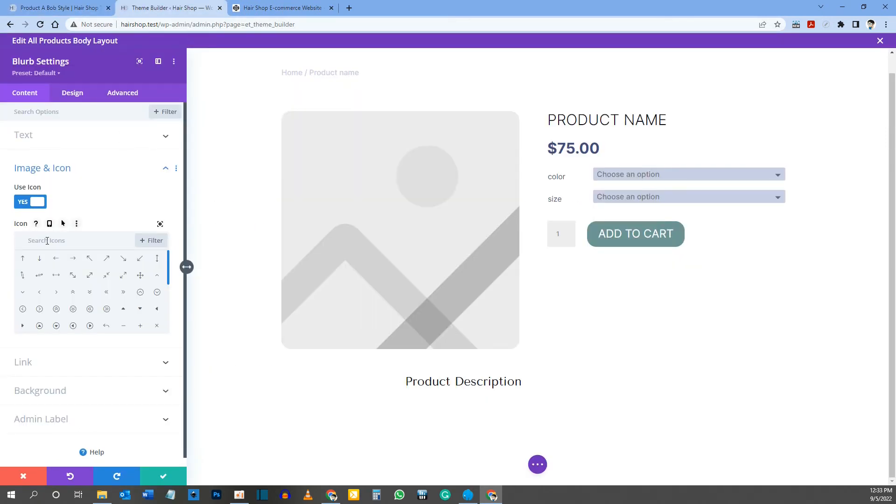
click(47, 241)
text(shopping)
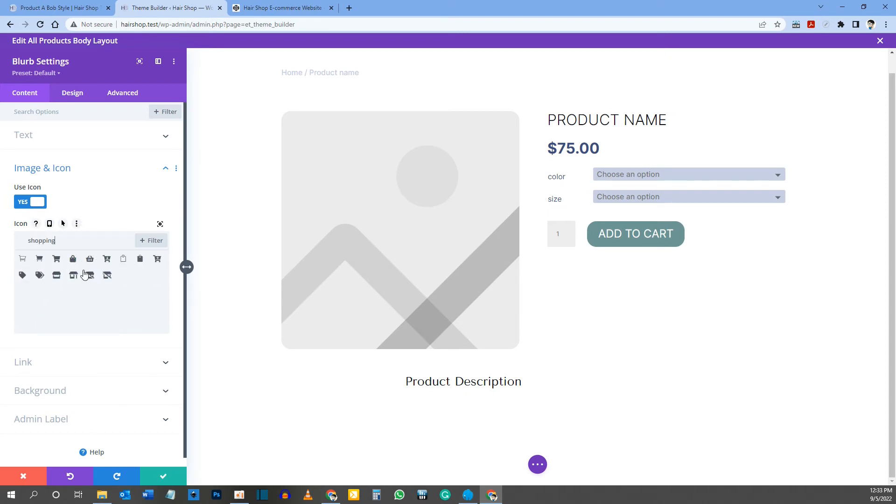
click(140, 260)
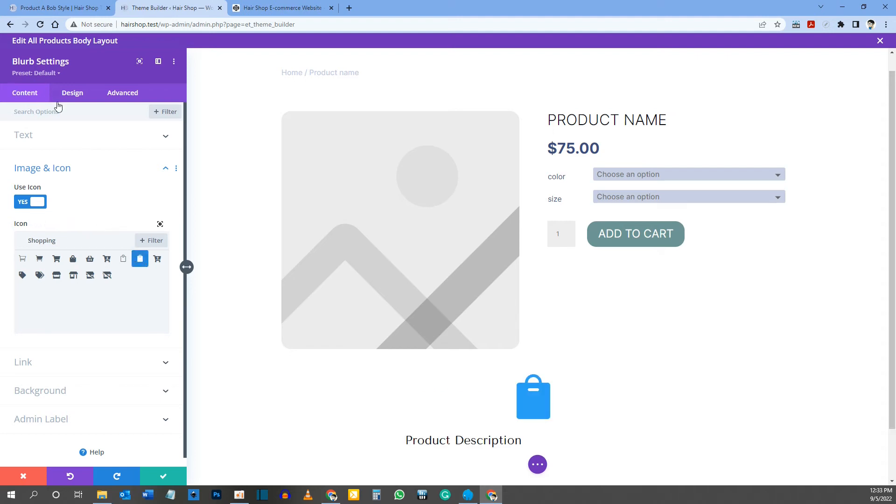
Step: Set the Blurb's icon color to dark blue #3d4d80 and its icon placement to Left
click(73, 96)
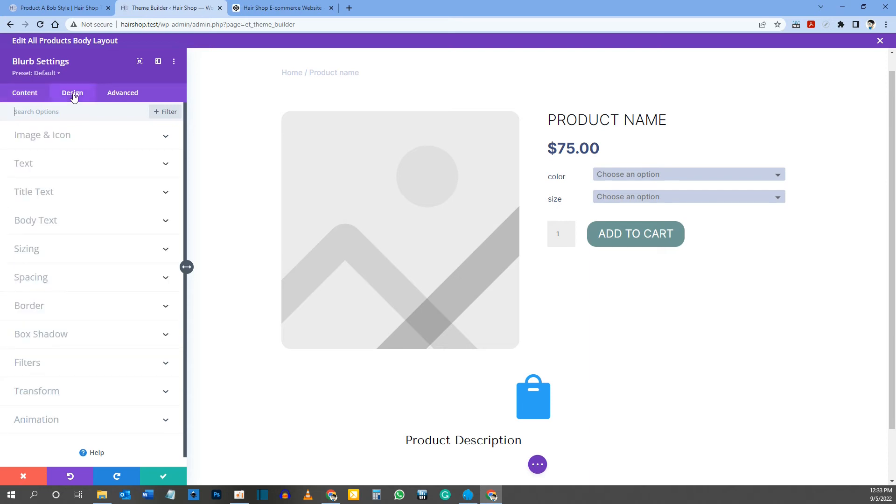
click(54, 141)
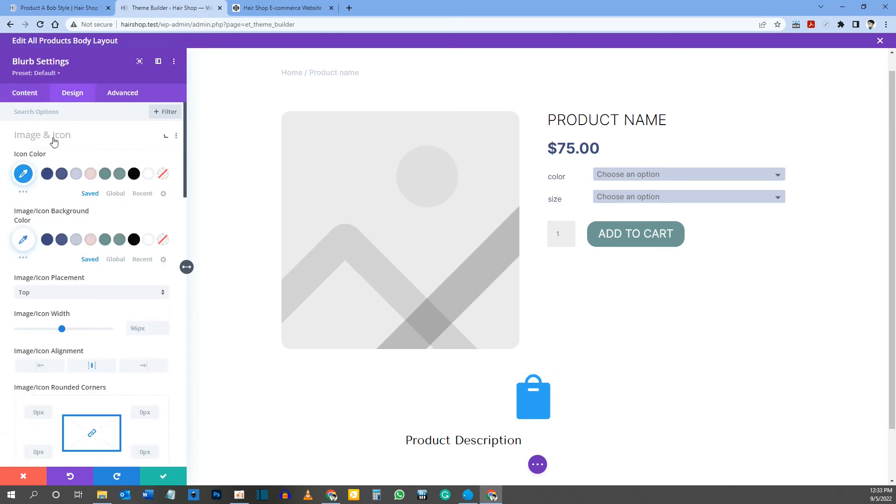
click(47, 176)
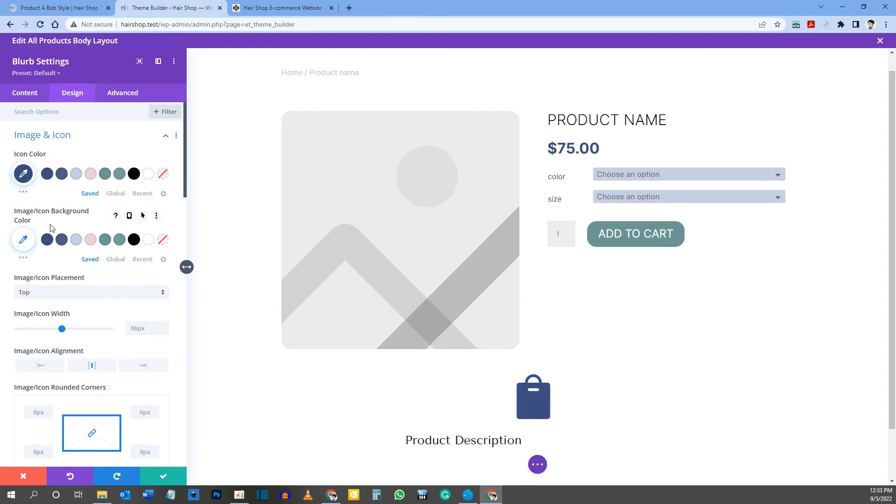
scroll(54, 206, down, 2)
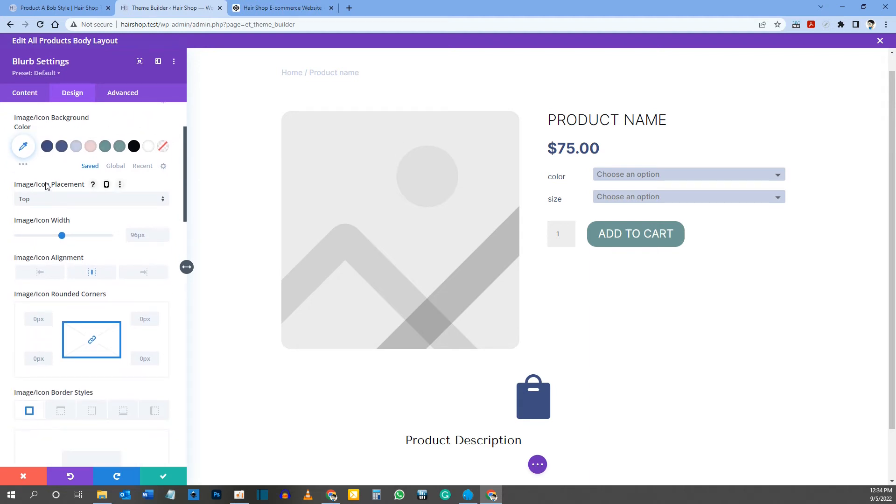
click(49, 199)
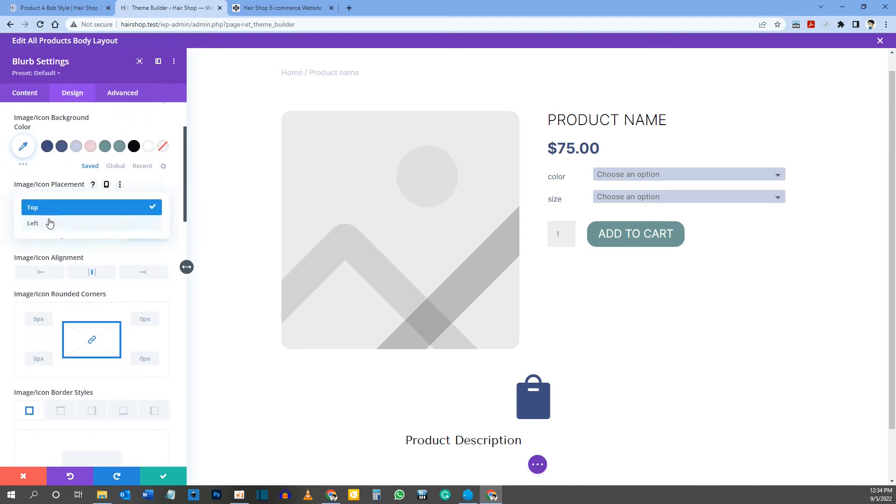
click(68, 226)
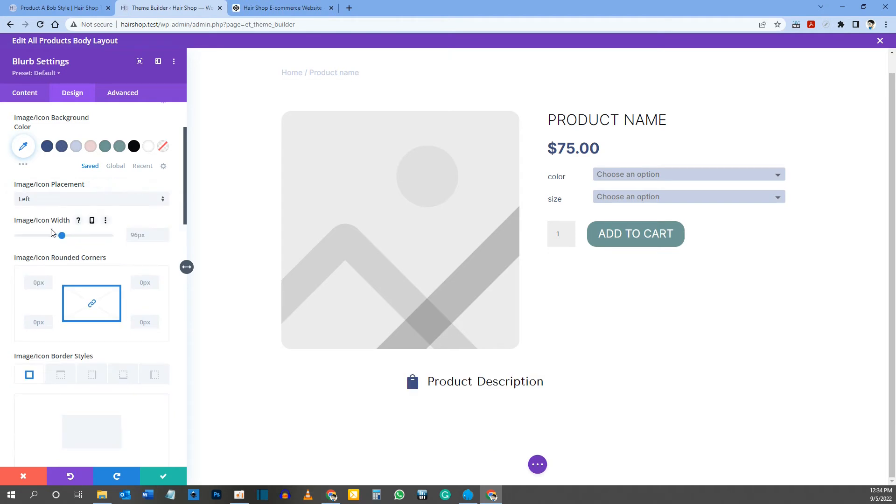
Step: Enable responsive values for the Blurb's icon width and set the desktop width to 28px
scroll(32, 195, down, 1)
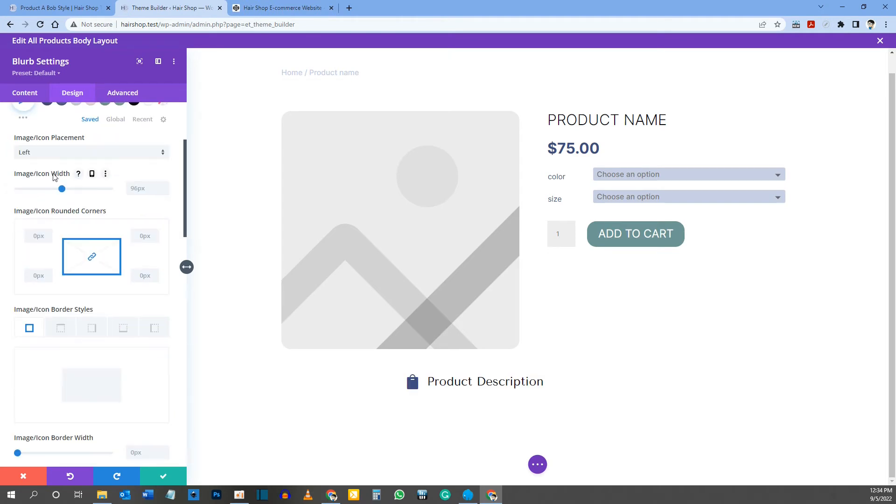
click(93, 176)
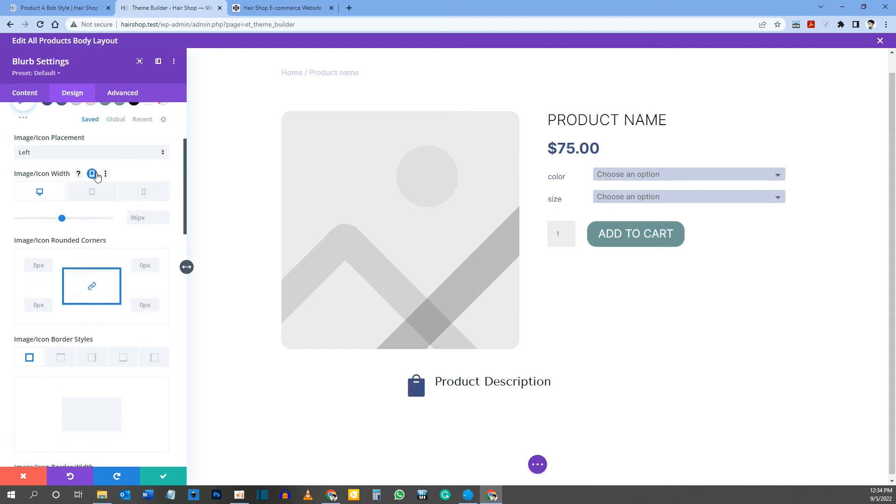
click(129, 218)
text(28px)
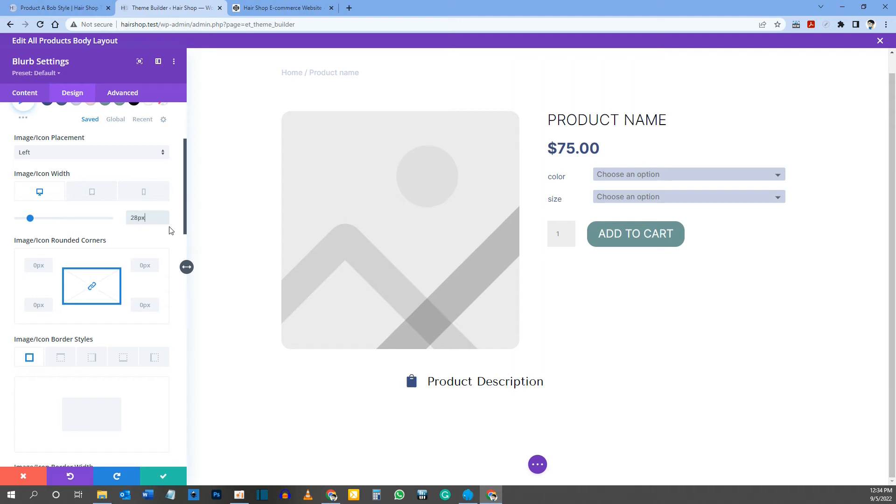
Step: Set the Blurb icon's tablet width to 24px, check the phone value, and return to the desktop view
click(93, 189)
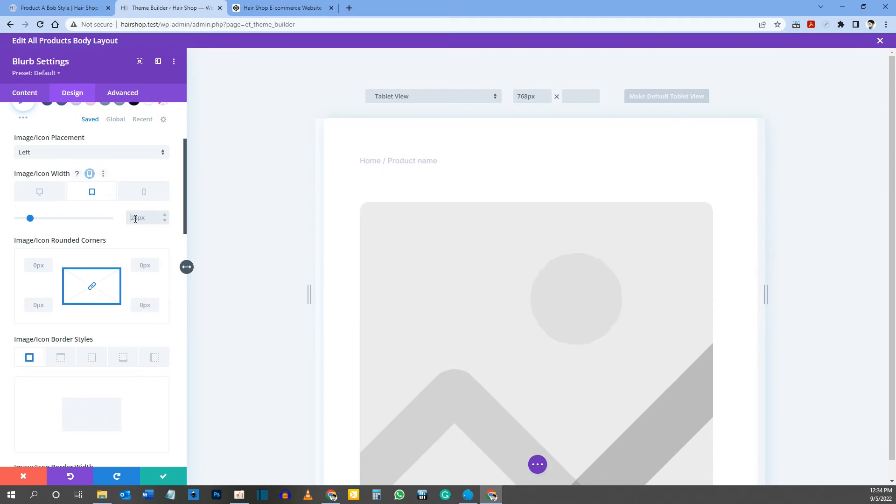
click(135, 217)
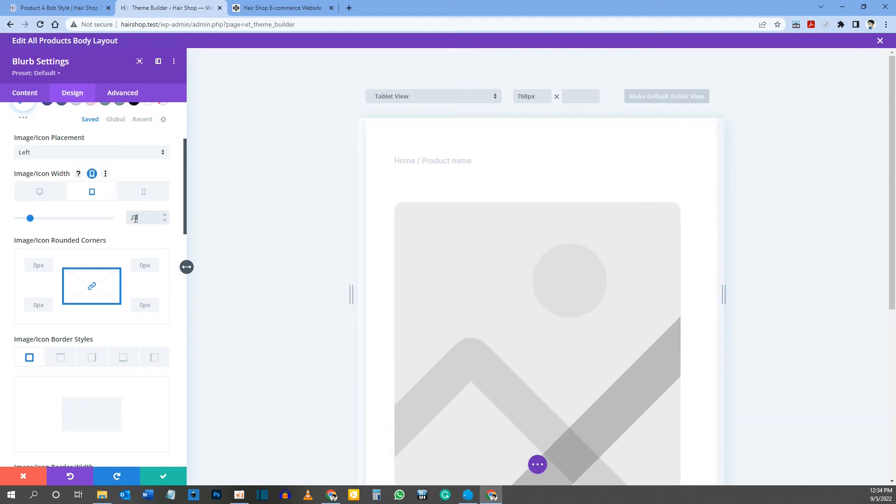
key(BackSpace)
text(4)
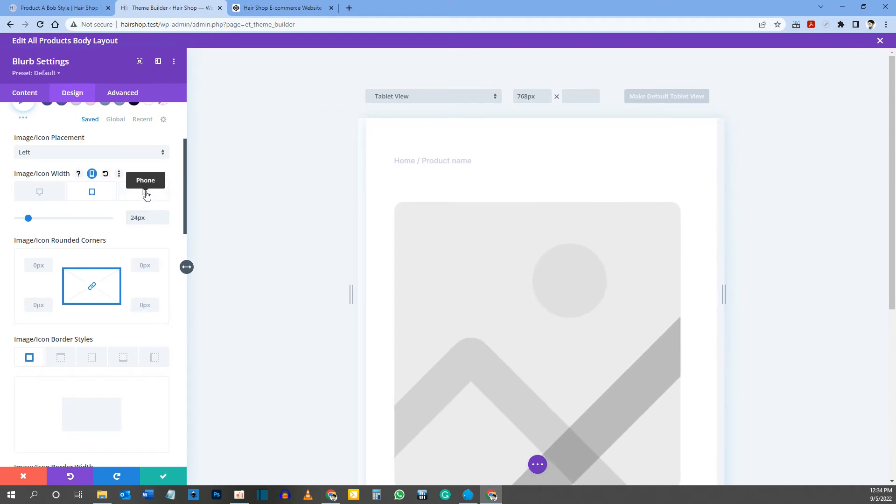
click(145, 192)
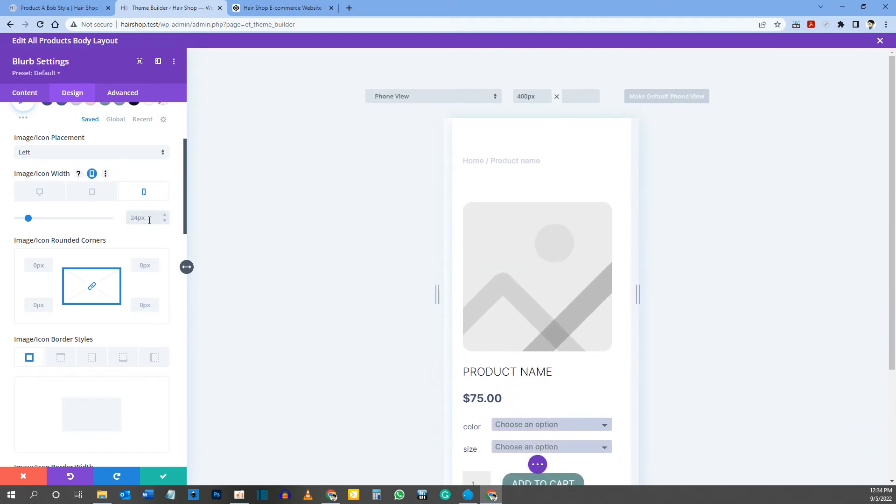
click(41, 193)
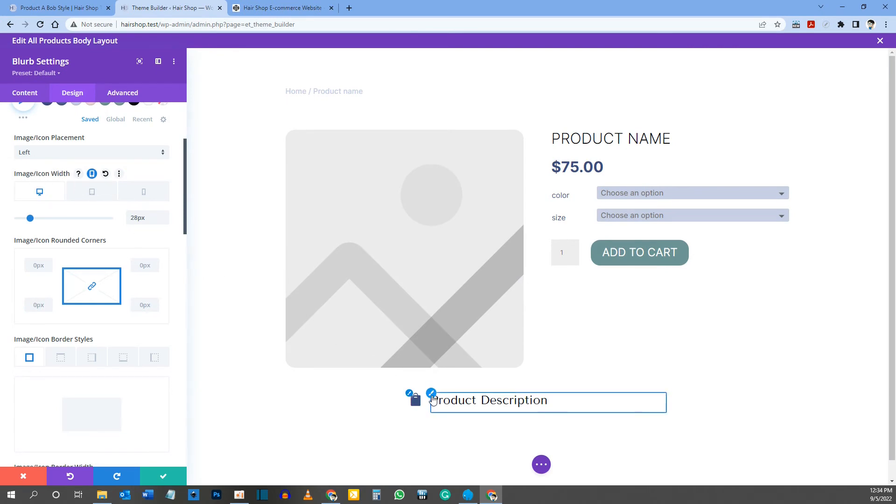
Step: Set the title font of the Product Description Blurb to Inter
scroll(97, 240, up, 5)
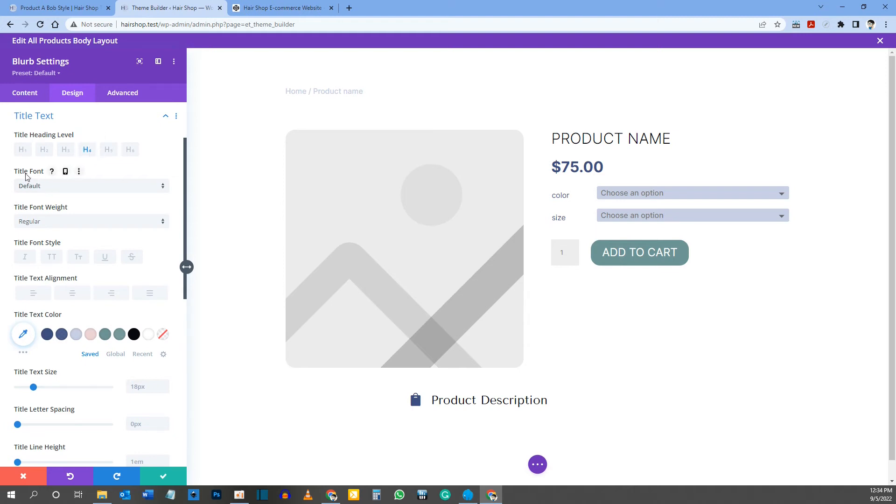
click(49, 189)
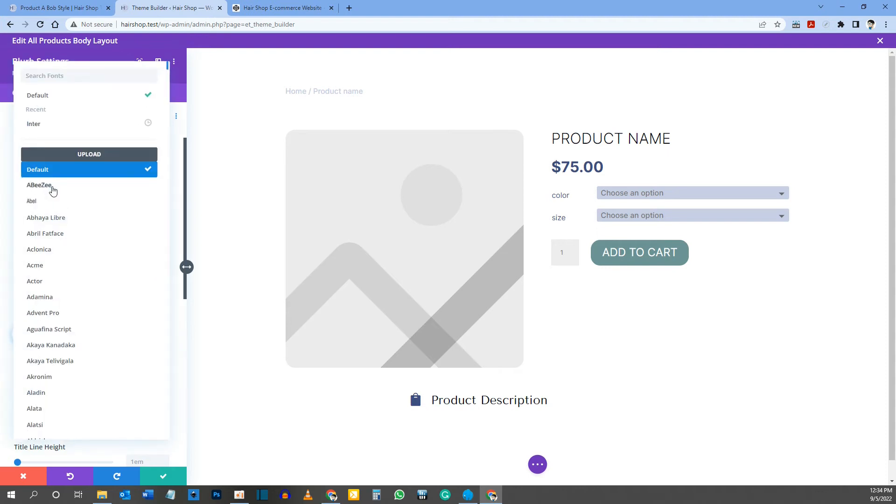
click(49, 132)
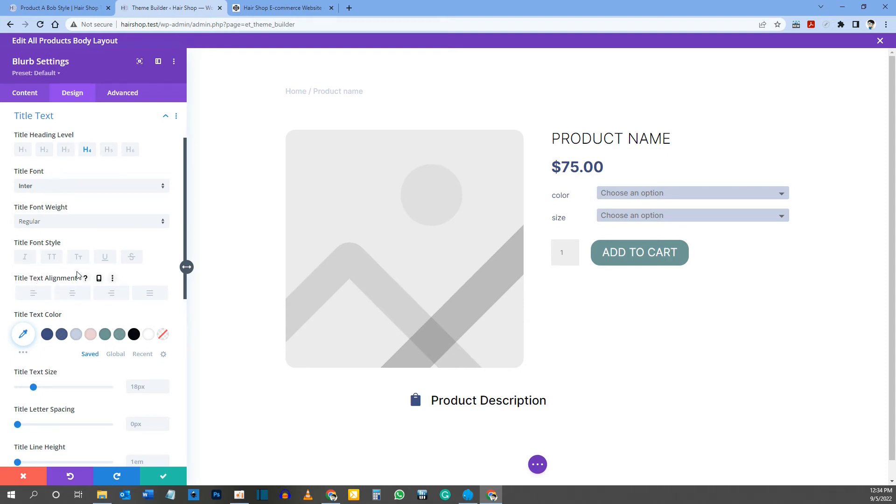
Step: Enable responsive title text sizes for the Blurb and set 28px on desktop, 24px on tablet, and 20px on phone
scroll(77, 275, down, 2)
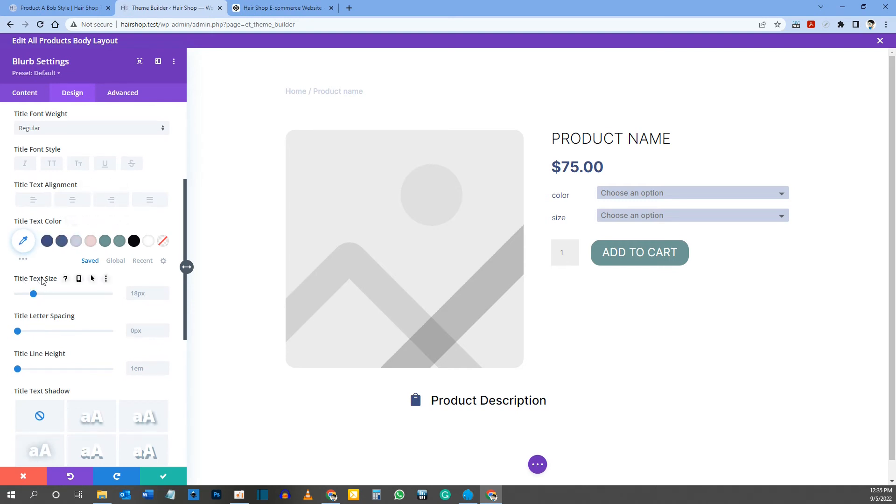
click(79, 279)
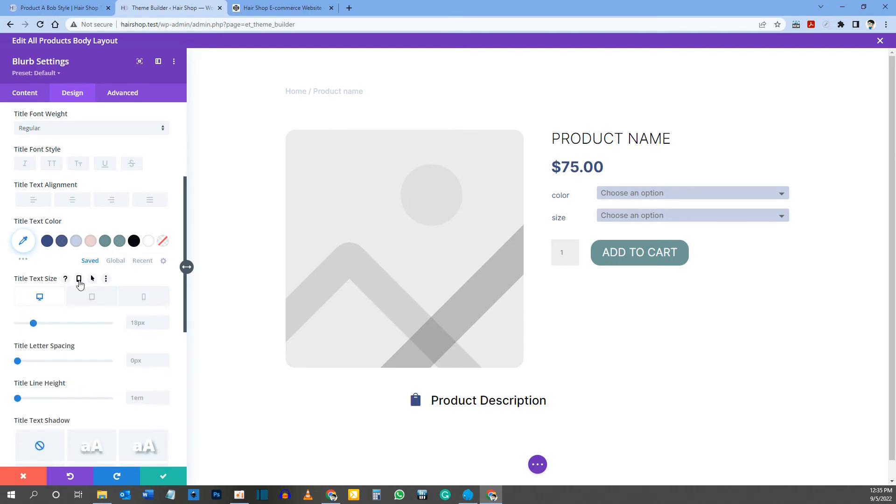
click(134, 327)
text(28px)
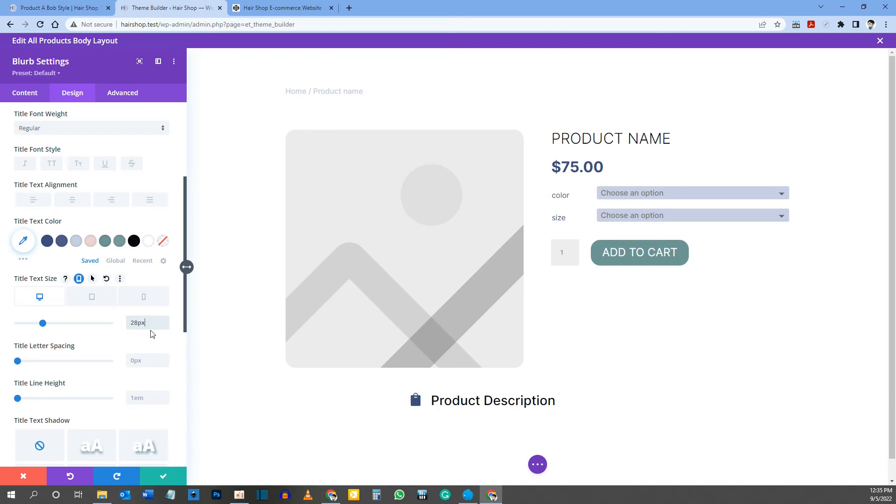
click(93, 298)
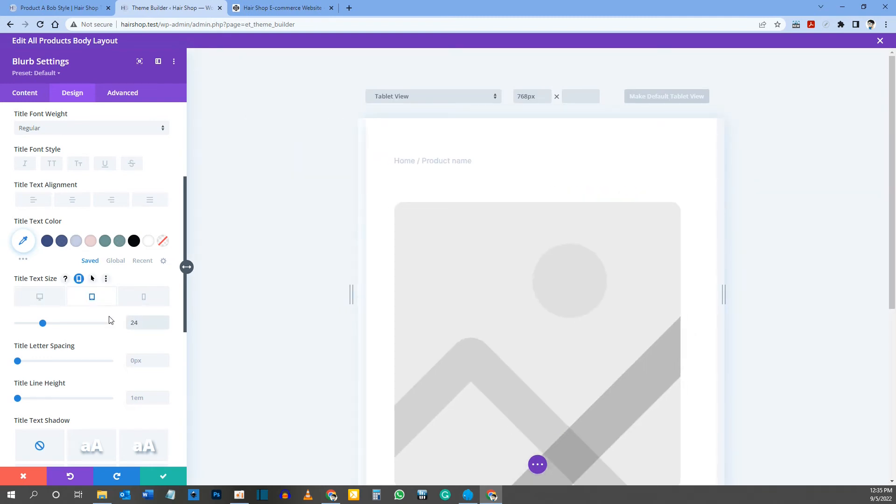
click(146, 295)
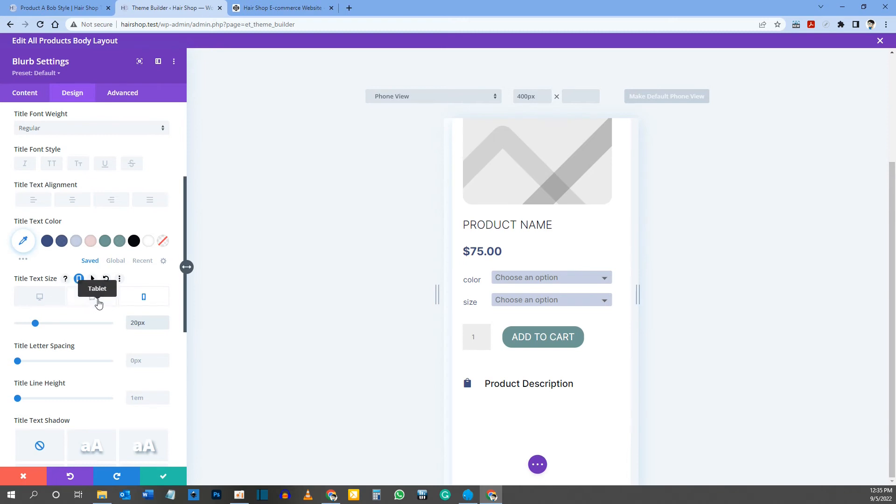
click(95, 296)
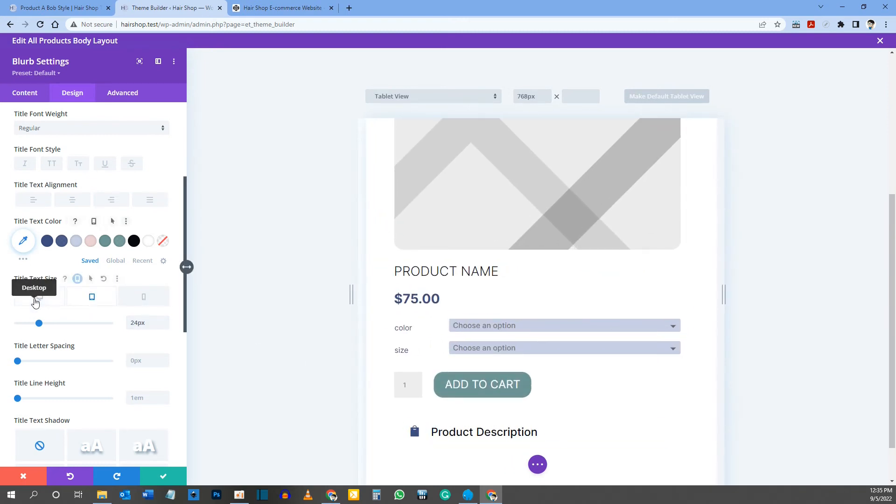
click(34, 298)
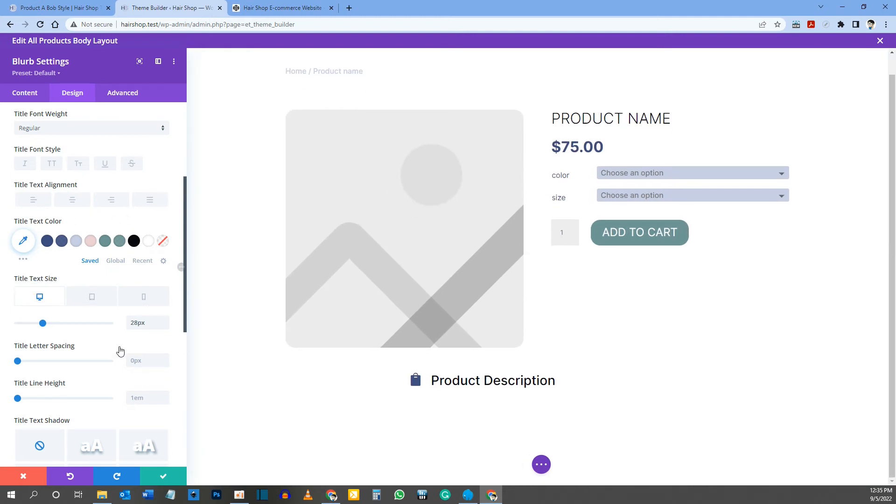
Step: Compare the Product Description heading's styling and alignment in the template with the reference product page
scroll(187, 267, up, 4)
scroll(140, 298, down, 6)
scroll(133, 282, up, 6)
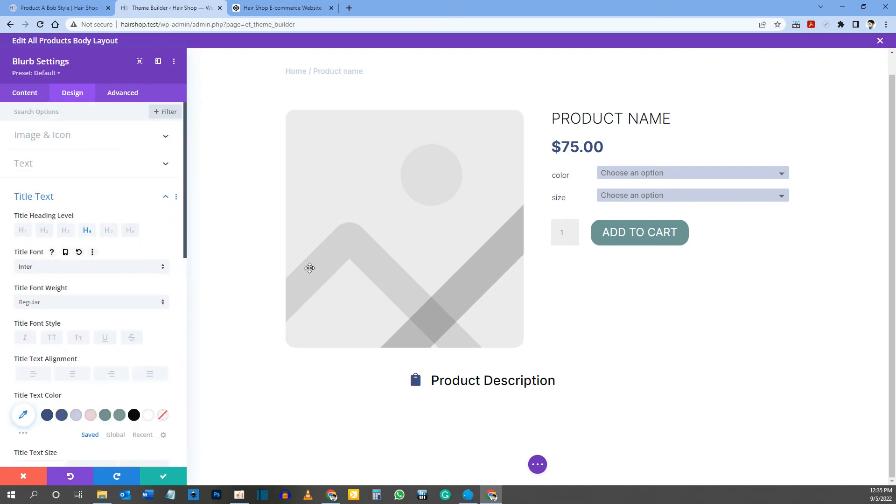
click(37, 8)
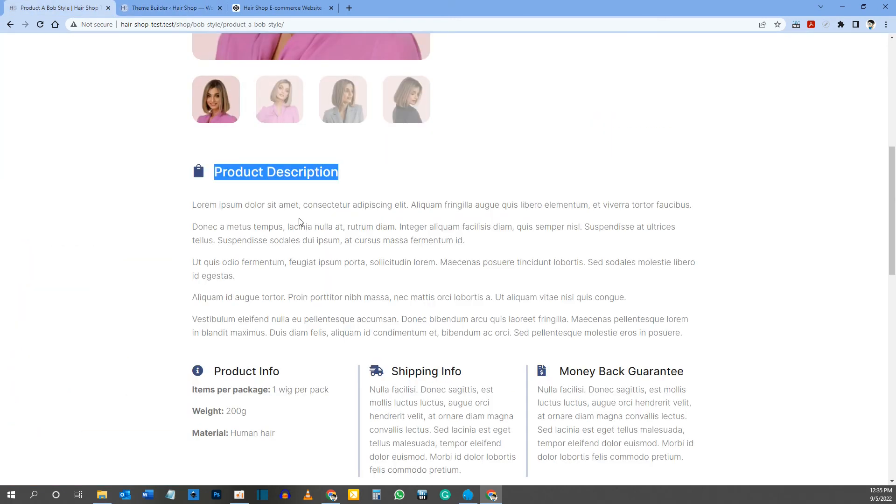
scroll(362, 246, up, 3)
click(363, 312)
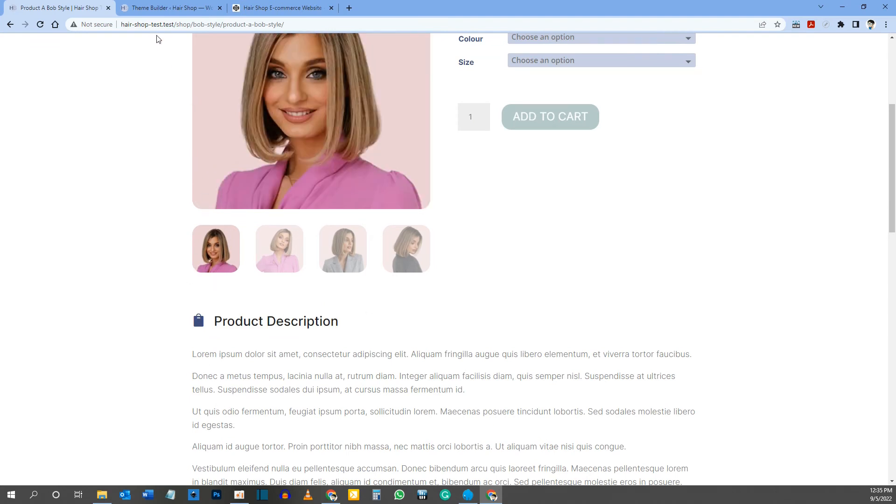
click(154, 8)
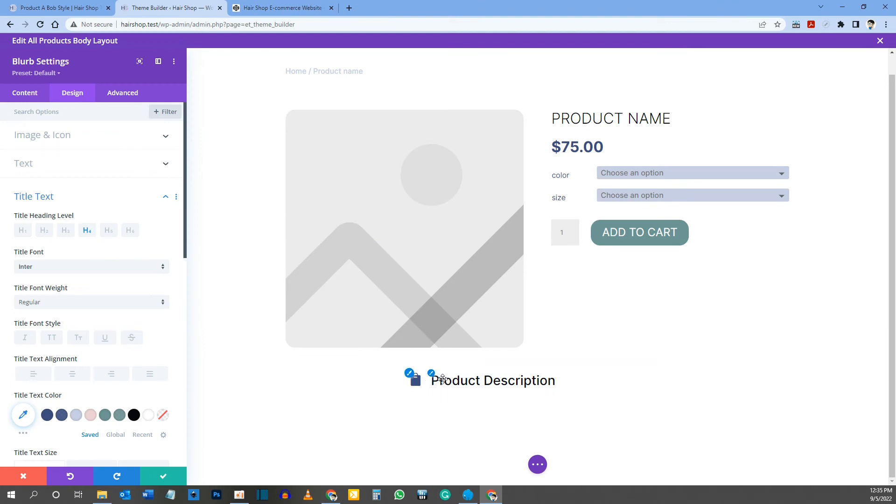
click(509, 386)
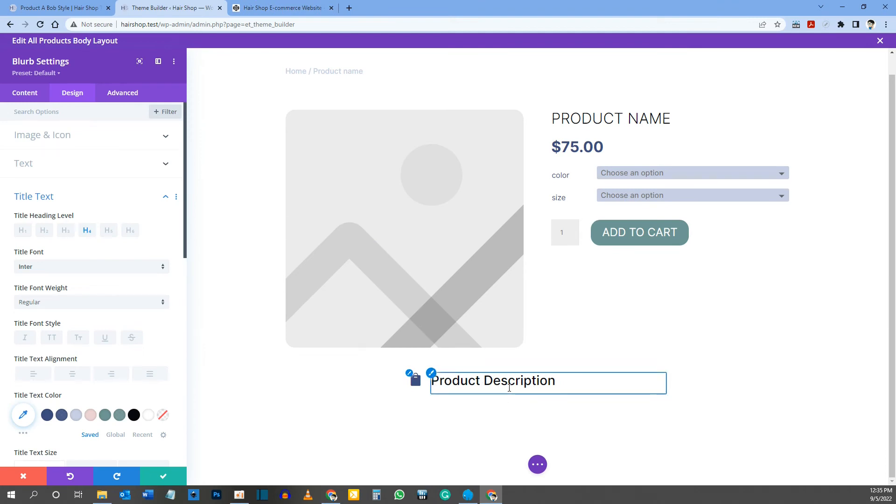
Step: Switch to the CodePen snippets and copy the Blurb Content rule "margin: 0;" from the CSS
click(285, 9)
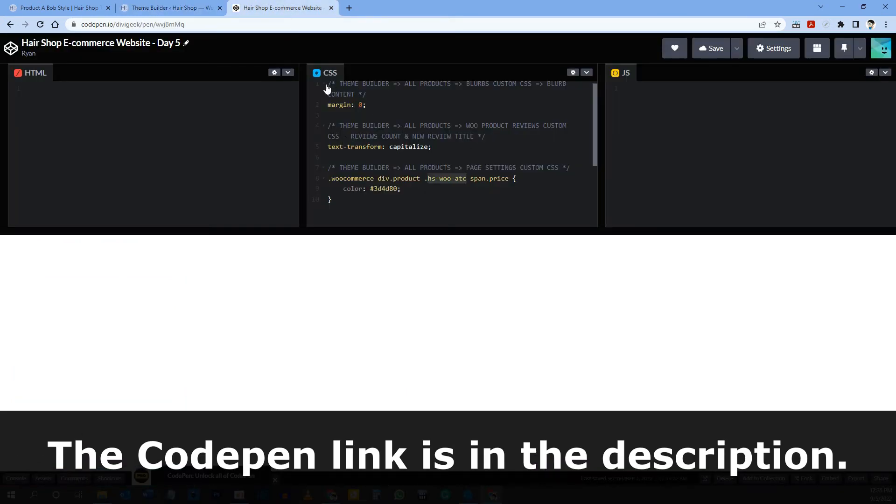
drag(328, 84, 363, 99)
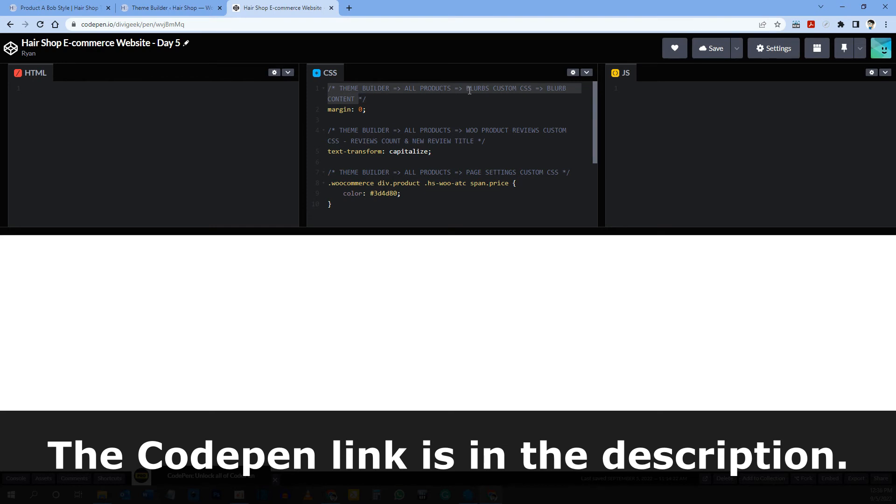
click(547, 89)
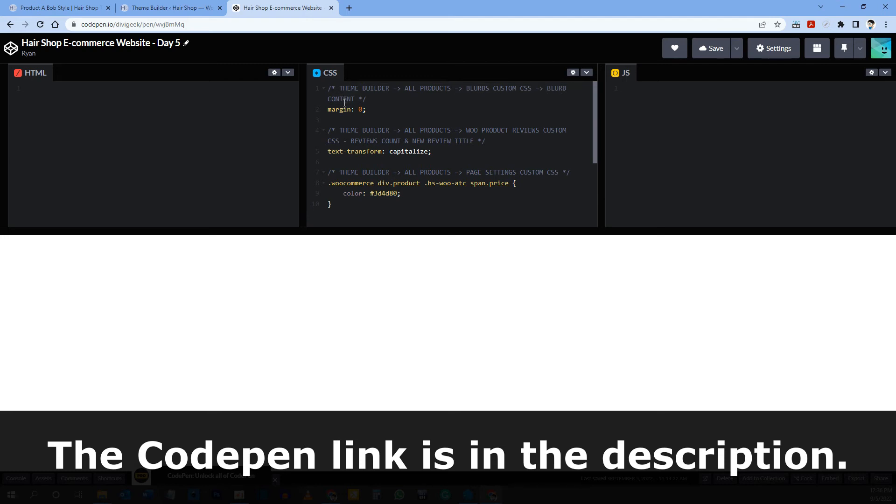
drag(329, 108, 360, 108)
right_click(364, 110)
click(400, 144)
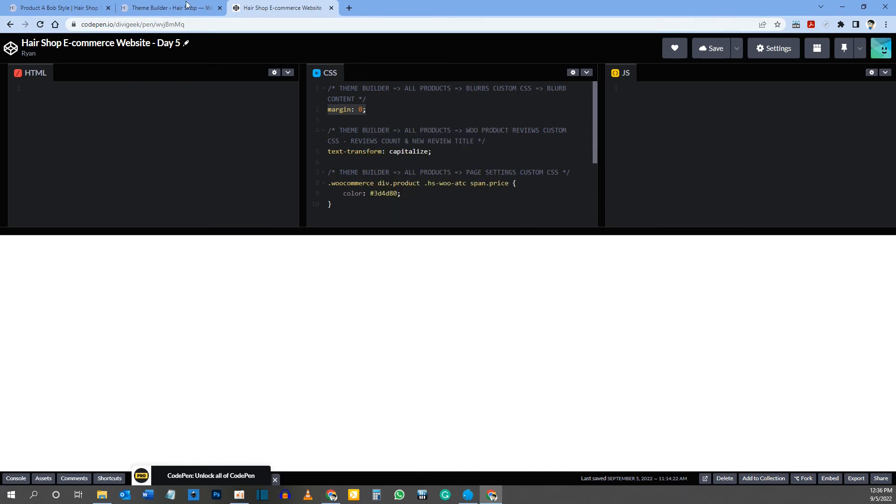
Step: Back in the Theme Builder, paste "margin: 0;" into the Blurb Content custom CSS and save the Blurb settings
click(186, 8)
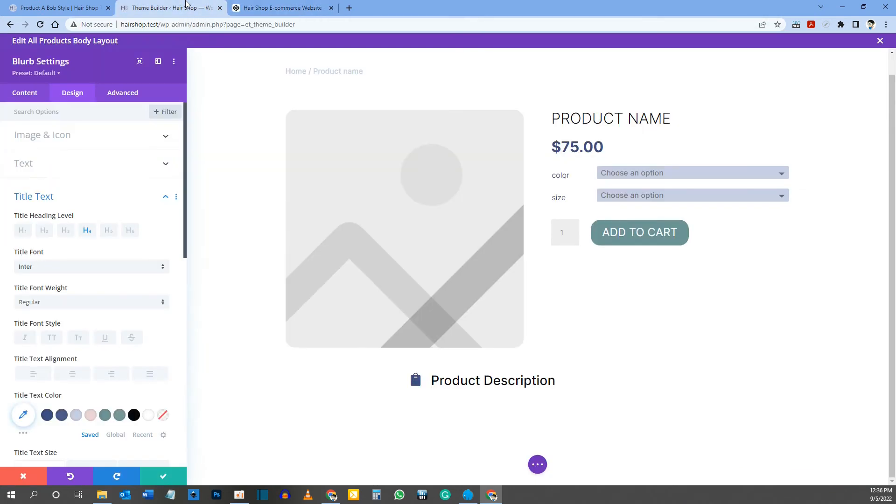
click(125, 94)
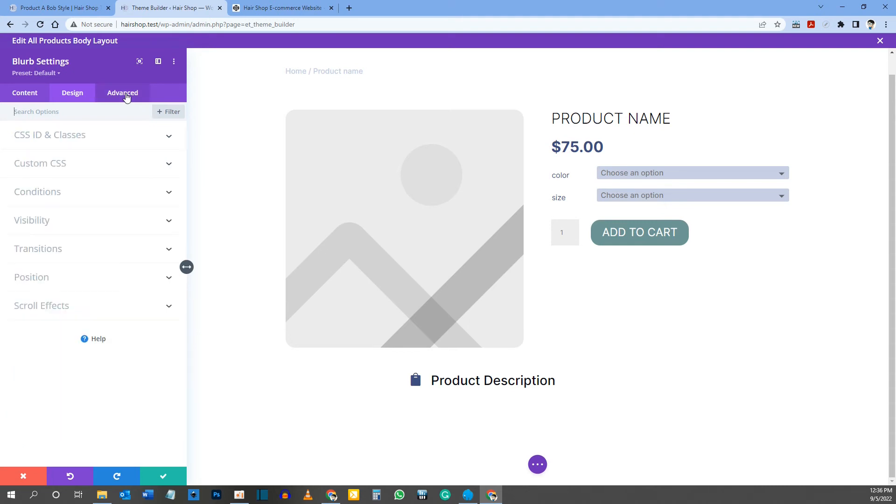
click(37, 168)
scroll(38, 164, down, 5)
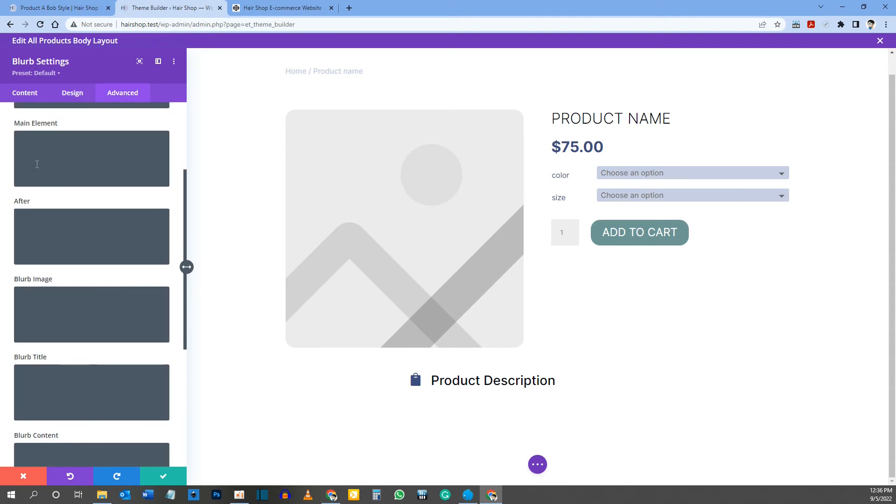
scroll(37, 165, down, 1)
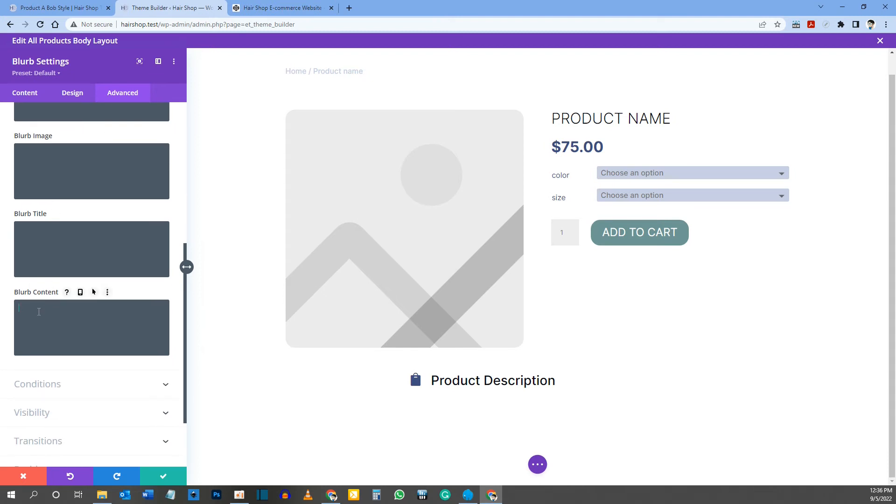
key(ctrl+v)
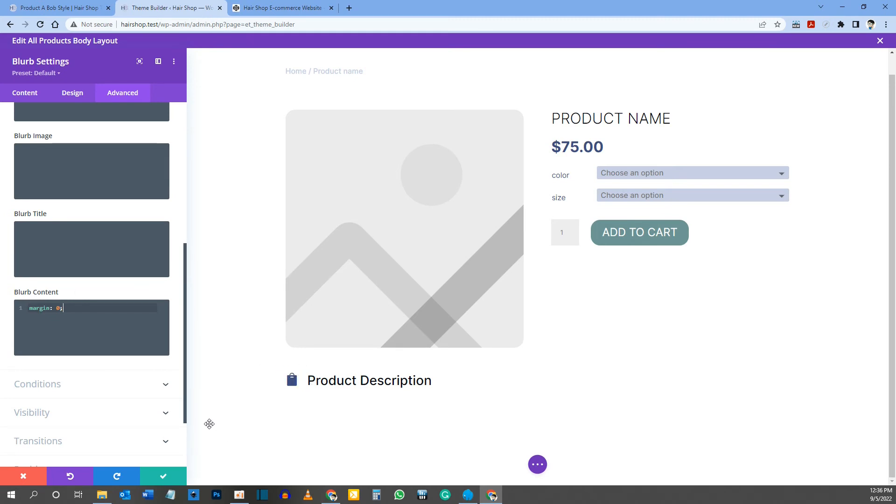
click(166, 479)
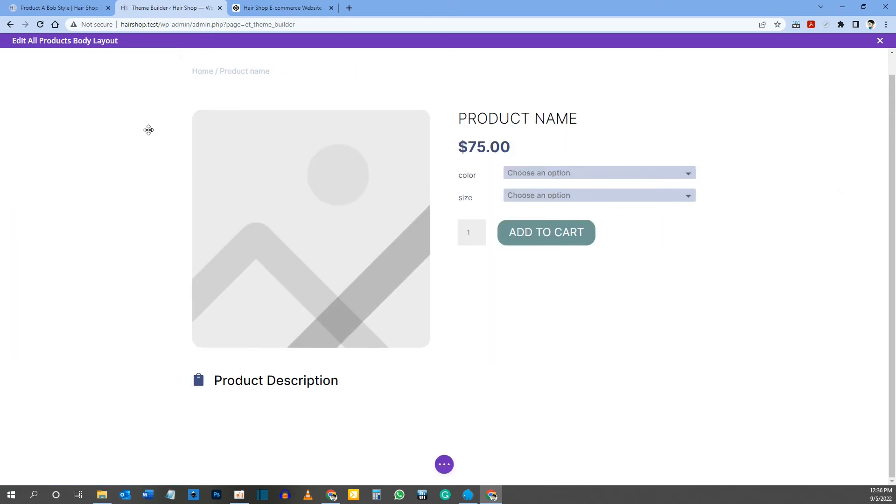
Step: Check the reference product page, then add a Woo Product Description module below the Product Description heading with its description type set to Description
click(82, 10)
scroll(228, 252, down, 2)
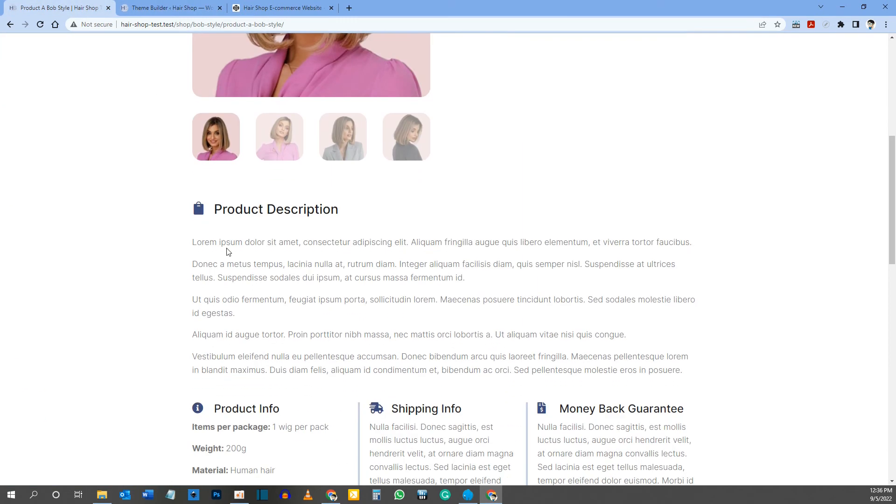
click(160, 7)
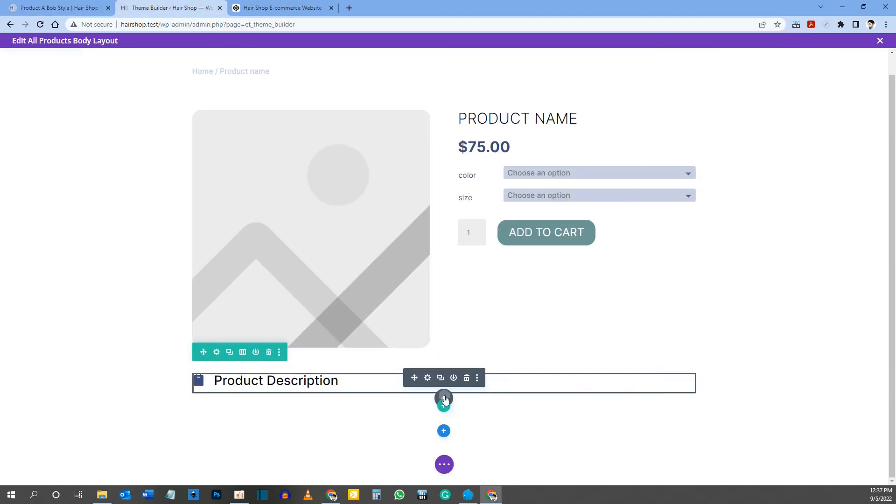
click(444, 399)
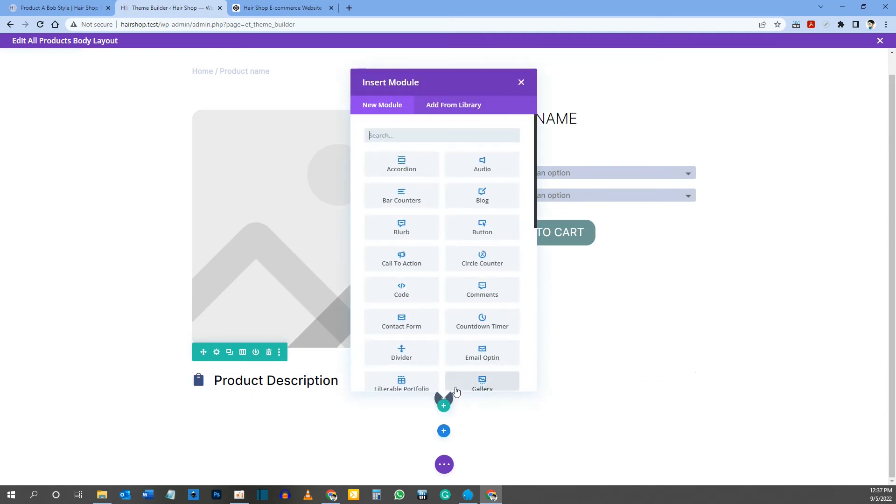
text(woo produc)
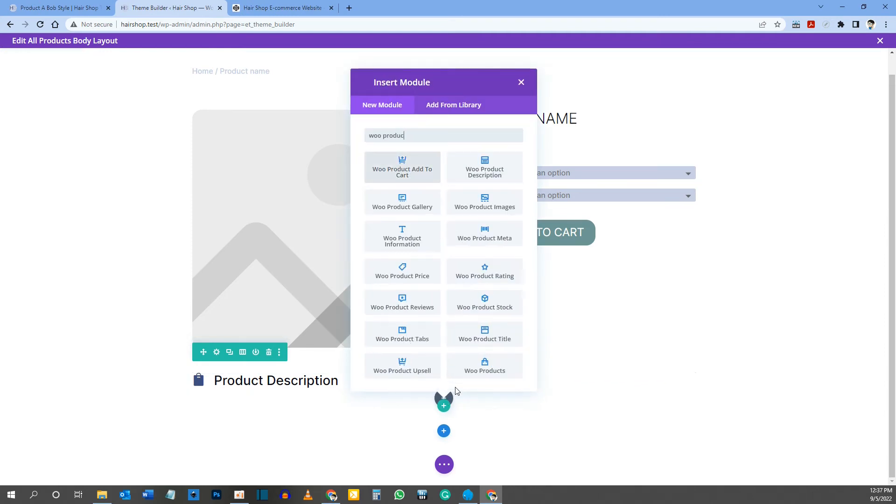
text(t des)
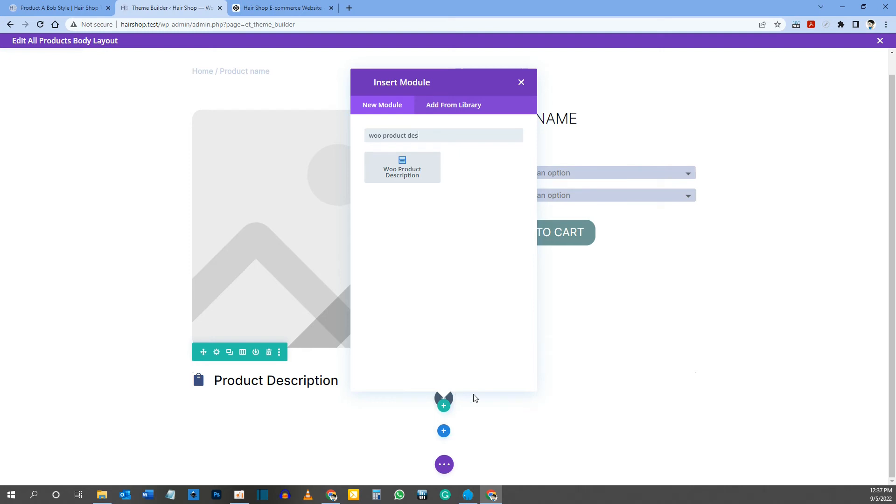
click(423, 171)
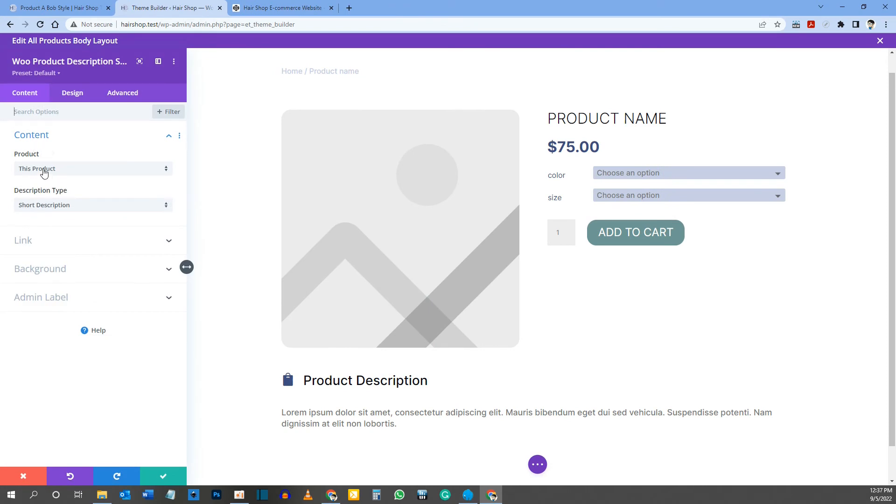
click(44, 210)
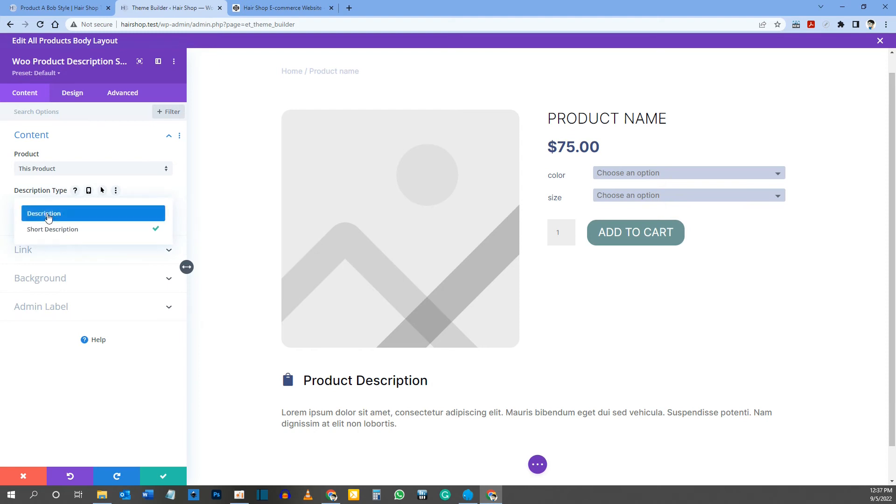
click(48, 217)
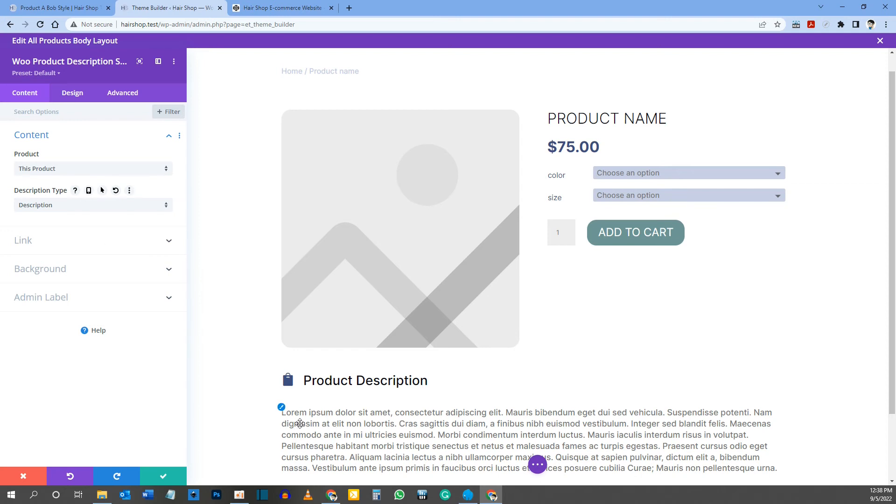
Step: Set the Woo Product Description module's text font weight to Light
click(73, 93)
click(23, 135)
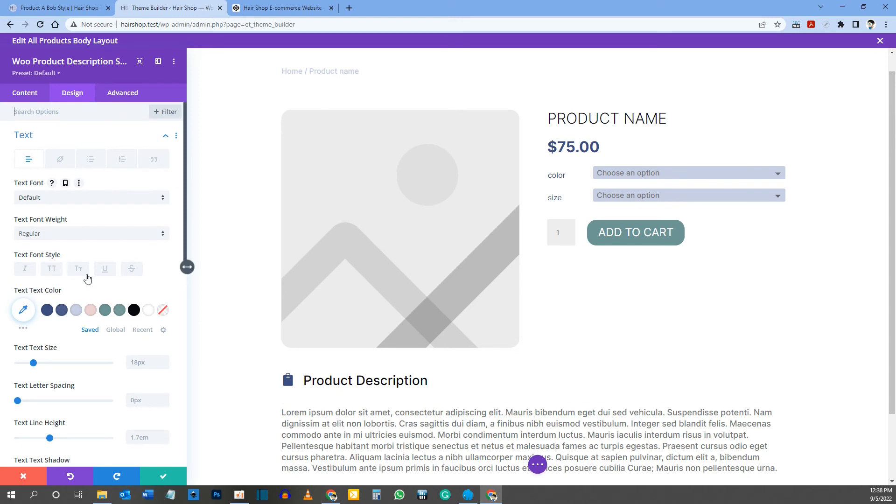
click(63, 233)
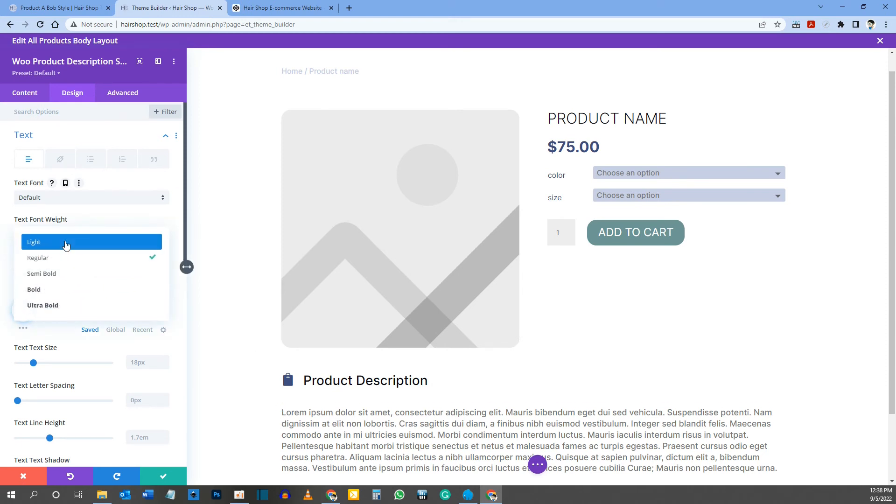
click(65, 242)
scroll(366, 418, down, 2)
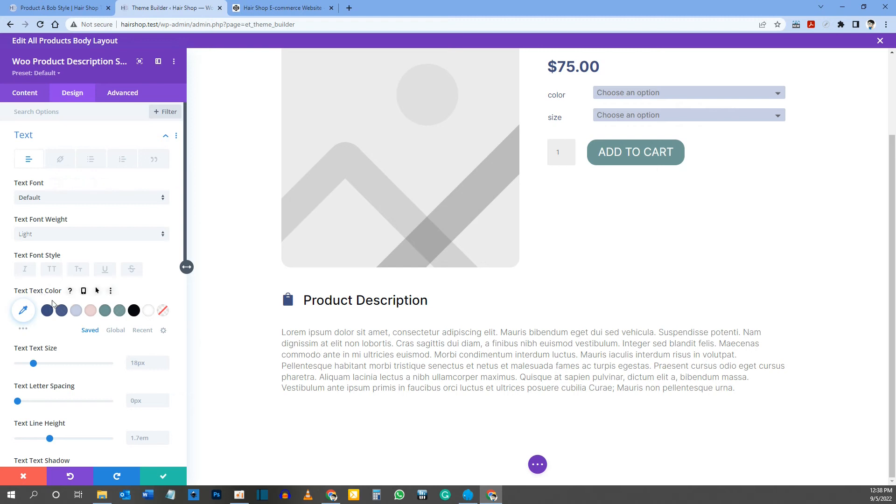
Step: Enable responsive text sizes for the Woo Product Description, set 16px on phone, and save the module settings
scroll(52, 303, down, 1)
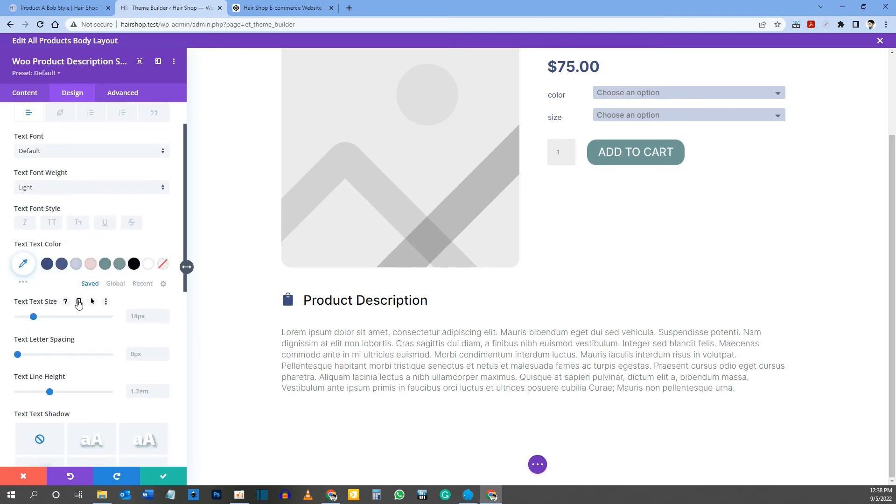
click(79, 304)
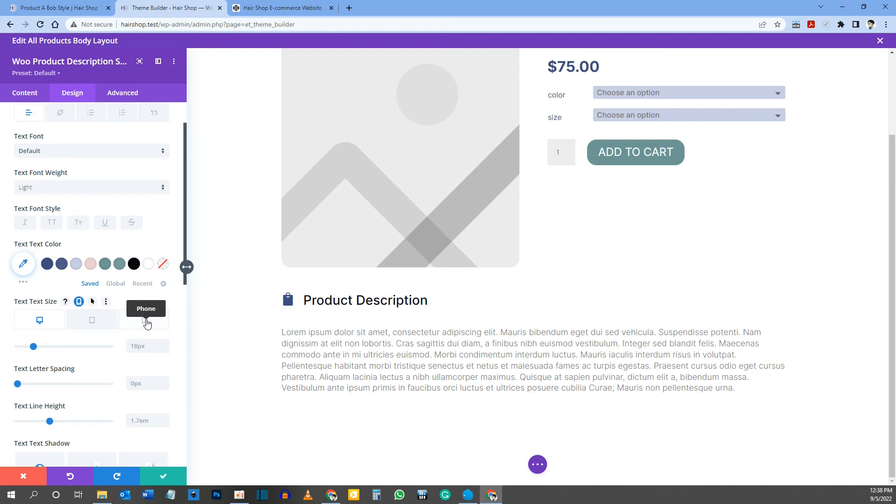
click(146, 322)
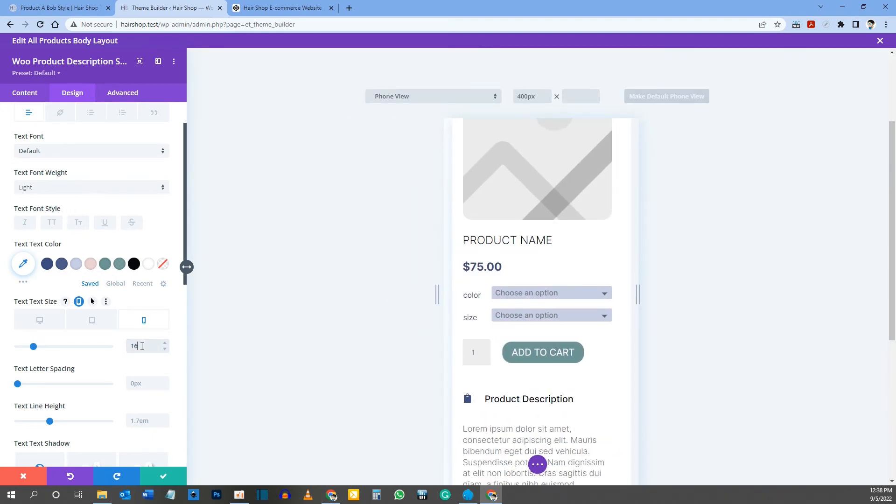
click(142, 346)
text(16px)
scroll(526, 278, down, 5)
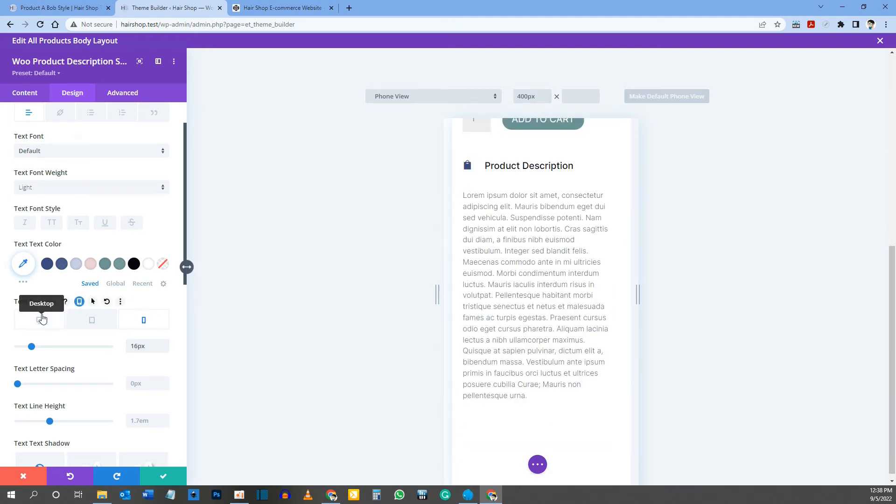
click(42, 318)
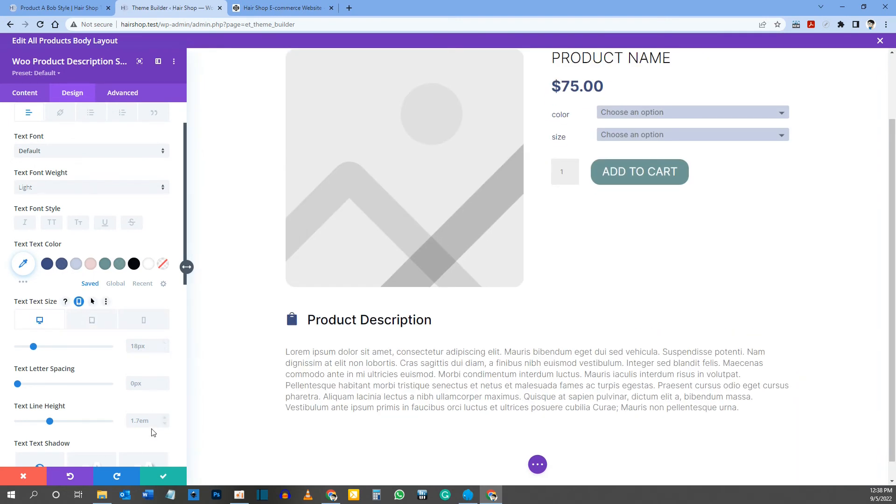
click(162, 476)
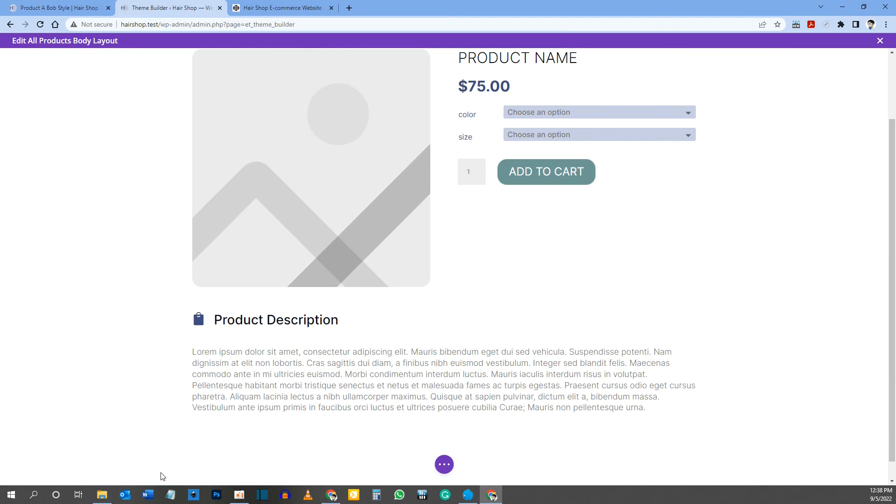
Step: Check the section below the description on the reference page and insert an empty row of three equal columns under the template's description
click(58, 8)
scroll(290, 251, down, 5)
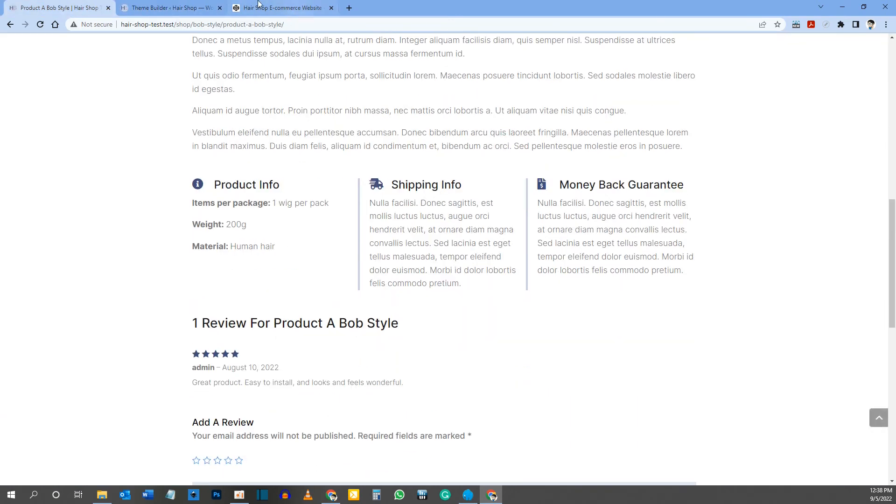
click(166, 8)
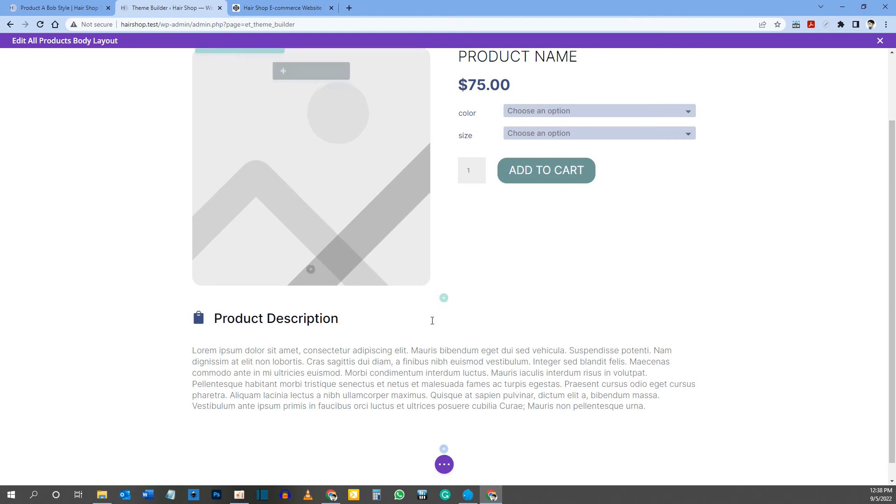
scroll(441, 411, down, 1)
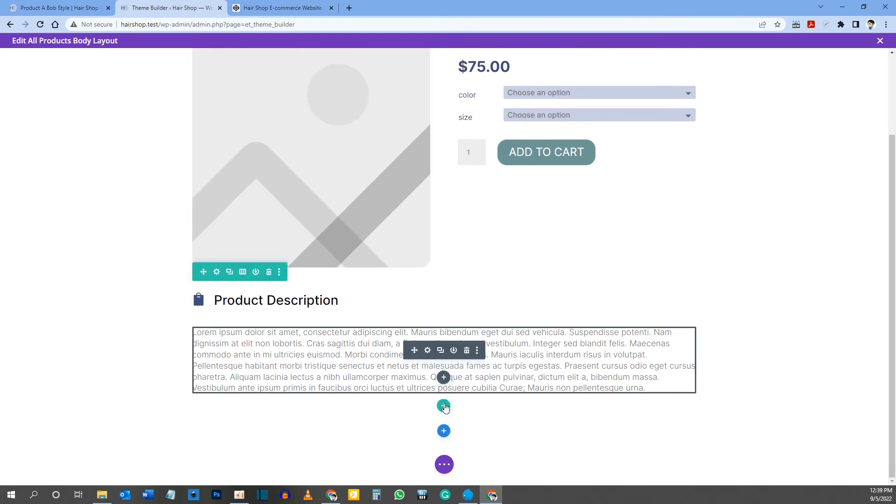
click(444, 405)
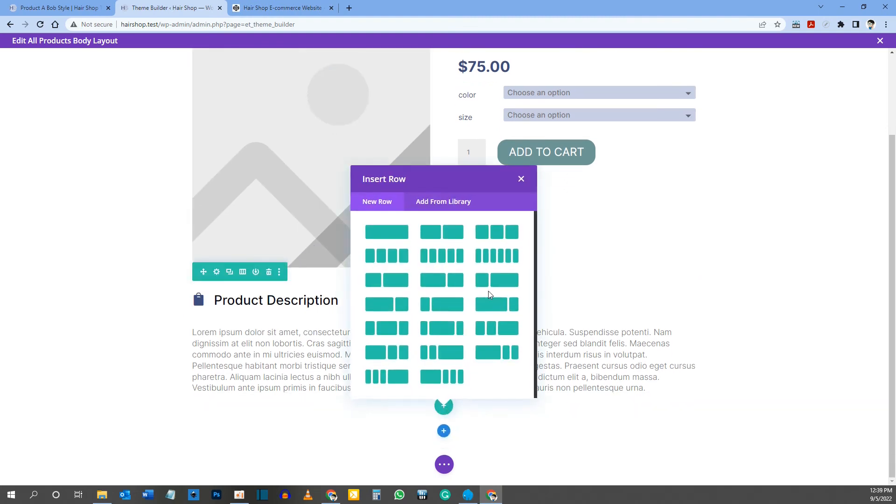
click(497, 234)
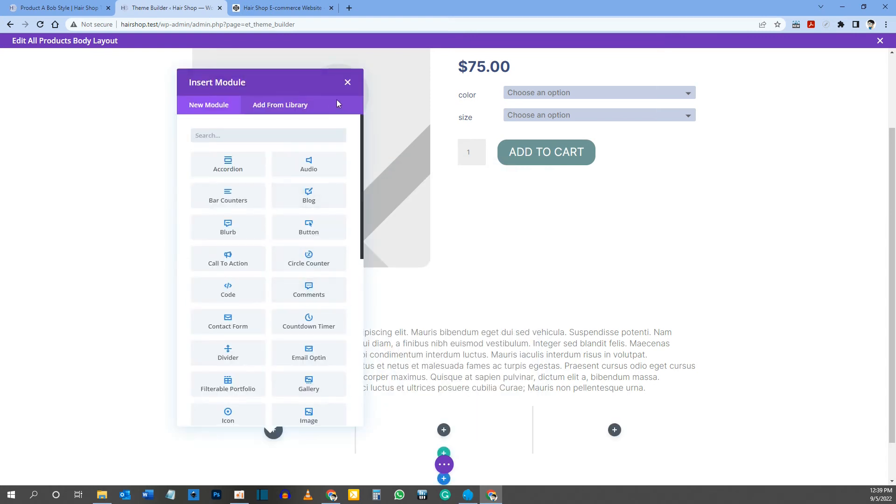
click(347, 84)
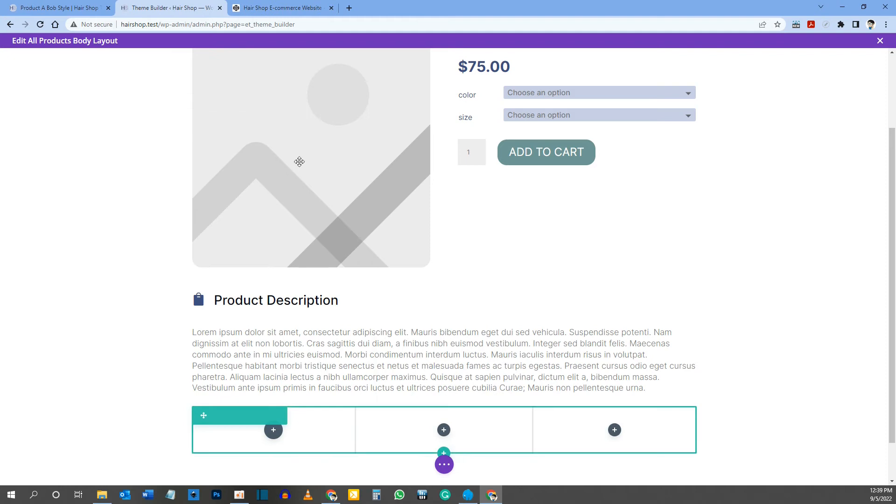
Step: Duplicate the Product Description Blurb three times and move one copy into each column of the new row
scroll(274, 286, down, 1)
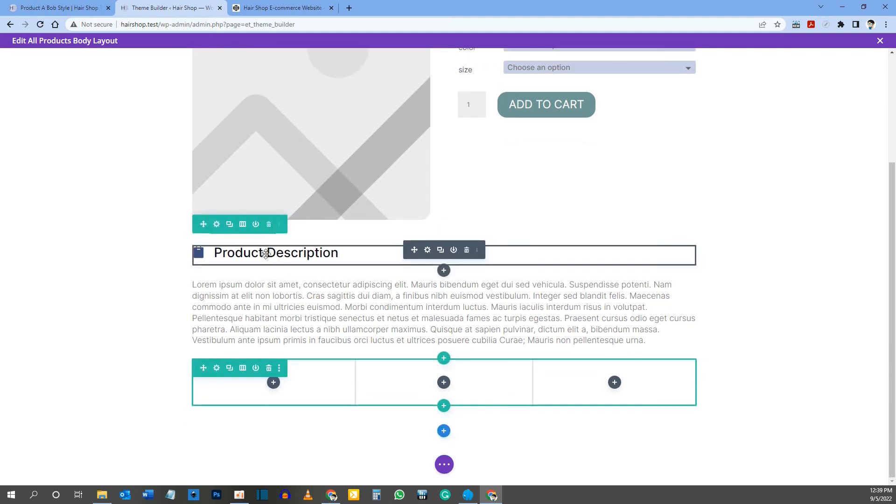
click(441, 251)
click(441, 251)
click(441, 251)
scroll(442, 256, down, 1)
scroll(443, 256, down, 1)
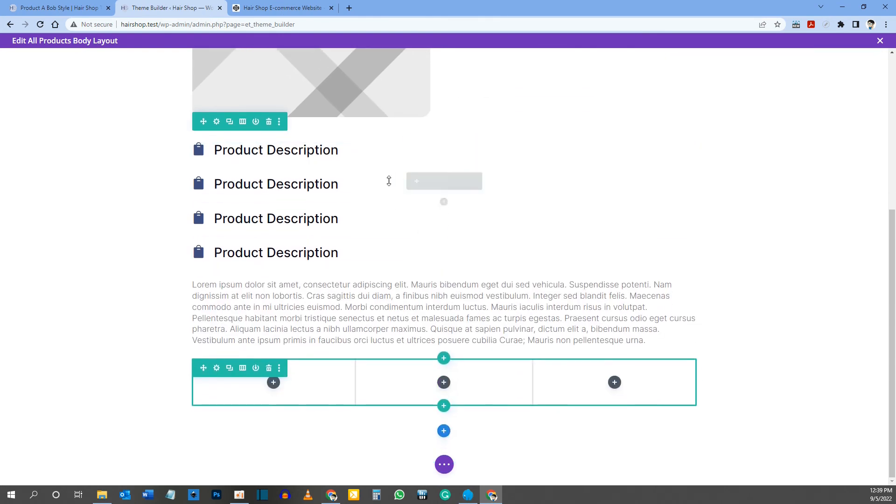
drag(414, 182, 266, 380)
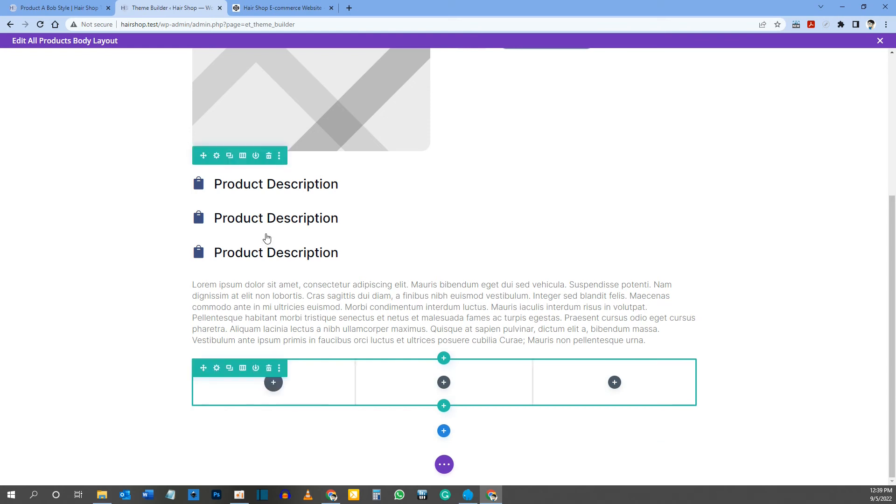
drag(412, 215, 443, 387)
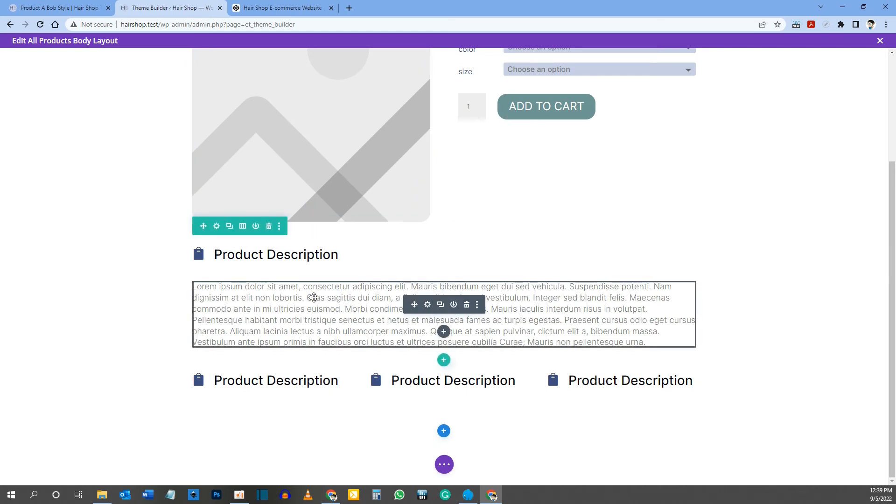
Step: Duplicate the Woo Product Description module and move the copy below the Blurb in the row's first column
click(440, 304)
scroll(423, 306, down, 2)
drag(406, 311, 245, 401)
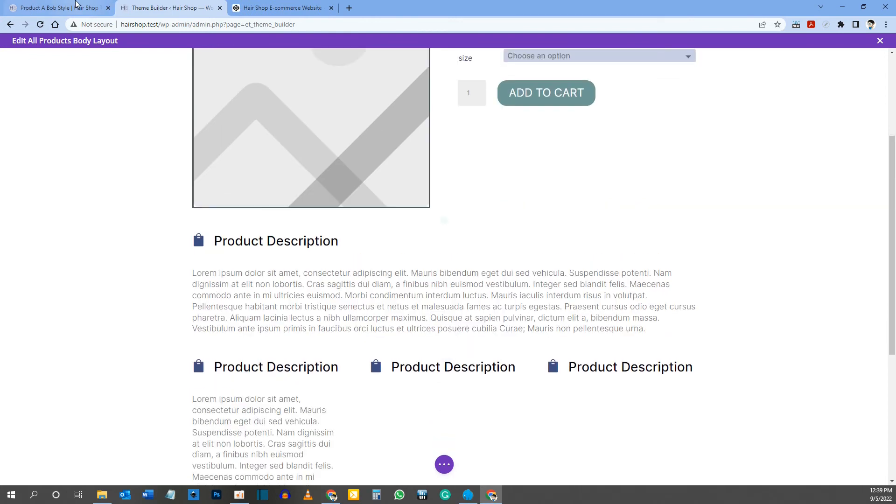
Step: Copy the "Product Info" heading from the reference product page and paste it as the title of the first column's Blurb in the template
click(77, 4)
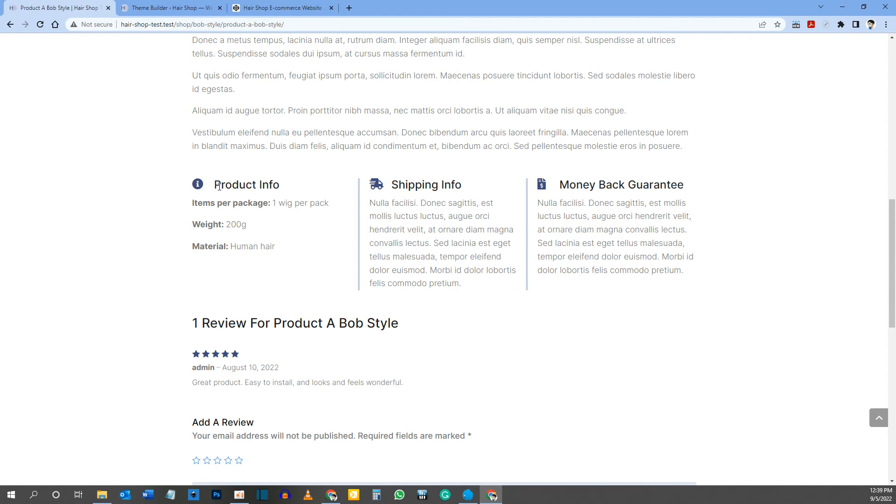
drag(214, 184, 293, 189)
right_click(271, 185)
click(285, 191)
click(160, 6)
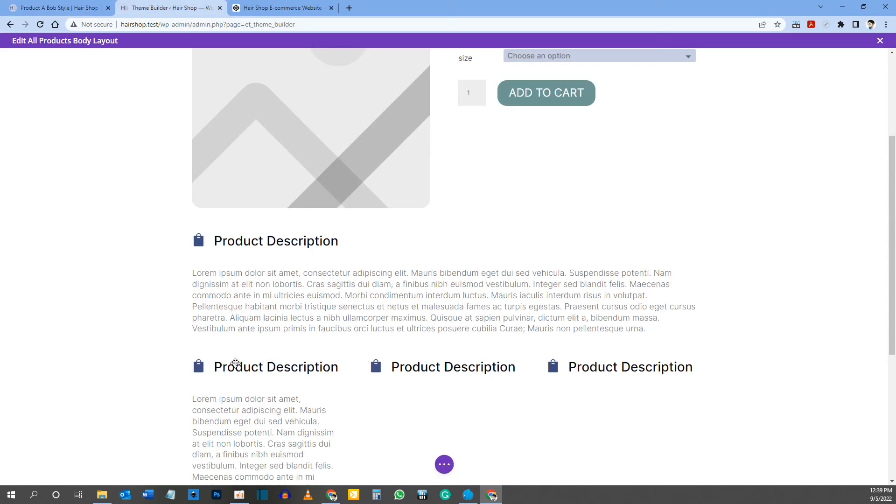
mouse_move(237, 366)
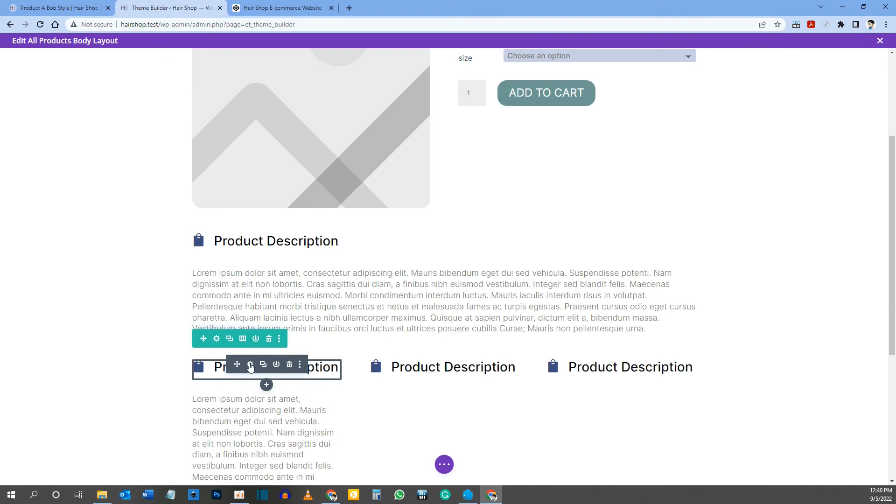
click(250, 367)
drag(84, 168, 8, 171)
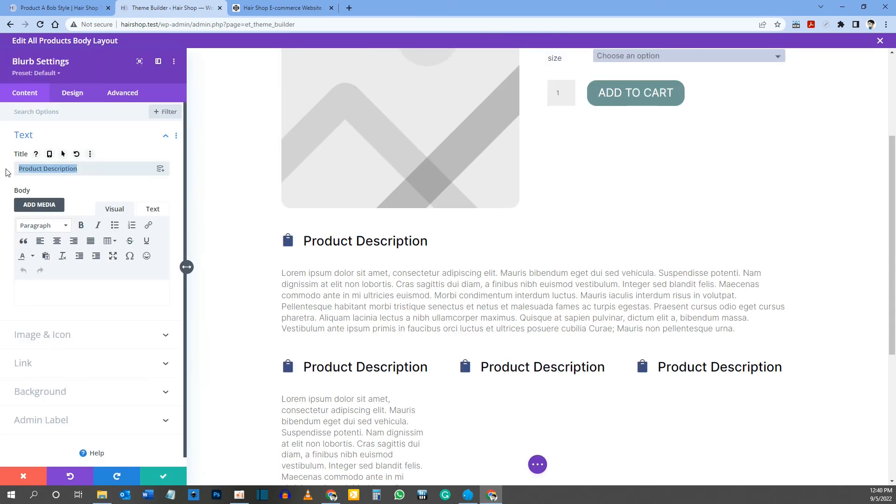
key(ctrl+v)
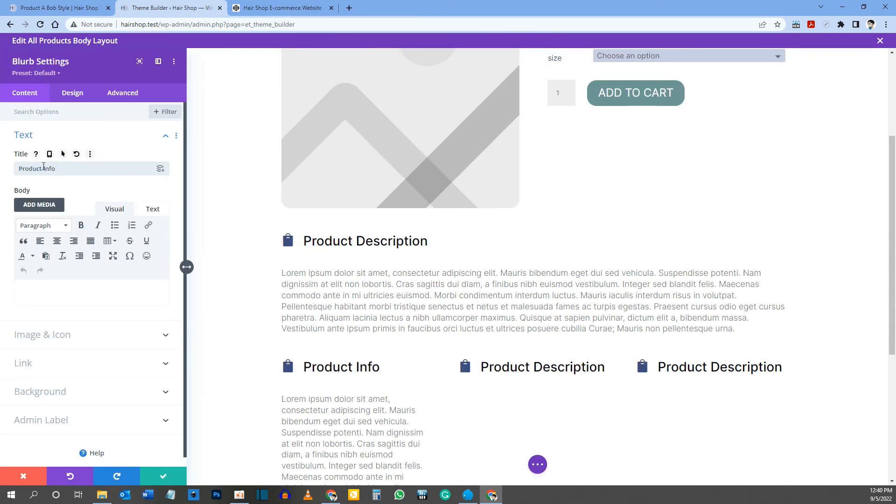
Step: Find icons matching "info" and set the Product Info Blurb's icon to the solid info circle, saving the module
click(47, 336)
click(60, 232)
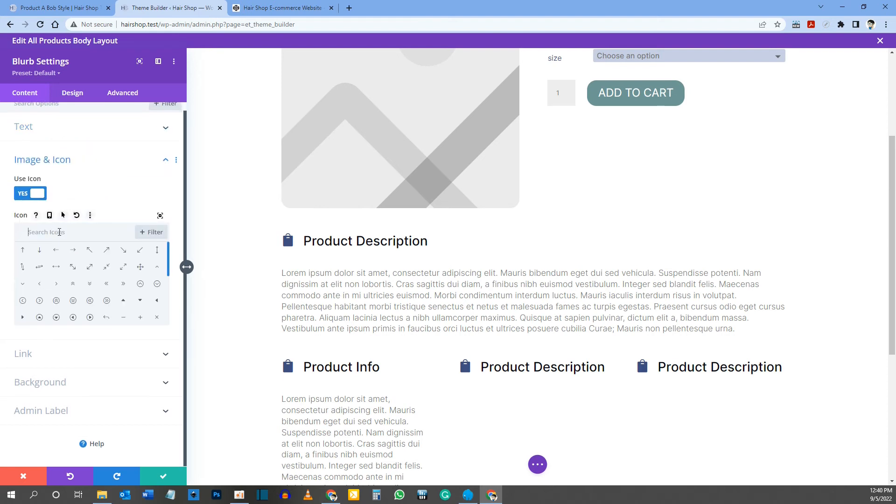
text(info)
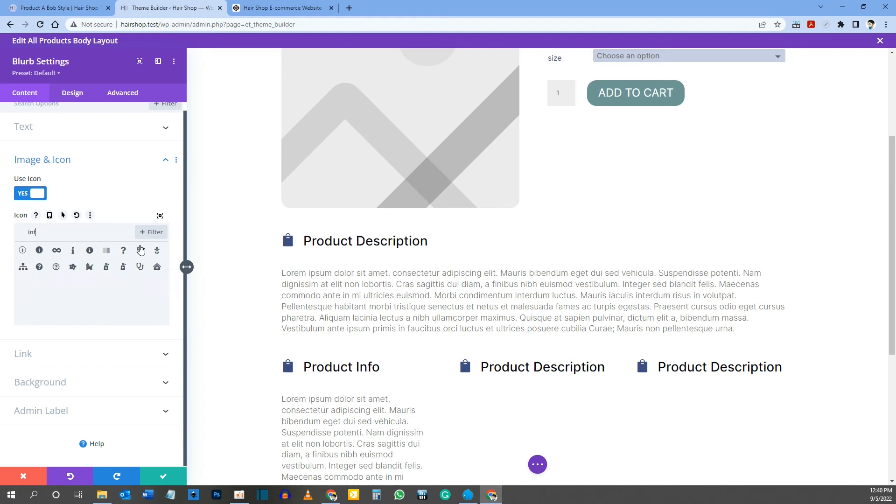
click(39, 252)
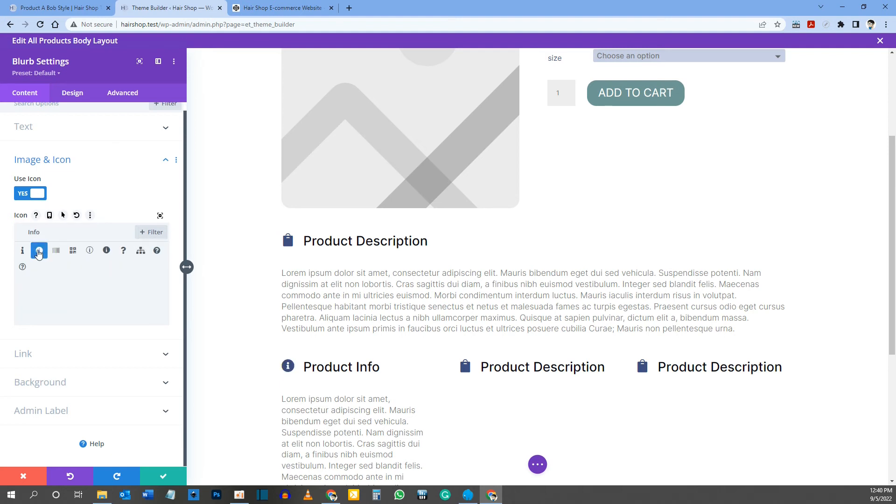
click(164, 477)
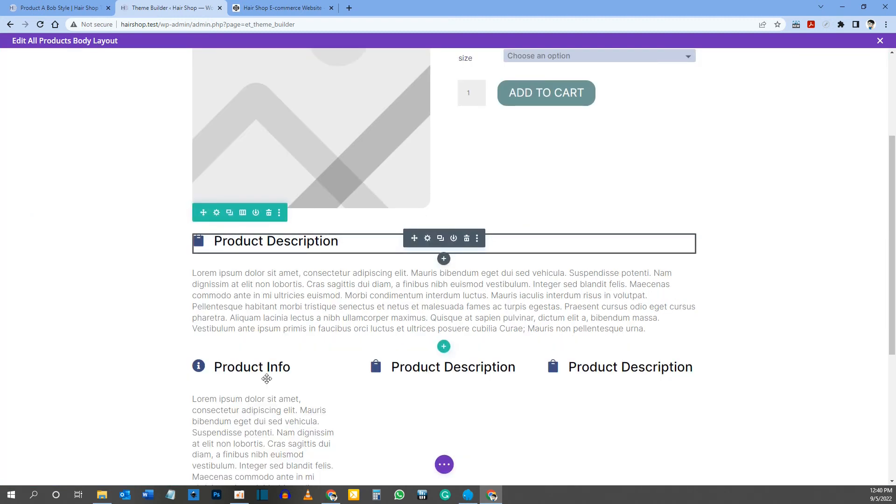
Step: Set the description type of the Woo Product Description module below Product Info to Short Description and save it
scroll(285, 318, down, 2)
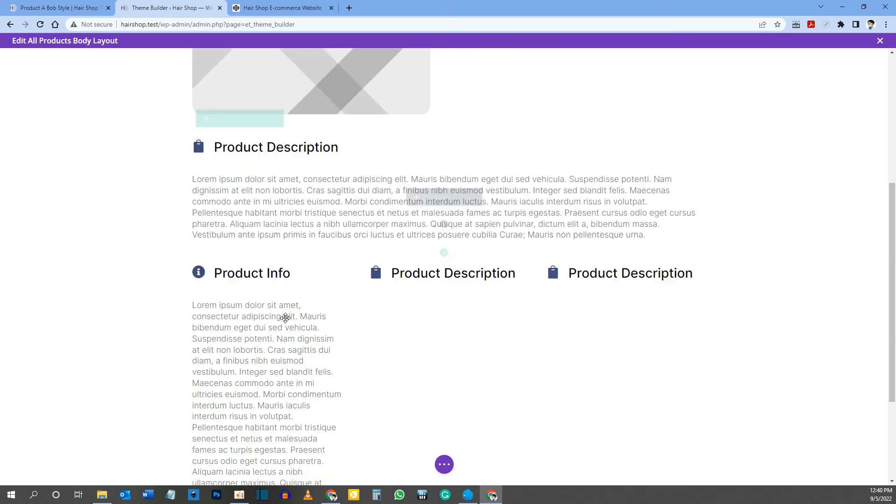
scroll(285, 318, down, 2)
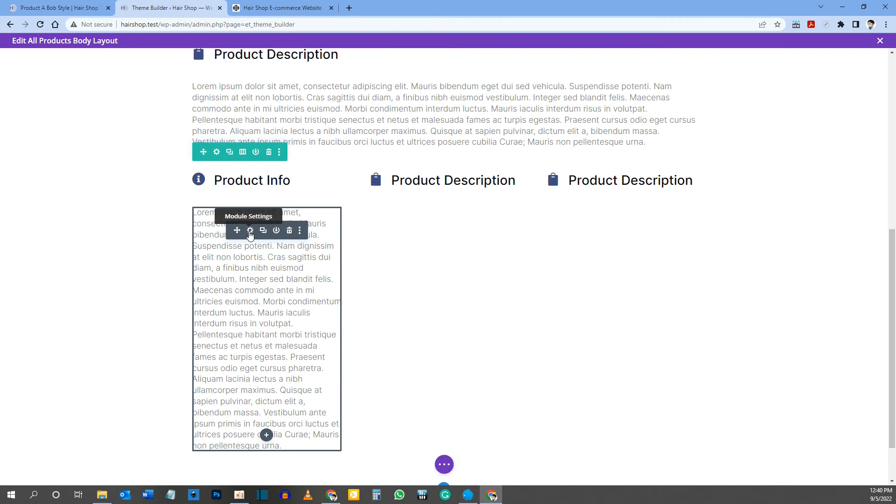
click(250, 231)
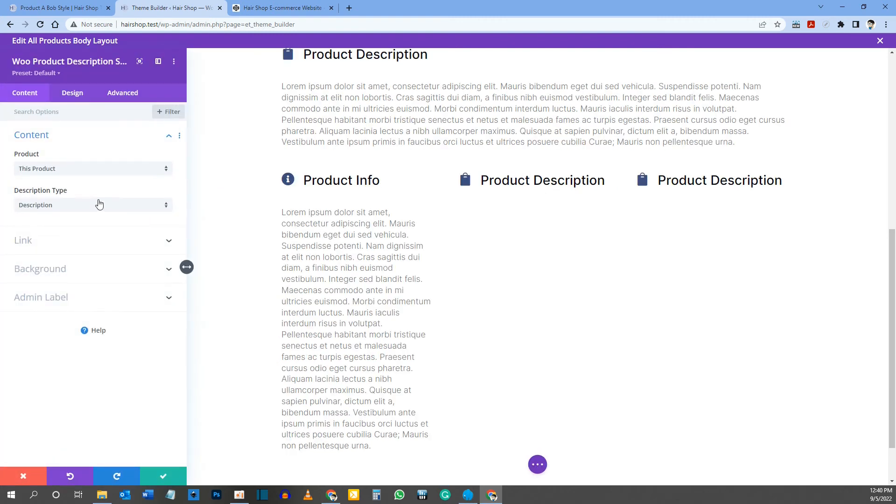
click(32, 210)
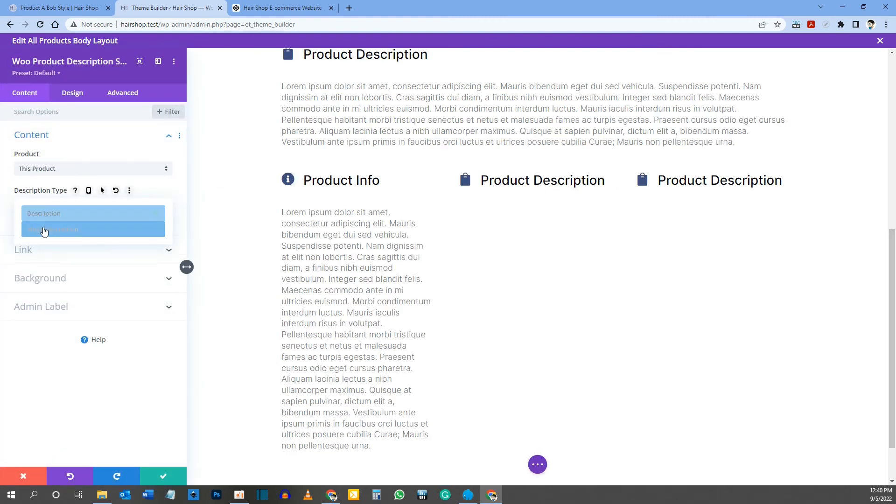
click(42, 231)
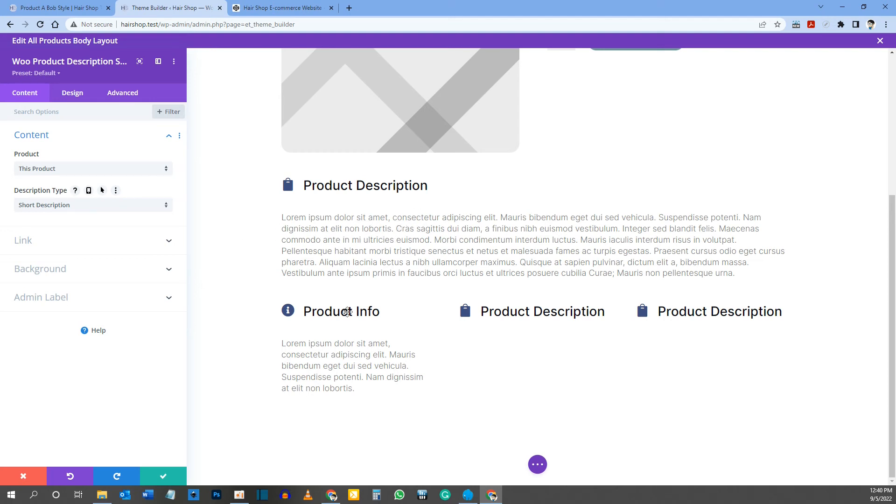
click(164, 477)
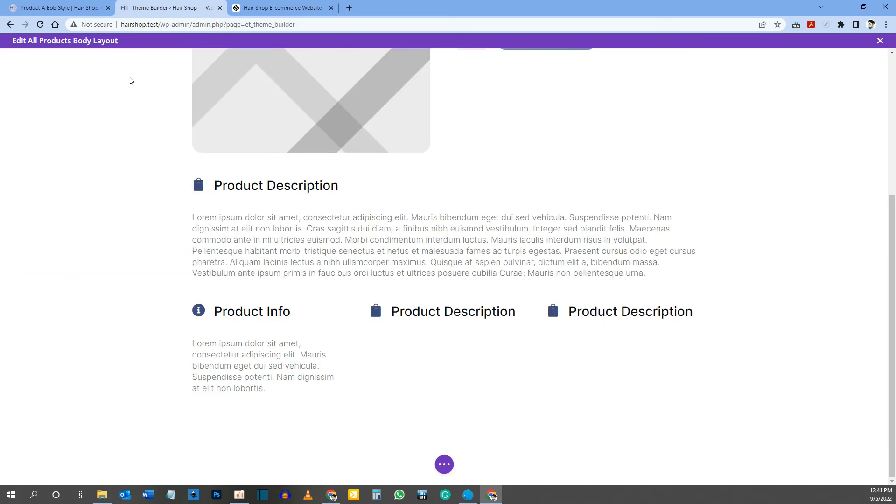
Step: Copy the "Shipping Info" heading from the reference product page and paste it as the title of the second column's Blurb
click(70, 10)
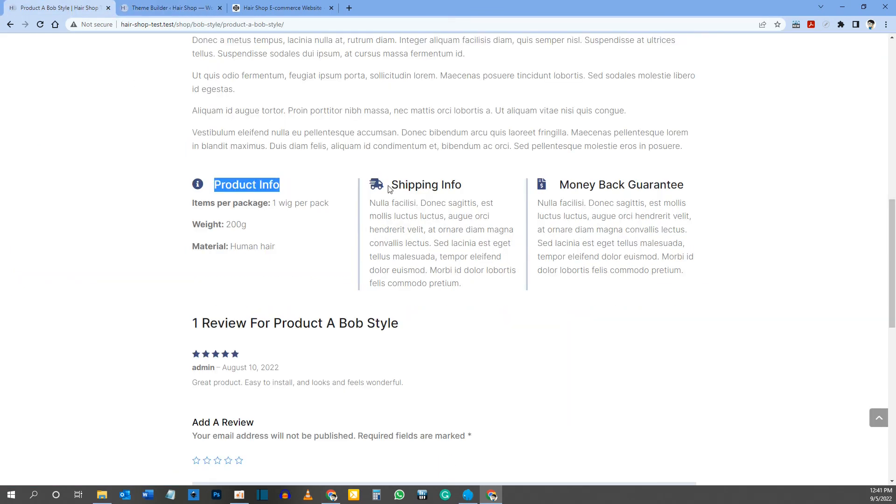
drag(392, 185, 462, 186)
right_click(451, 186)
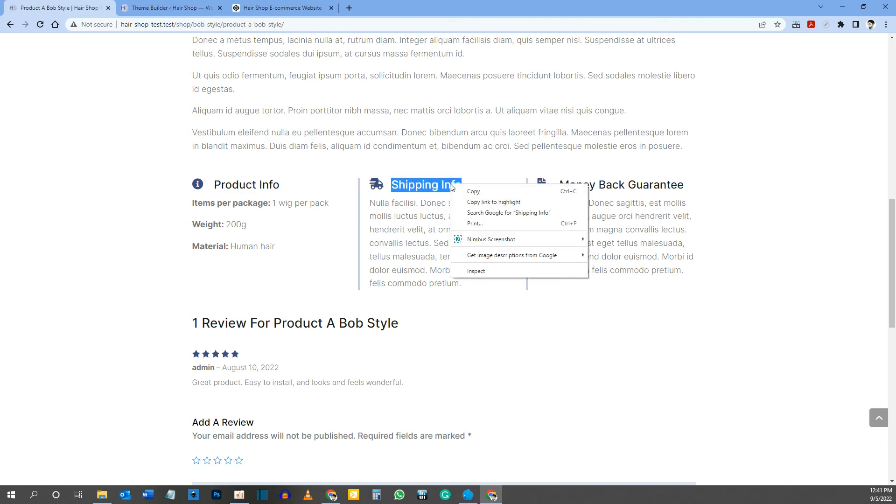
click(472, 191)
click(169, 8)
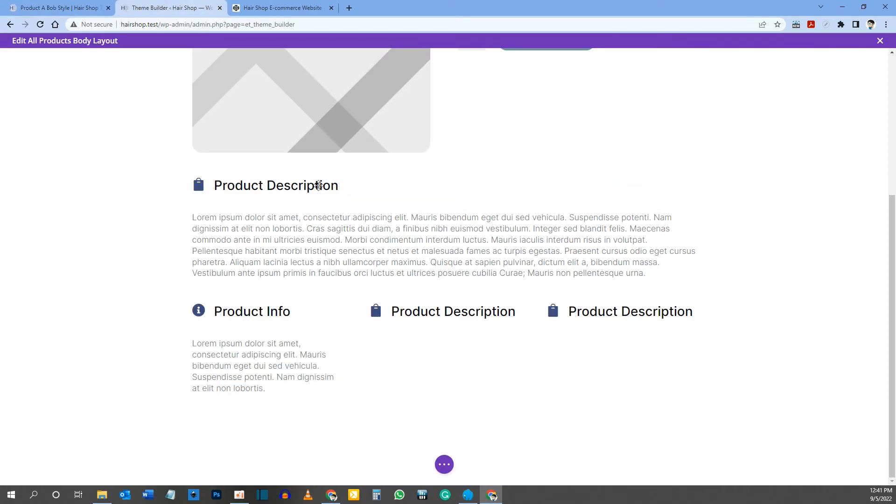
mouse_move(428, 314)
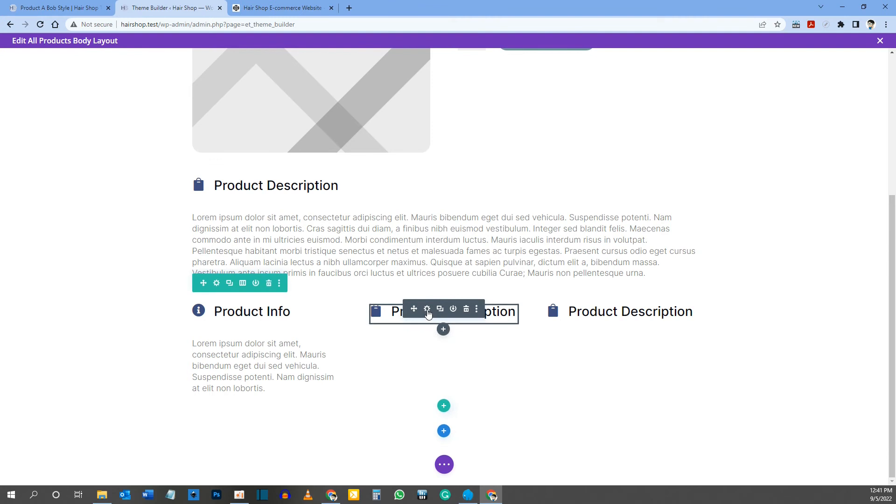
click(428, 311)
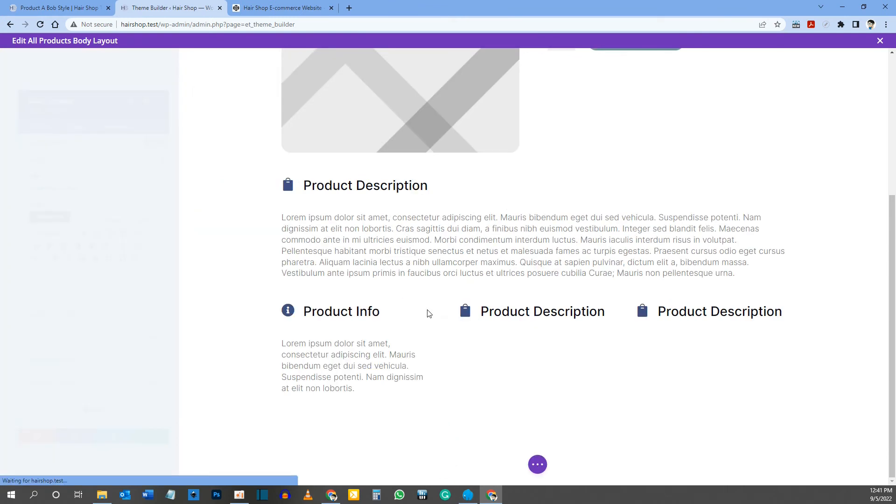
drag(79, 169, 18, 169)
key(ctrl+v)
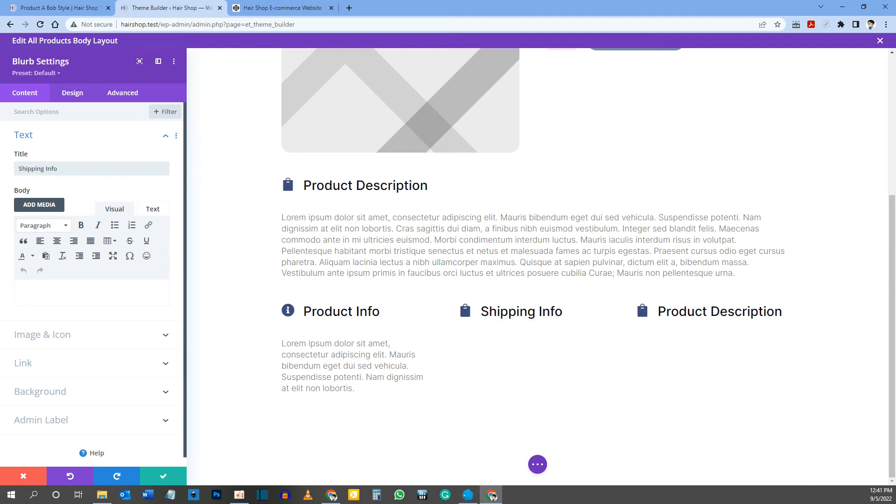
Step: Find icons matching "shipping", give the Shipping Info Blurb the fast delivery truck icon, and save the module
click(59, 336)
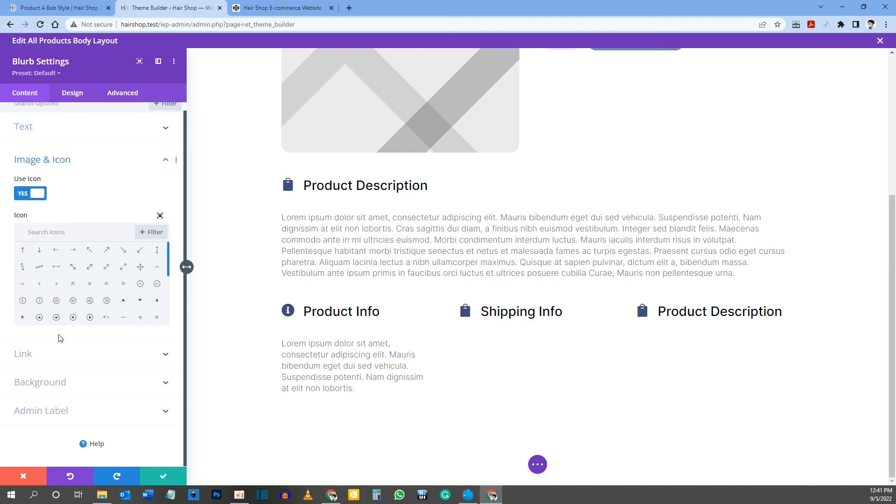
click(56, 233)
text(shipping)
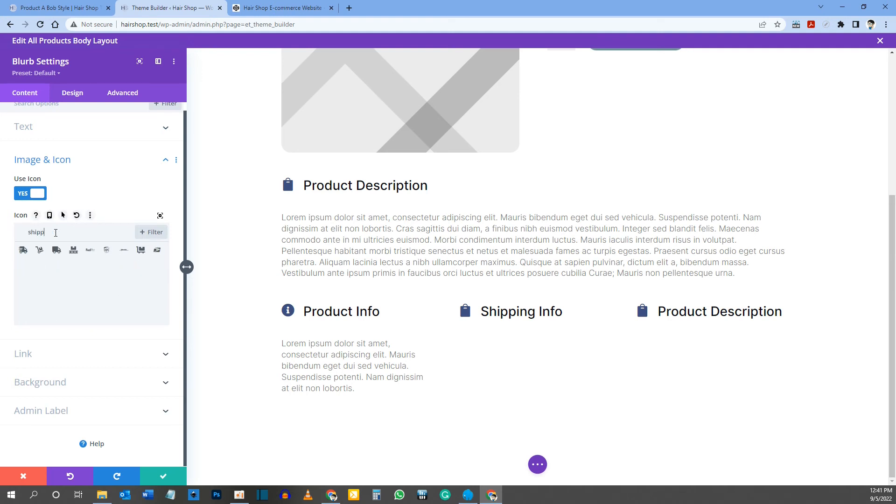
click(23, 250)
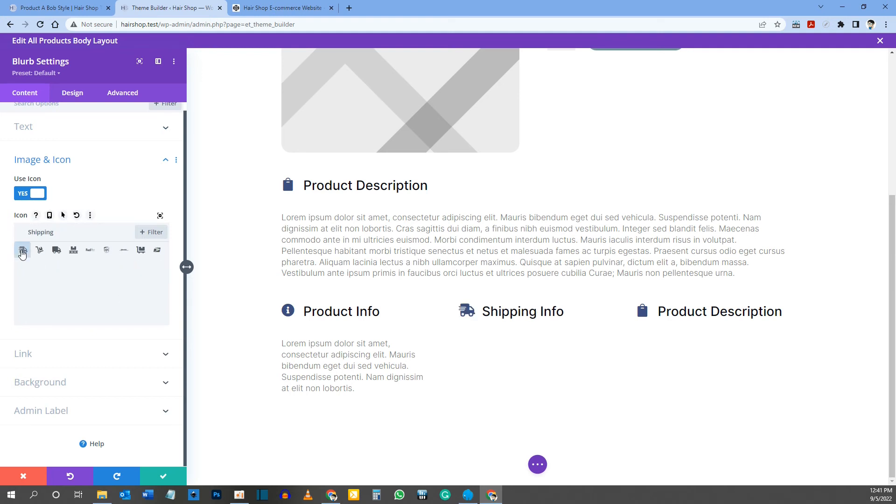
click(176, 471)
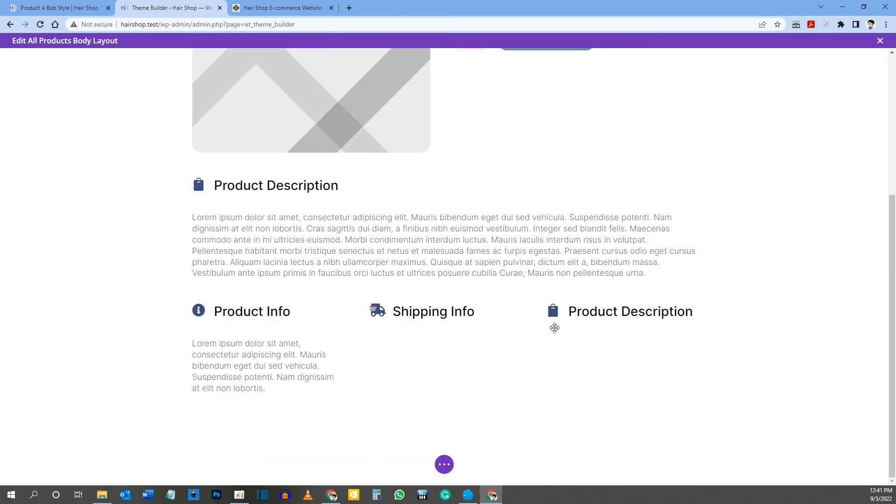
Step: Copy the "Money Back Guarantee" heading from the reference product page and paste it as the title of the third column's Blurb
click(56, 8)
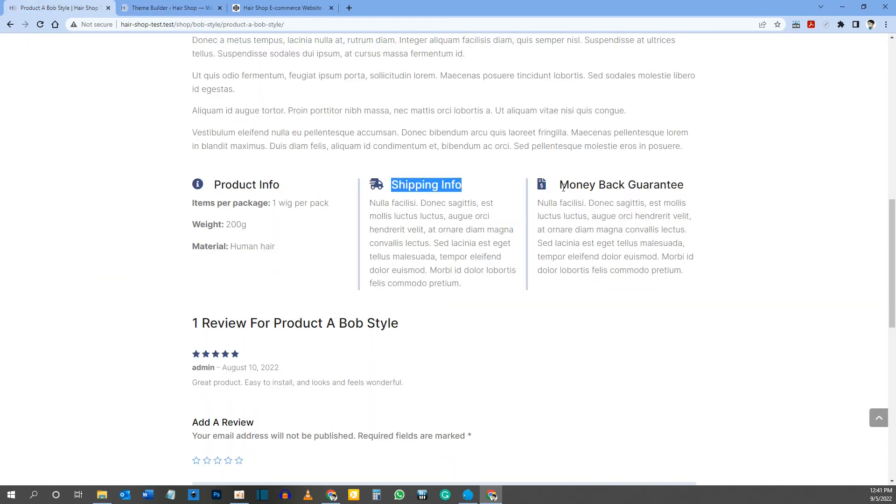
drag(560, 187, 684, 187)
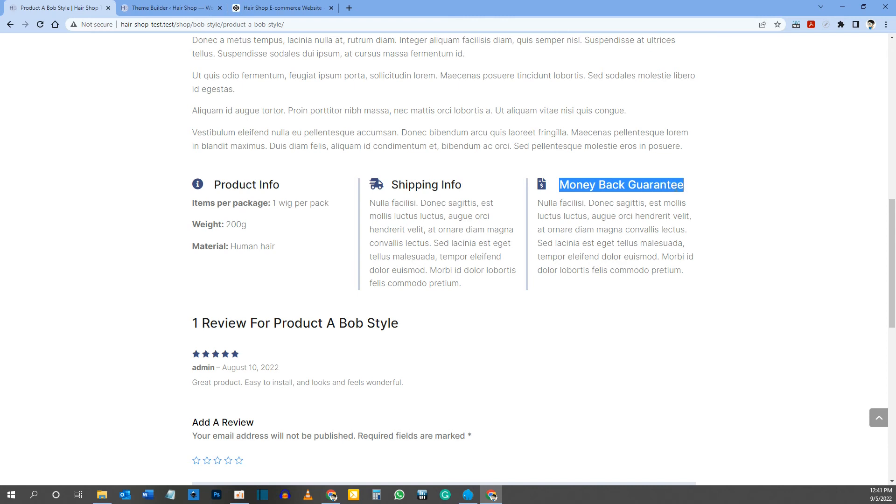
right_click(679, 191)
click(696, 195)
key(ctrl+Tab)
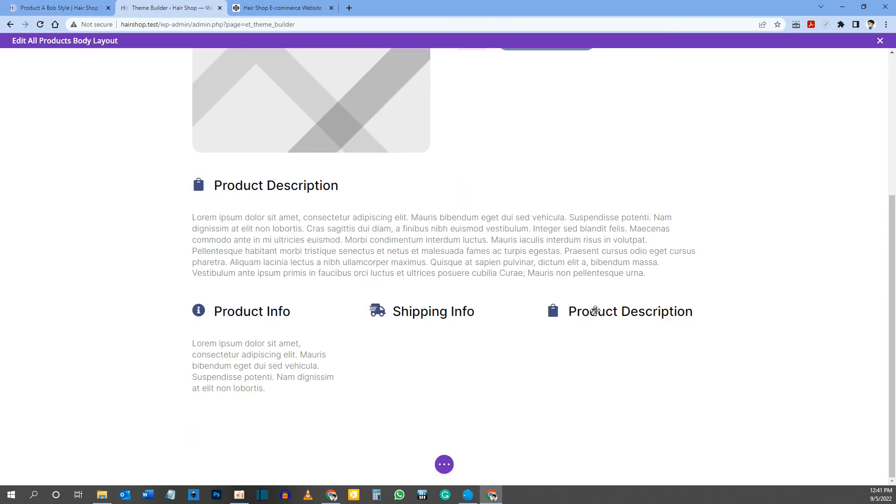
mouse_move(596, 313)
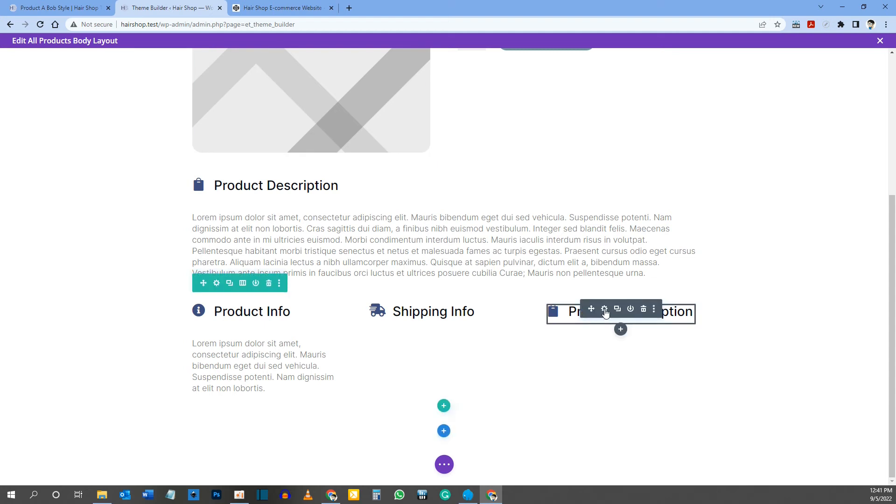
click(604, 309)
drag(89, 168, 2, 173)
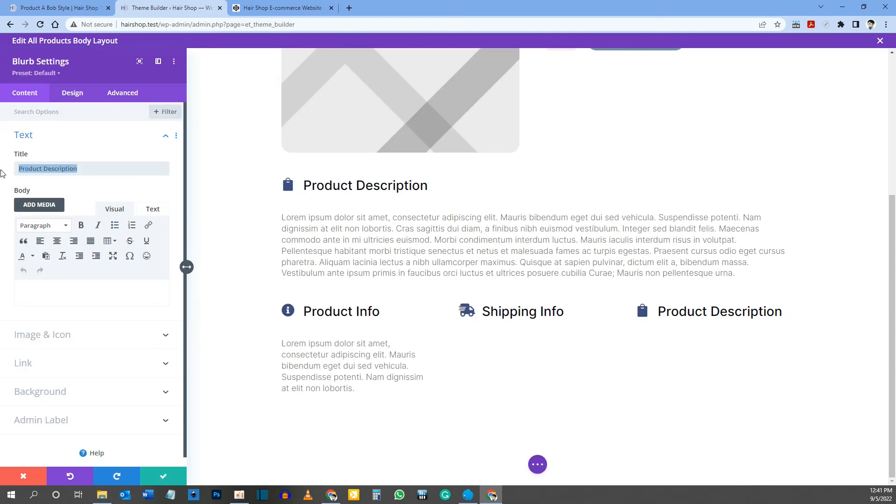
key(ctrl+v)
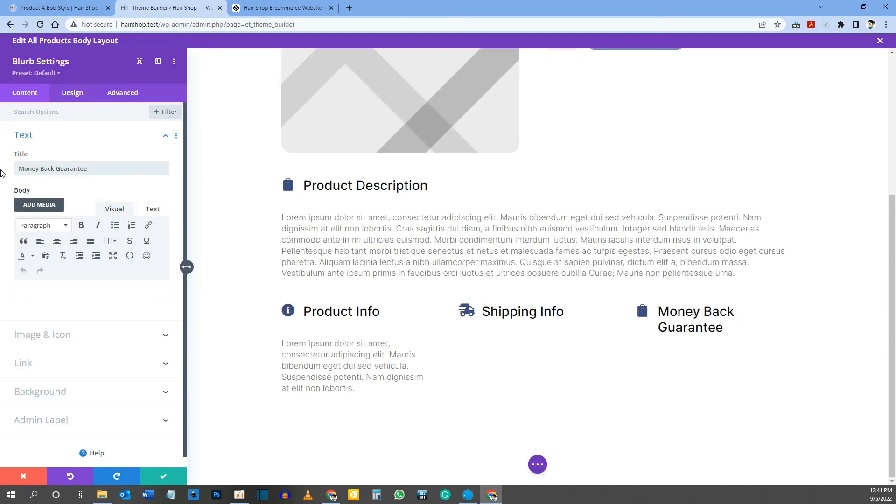
Step: Find icons matching "dollar", give the Money Back Guarantee Blurb the document icon with a dollar sign, and save the module
click(45, 335)
click(59, 233)
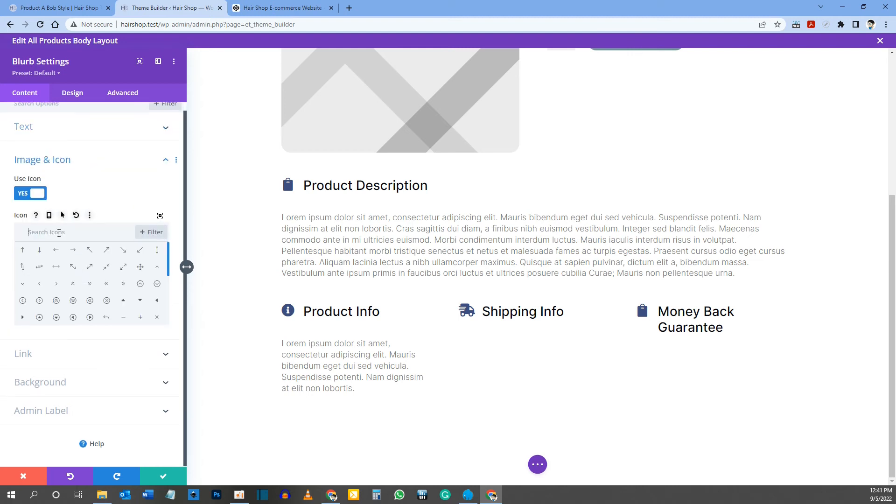
text(dollar)
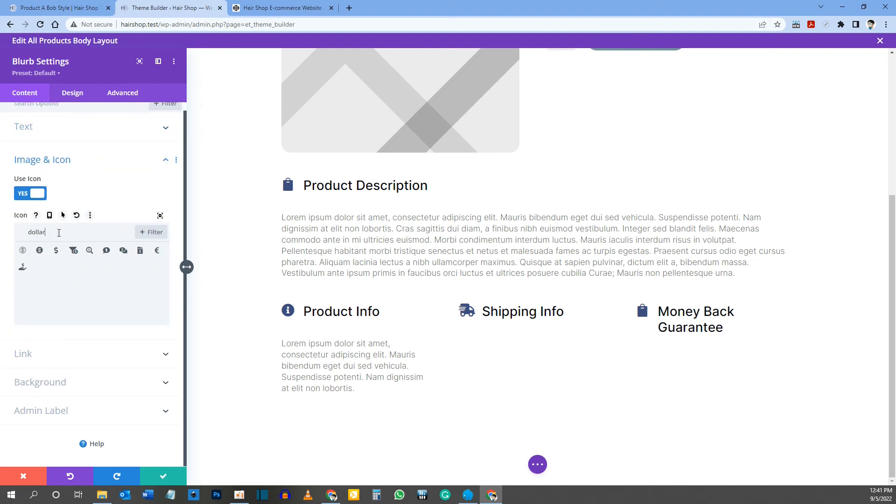
click(140, 252)
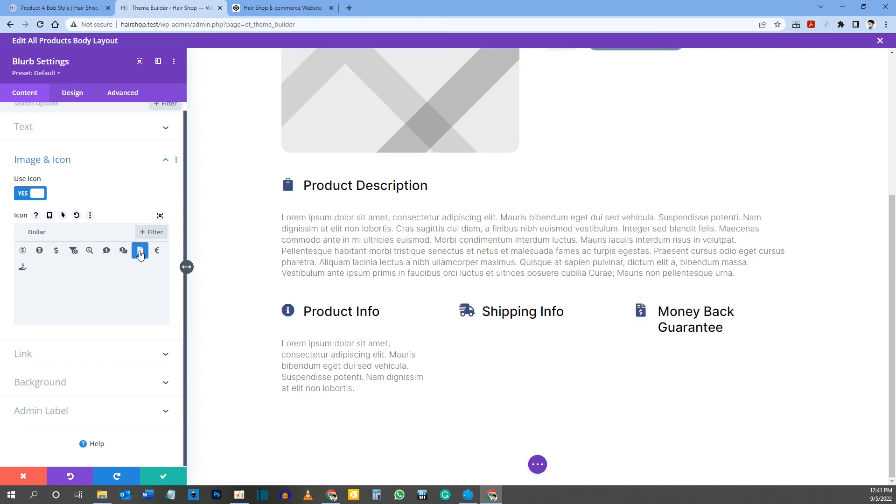
click(161, 476)
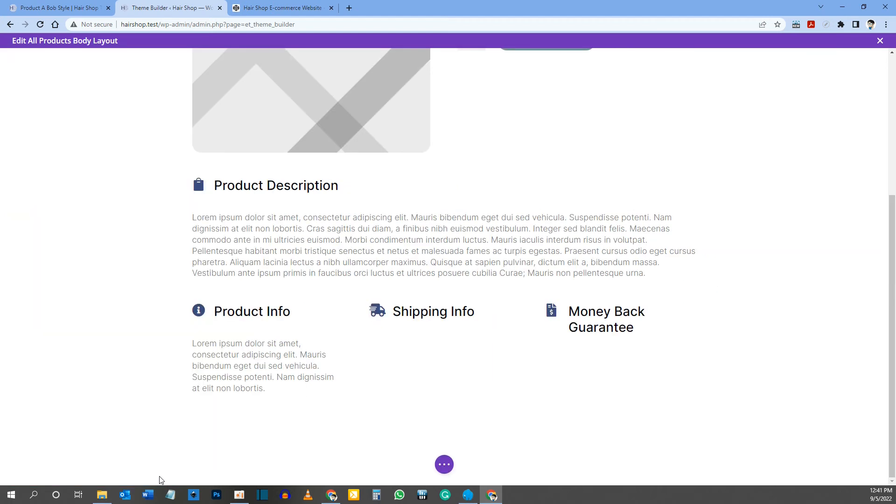
Step: Copy the paragraph under the Shipping Info heading on the reference product page
click(96, 11)
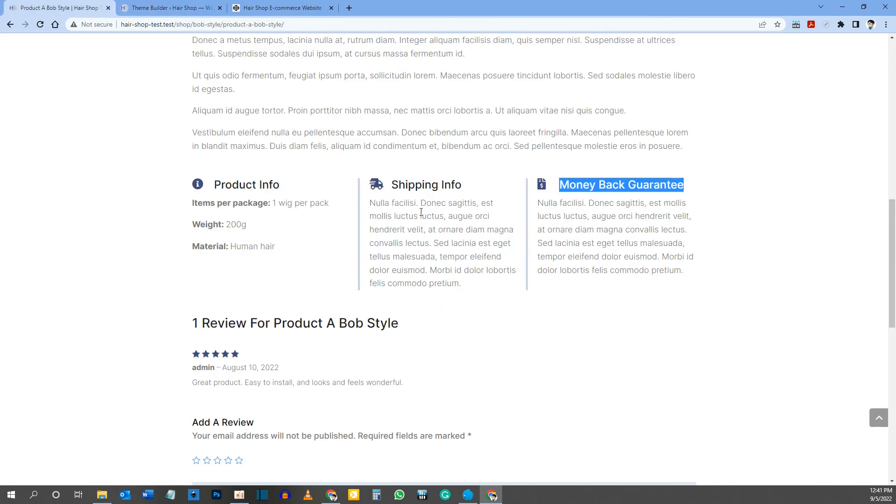
drag(373, 204, 469, 291)
right_click(444, 255)
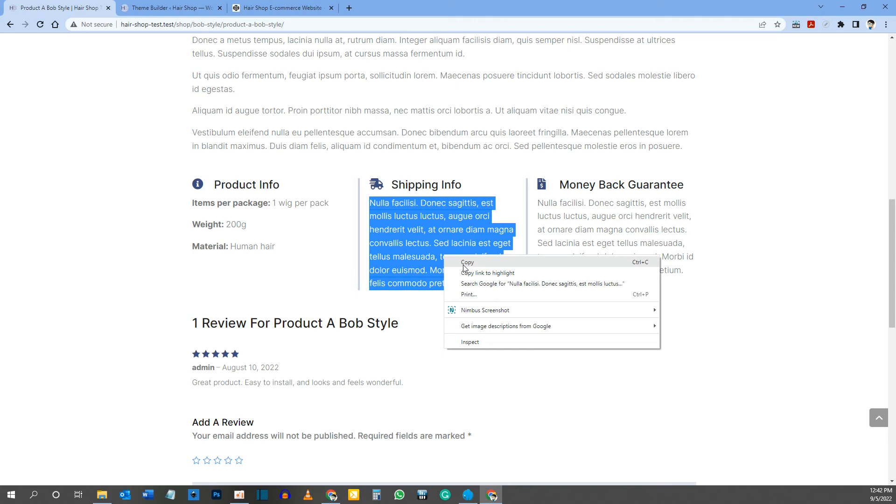
click(467, 263)
Step: Insert a Text module below the Shipping Info Blurb in the template and replace its placeholder body with the copied paragraph
click(165, 8)
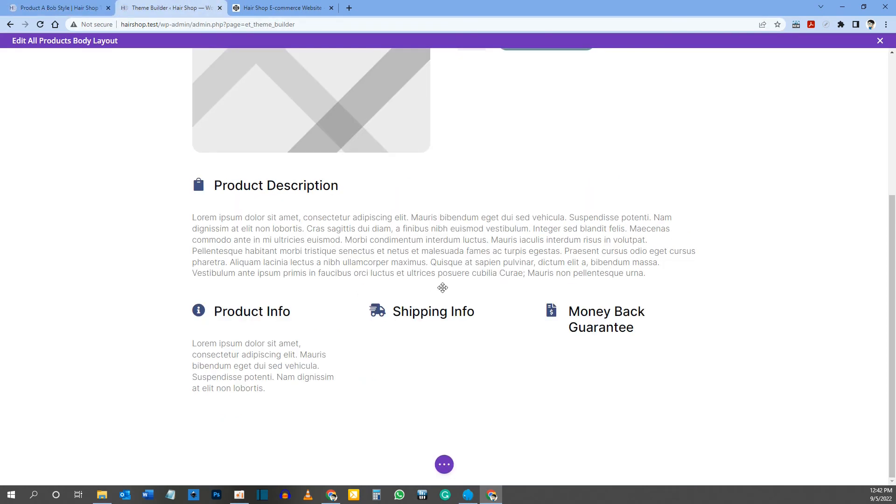
mouse_move(427, 317)
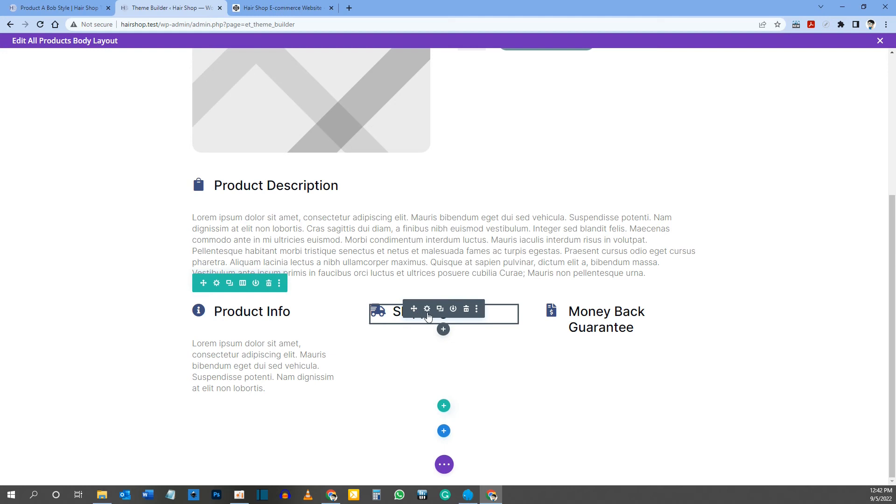
click(447, 332)
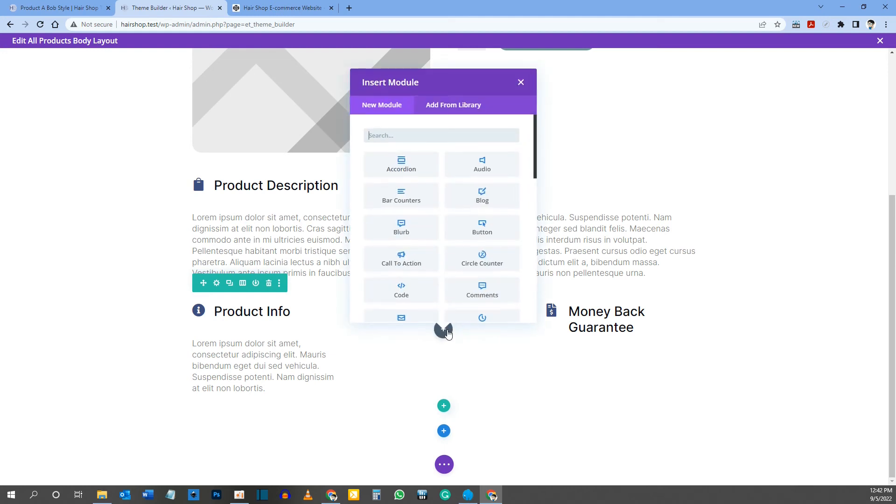
text(text)
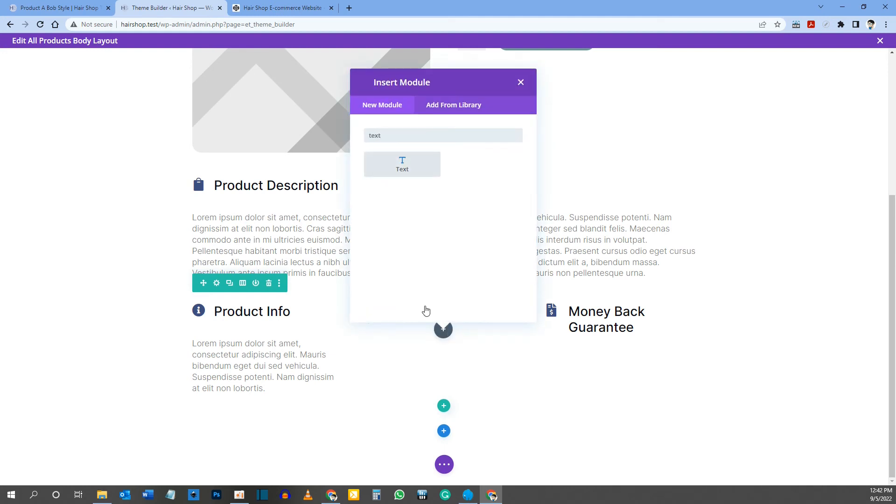
click(410, 172)
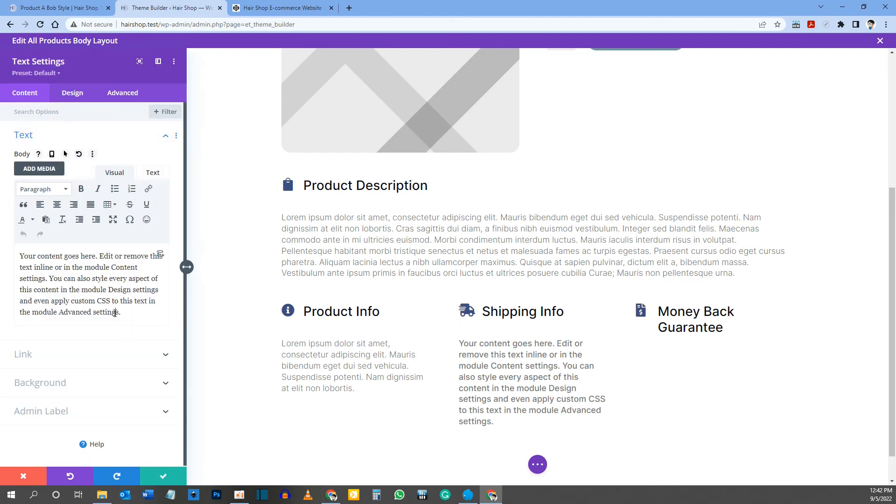
triple_click(114, 313)
key(ctrl+v)
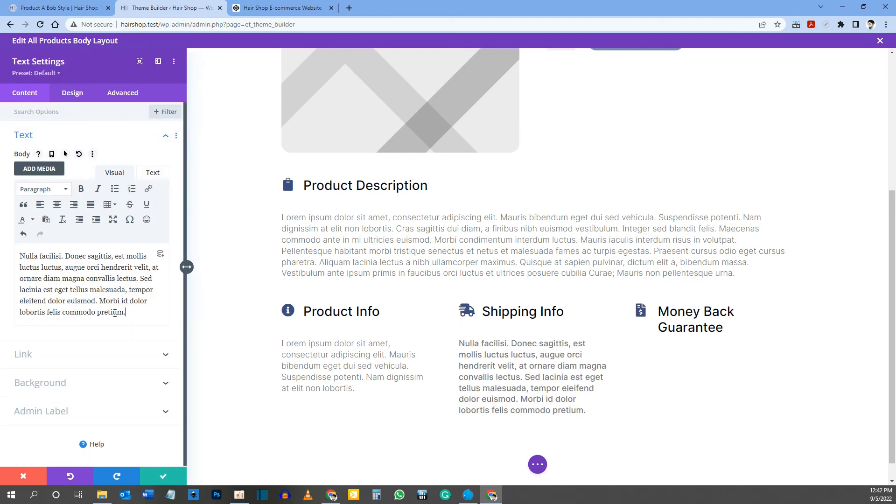
Step: Set the Shipping Info paragraph's font weight to Light and its phone text size to 16px, and save the module
click(460, 343)
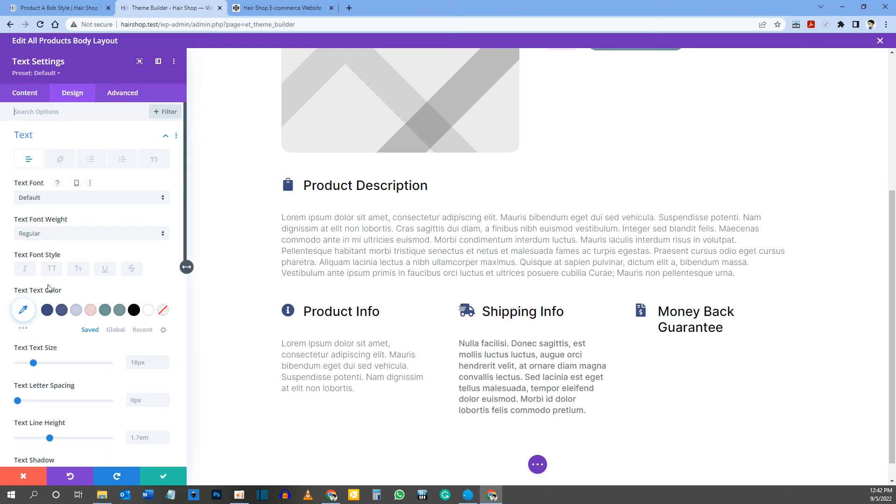
click(49, 234)
click(46, 244)
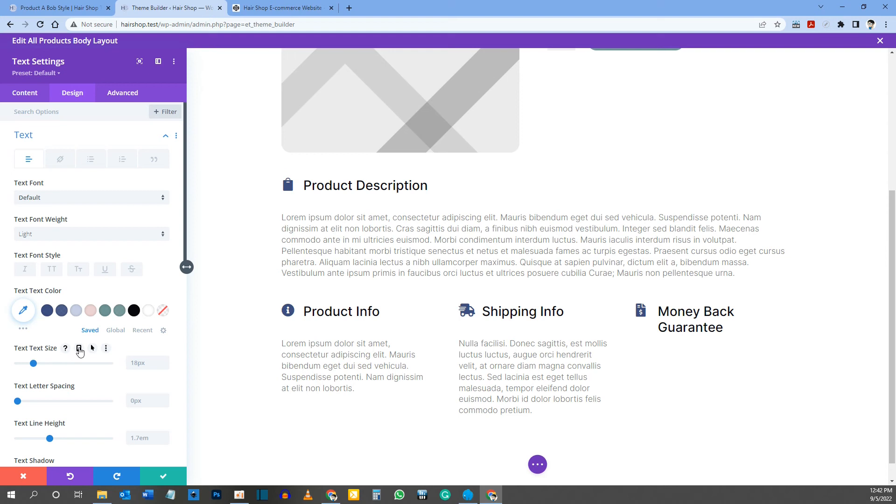
click(79, 349)
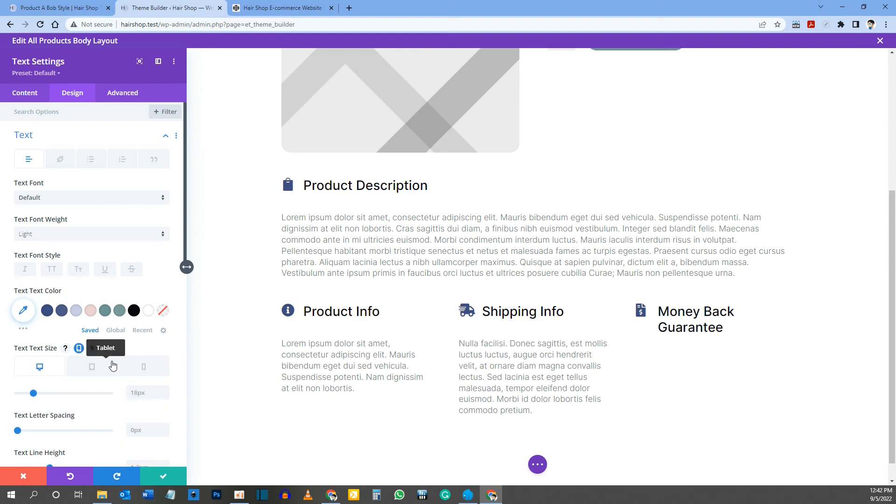
click(150, 370)
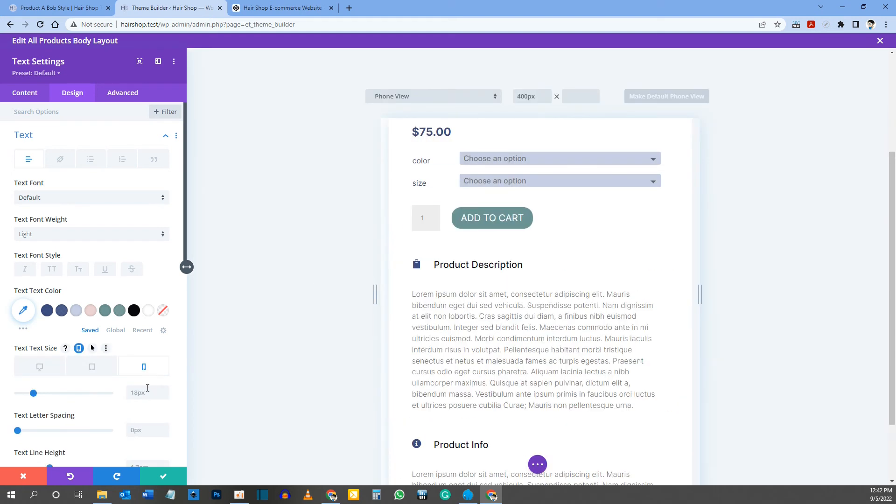
click(137, 392)
text(16)
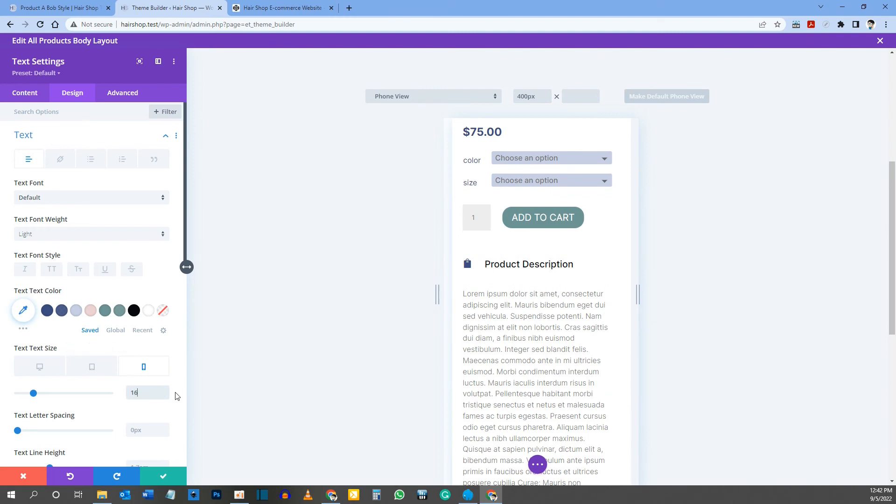
text(px)
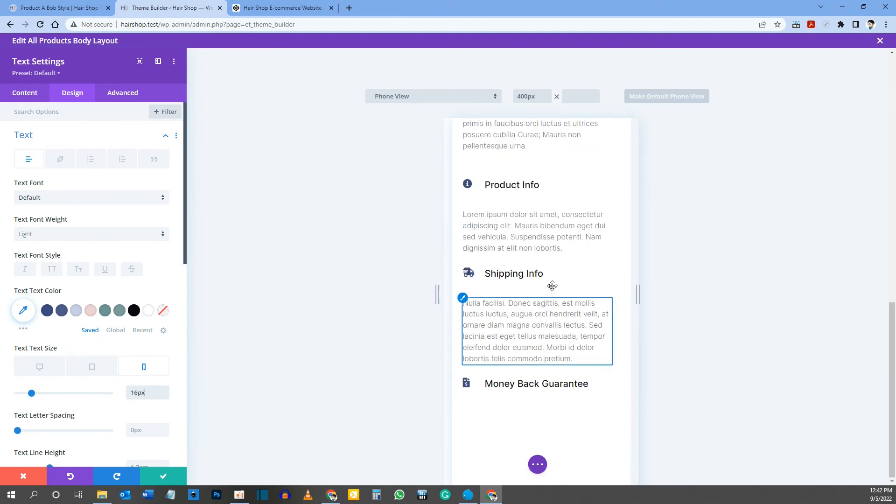
click(41, 367)
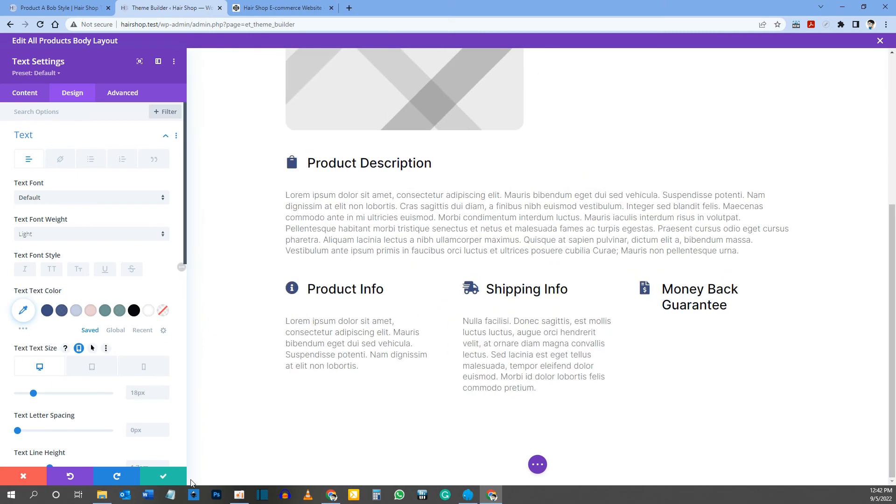
click(157, 476)
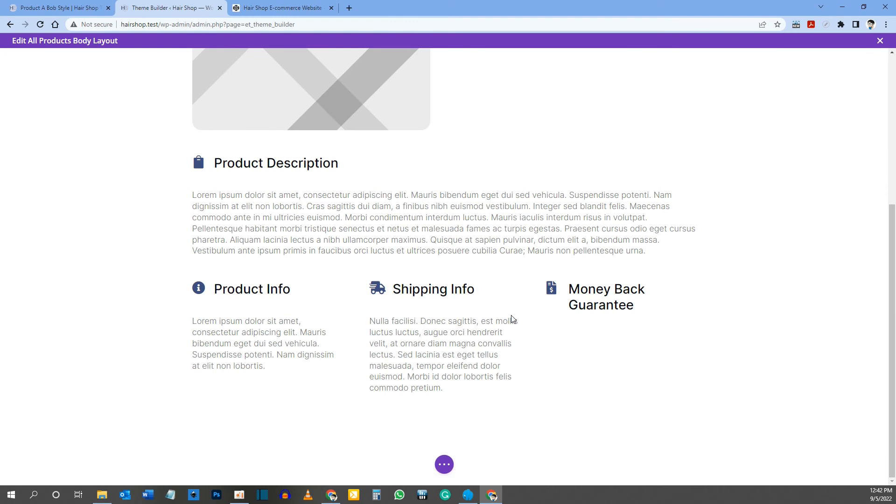
Step: Duplicate the Shipping Info Text module and place the copy under the Money Back Guarantee Blurb in the third column
mouse_move(438, 339)
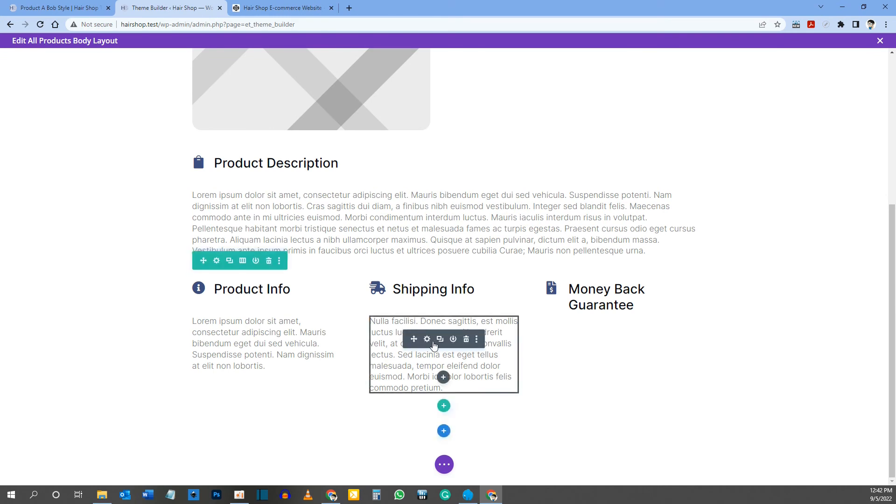
click(440, 339)
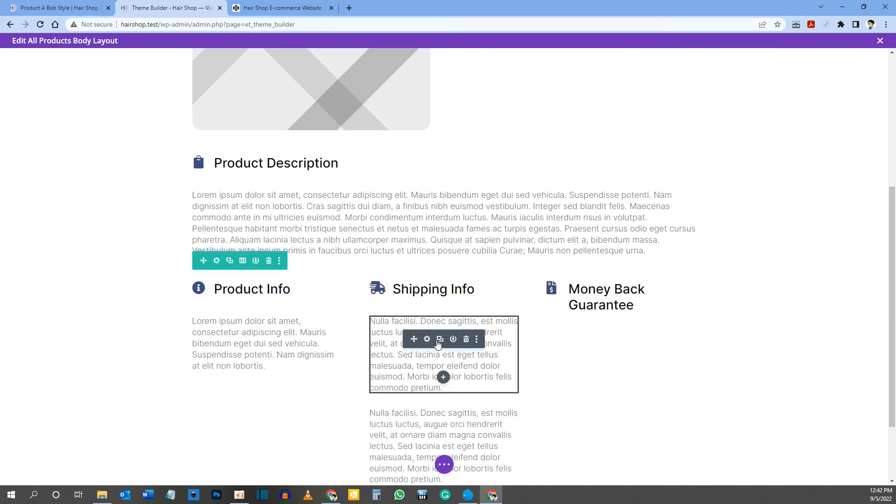
key(ctrl+z)
drag(593, 314, 612, 317)
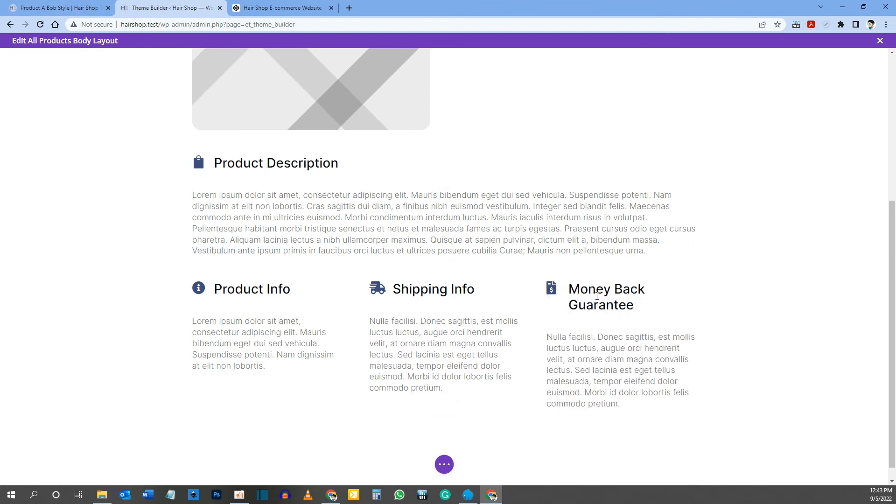
Step: Copy the paragraph under the Money Back Guarantee heading on the reference product page
key(ctrl+shift+Tab)
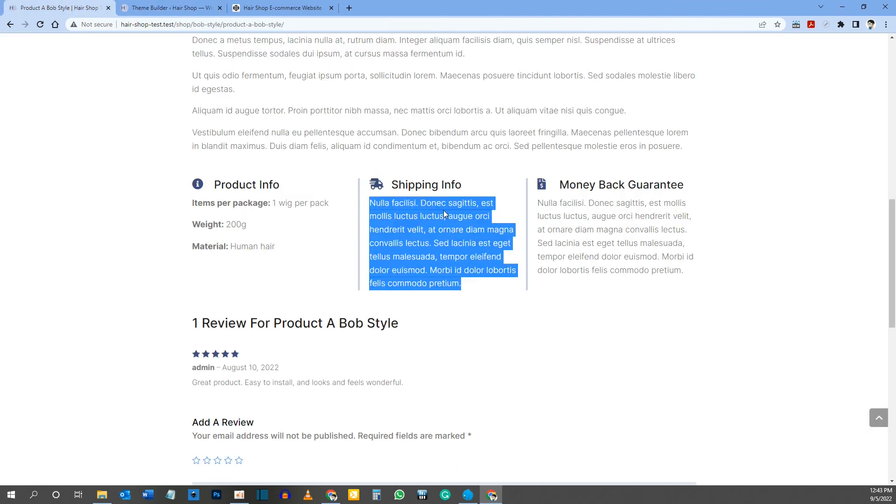
scroll(603, 180, up, 2)
drag(282, 59, 360, 64)
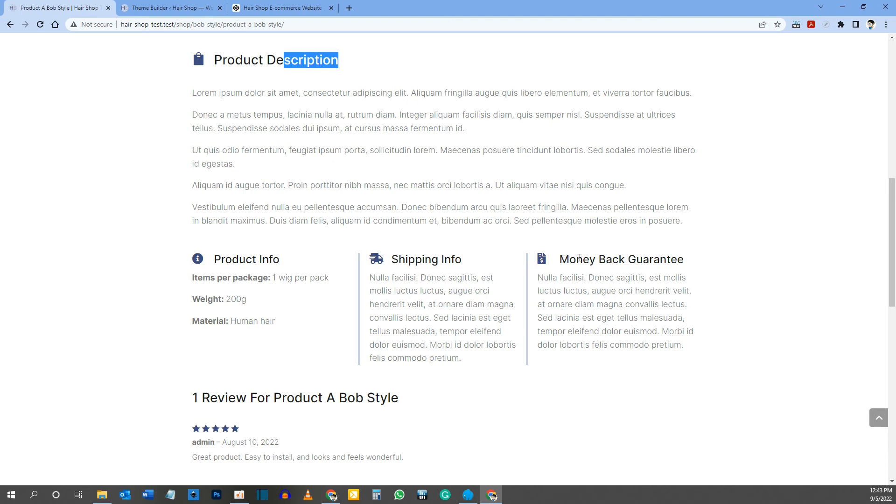
drag(690, 348, 539, 276)
key(ctrl+c)
right_click(540, 280)
click(562, 285)
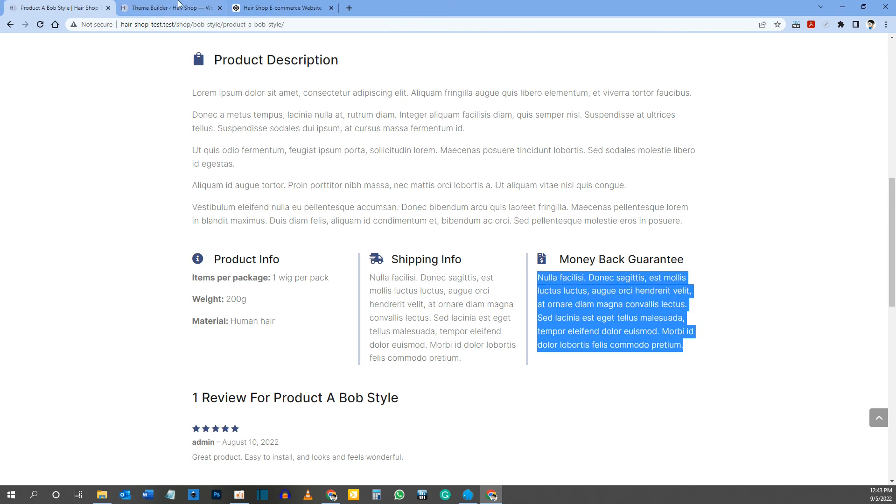
Step: Replace the body of the Text module under Money Back Guarantee in the template with the copied paragraph and save the module
click(181, 7)
mouse_move(581, 340)
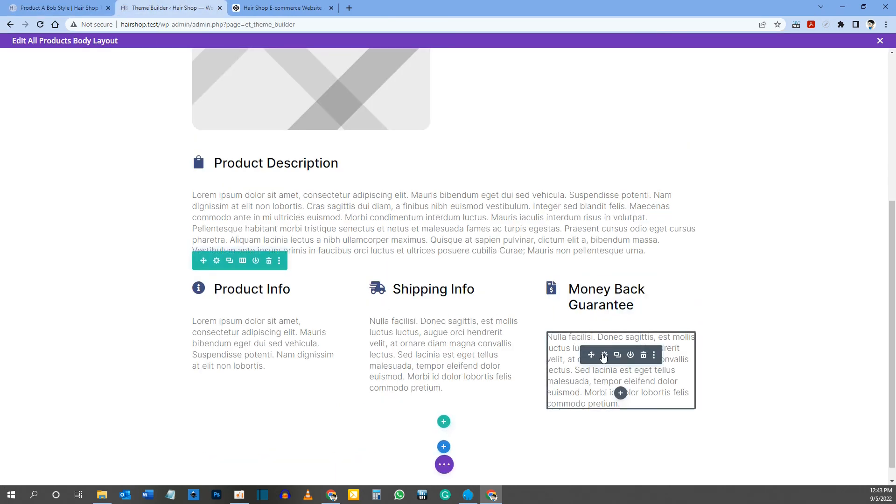
click(604, 355)
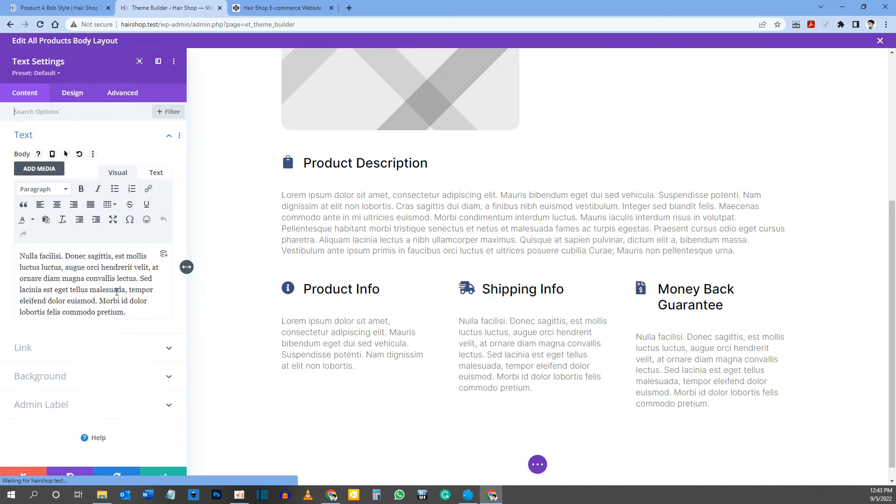
drag(127, 311, 5, 256)
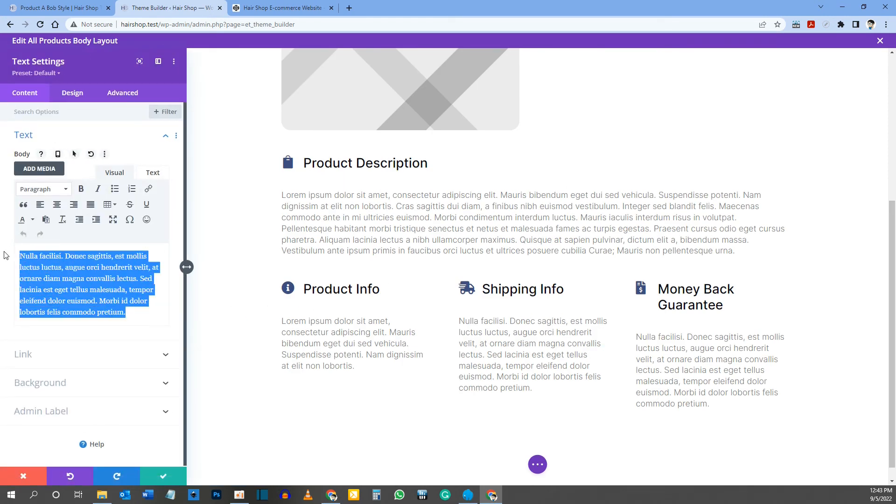
key(ctrl+v)
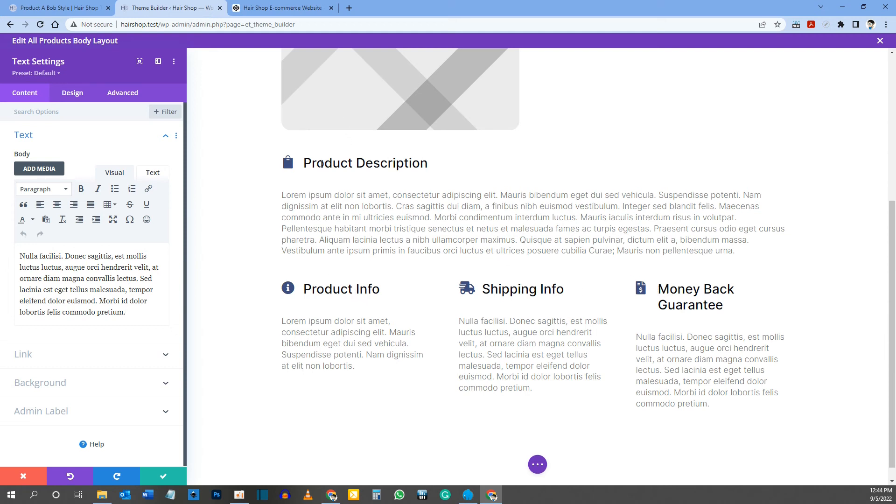
click(168, 476)
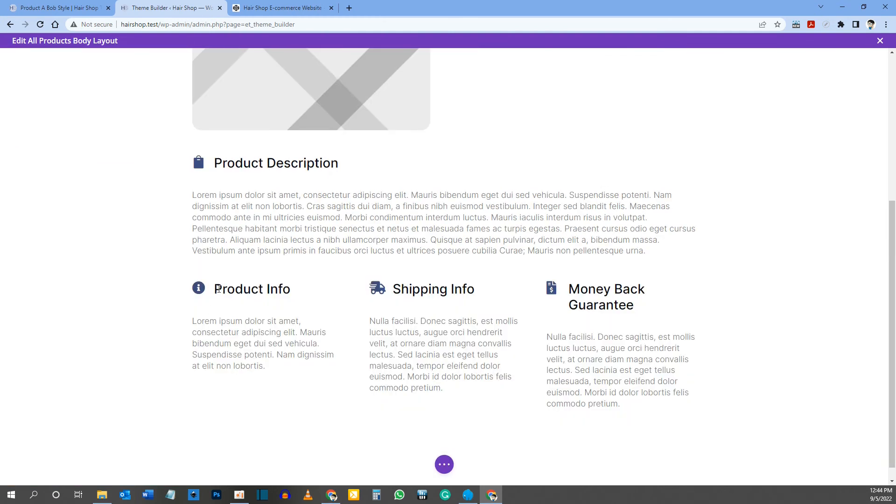
Step: Set the desktop title text size of the Product Info Blurb to 24px
mouse_move(233, 290)
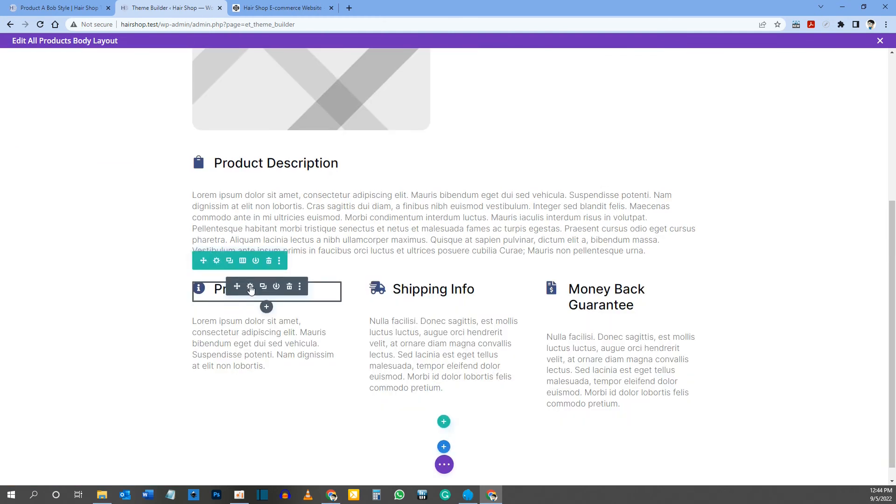
click(250, 287)
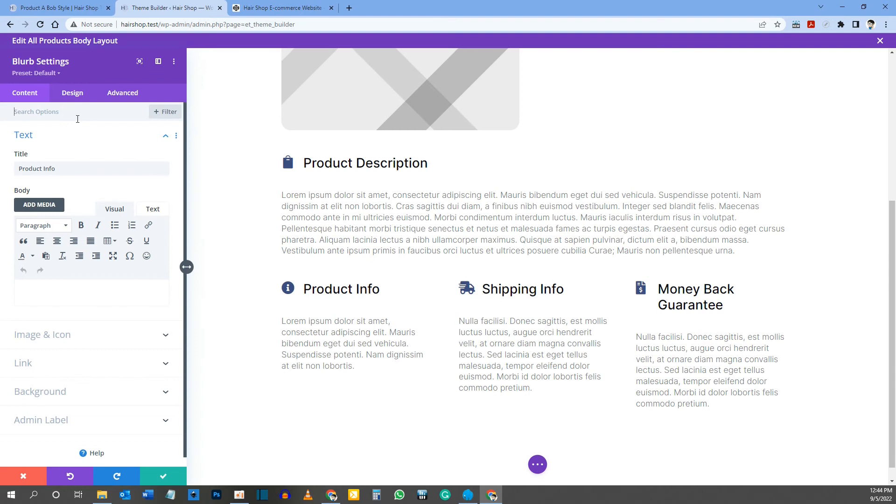
click(77, 93)
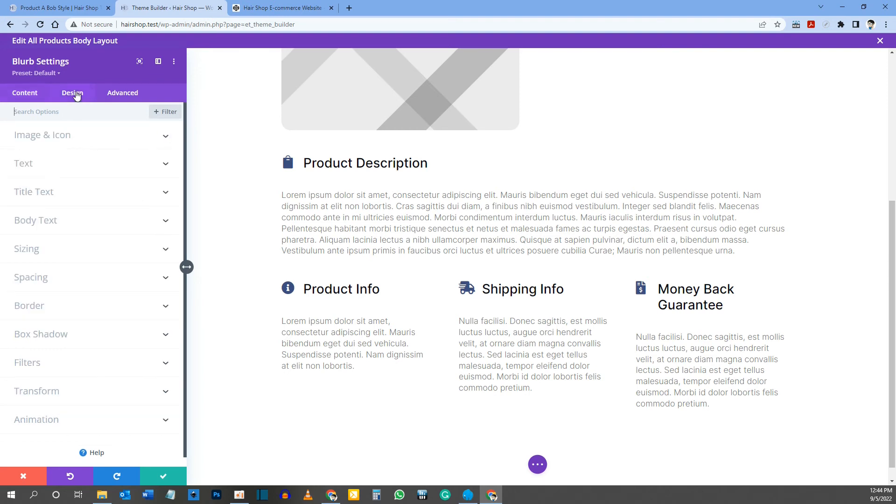
click(303, 283)
click(136, 416)
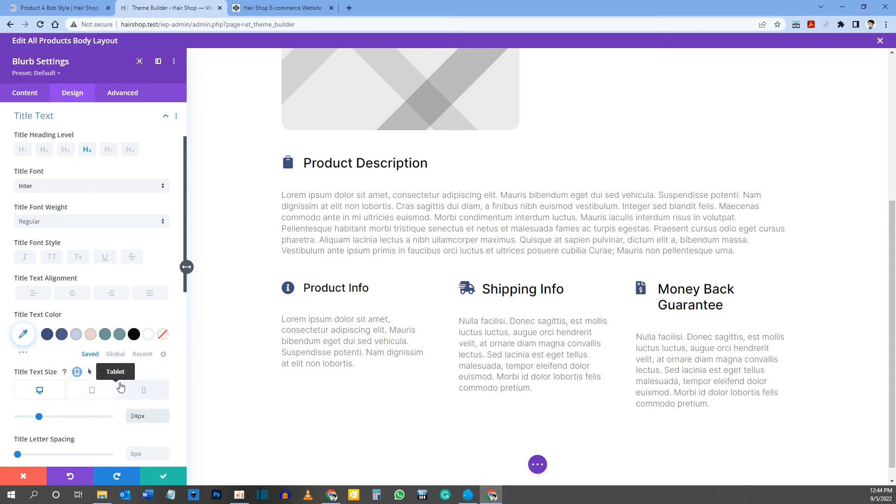
Step: Extend the Product Info Blurb's title text size to all Blurbs throughout this row and save the module
right_click(53, 374)
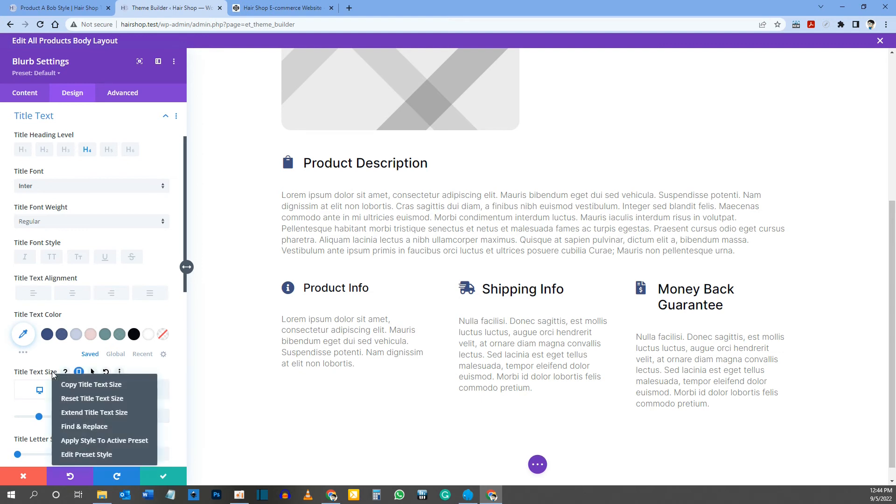
click(87, 413)
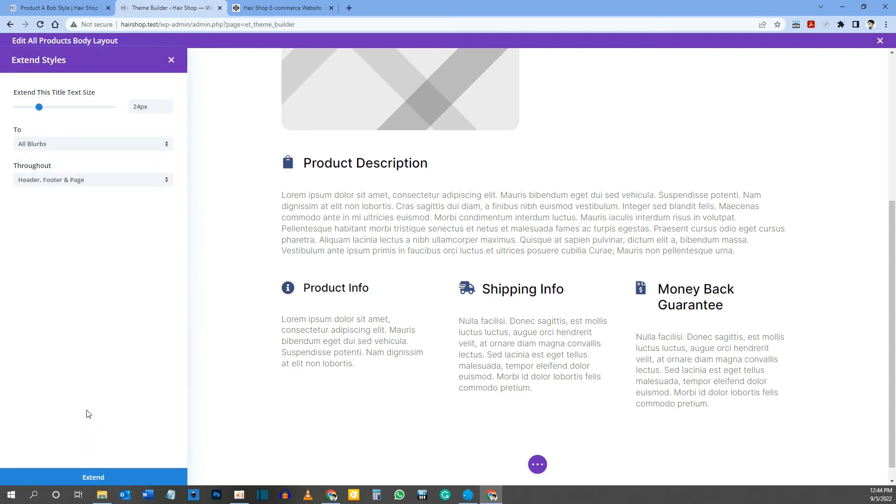
click(37, 180)
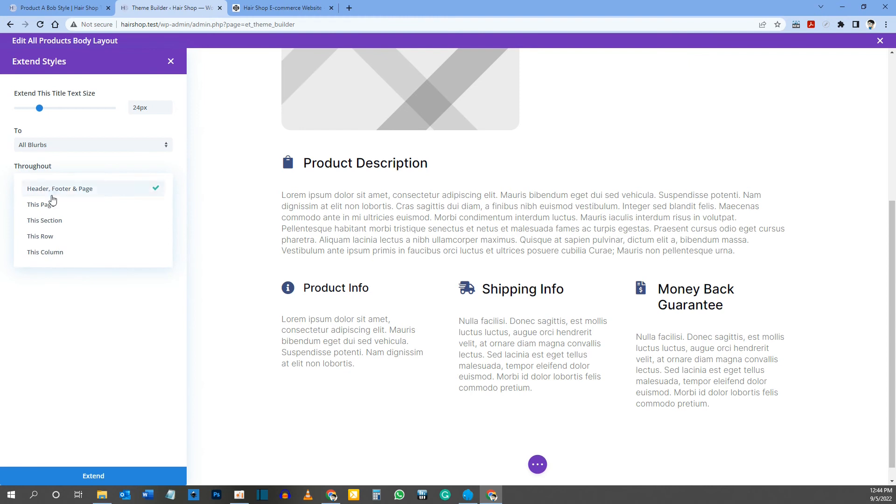
click(58, 235)
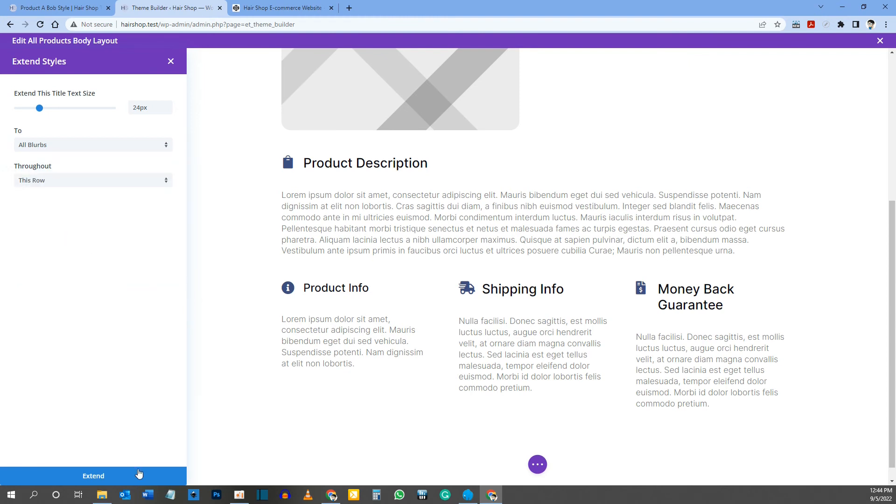
click(118, 475)
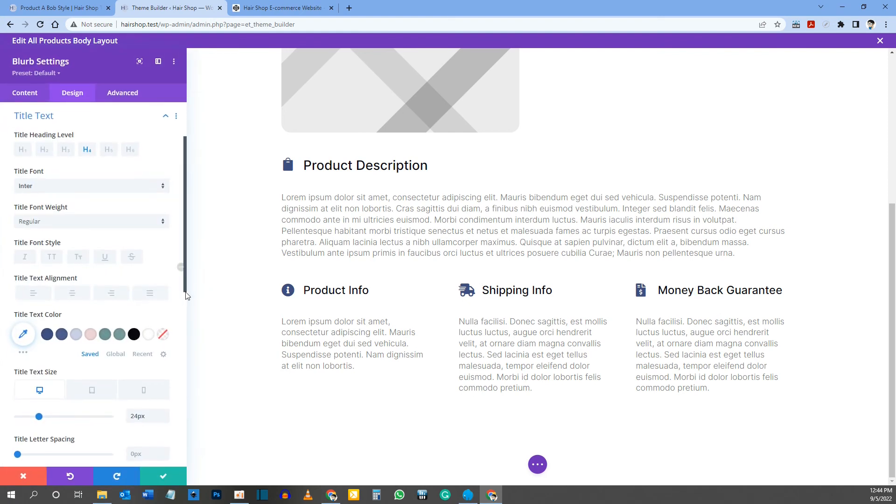
click(162, 477)
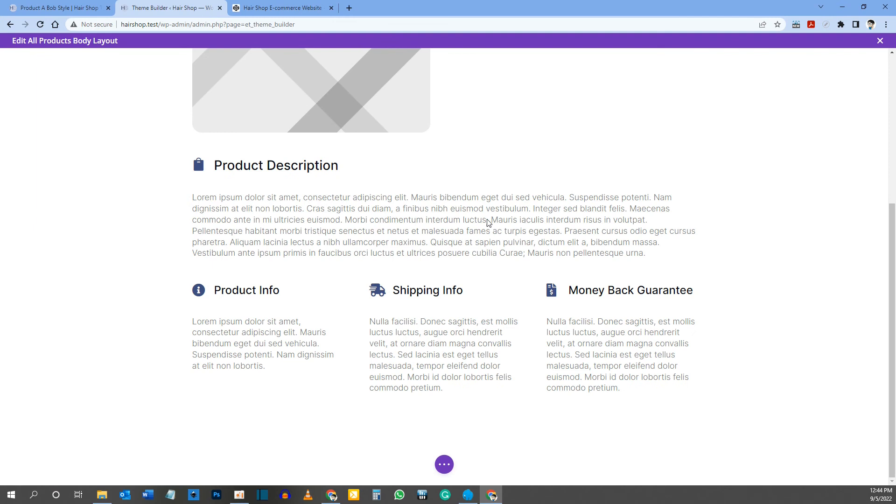
Step: Following the reference product page, add a single-column row below the three info columns and insert a Woo Product Reviews module
click(75, 3)
scroll(327, 224, down, 8)
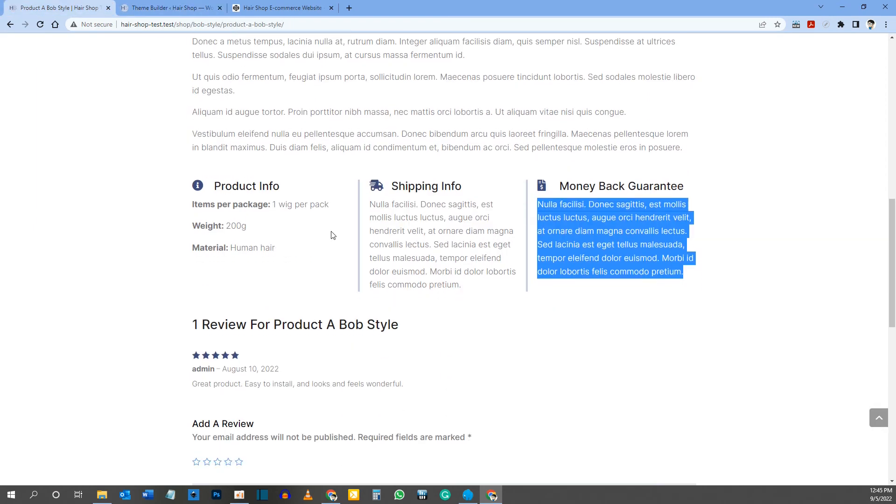
scroll(339, 260, up, 3)
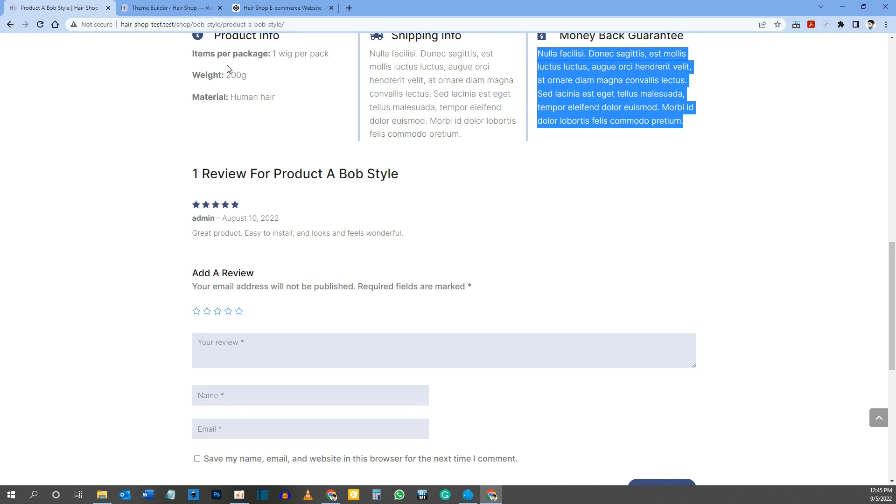
click(177, 12)
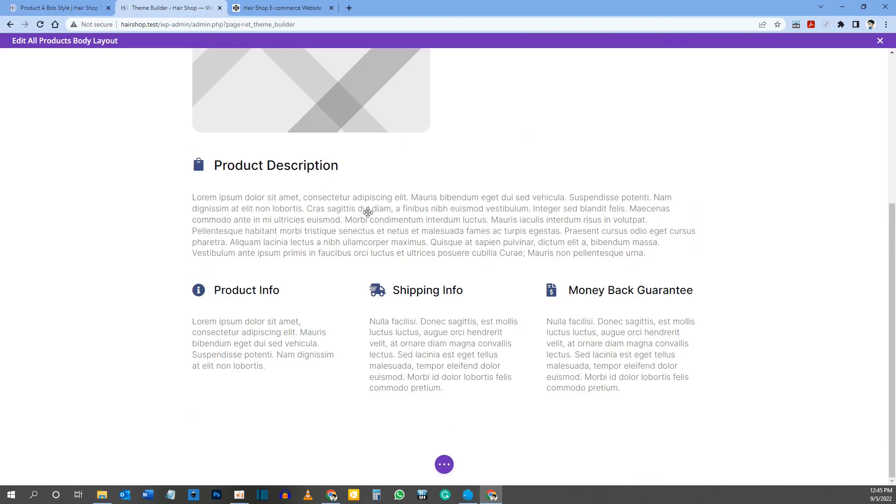
mouse_move(444, 406)
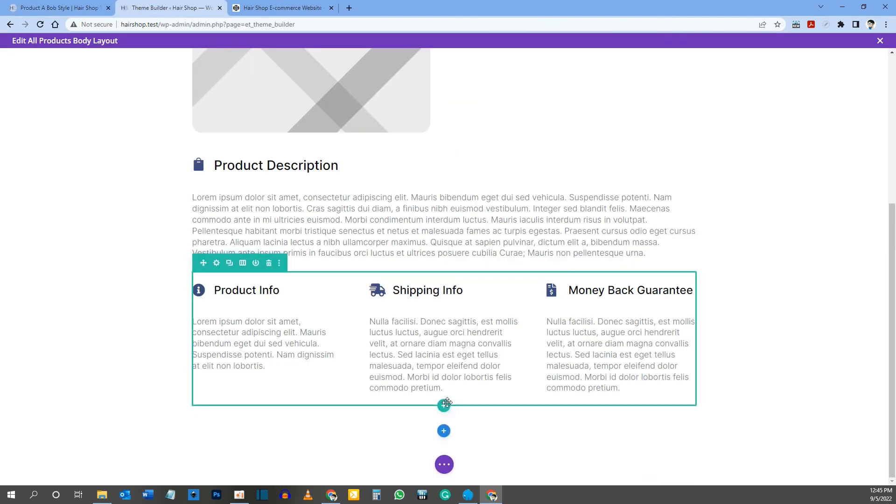
click(444, 406)
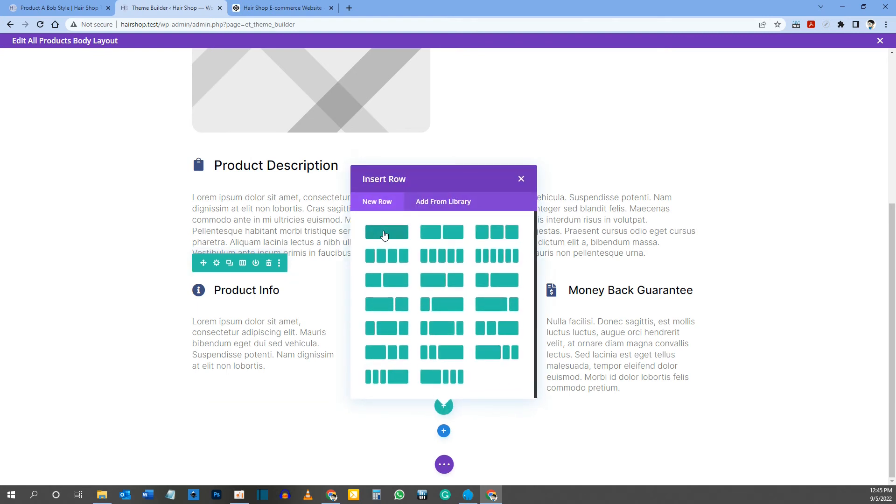
click(384, 233)
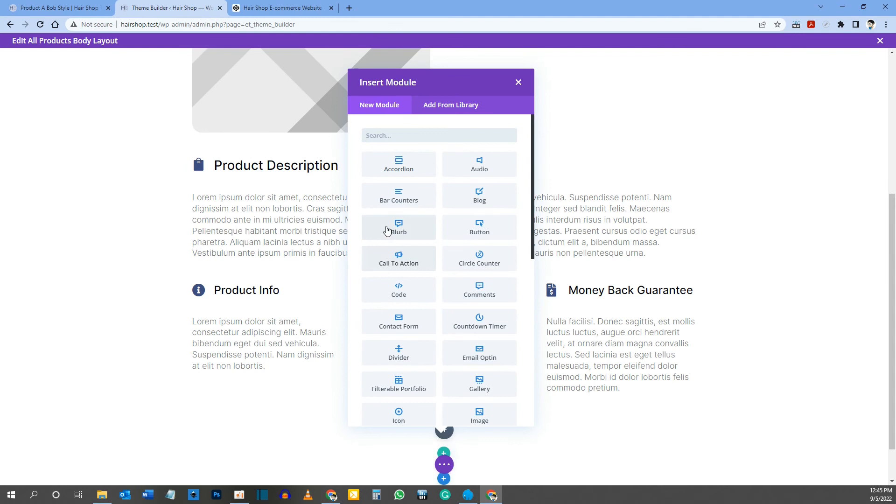
text(review)
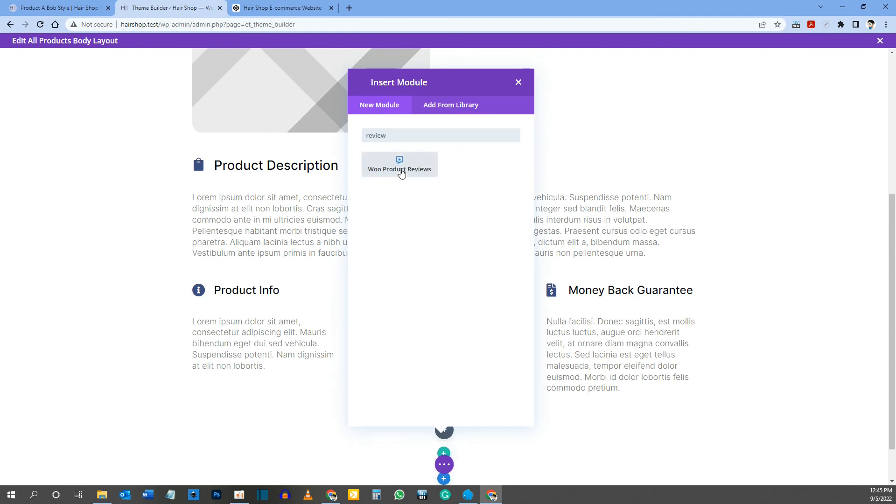
click(424, 172)
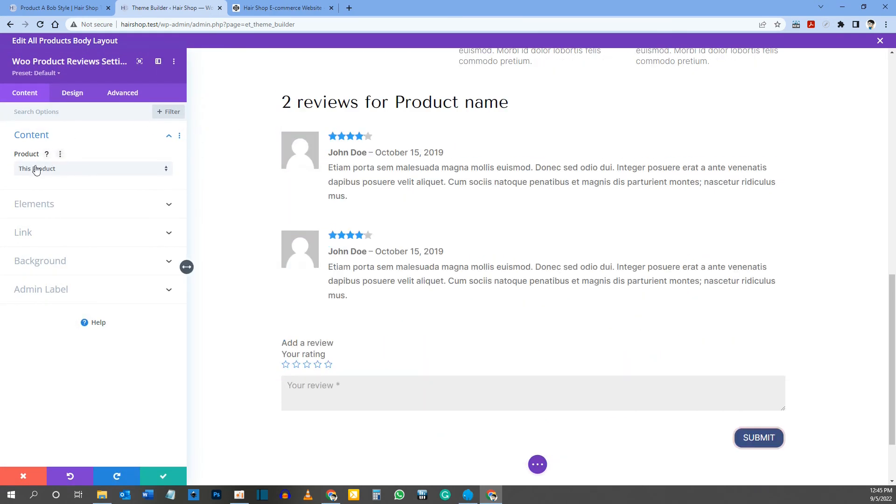
Step: Turn off the author avatar in the reviews module's elements, and toggle the comment count off and back on
click(36, 203)
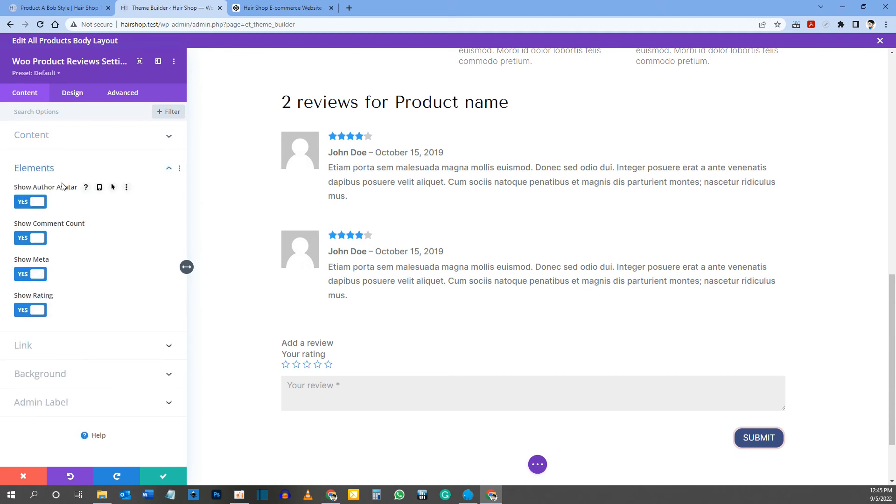
click(42, 204)
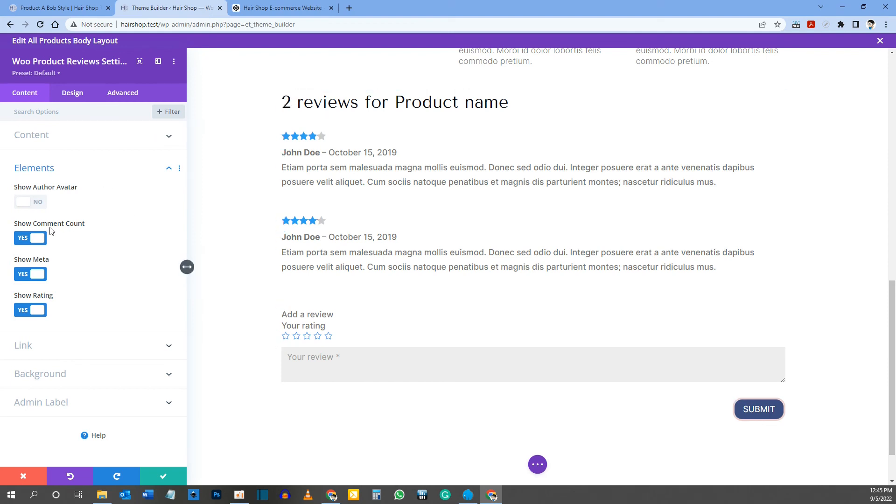
click(37, 238)
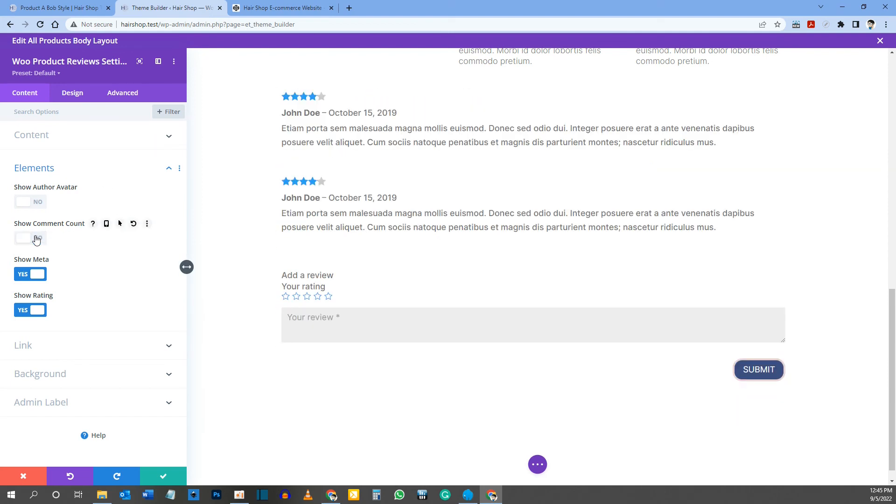
click(37, 238)
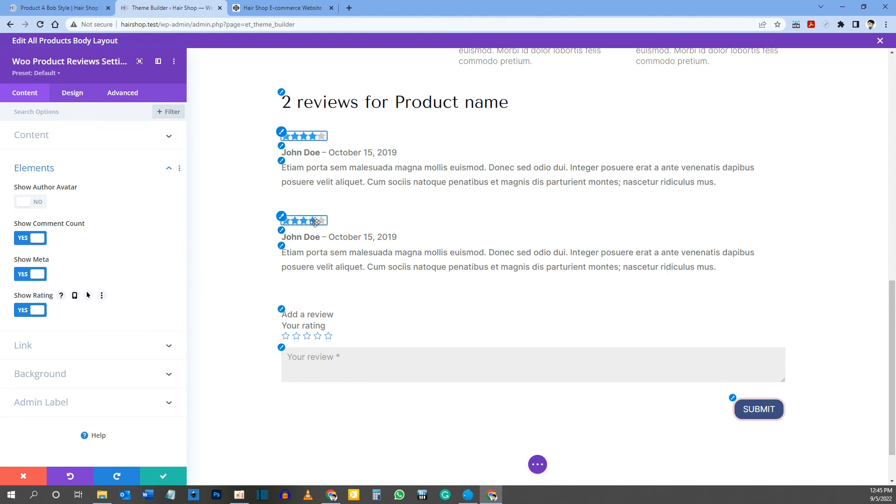
Step: Set the font of the reviews module's review count heading to Inter
click(282, 93)
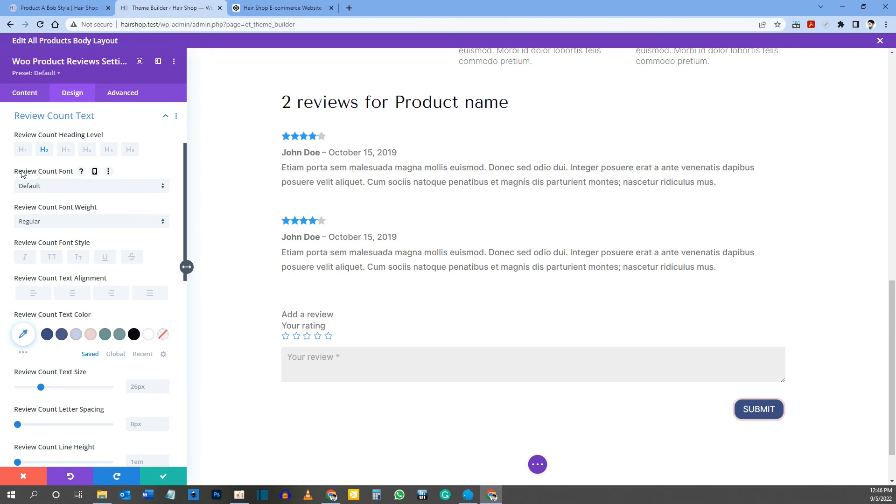
click(41, 186)
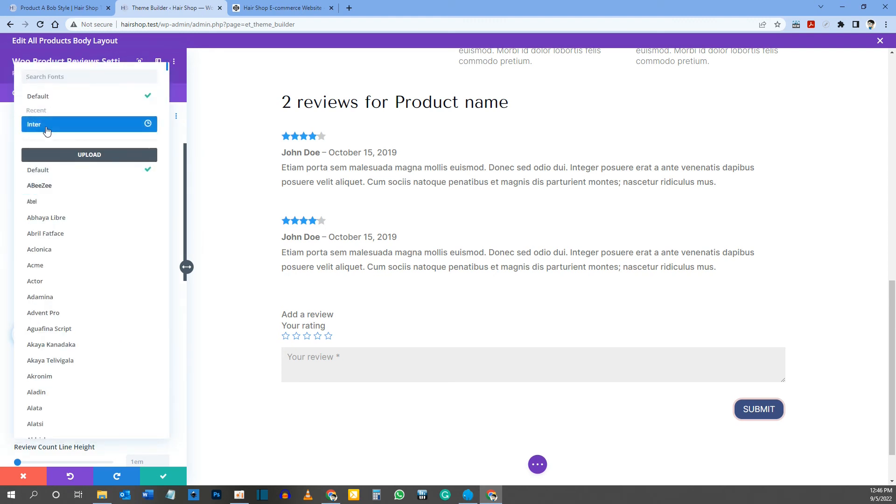
click(47, 131)
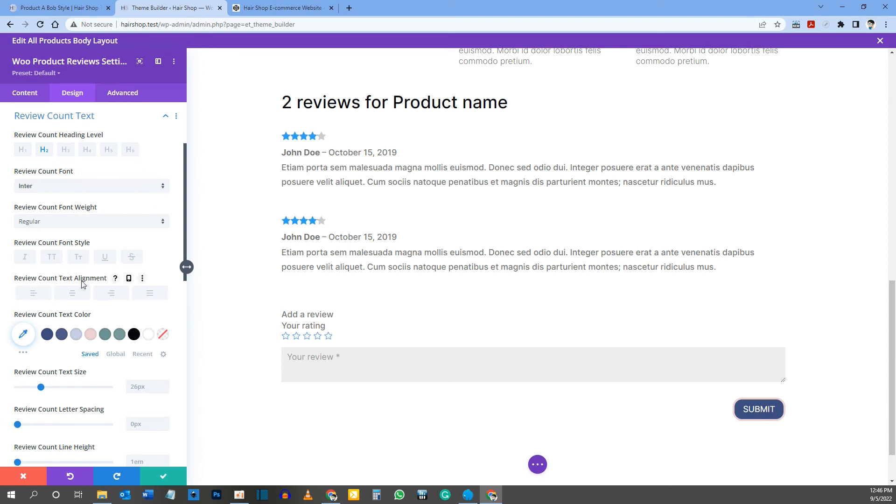
Step: Set the review count text size to 28px on desktop, 24px on tablet and 20px on phone
scroll(55, 291, down, 2)
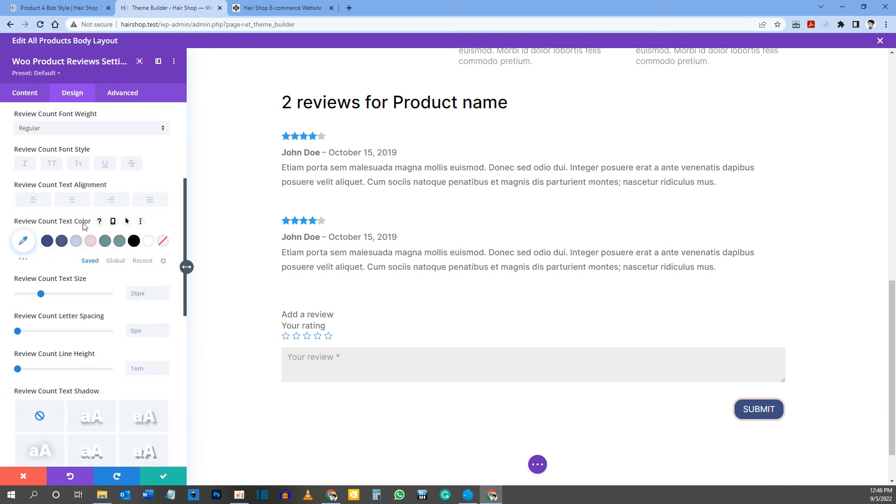
scroll(66, 230, down, 1)
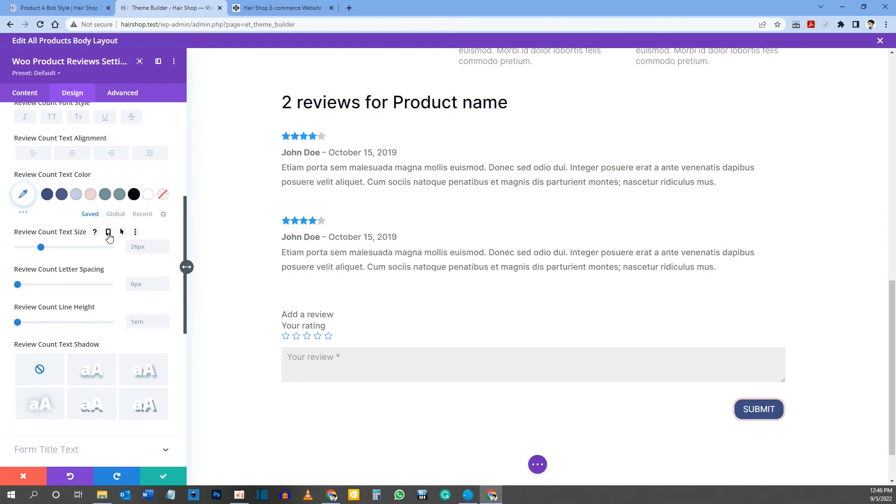
click(108, 233)
click(149, 279)
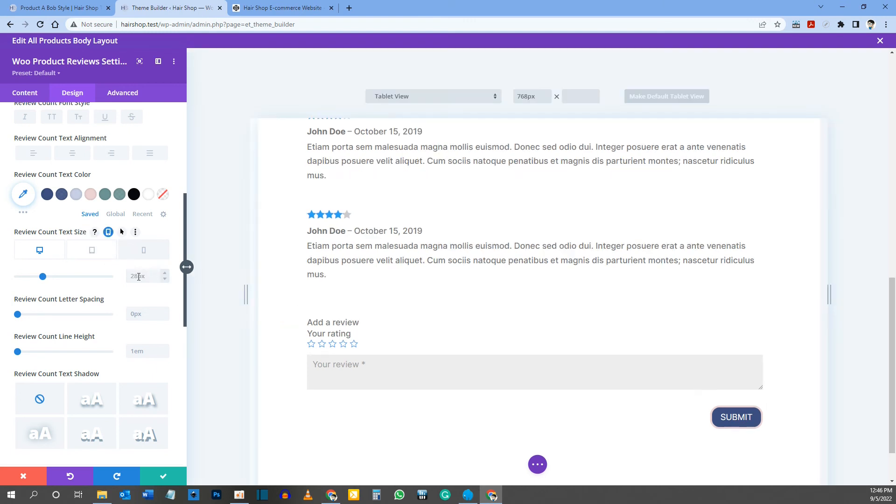
double_click(139, 277)
text(24)
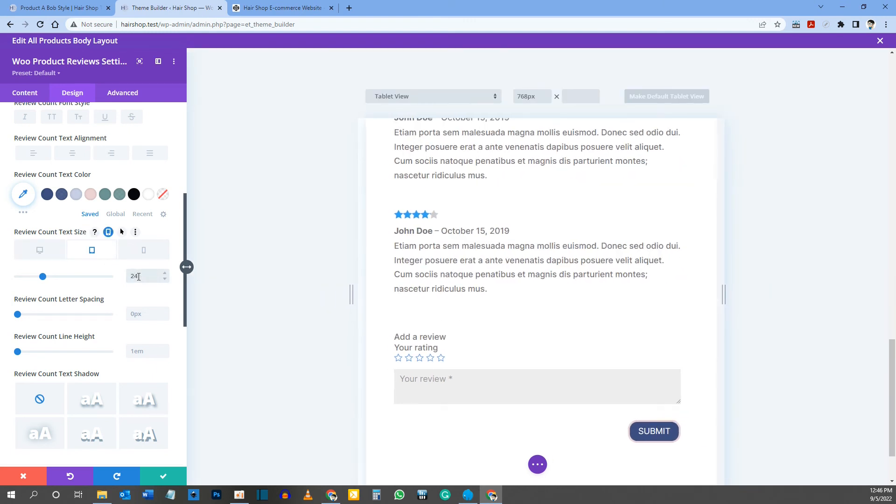
click(143, 250)
double_click(138, 276)
text(2)
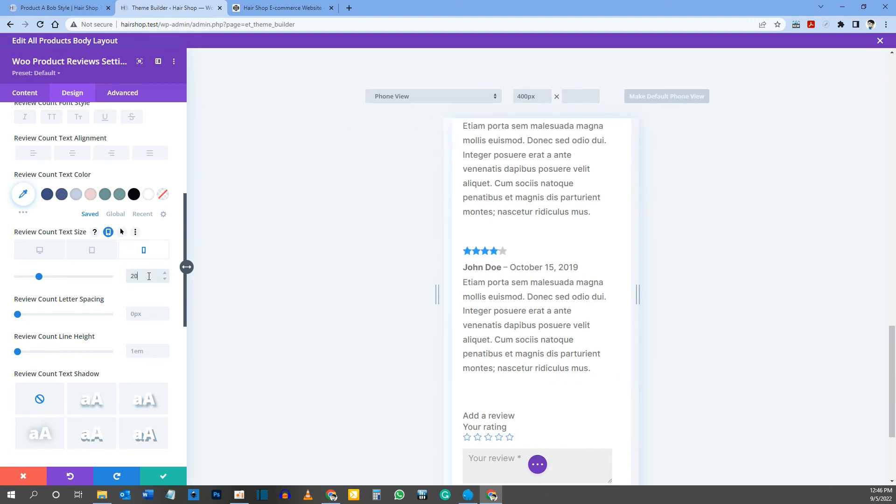
text(0)
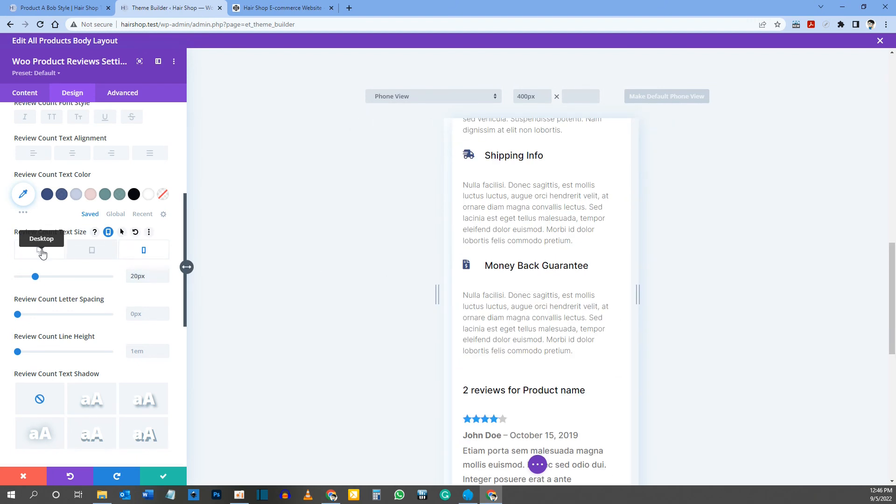
click(41, 253)
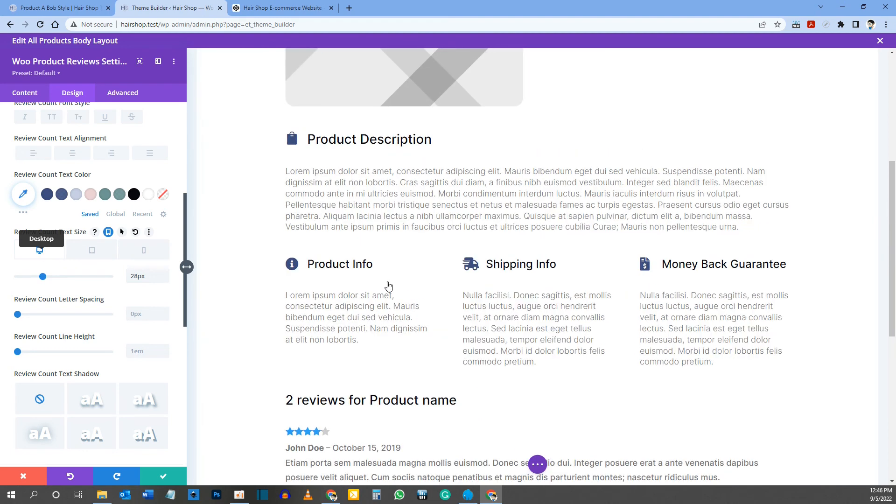
Step: Style the review star rating with colour #3d4d80, a 16px text size and 4px letter spacing
scroll(388, 283, down, 4)
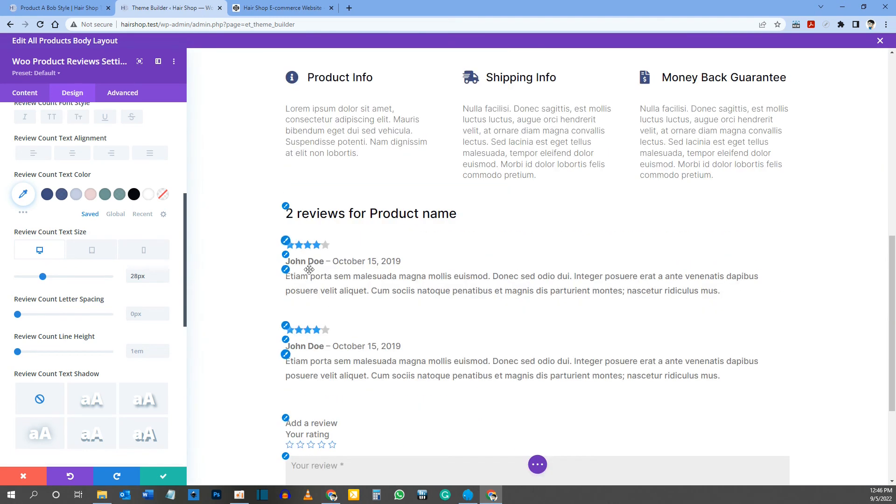
click(286, 242)
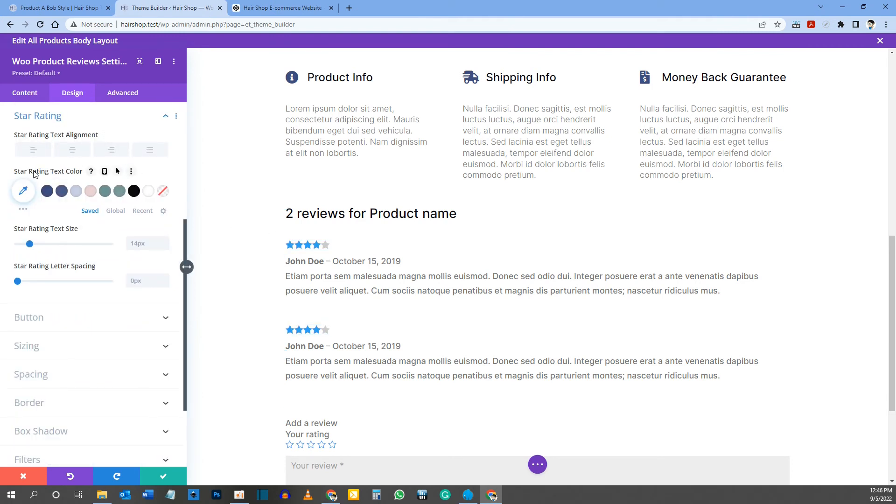
click(46, 192)
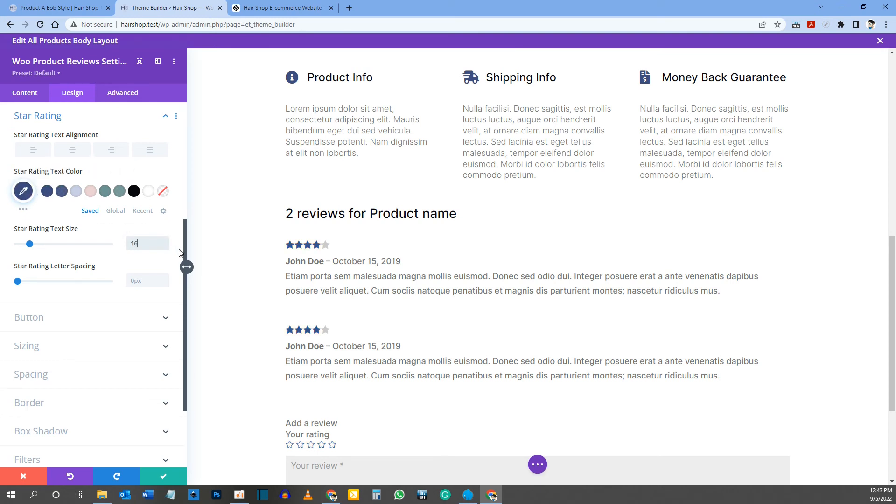
text(px)
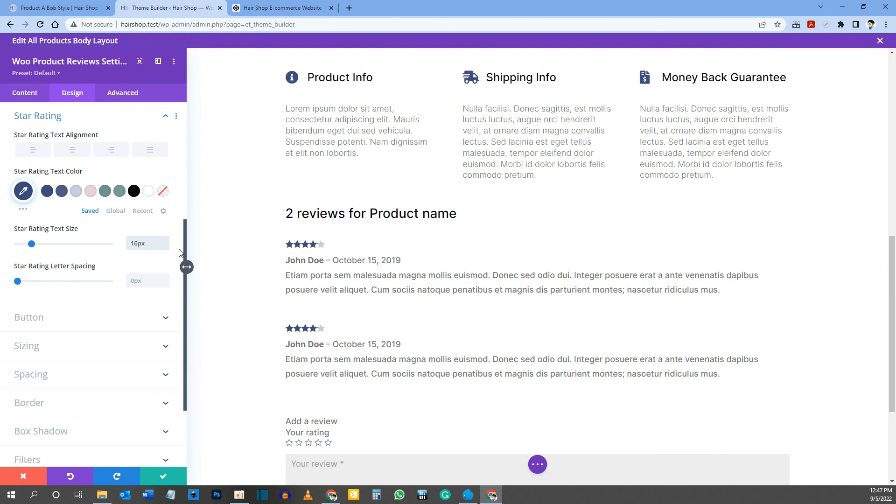
click(140, 281)
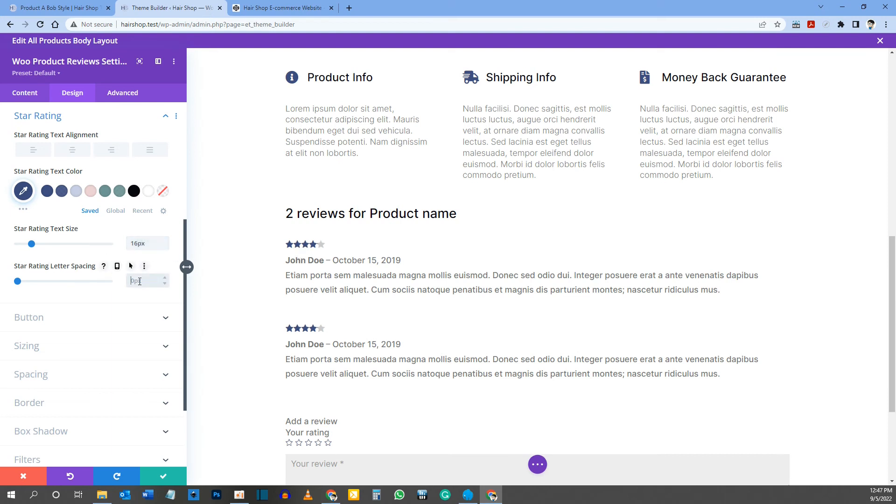
text(4px)
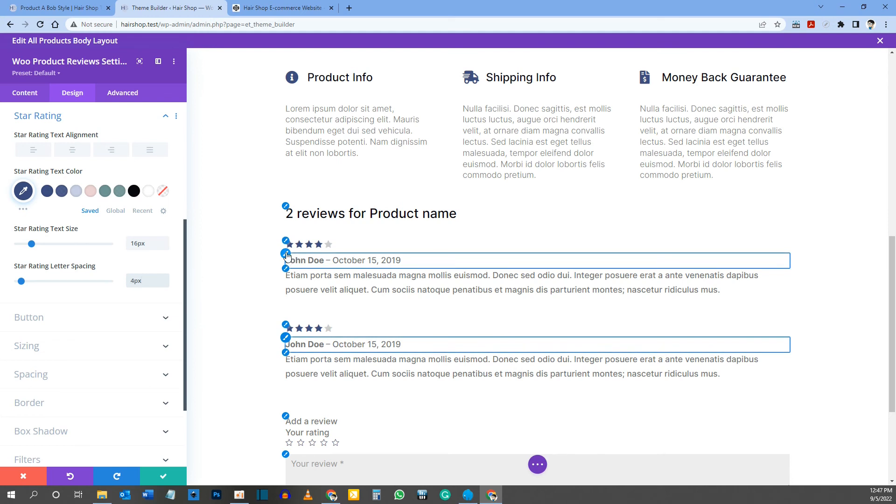
Step: Set the reviews' meta text to Light font weight and 16px text size
click(286, 256)
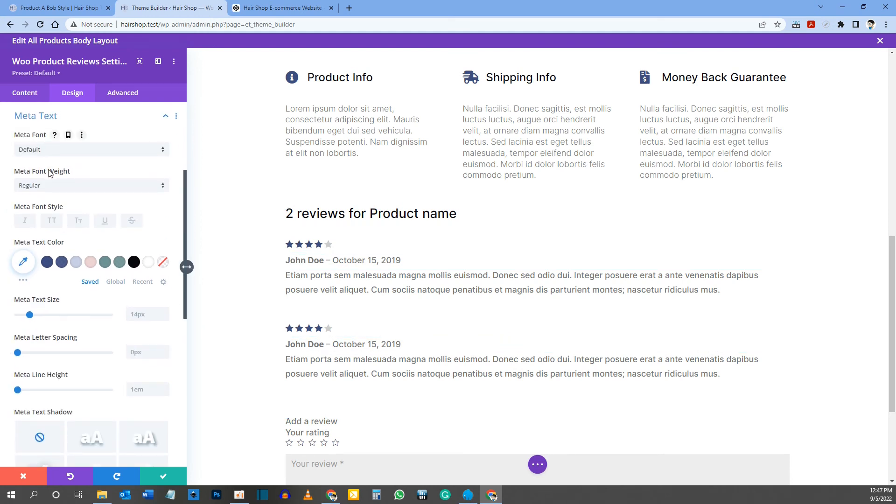
click(48, 189)
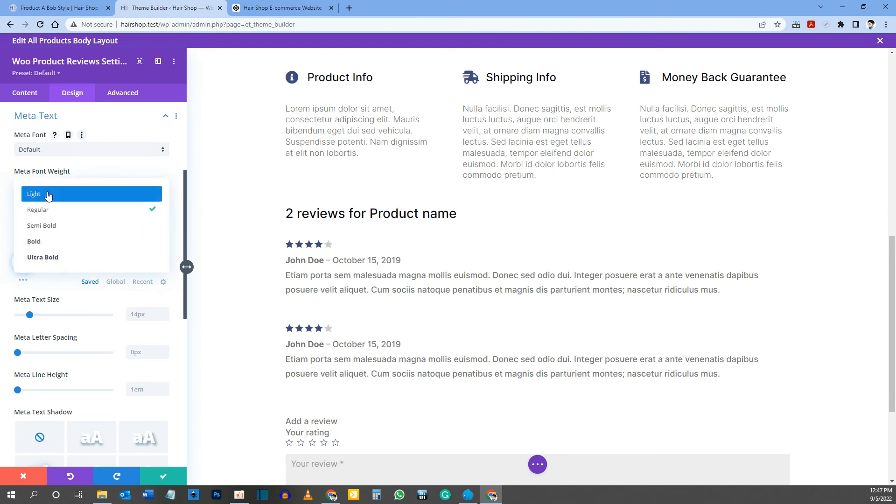
click(48, 194)
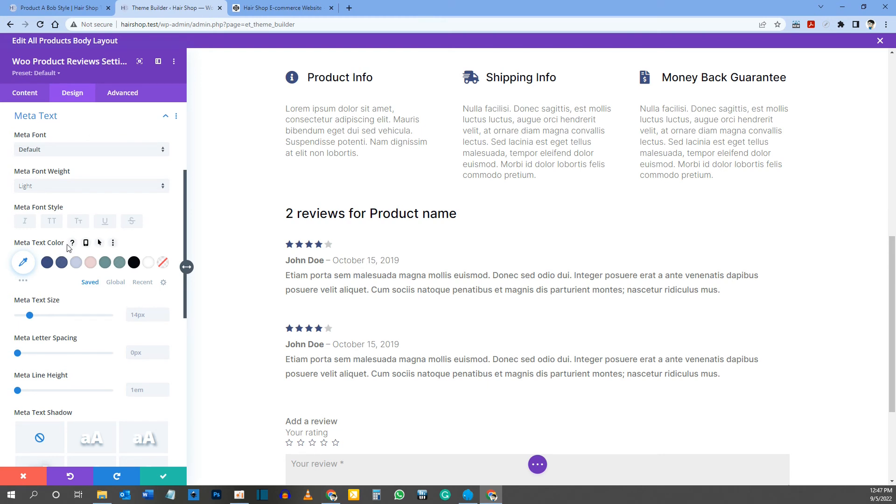
click(130, 315)
text(16)
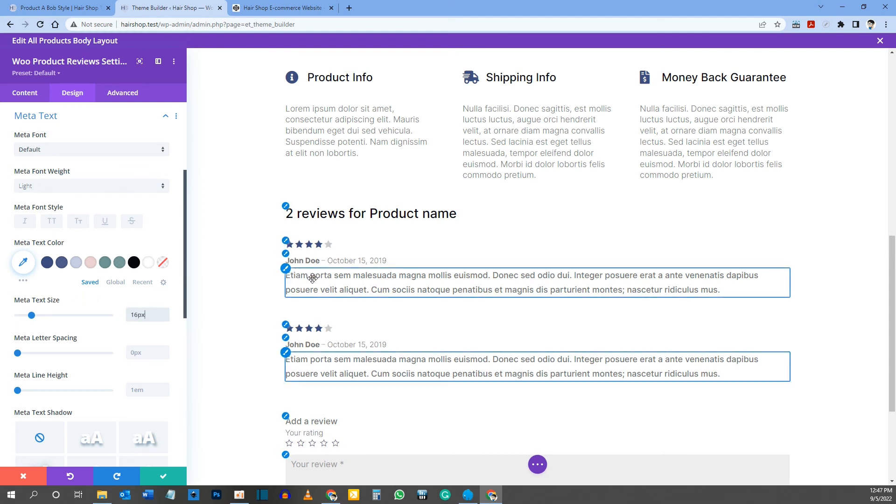
Step: Set the reviews' comment text to Light font weight and 16px text size
click(285, 273)
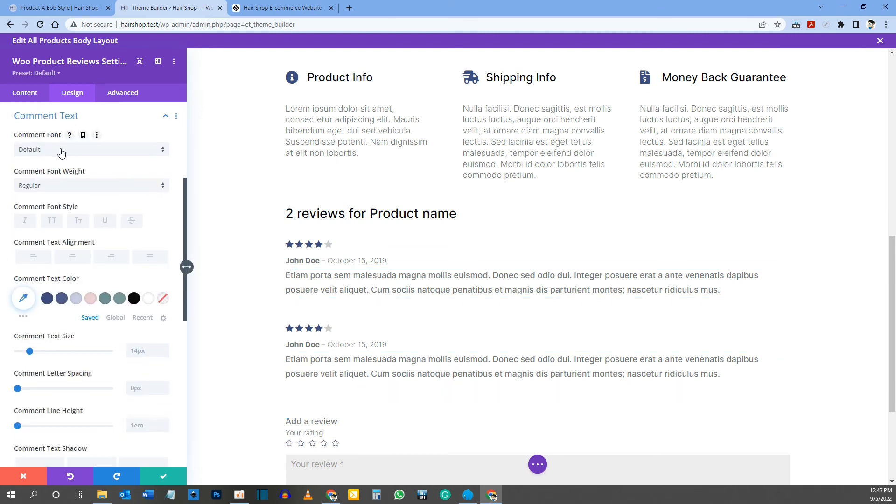
click(54, 194)
click(52, 195)
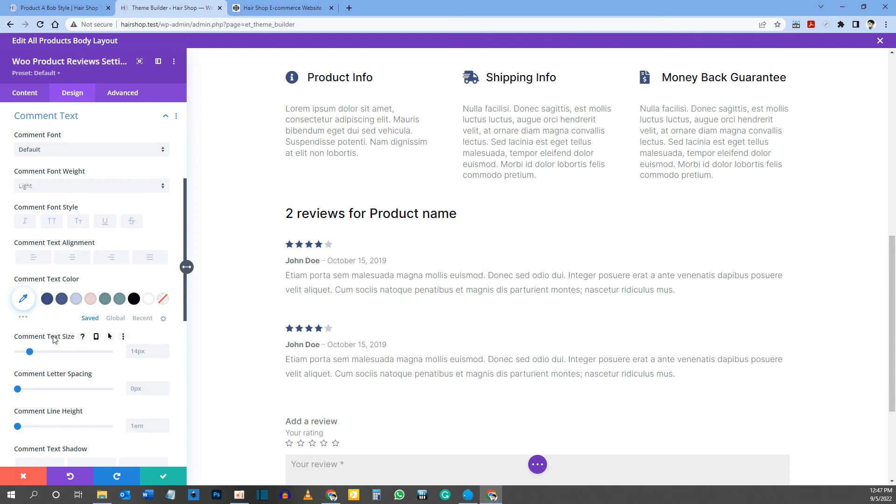
text(16)
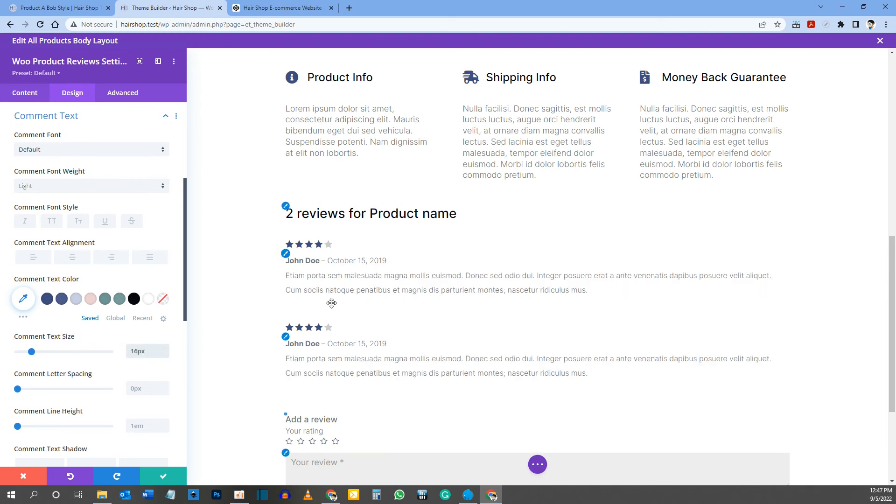
Step: Style the "Add a review" form title with text colour #07080e and a 20px text size
scroll(352, 326, down, 3)
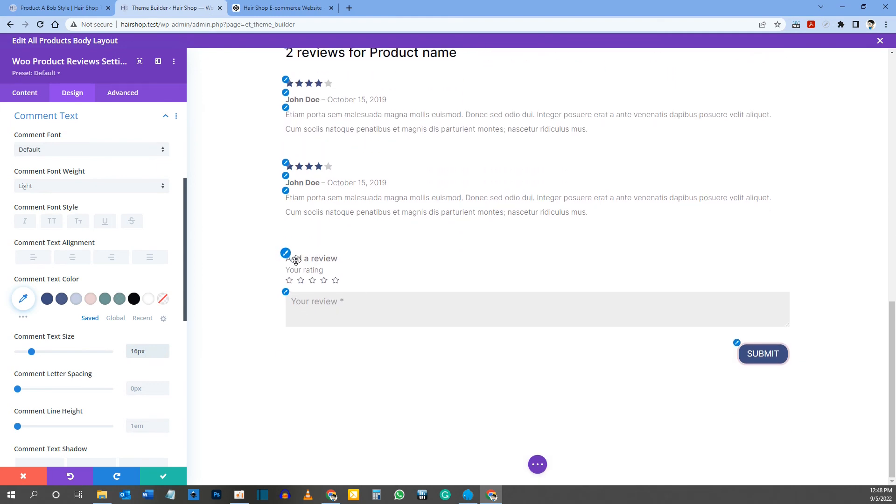
click(287, 256)
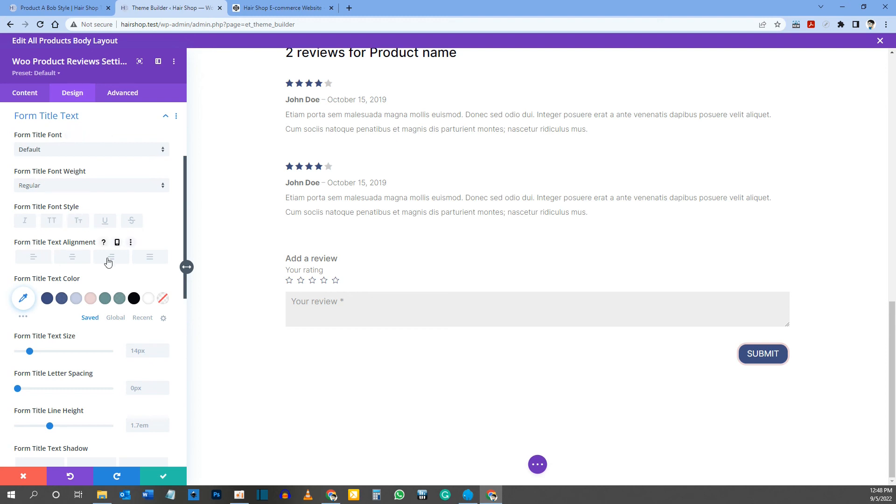
scroll(55, 241, down, 2)
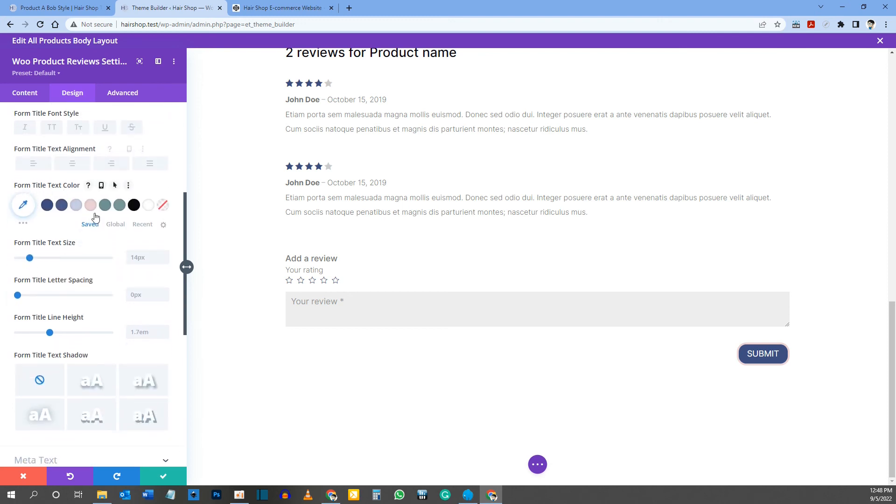
click(134, 205)
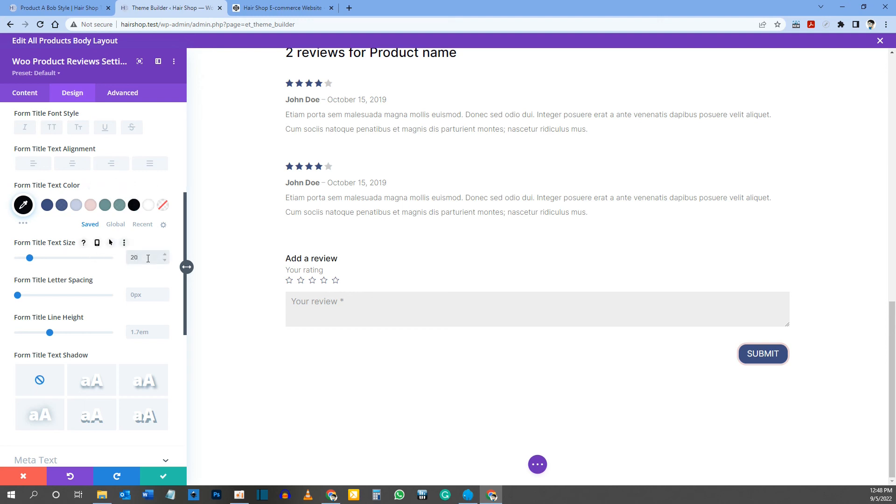
click(148, 258)
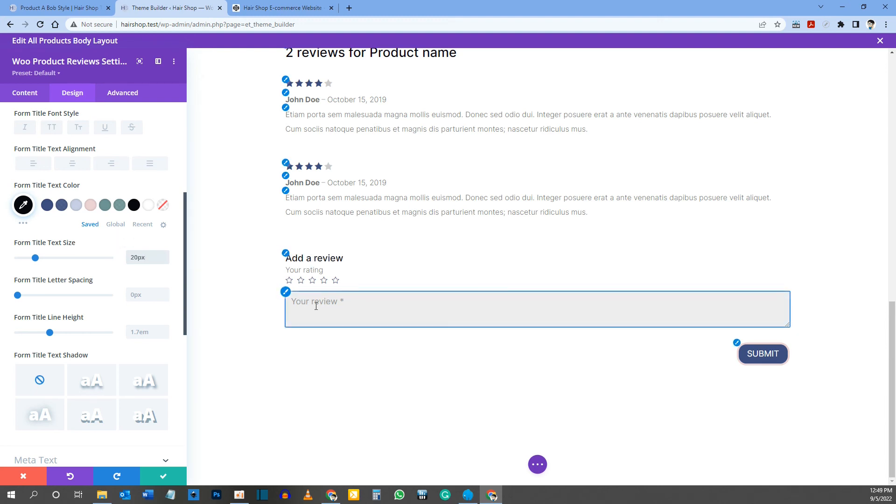
Step: Set the review form fields' background to colour #3d4d80 at 15% opacity, rgba(61,77,128,0.15)
click(287, 291)
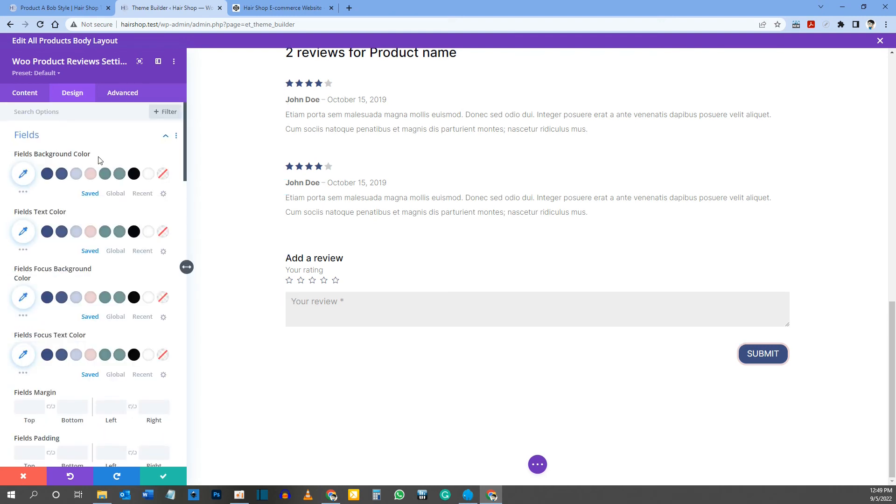
click(47, 174)
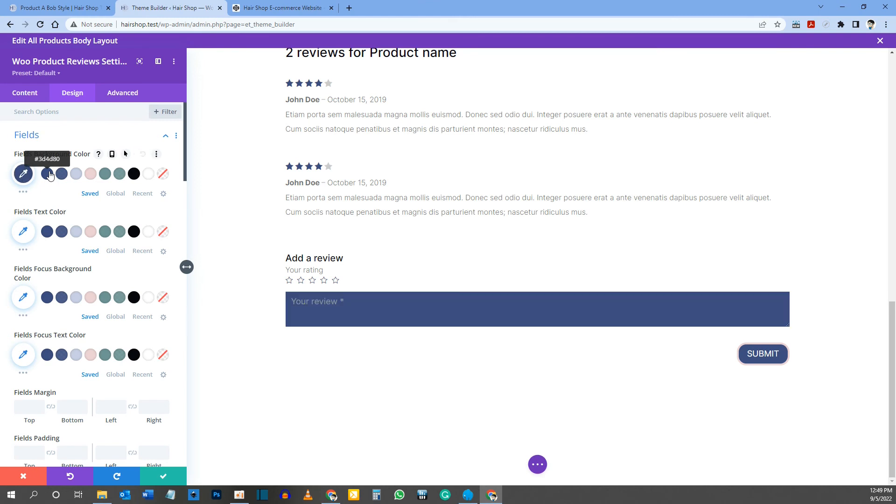
click(22, 174)
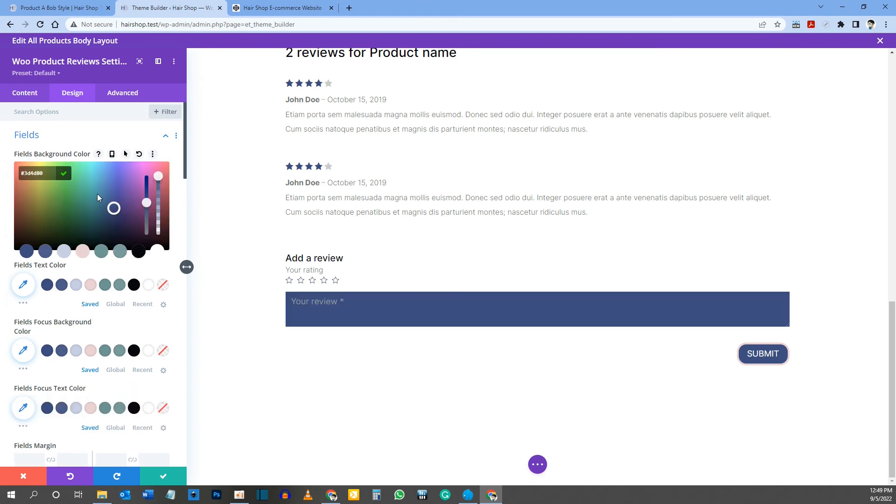
click(157, 204)
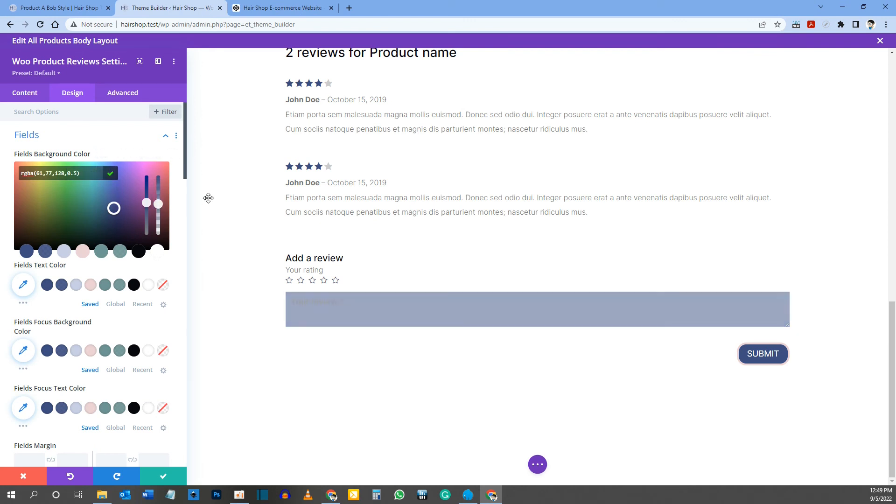
click(158, 223)
click(158, 223)
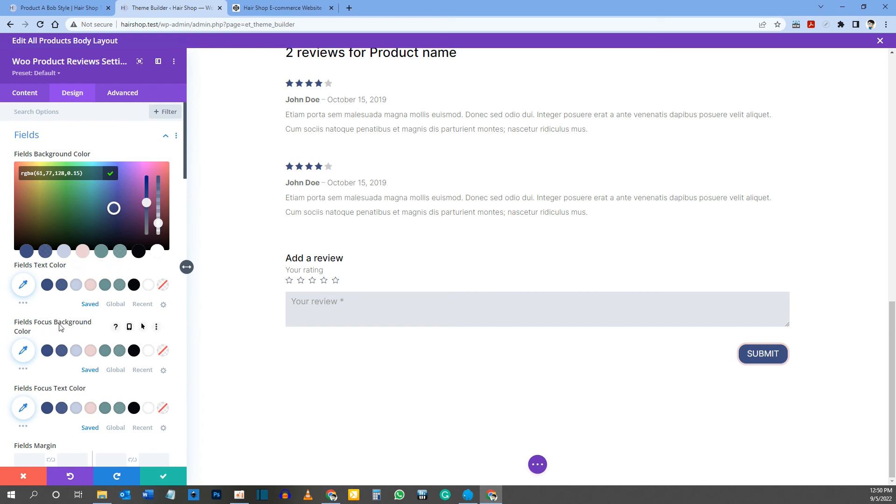
Step: Set the review form fields' font weight to Light
scroll(33, 333, down, 1)
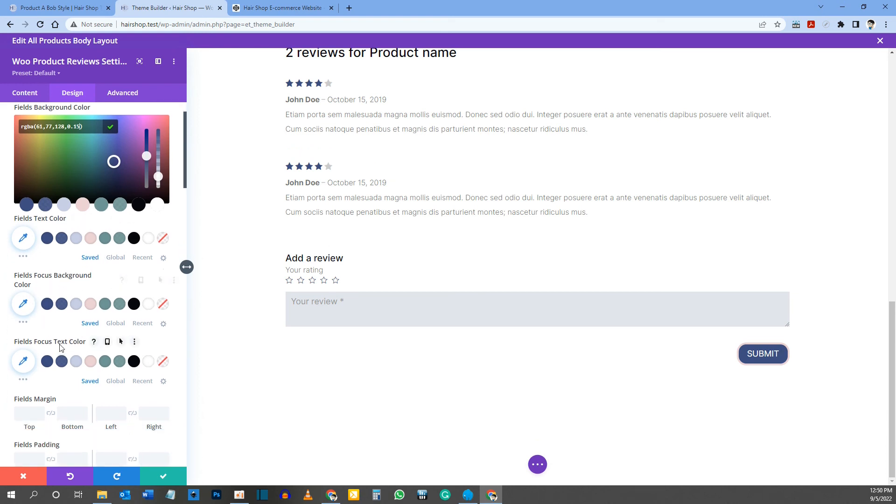
scroll(72, 331, down, 2)
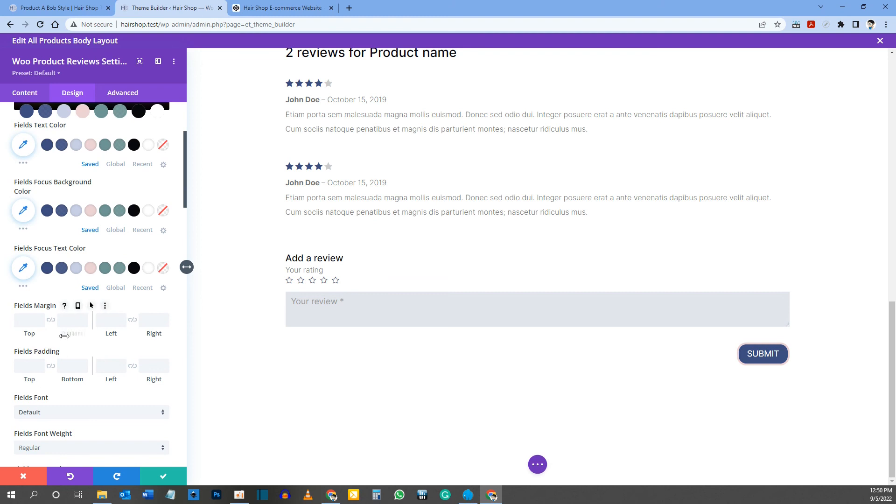
scroll(75, 308, down, 2)
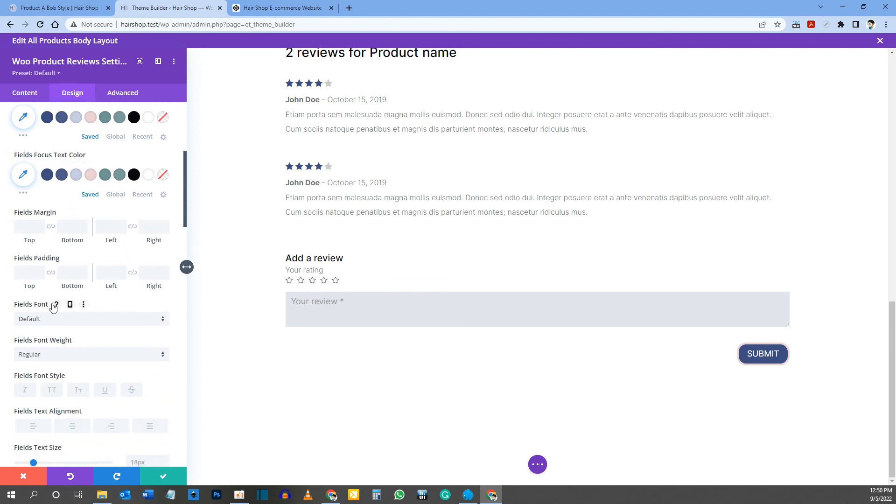
scroll(50, 303, down, 1)
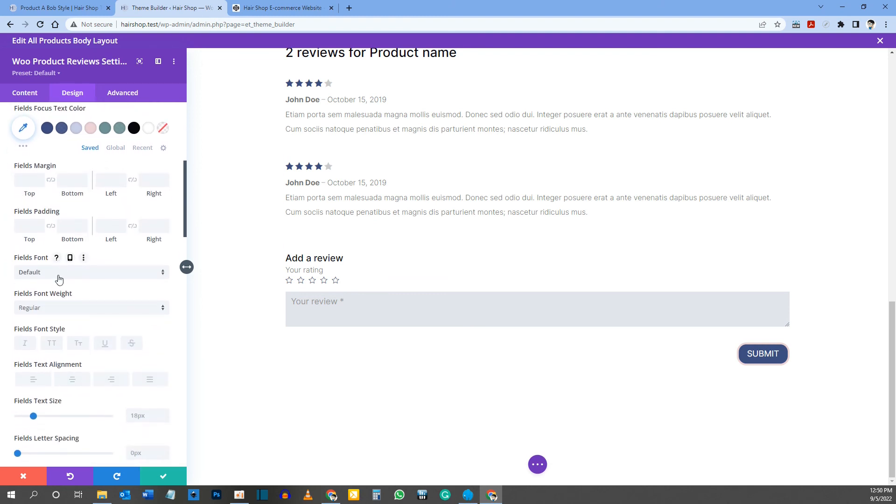
click(54, 307)
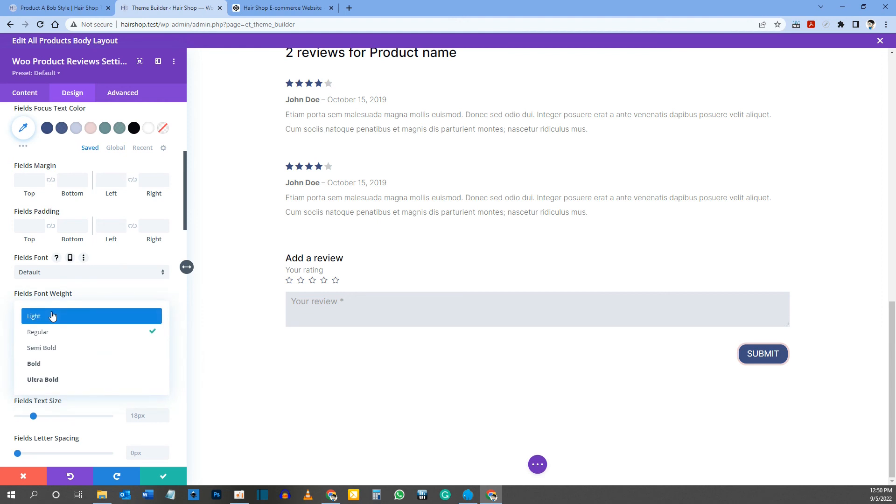
click(52, 317)
Step: Set the review form fields' text size to 16px for all devices
scroll(46, 303, down, 1)
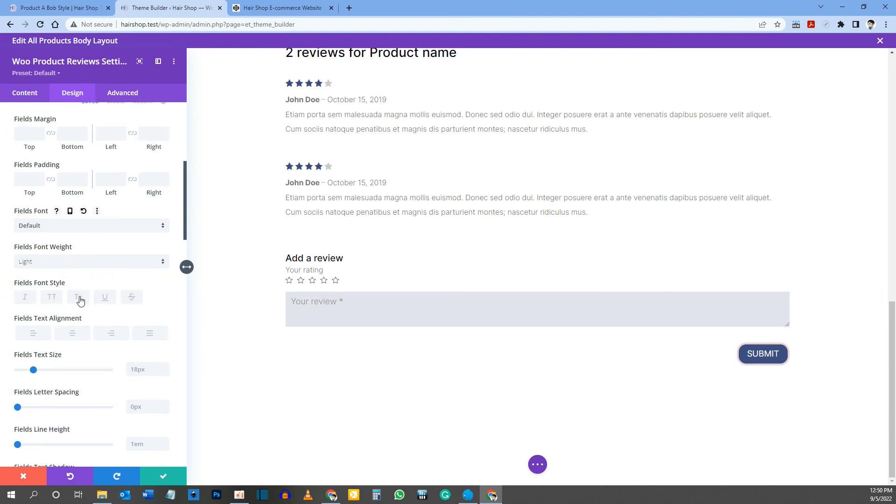
scroll(77, 327, down, 2)
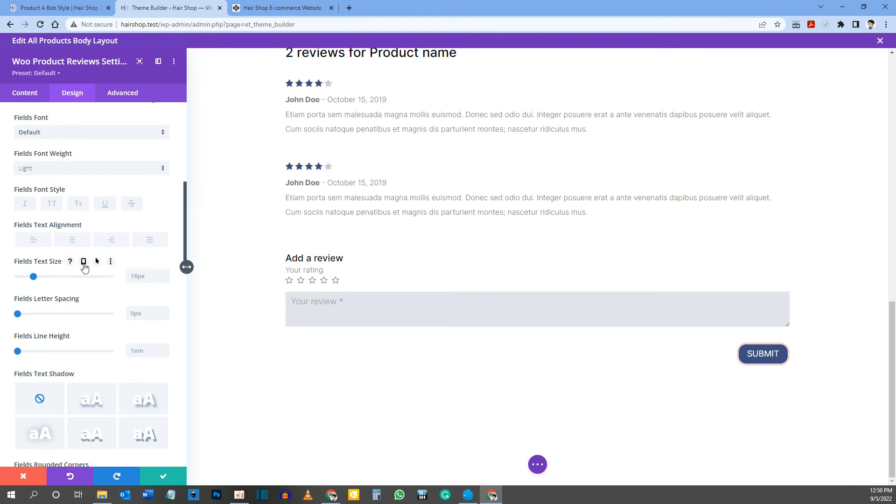
click(84, 262)
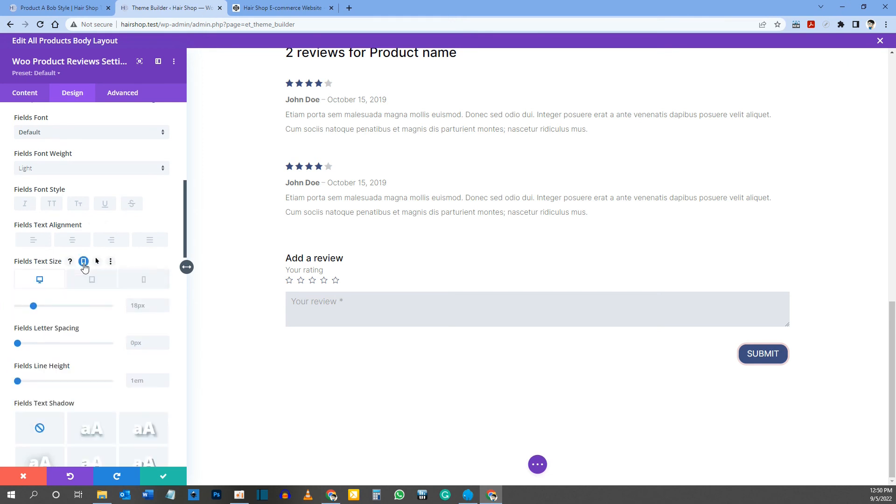
click(149, 282)
click(143, 304)
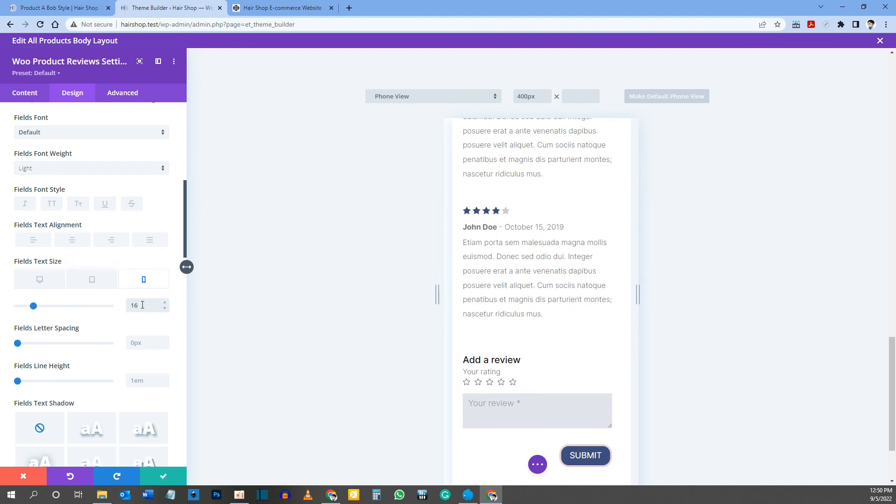
click(83, 262)
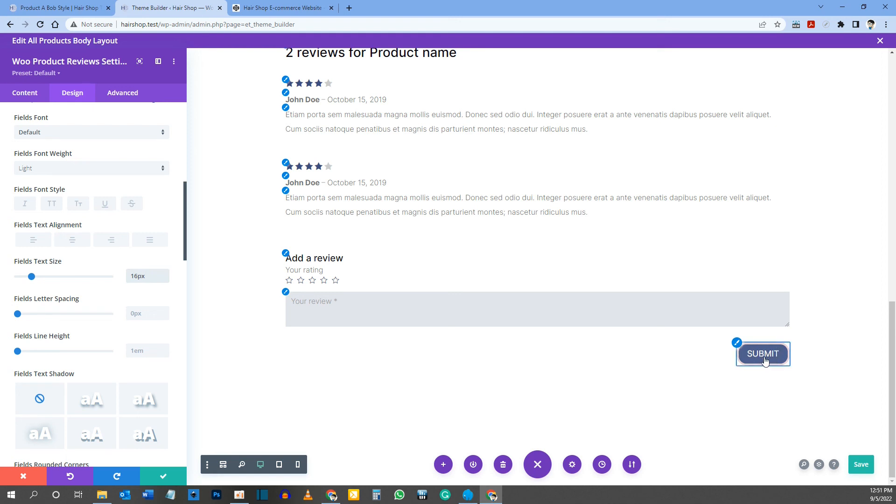
Step: Compare the review form and its Submit button with those on the reference product page
click(89, 8)
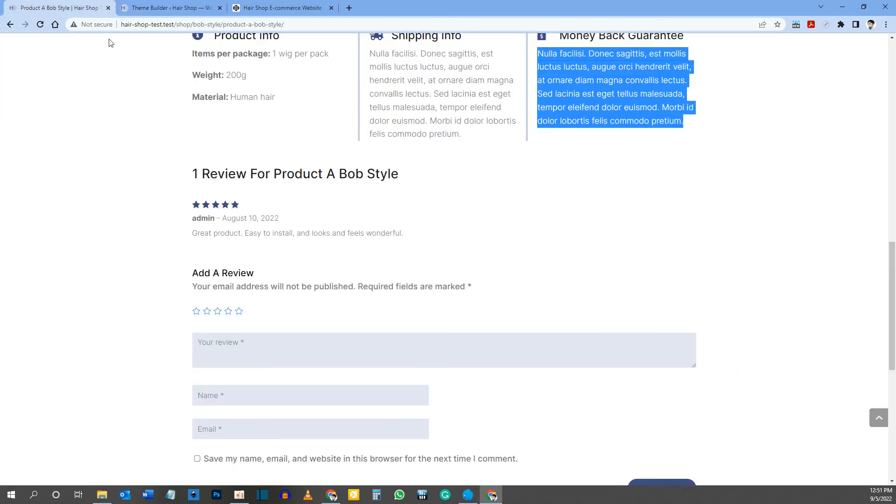
scroll(822, 428, down, 5)
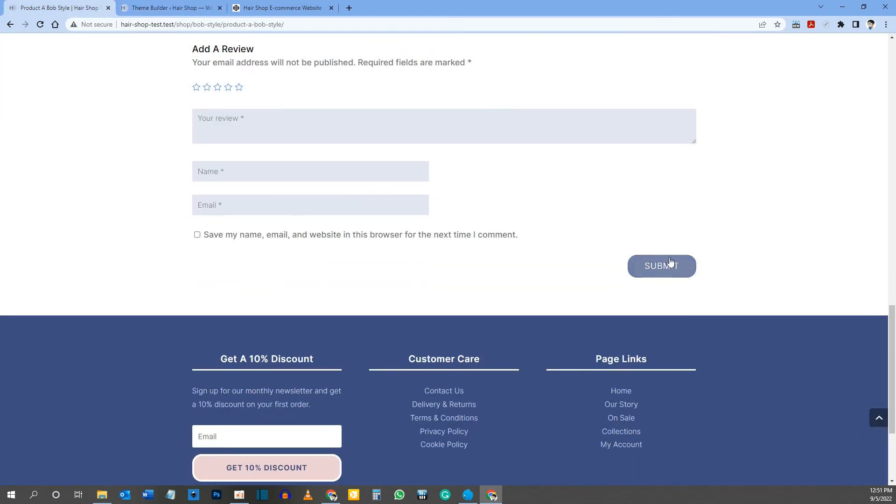
click(174, 7)
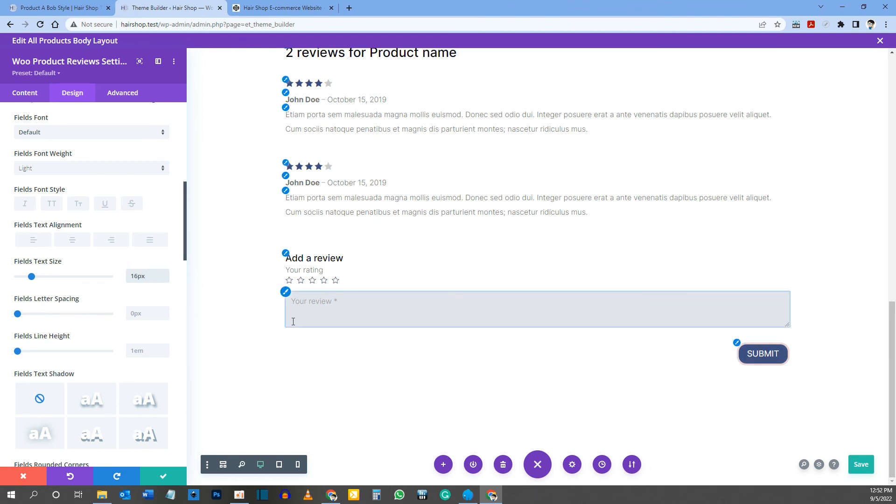
Step: Check the whole product layout in desktop and tablet views, from the product image down to the review form
scroll(295, 319, up, 8)
scroll(296, 319, up, 4)
scroll(296, 318, down, 13)
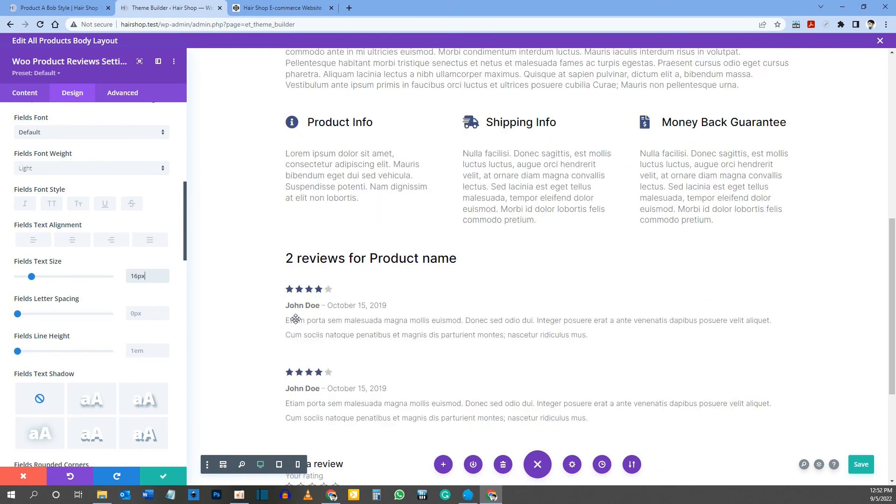
scroll(278, 386, up, 14)
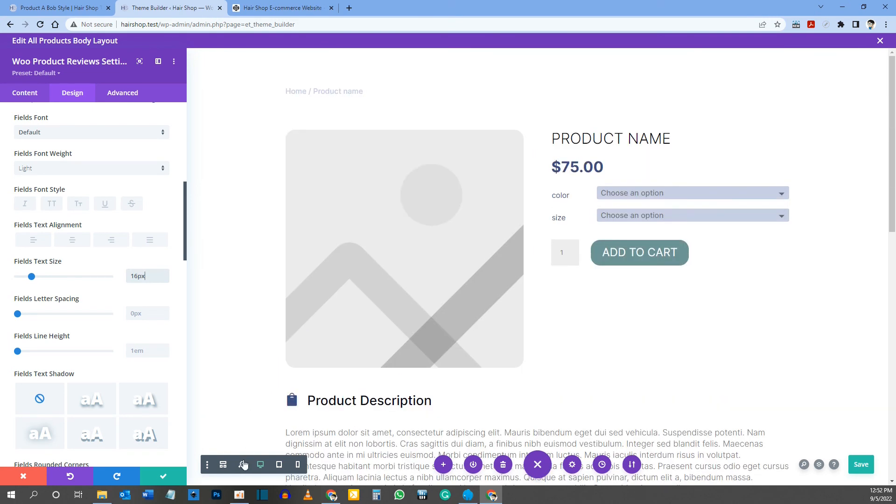
click(279, 465)
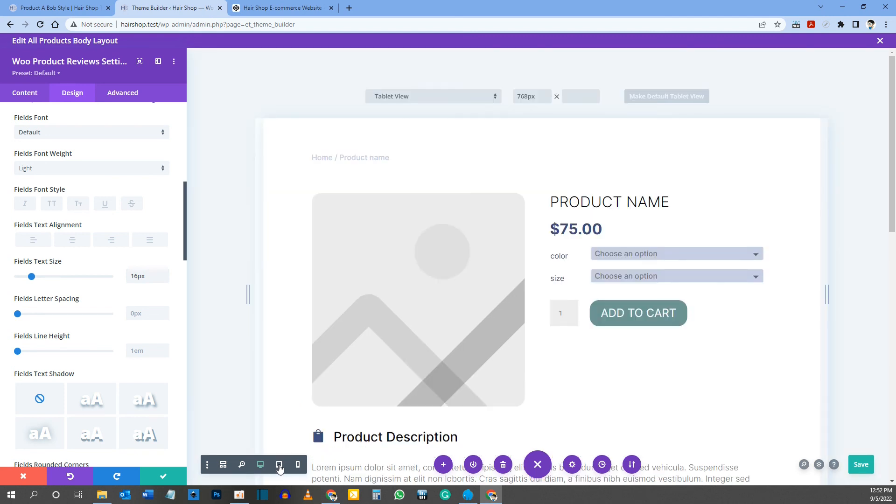
scroll(474, 357, down, 5)
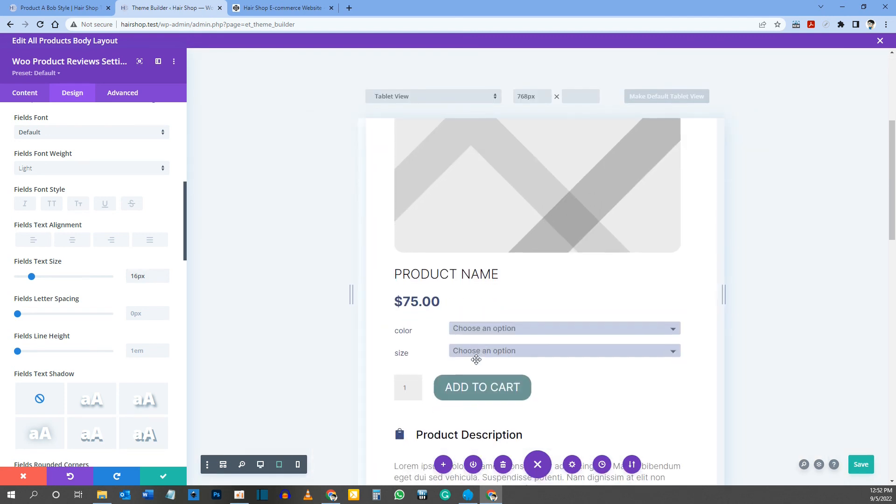
scroll(475, 360, down, 10)
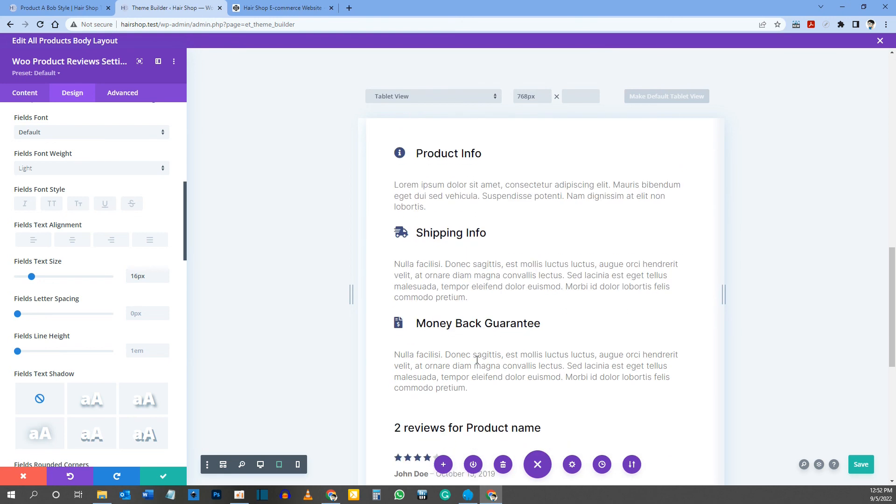
scroll(477, 359, down, 8)
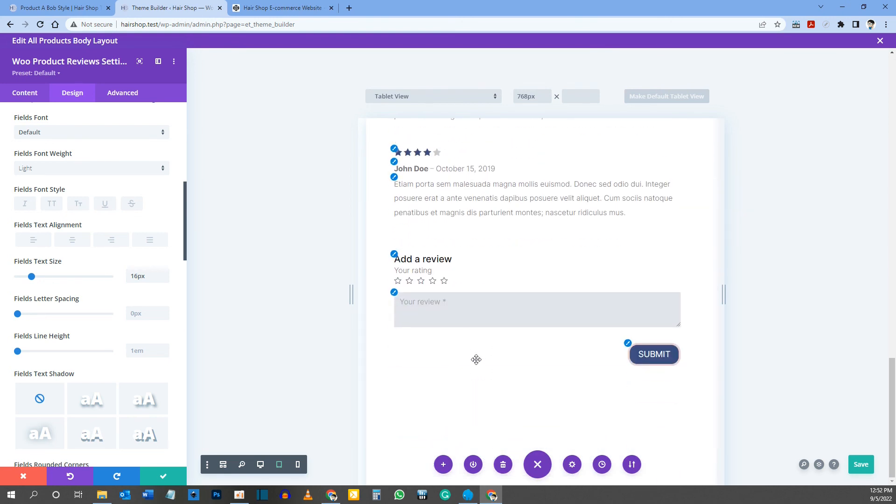
scroll(541, 341, up, 18)
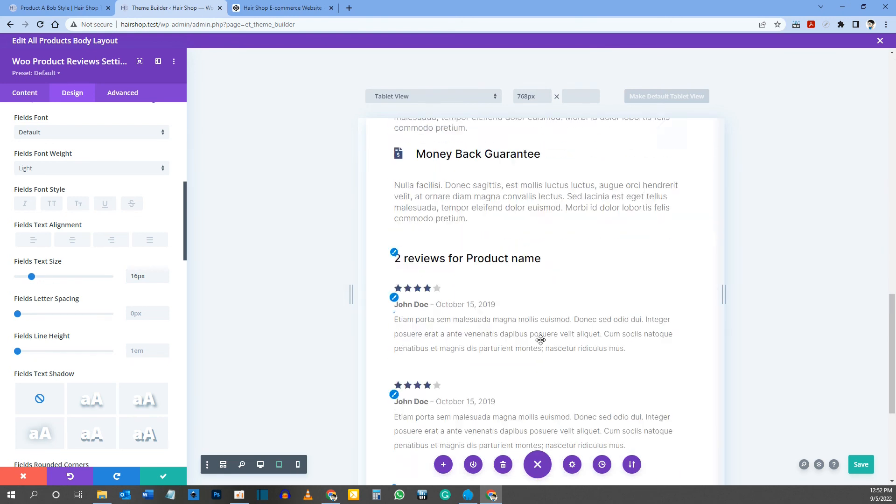
Step: Check the product layout in phone view from the product image down to the Submit button
click(299, 466)
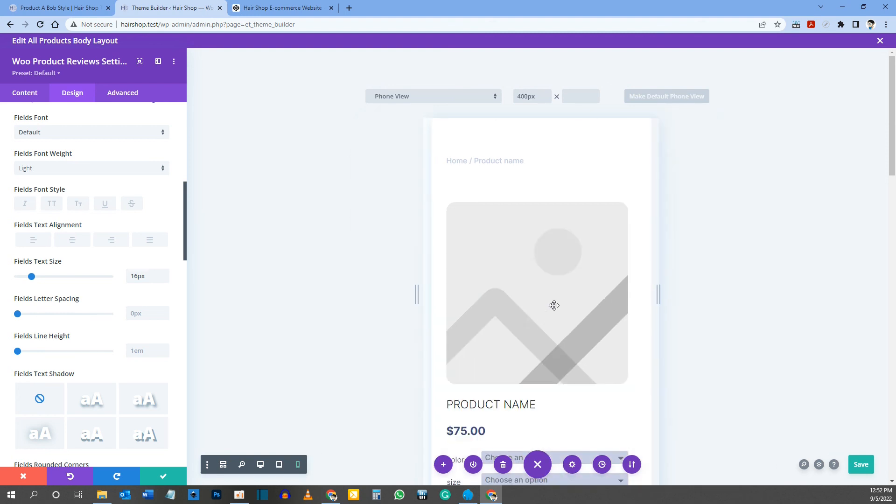
scroll(584, 298, down, 1)
scroll(584, 298, down, 10)
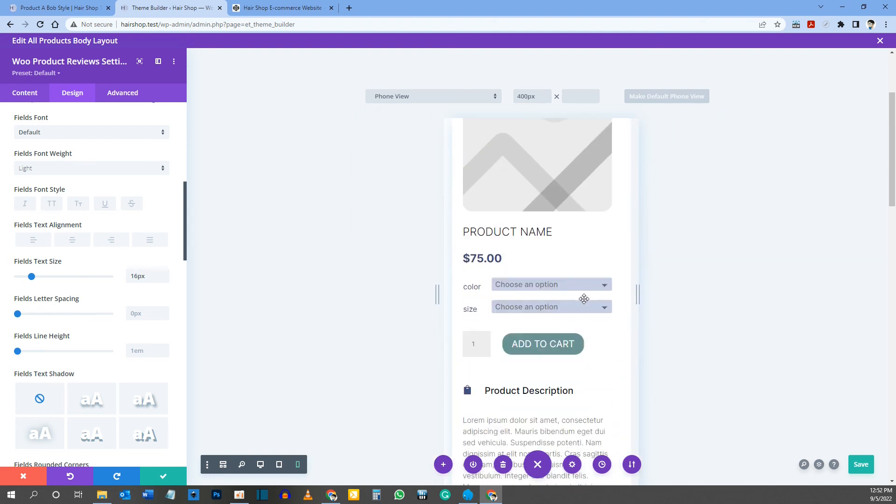
scroll(583, 298, down, 10)
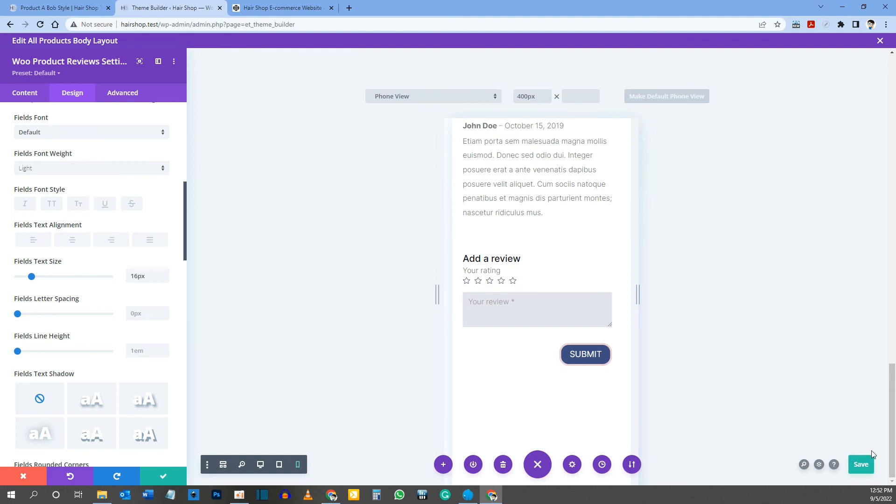
Step: Save the All Products body layout, close its editor and save the Theme Builder changes
click(853, 466)
click(880, 42)
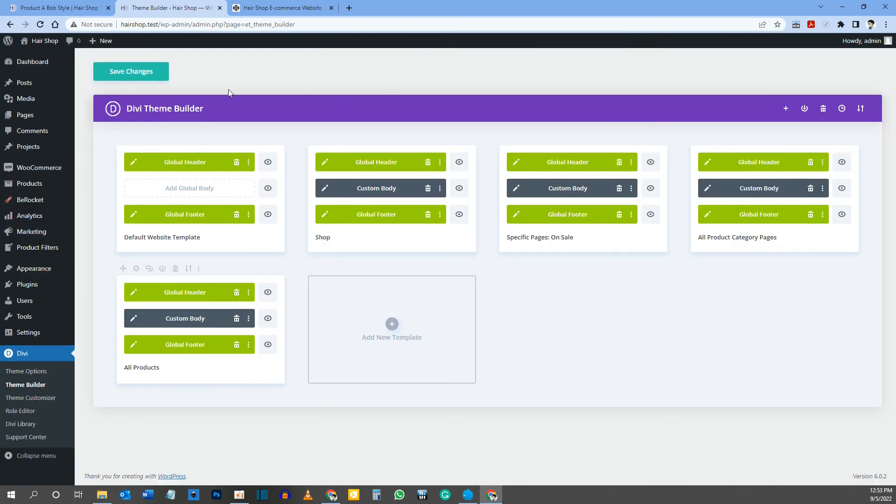
click(139, 76)
Step: Open the Hair Shop site's front end in a new browser tab
middle_click(34, 40)
click(293, 3)
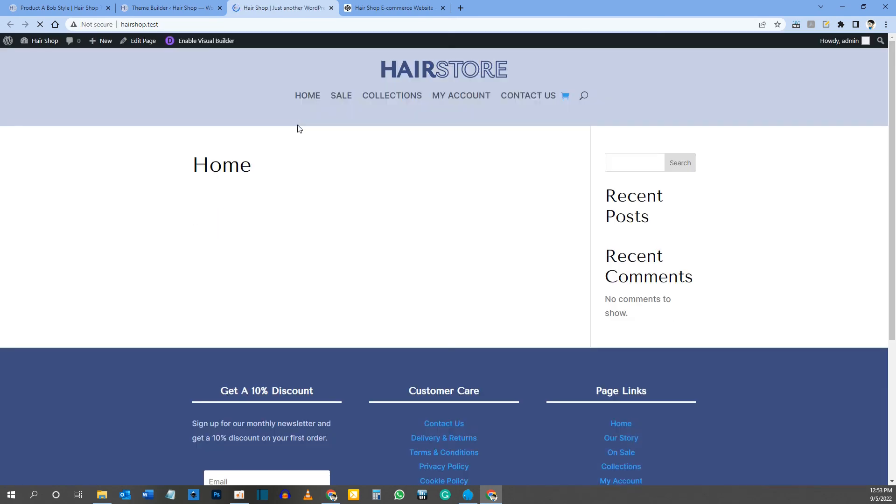
Step: Open Product A Bob Style from the Sale page and look over its live layout down to the description
click(343, 99)
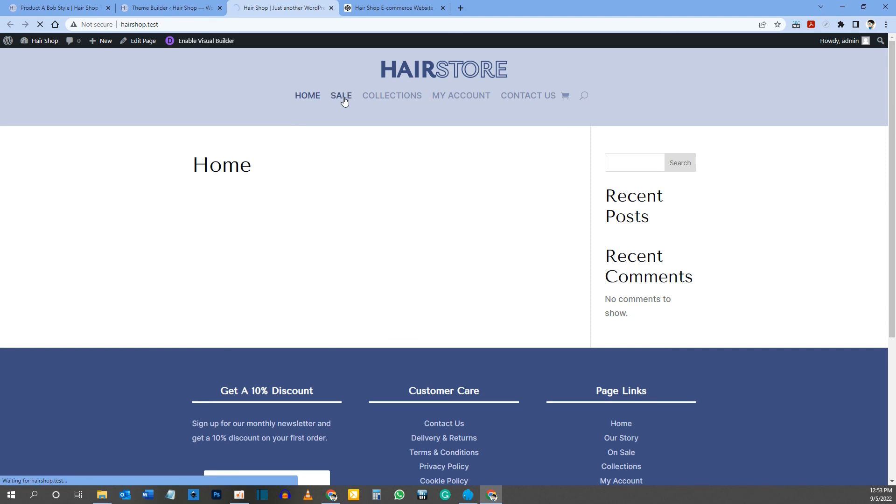
scroll(344, 98, down, 4)
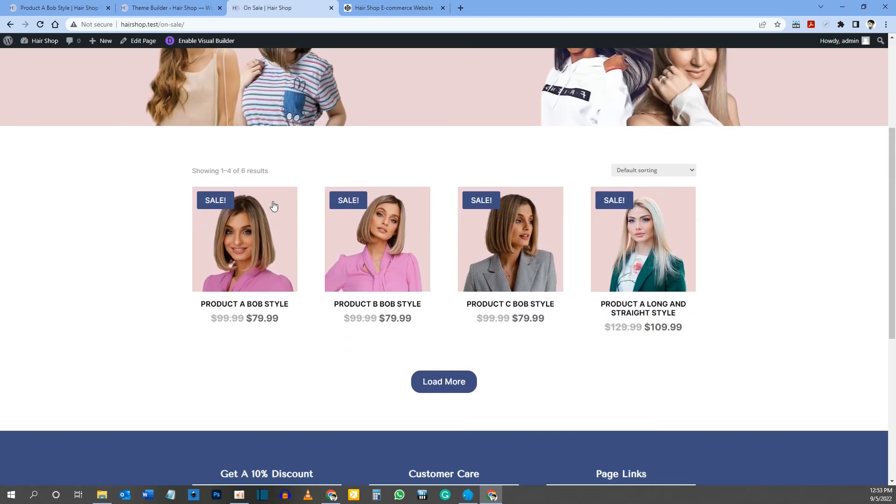
click(257, 228)
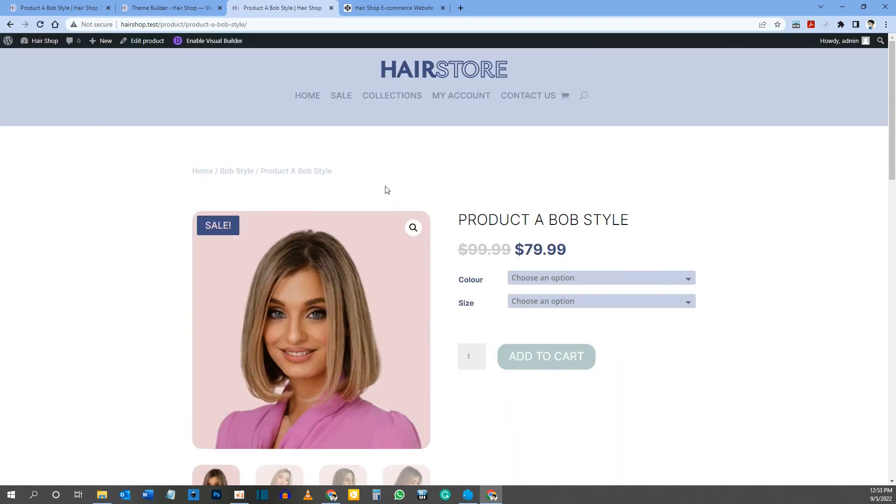
scroll(421, 172, down, 2)
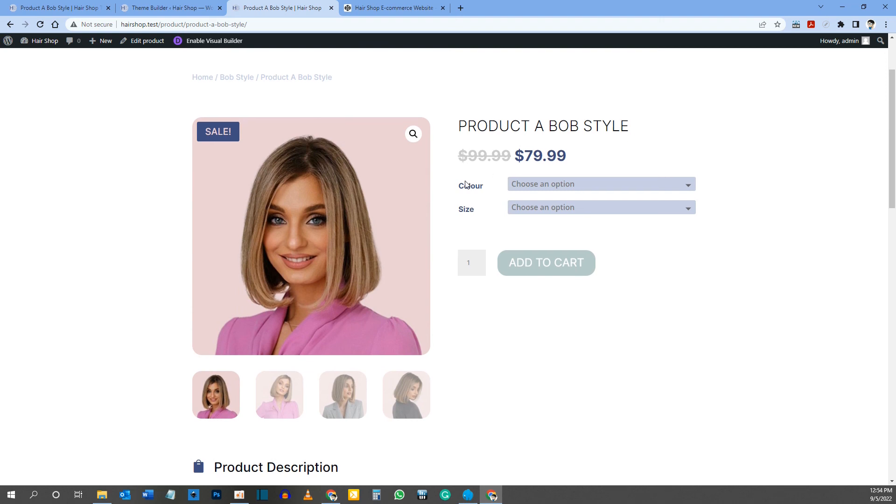
scroll(465, 185, down, 10)
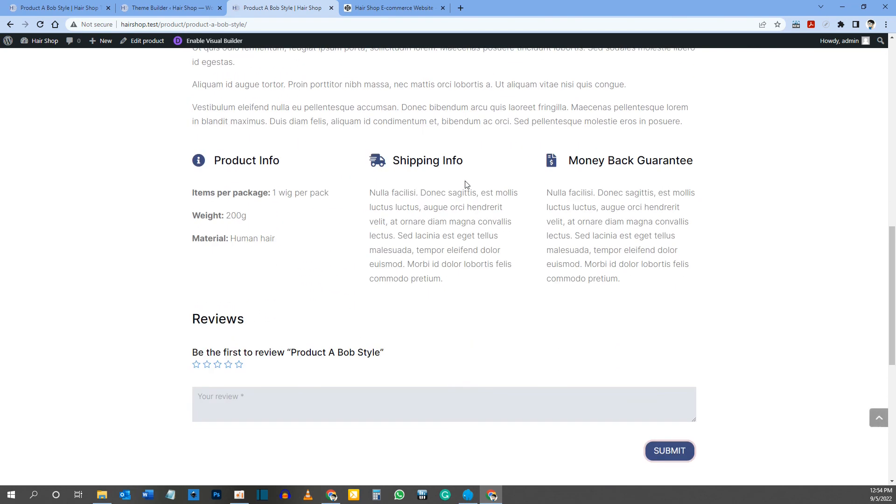
Step: Submit a five-star review reading "Awesome product!" for Product A Bob Style
scroll(464, 184, down, 2)
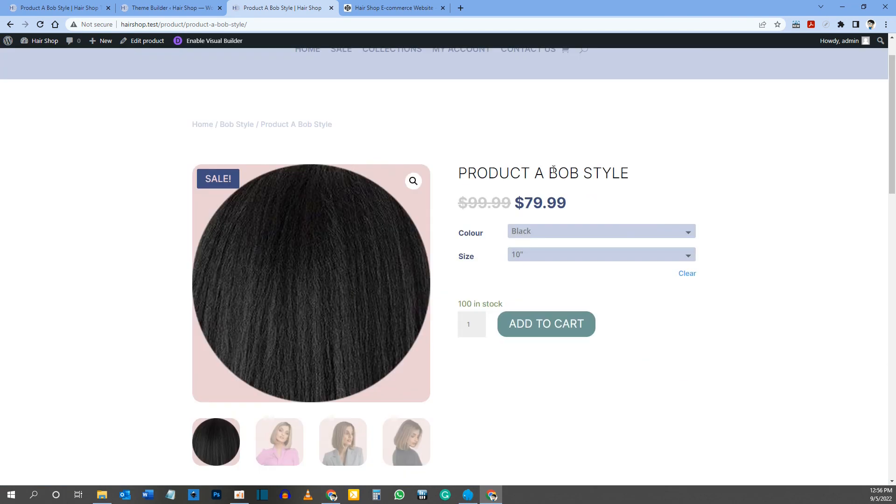
scroll(552, 170, down, 1)
scroll(554, 173, down, 1)
scroll(554, 173, down, 12)
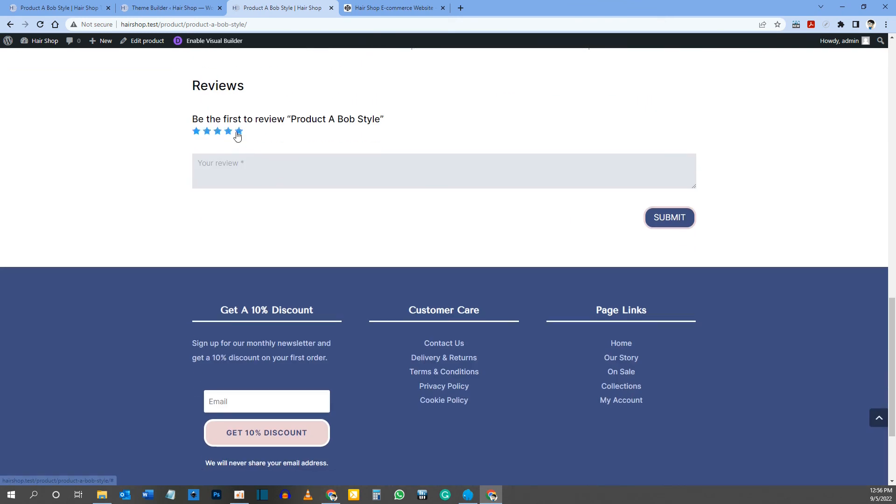
click(256, 173)
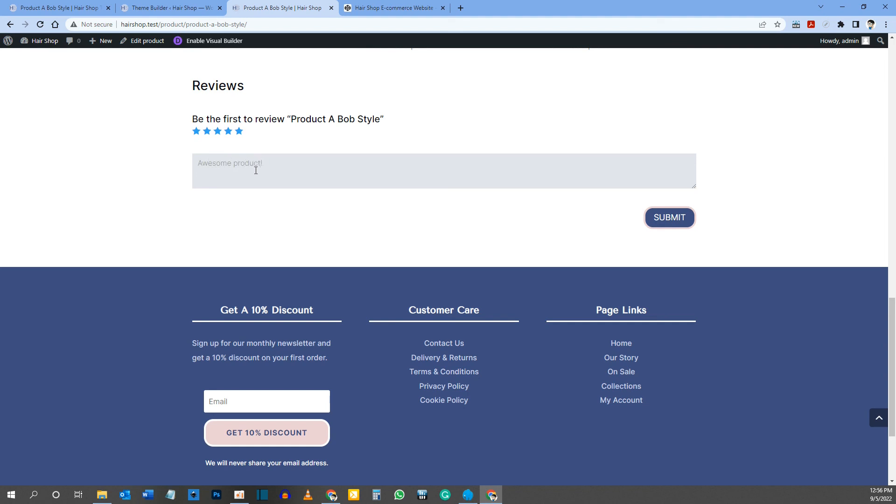
click(675, 220)
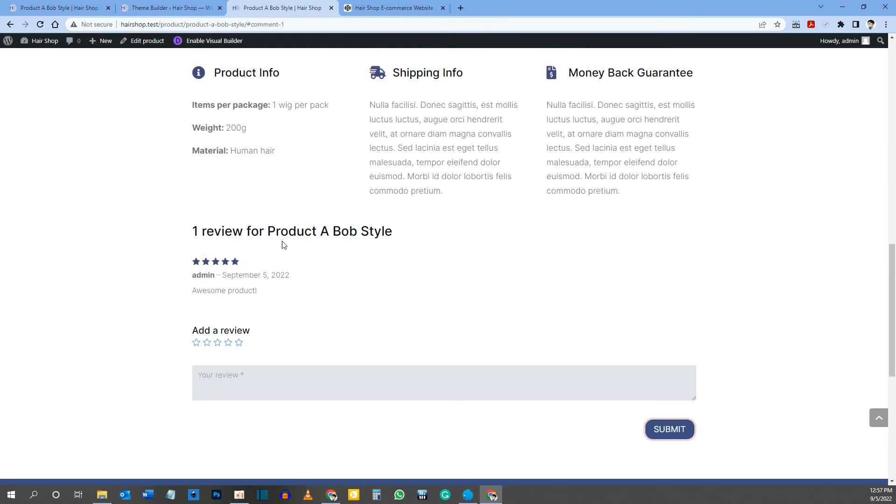
Step: Check the live product page from the product image down to the posted review and the Add a review form
scroll(336, 254, down, 2)
scroll(367, 239, up, 6)
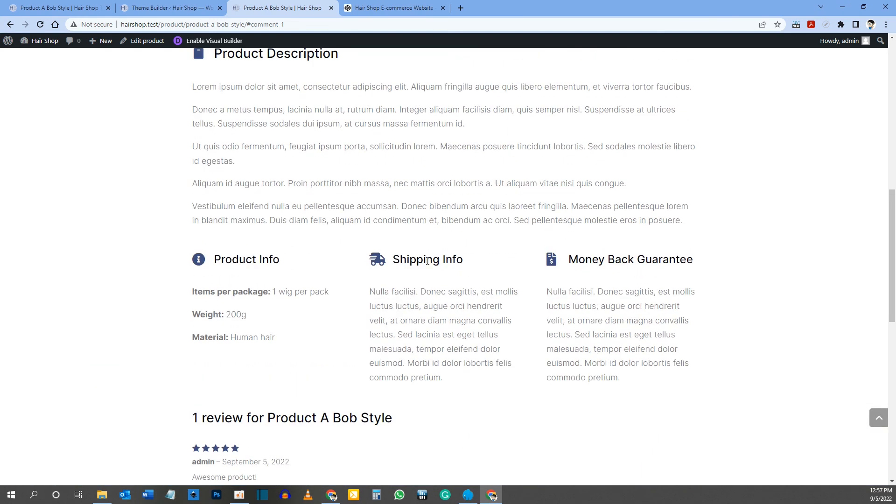
scroll(427, 261, up, 10)
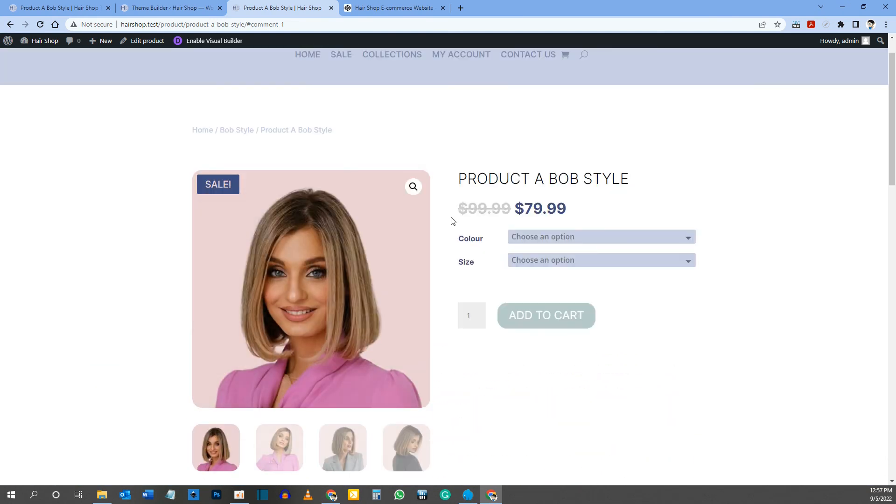
scroll(451, 220, down, 8)
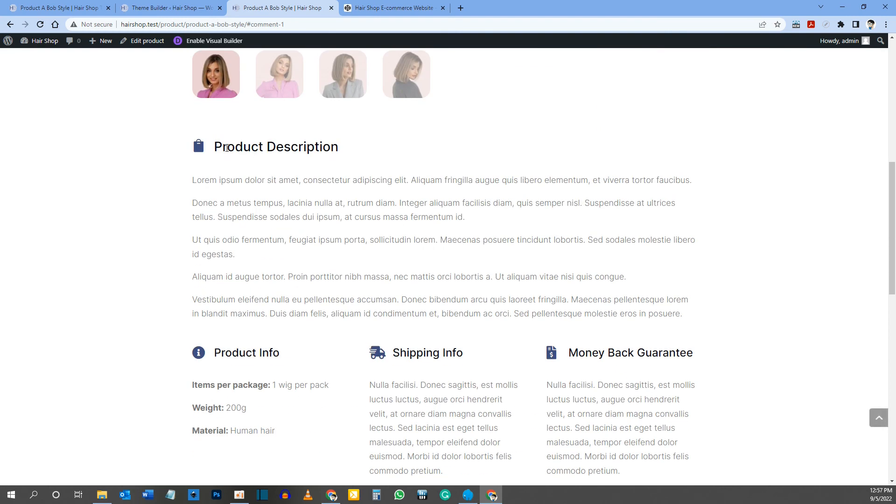
scroll(280, 153, down, 4)
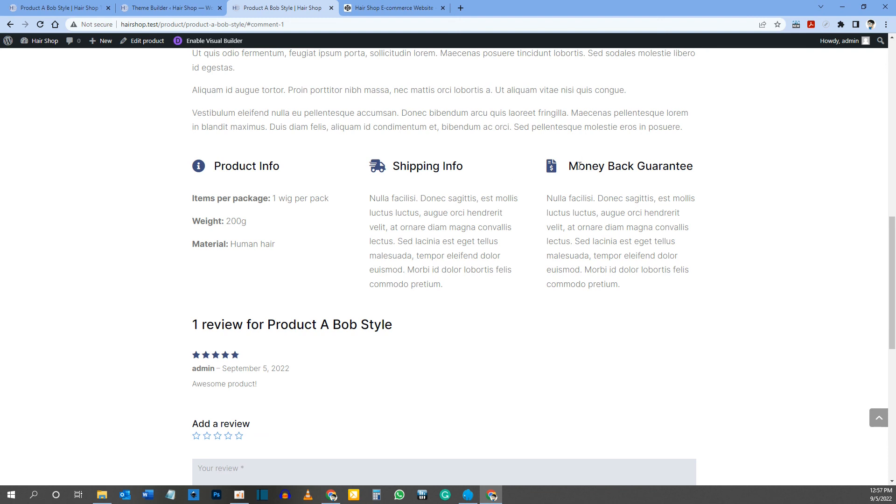
scroll(490, 209, down, 4)
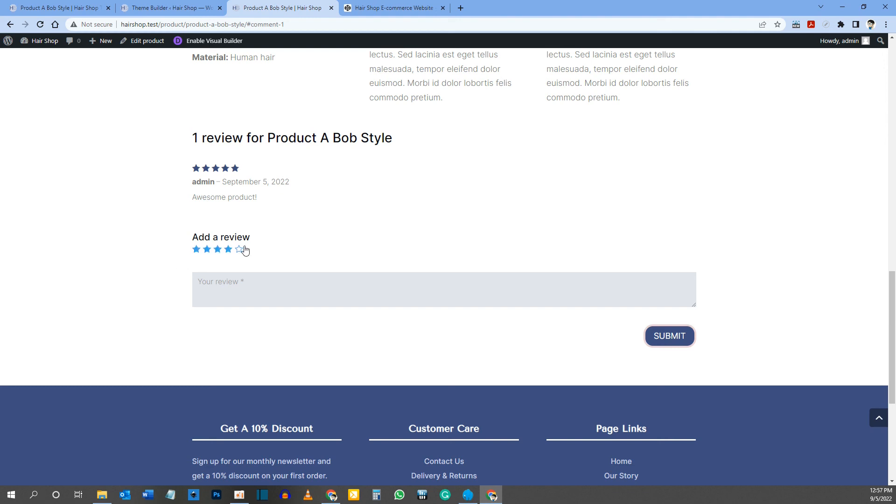
Step: Switch to the CodePen snippet page and copy the line text-transform: capitalize; meant for the Woo Product Reviews module
click(378, 5)
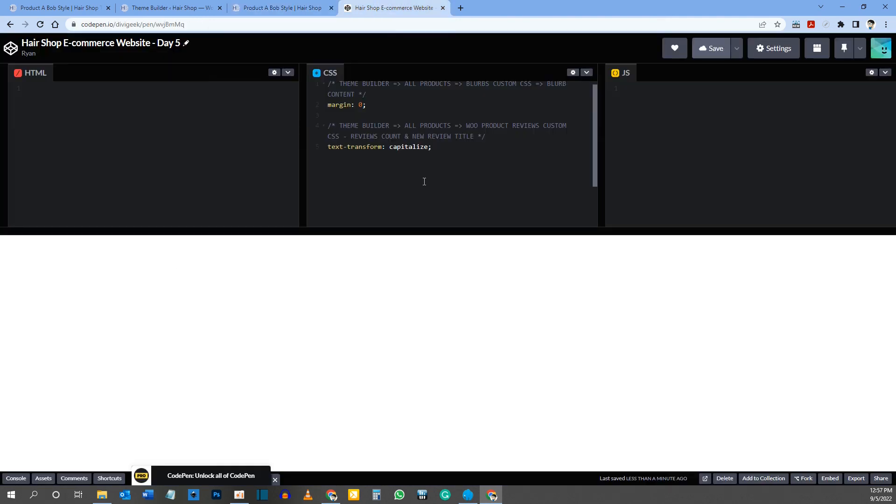
drag(431, 146, 325, 150)
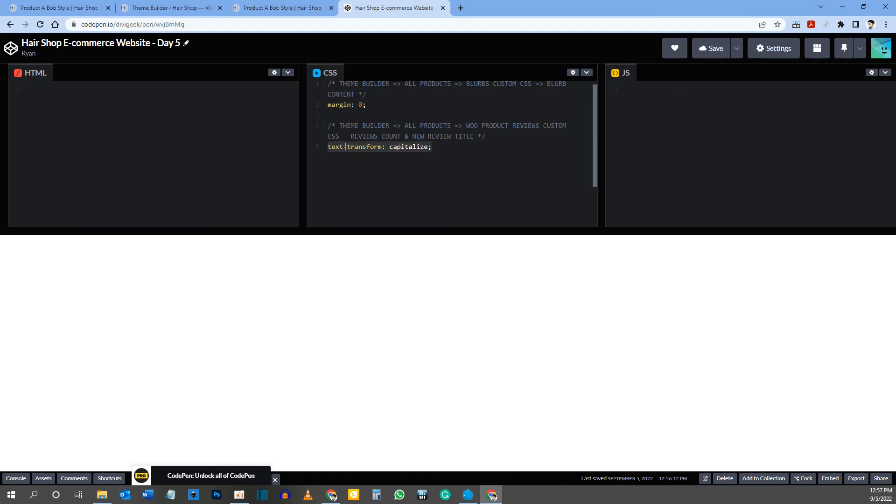
right_click(344, 144)
click(368, 179)
Step: Return to the Divi Theme Builder and open the All Products custom body layout for editing
click(167, 8)
click(303, 8)
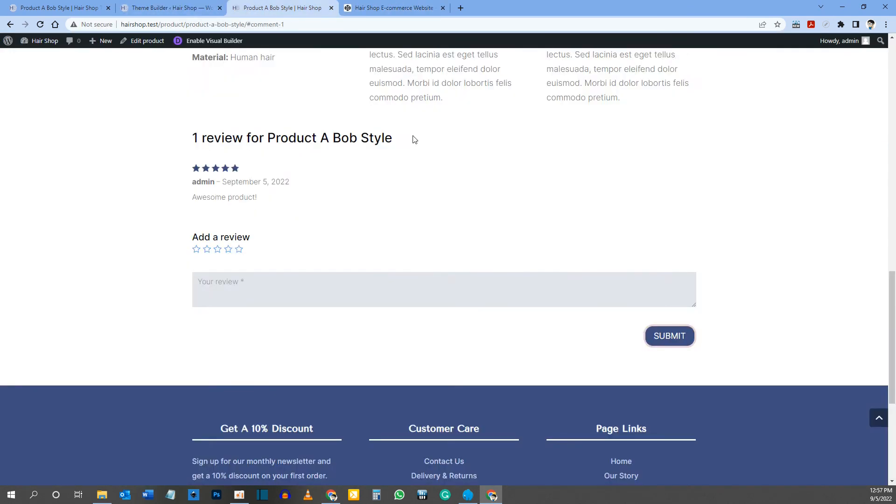
click(411, 6)
click(195, 6)
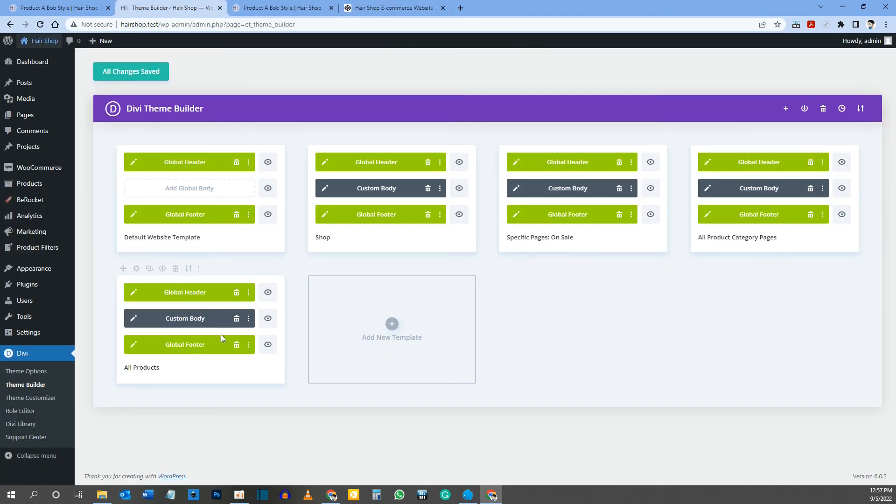
click(134, 318)
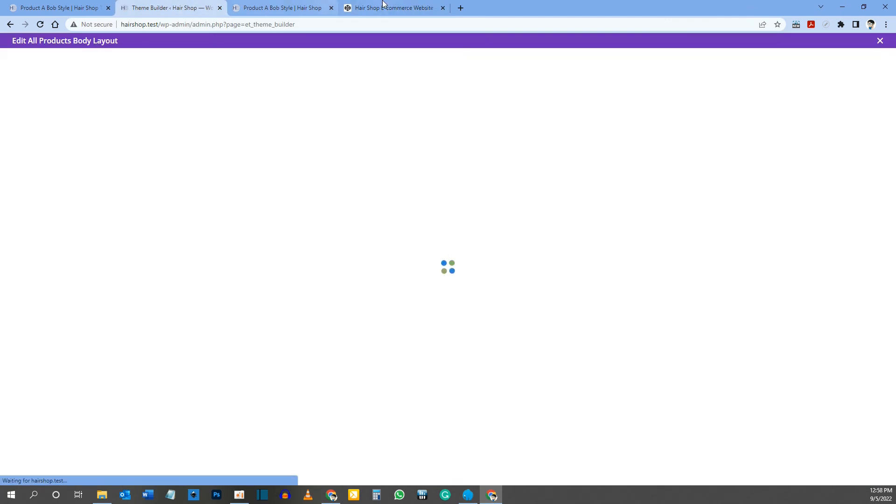
click(404, 8)
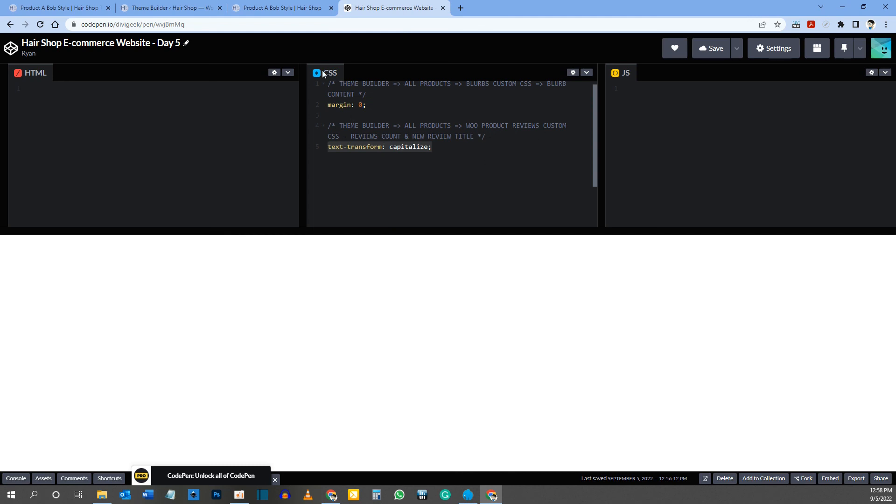
click(175, 8)
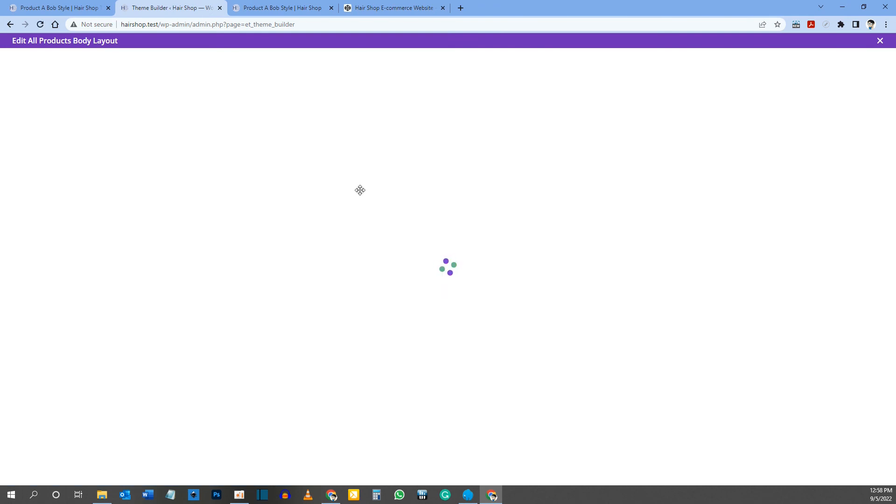
Step: Open the custom CSS settings of the Woo Product Reviews module in the All Products body layout
scroll(360, 190, down, 6)
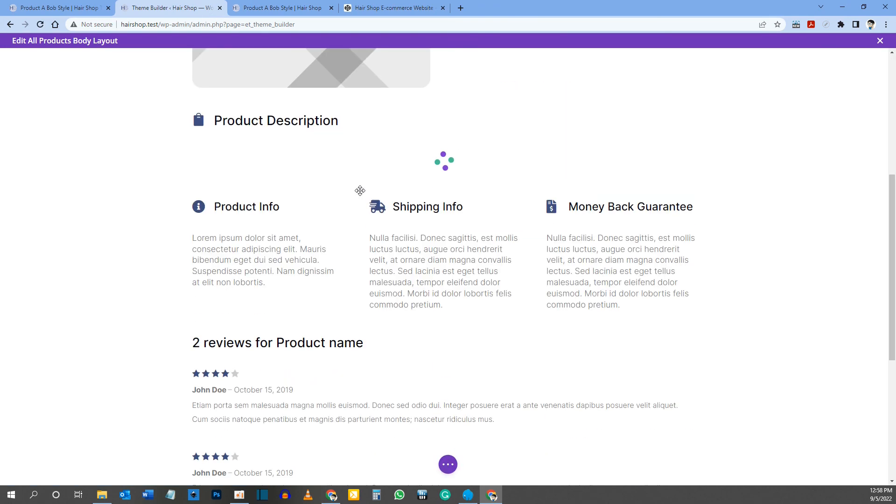
scroll(323, 194, down, 6)
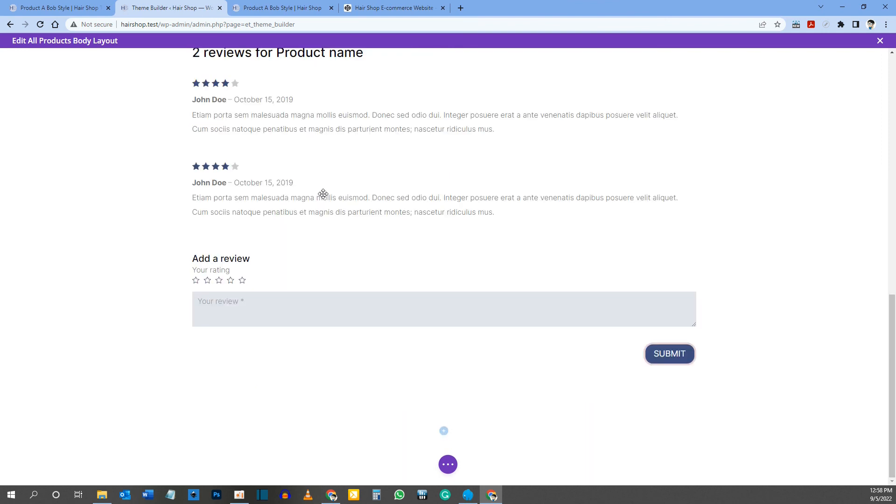
scroll(326, 196, up, 3)
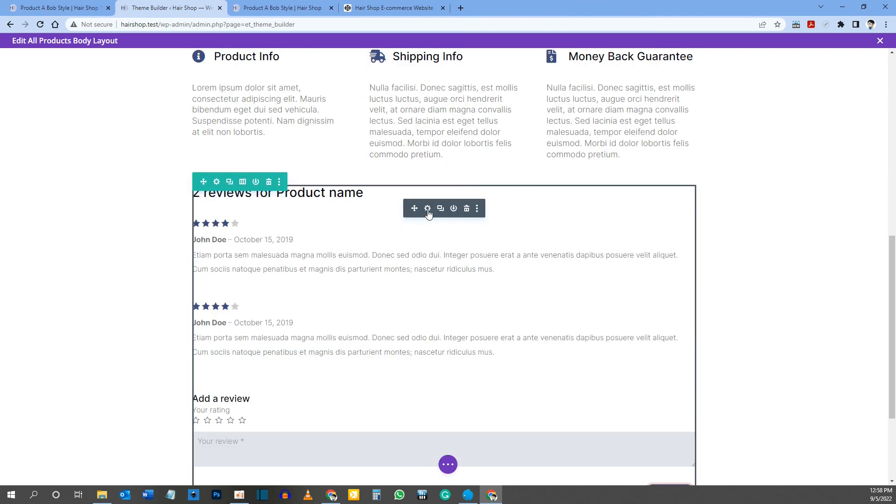
scroll(428, 212, up, 1)
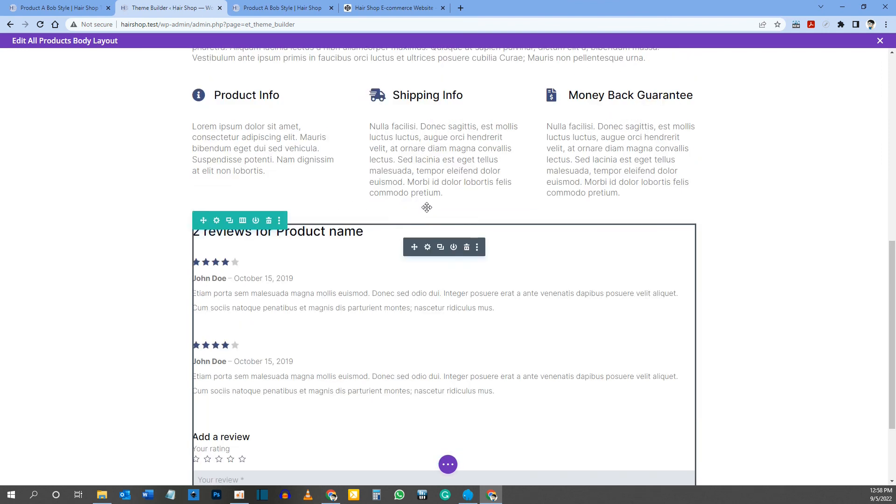
click(427, 248)
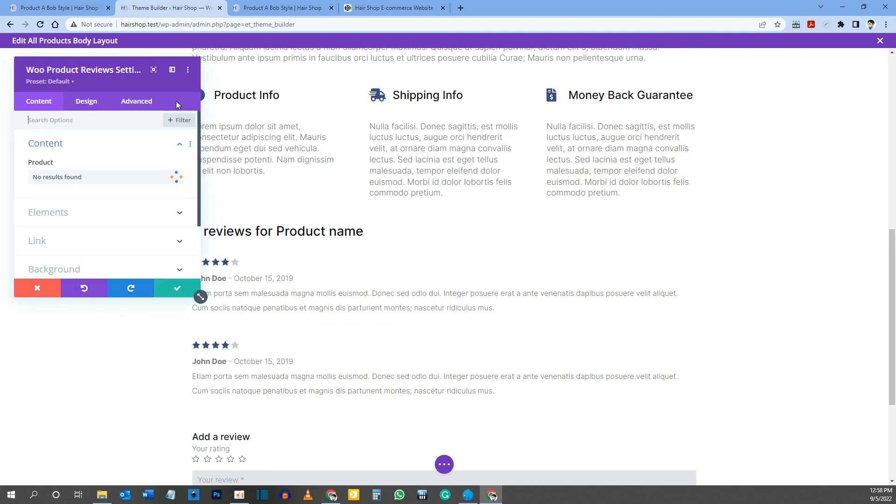
click(123, 92)
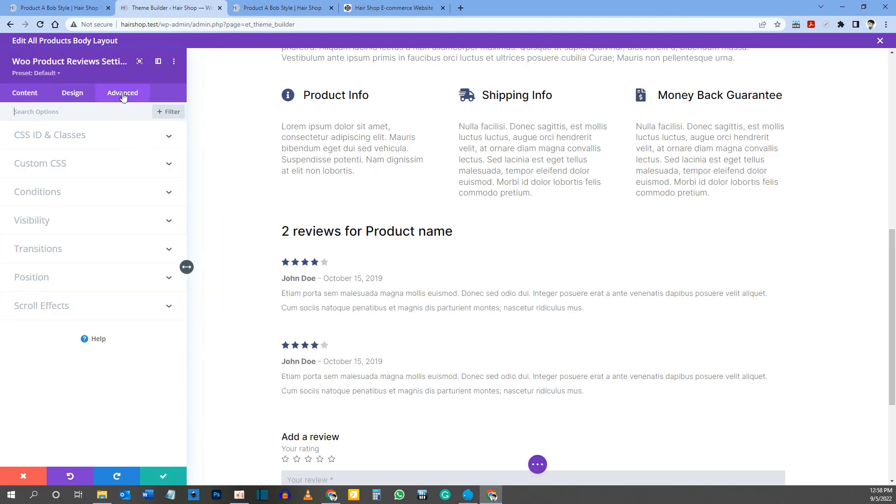
click(54, 164)
Step: Check the target fields in the CodePen comment and add text-transform: capitalize; to the module's Reviews Count CSS
click(394, 8)
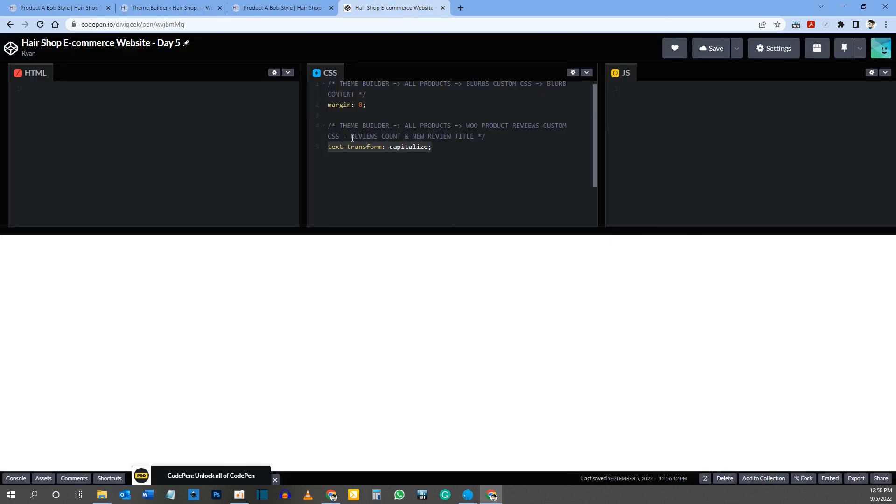
click(380, 137)
drag(382, 136, 471, 137)
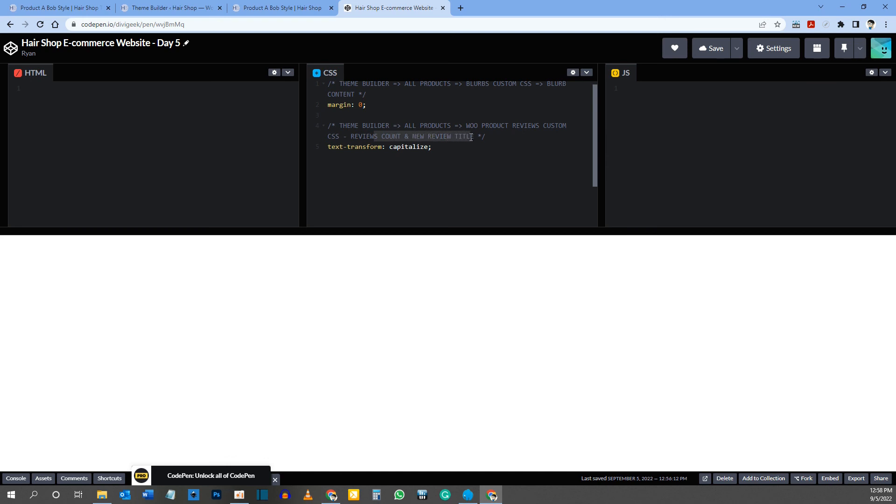
click(202, 7)
scroll(140, 215, down, 1)
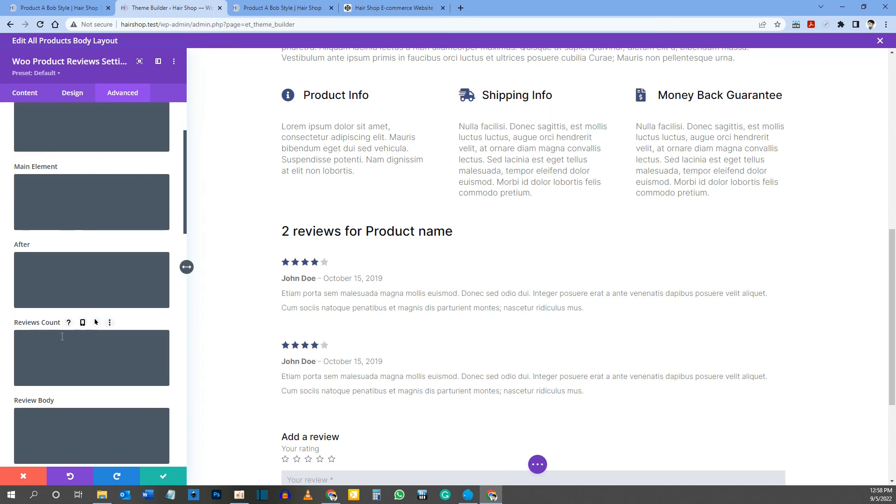
click(44, 341)
key(ctrl+v)
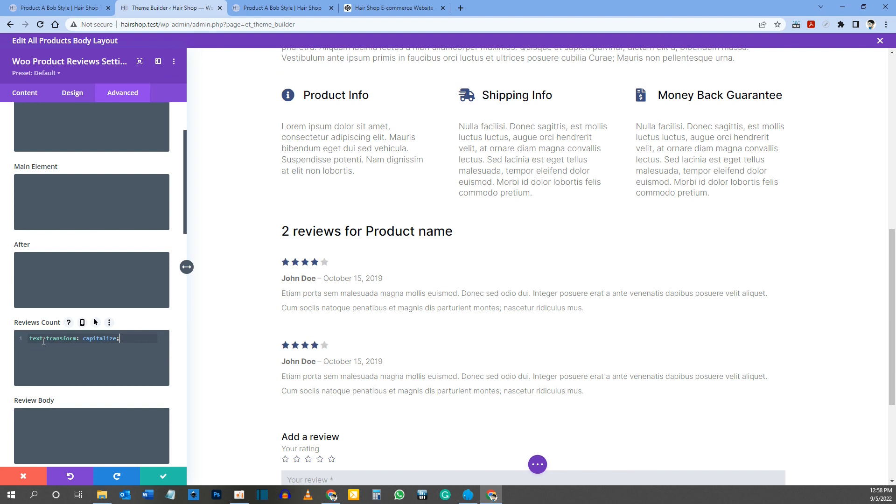
Step: Add text-transform: capitalize; to the New Review Title CSS of the Woo Product Reviews module
click(366, 8)
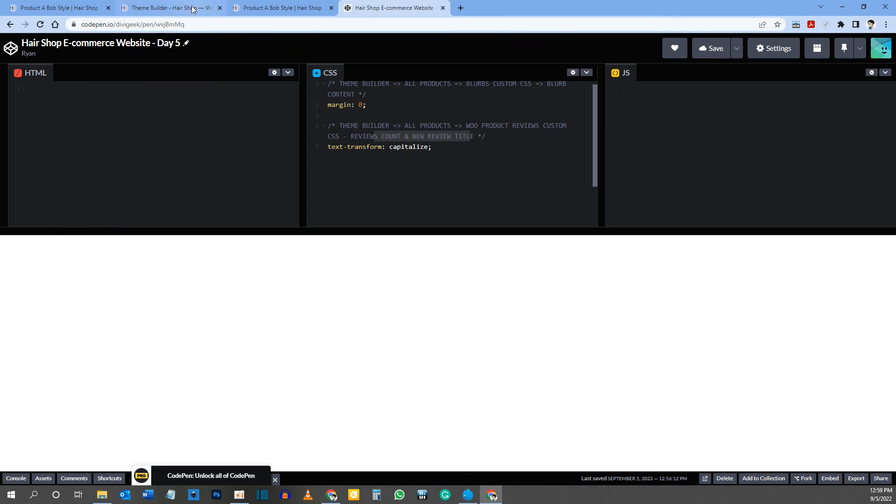
click(171, 7)
scroll(88, 321, down, 3)
scroll(88, 321, down, 5)
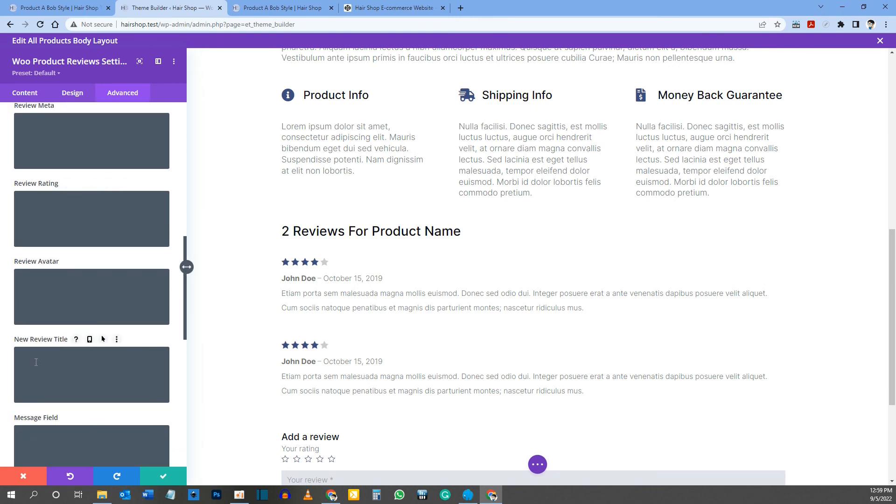
key(ctrl+v)
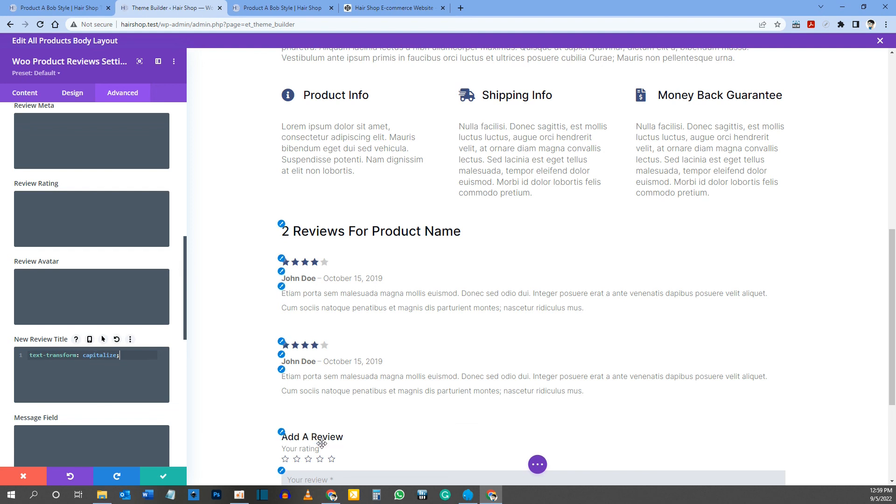
Step: Save the All Products body layout with the new review CSS and close its editor
click(537, 464)
click(861, 467)
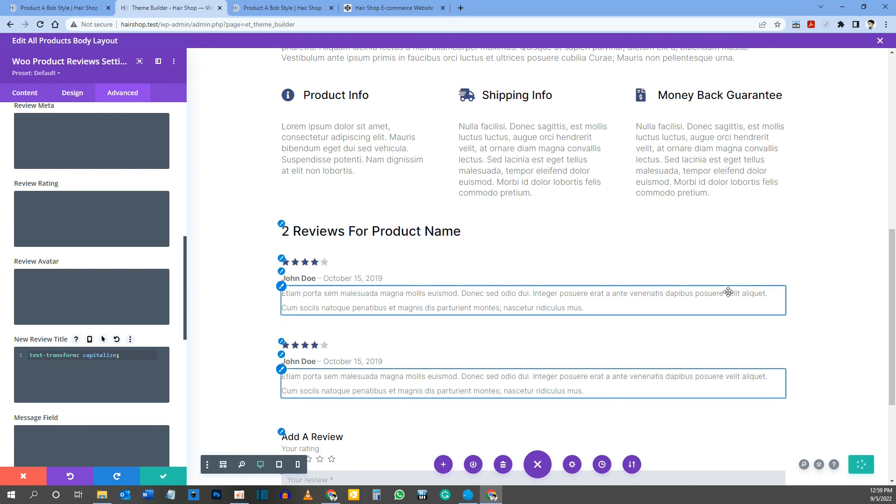
click(880, 42)
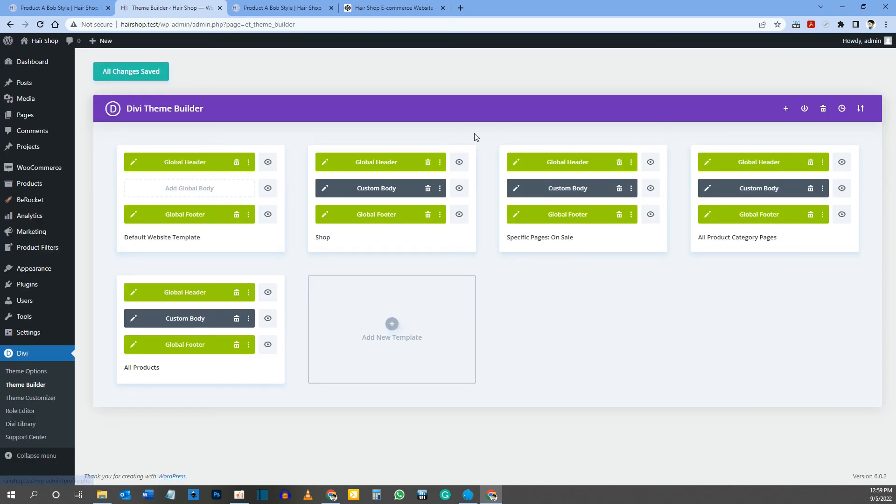